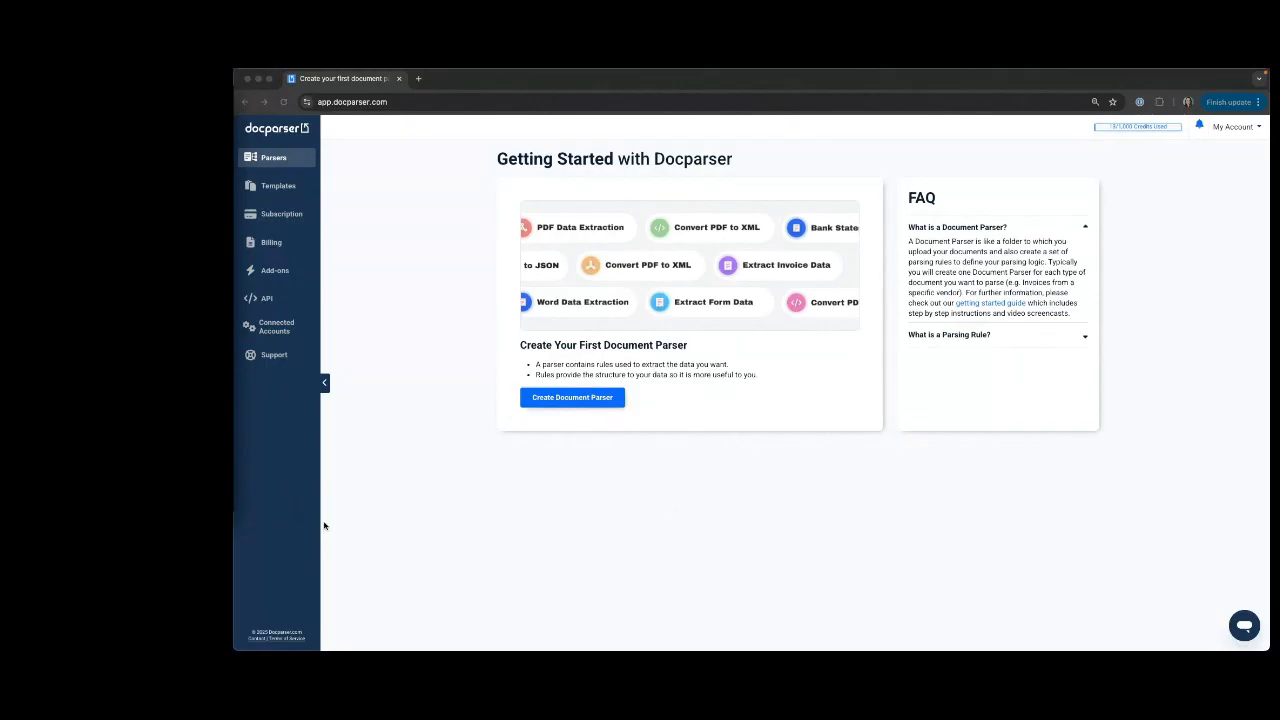
Create a document parser from the AI Enhanced SmartAI Parser template, keeping the suggested name SmartAI Parser 1.
click(530, 397)
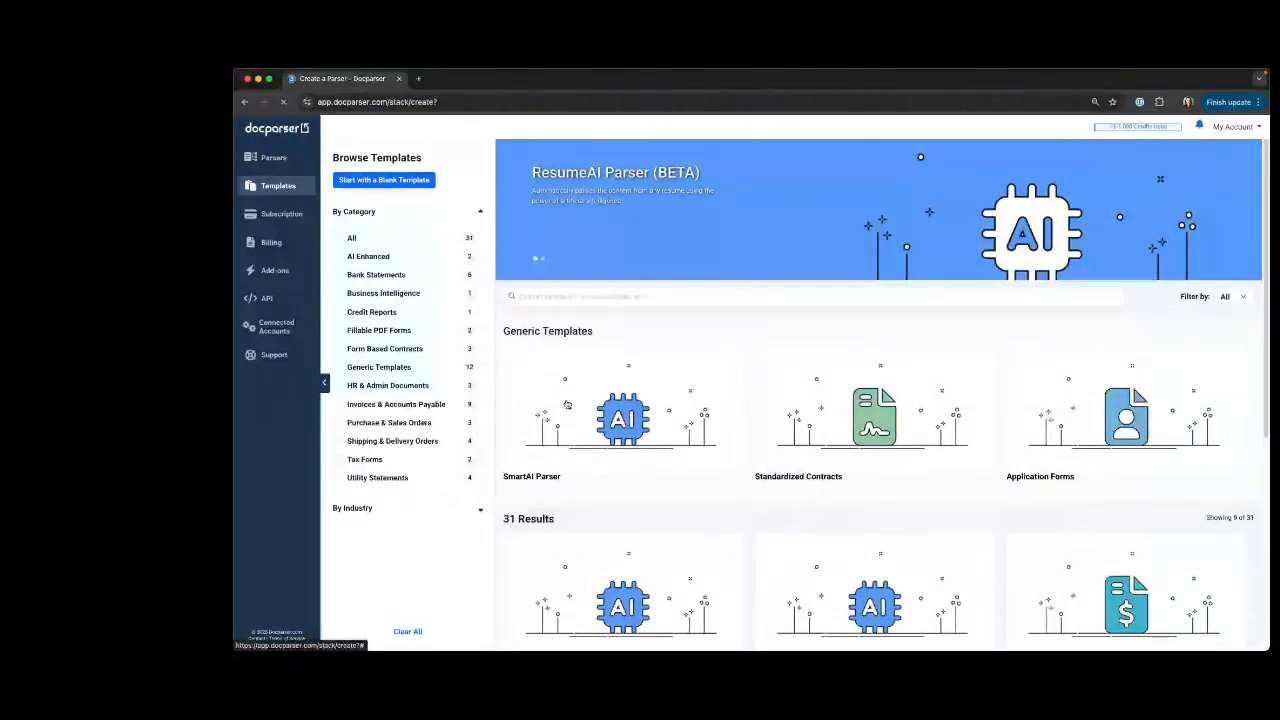
click(338, 258)
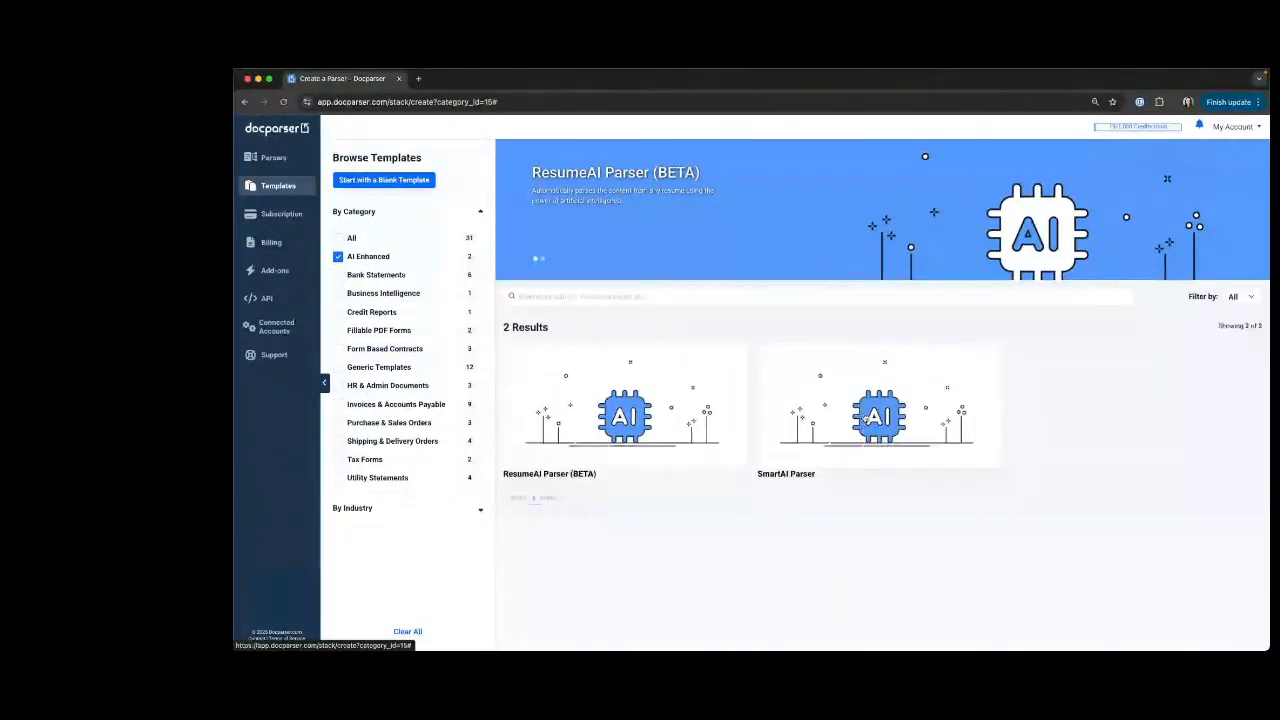
click(866, 418)
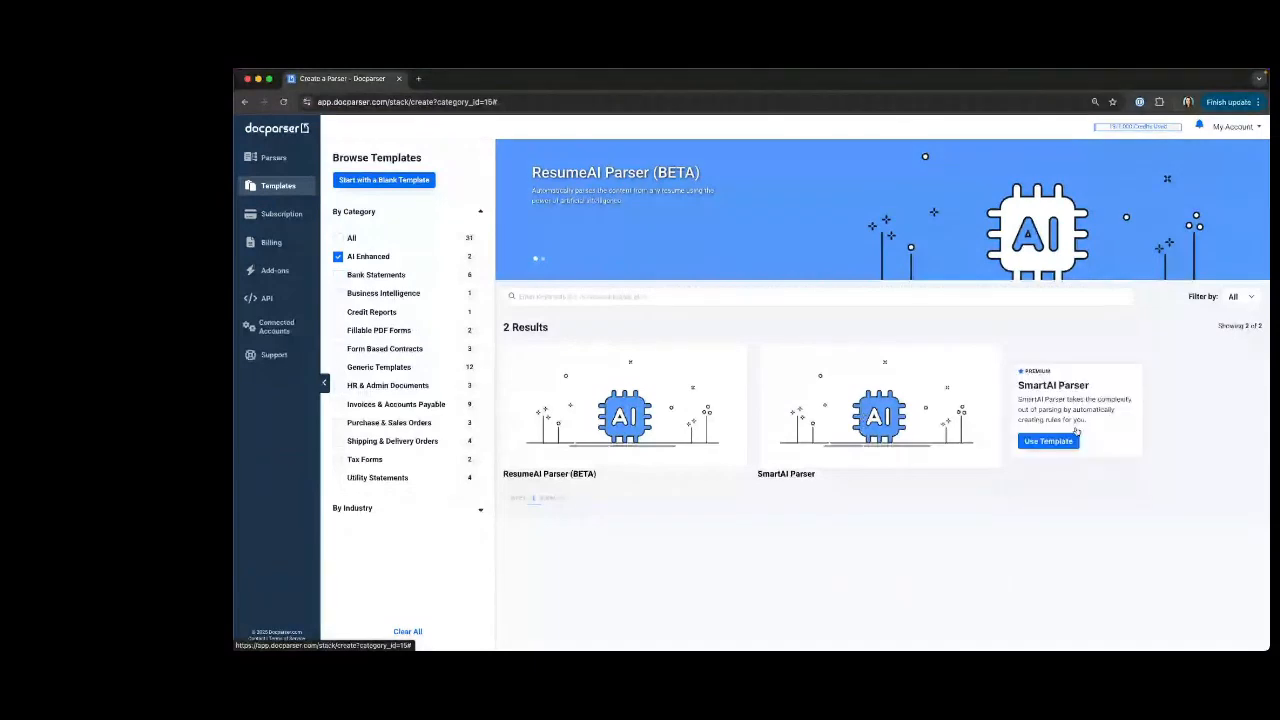
click(1055, 443)
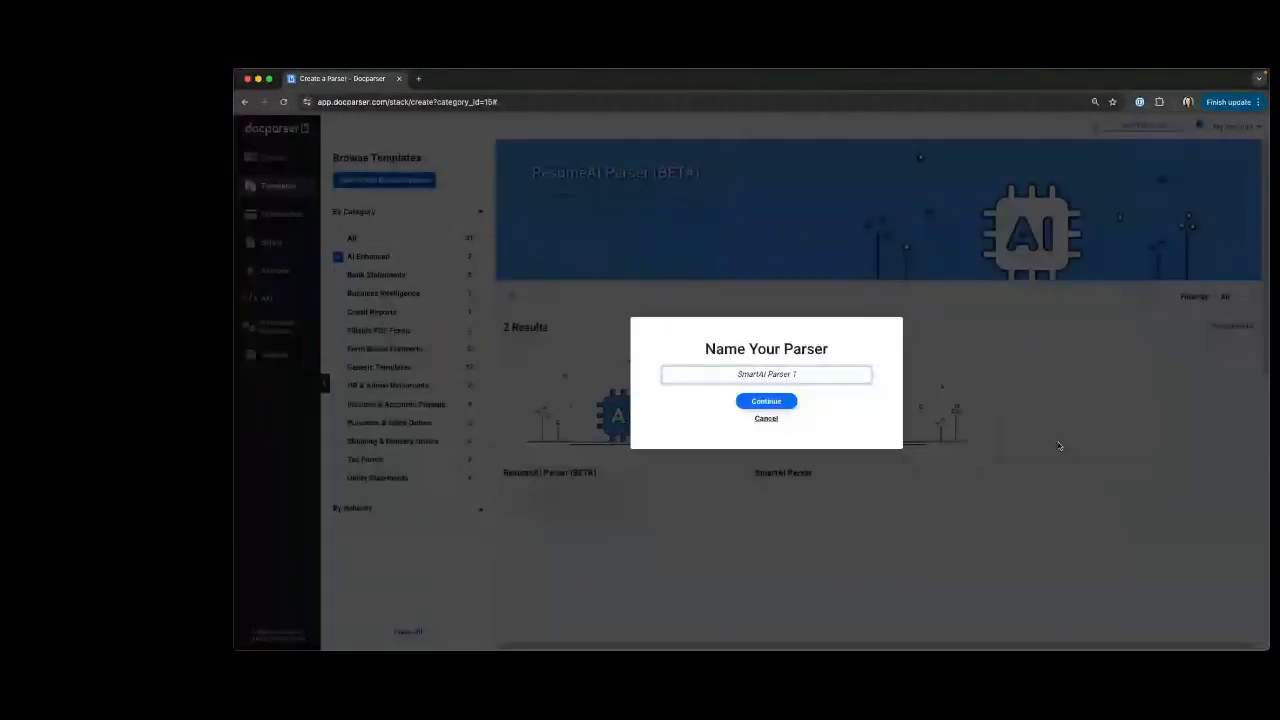
click(778, 405)
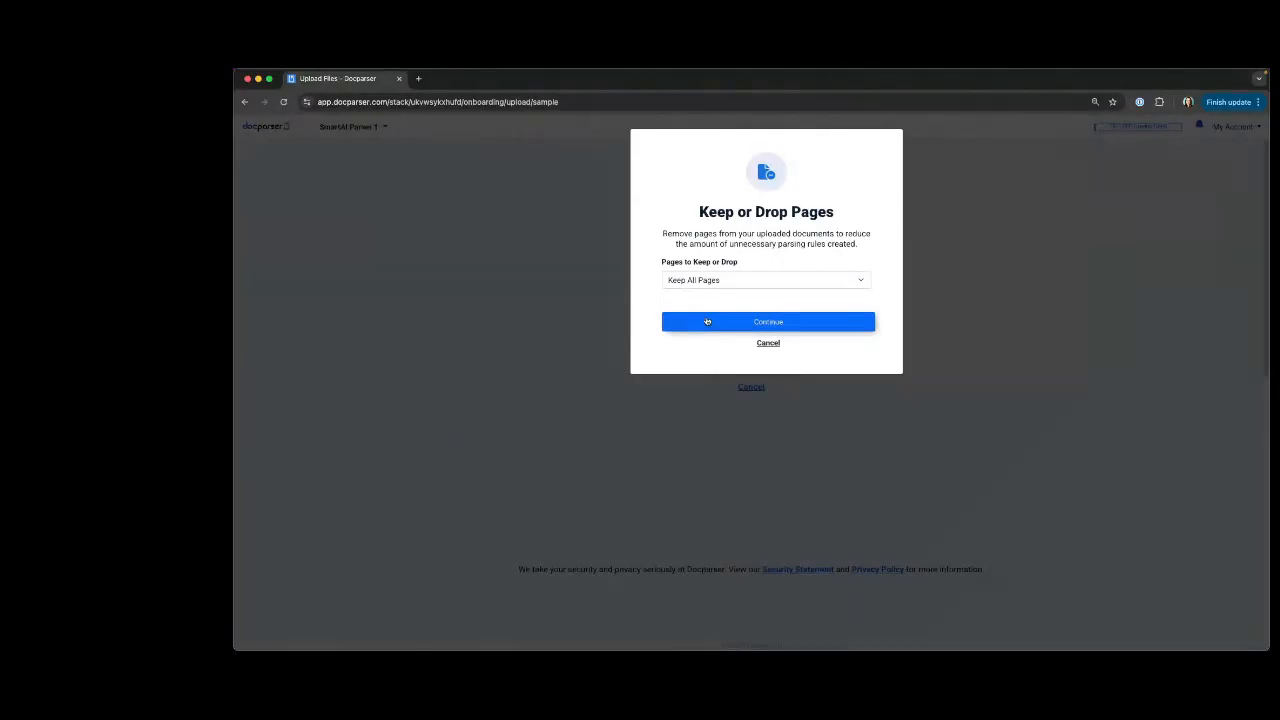
Choose to keep all pages on import and upload Sample Invoice - Webinar 1.pdf to the SmartAI parser.
click(717, 280)
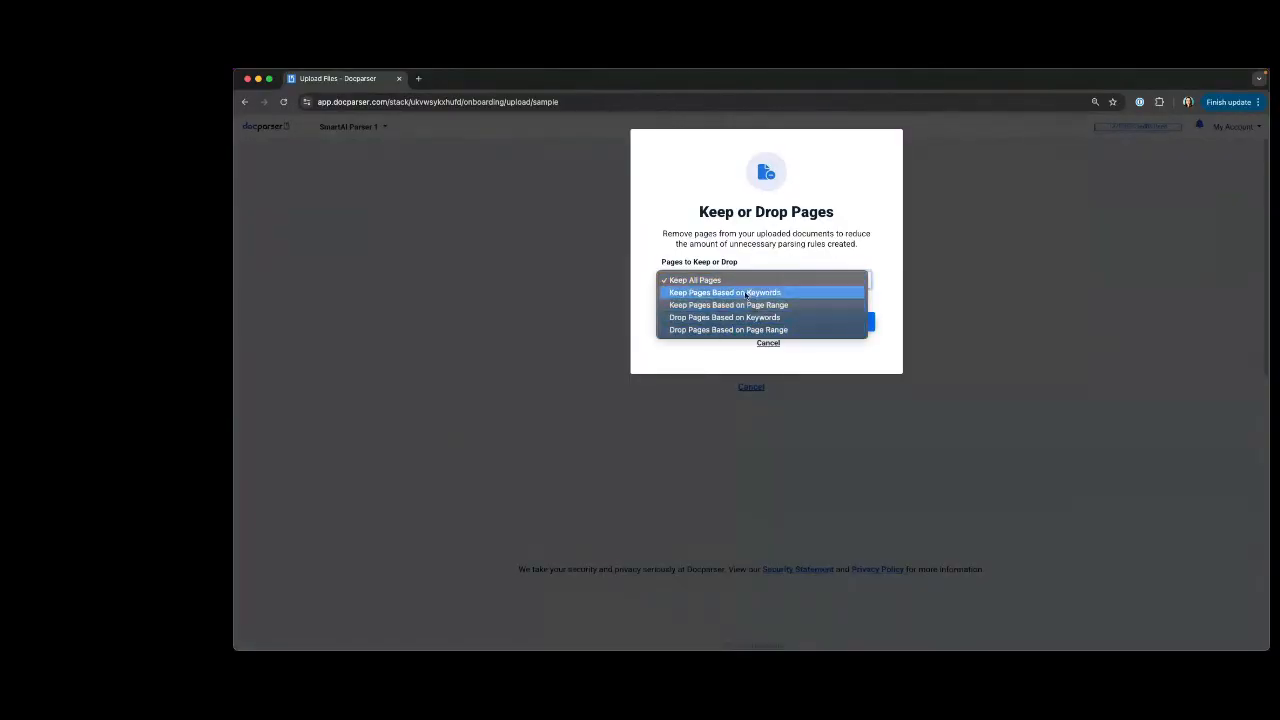
click(646, 251)
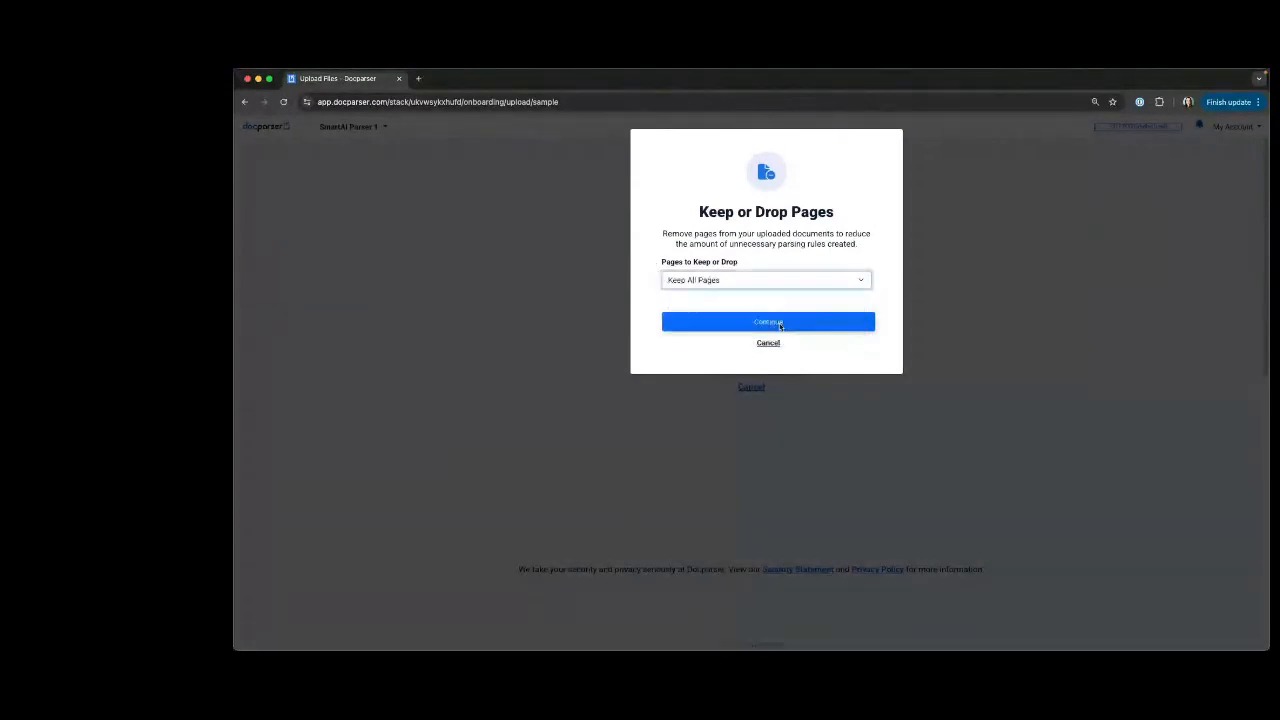
click(779, 325)
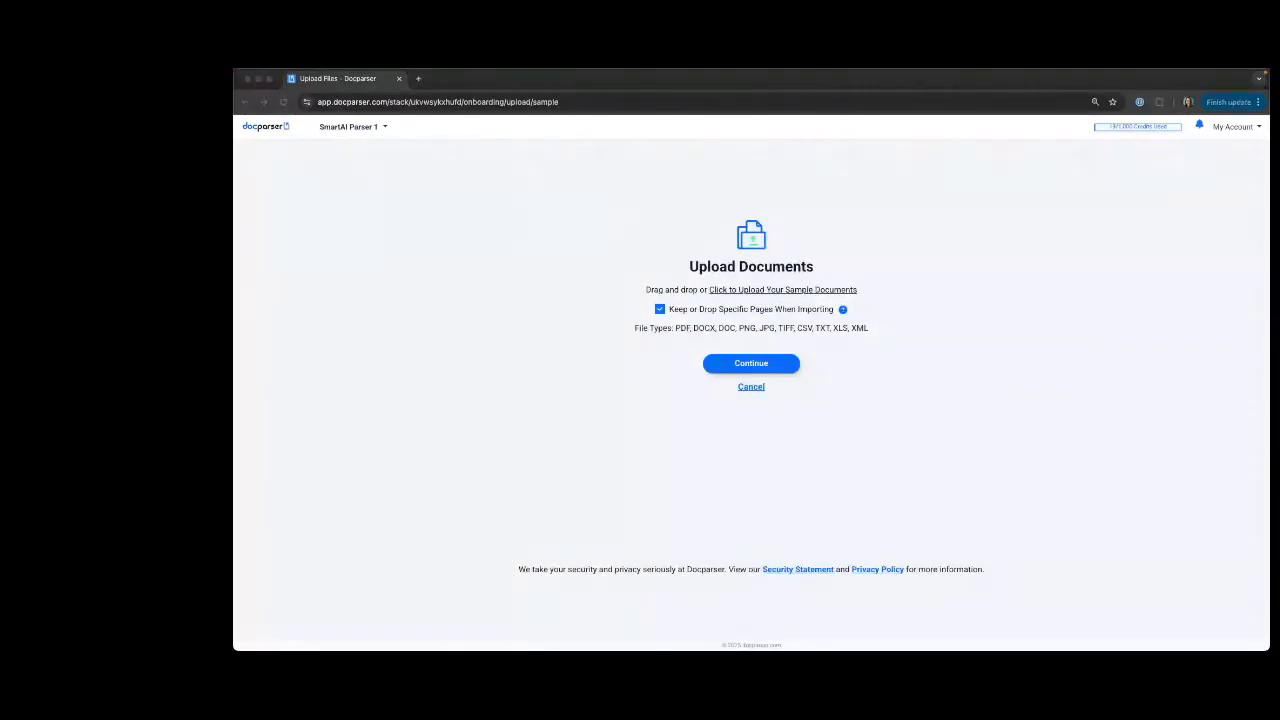
drag(180, 264, 306, 264)
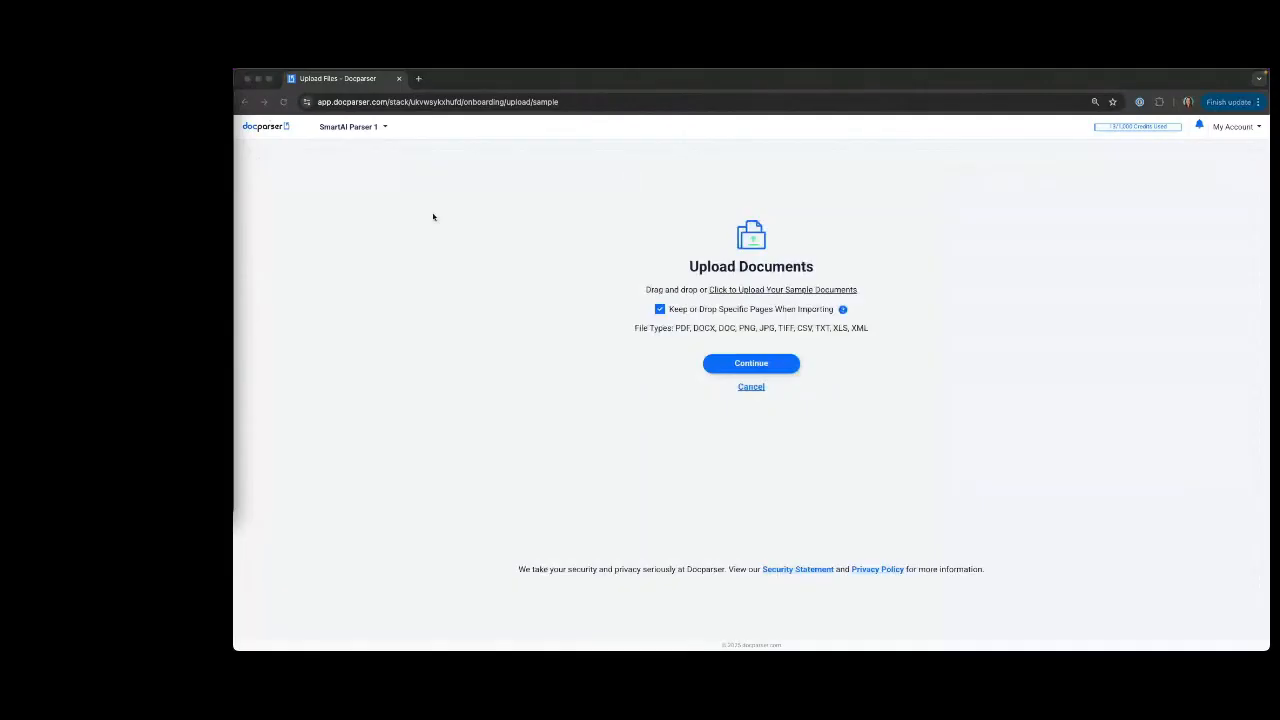
click(756, 366)
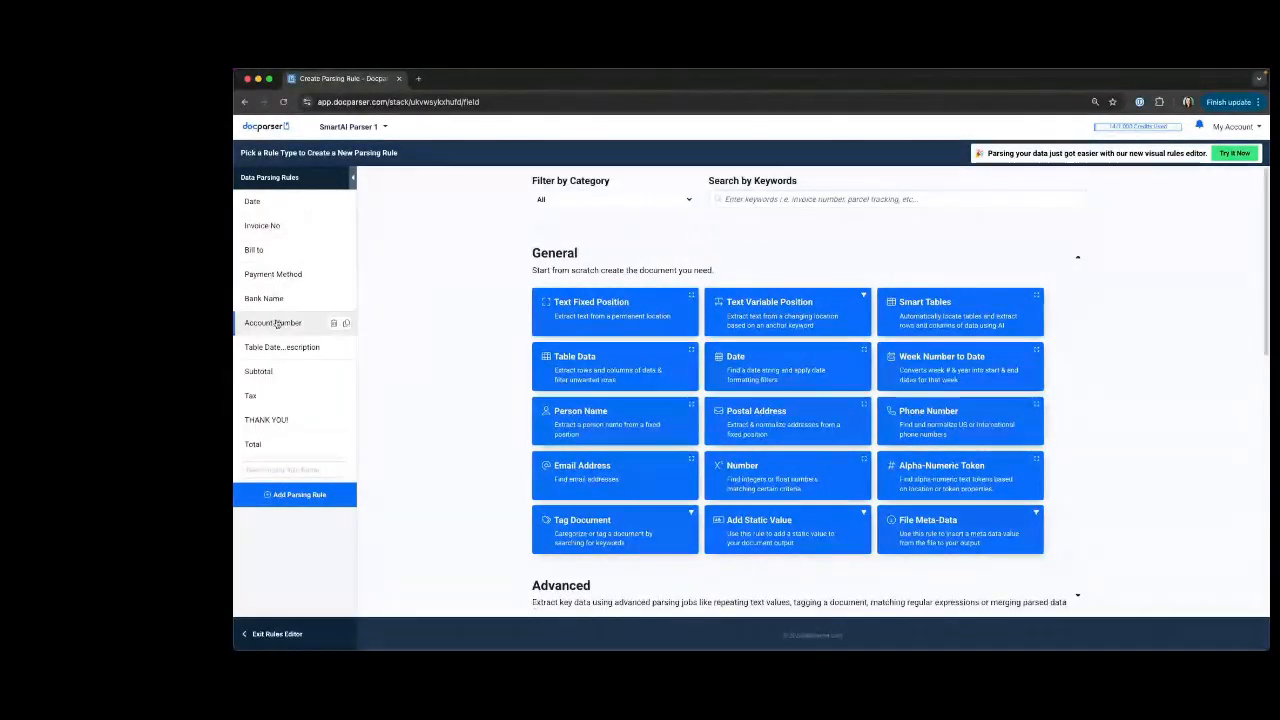
Leave the rules editor and open the parsed data of Sample Invoice - Webinar 1.pdf for review.
click(281, 634)
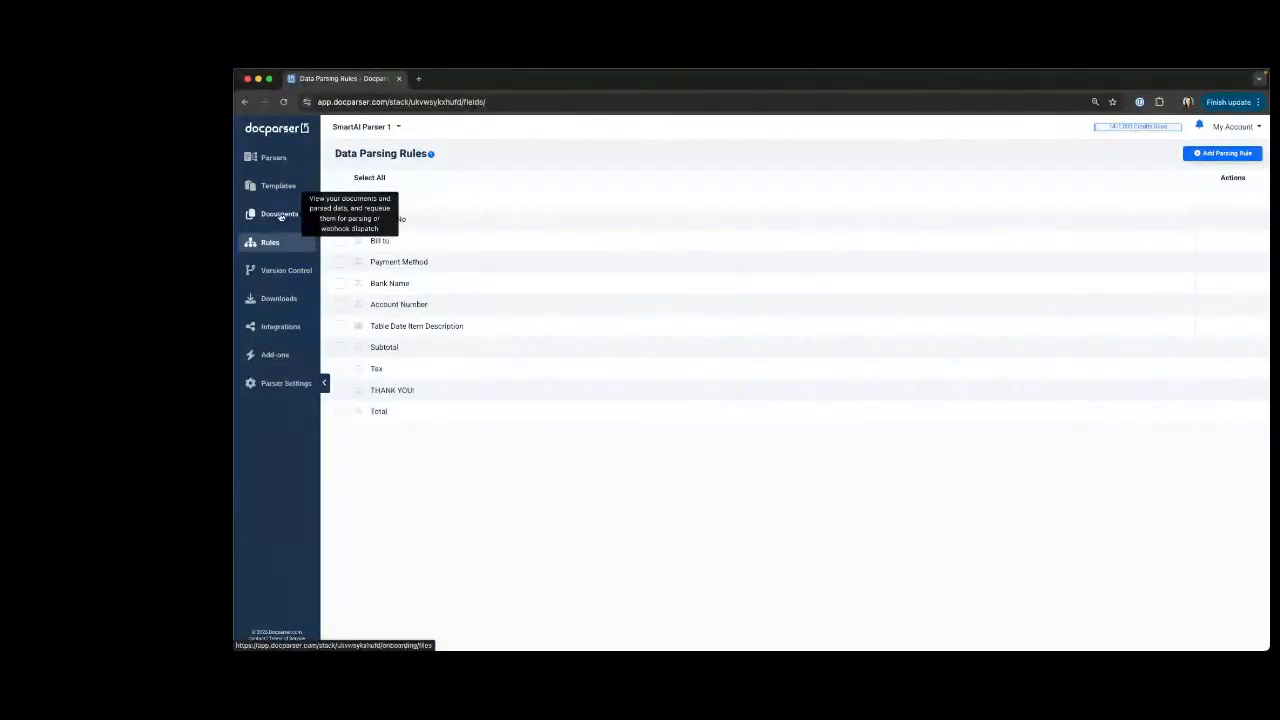
click(281, 216)
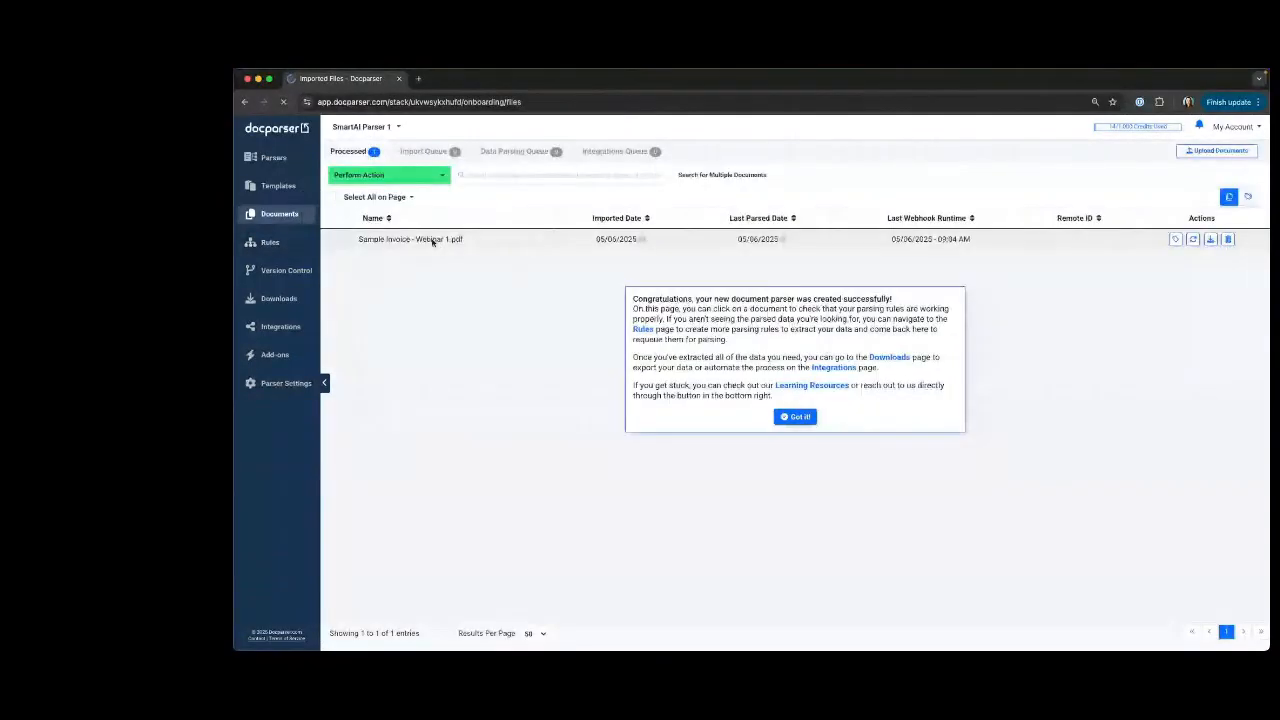
click(433, 241)
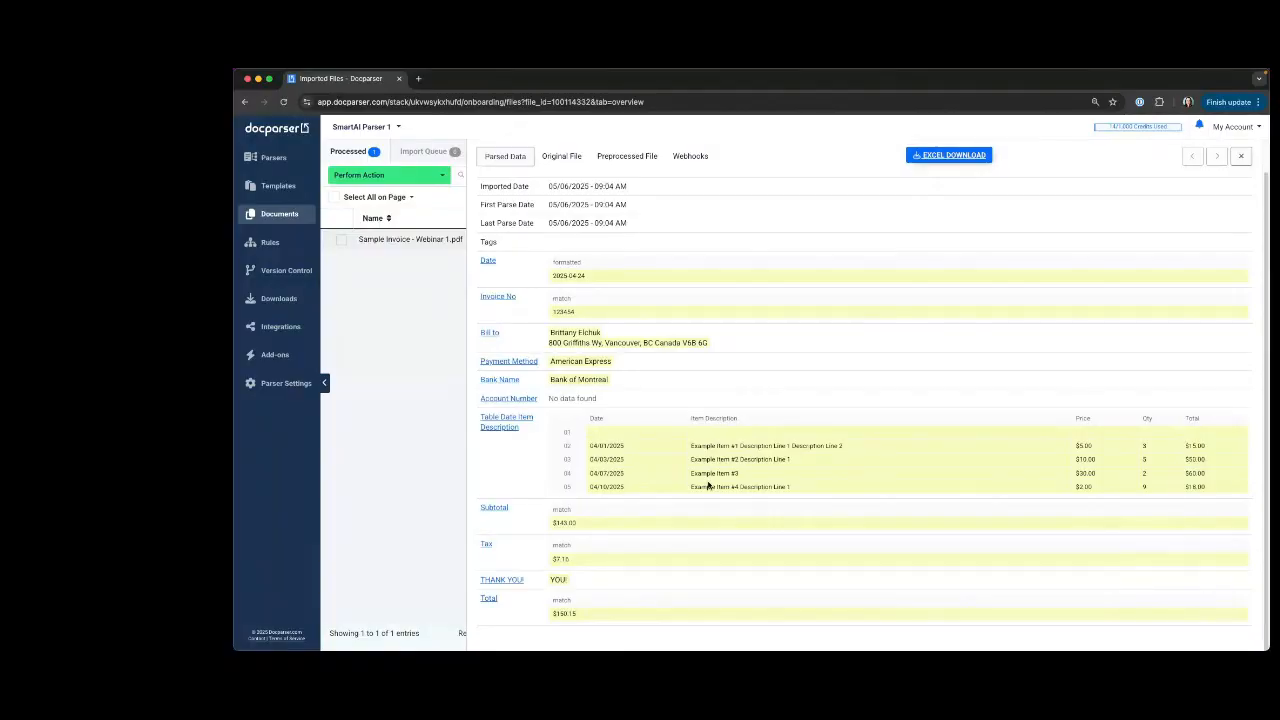
Return to the parser overview and create a new parser named Invoice Parser from a blank template.
click(386, 130)
click(262, 133)
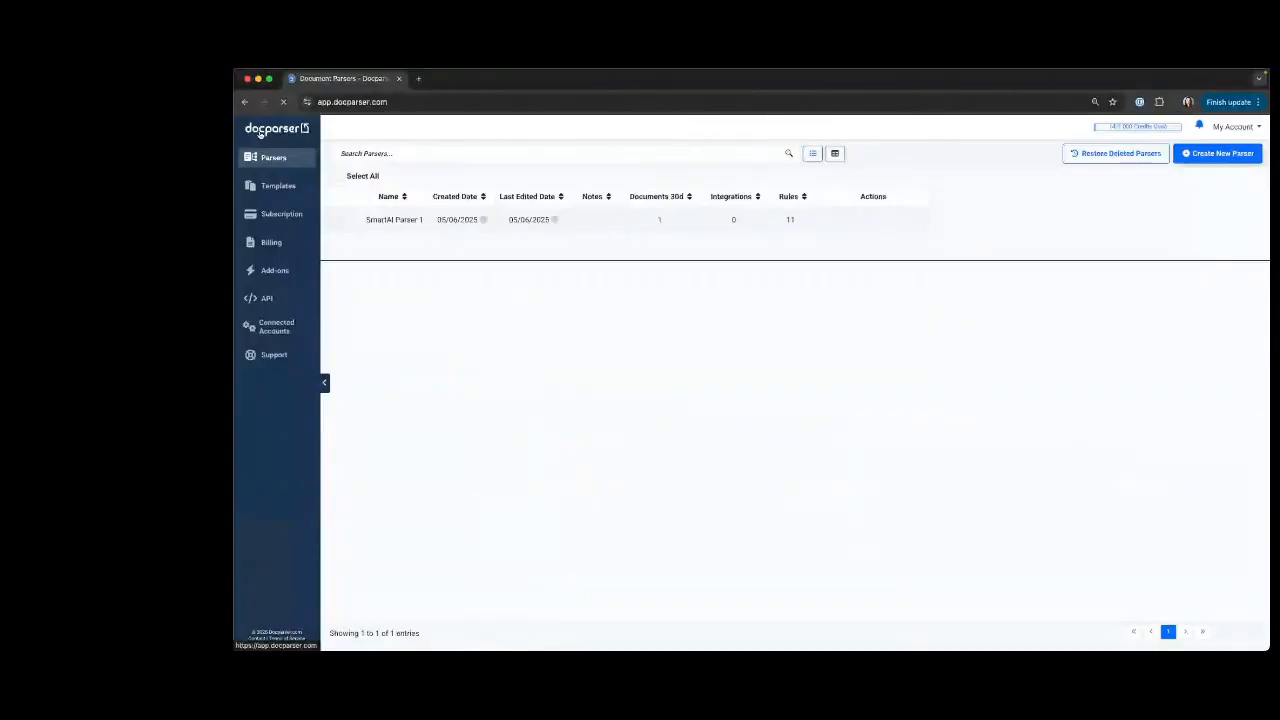
click(1232, 153)
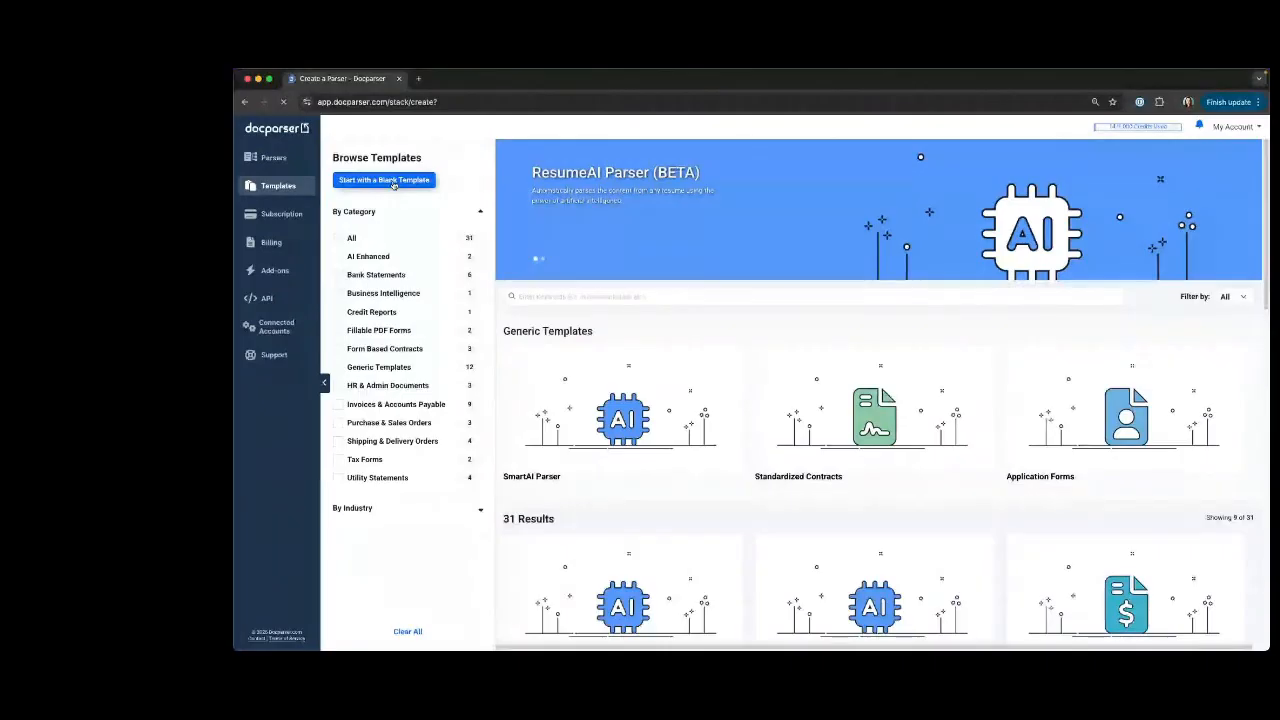
click(393, 182)
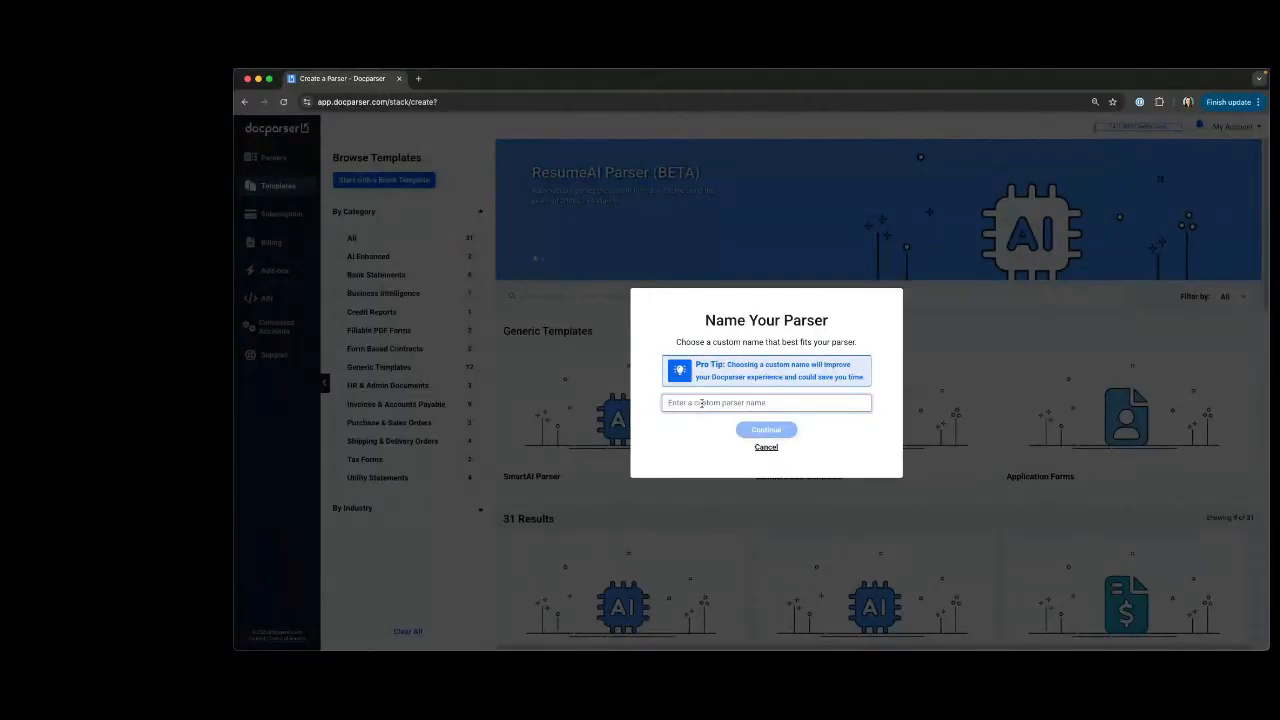
text(Invoice Parser)
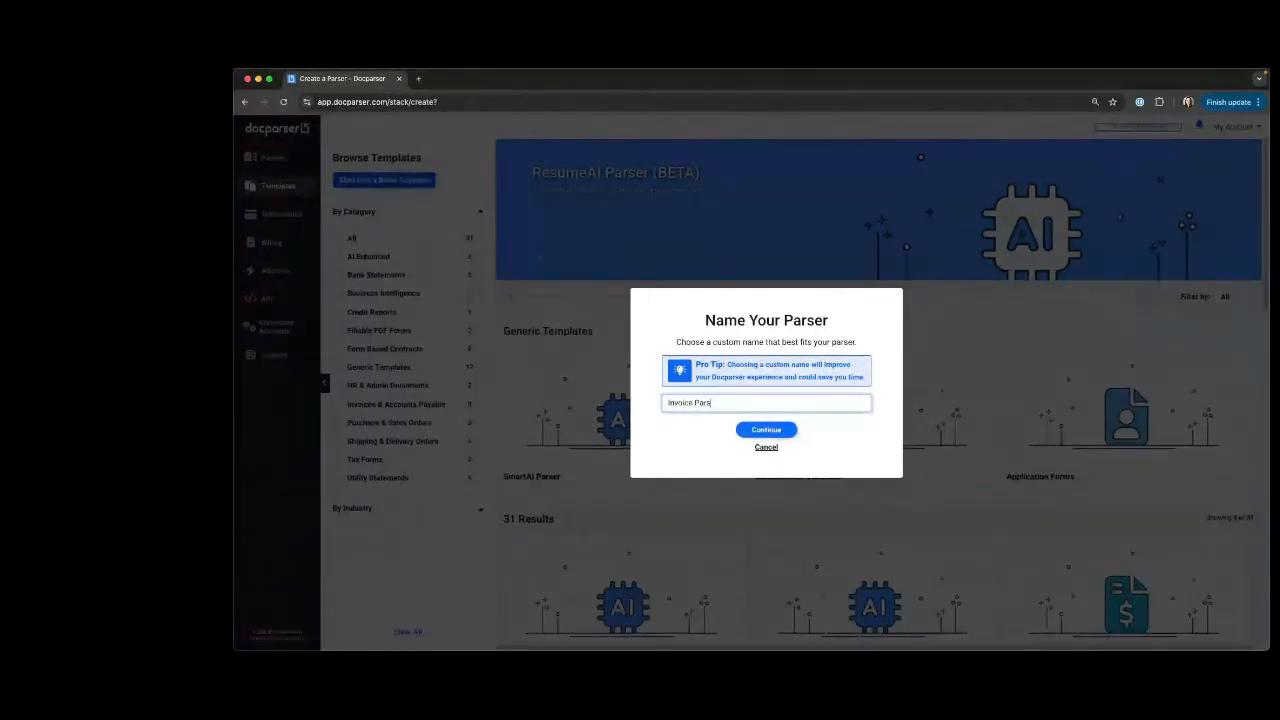
click(776, 431)
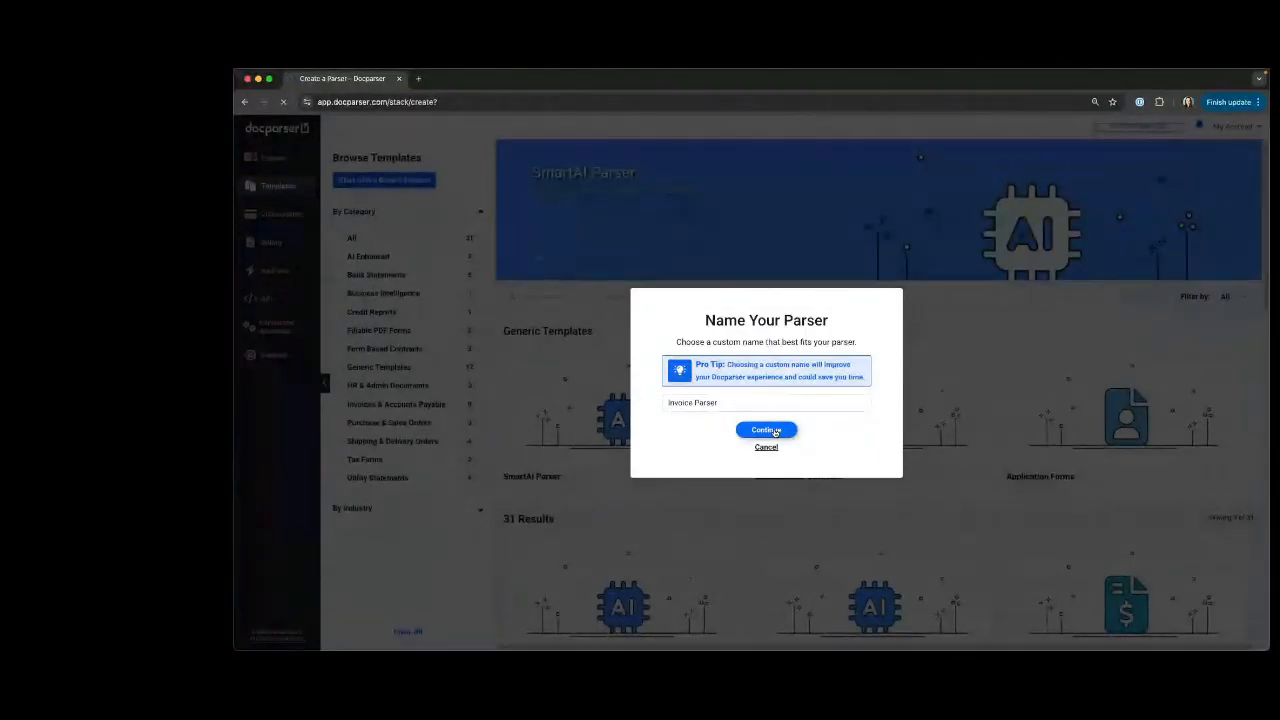
click(775, 431)
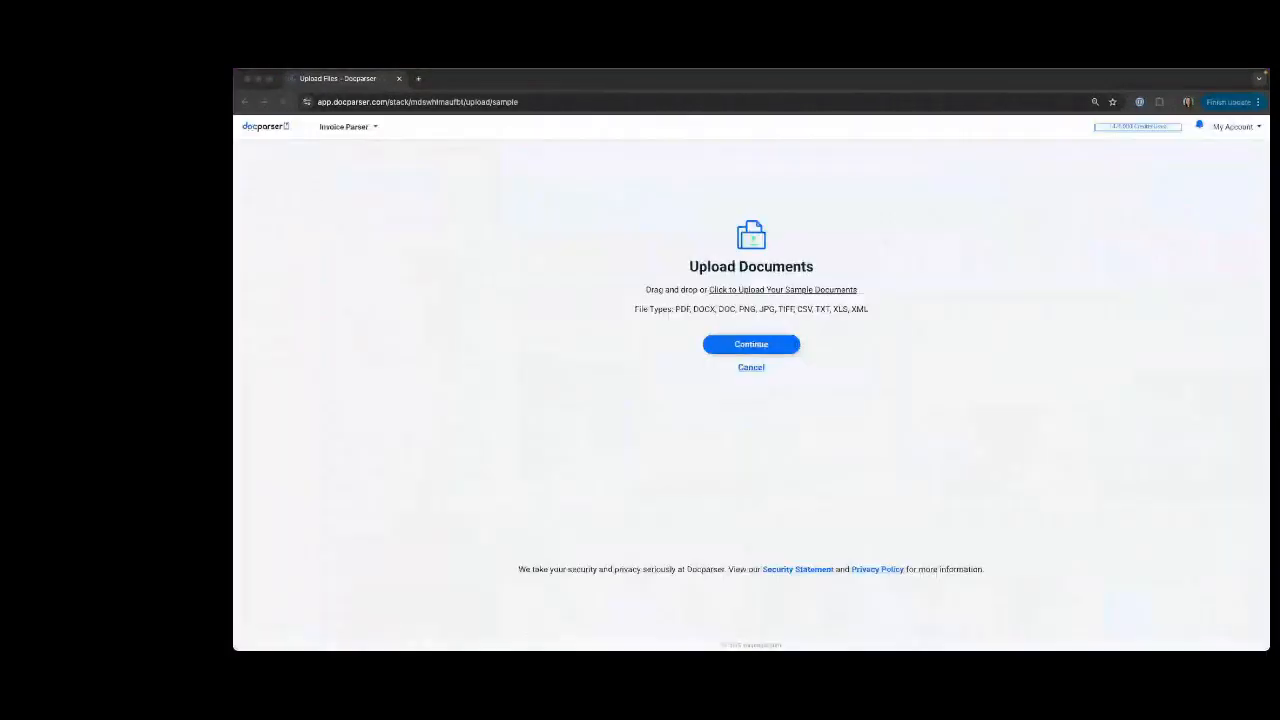
Upload the sample documents to Invoice Parser and add an Invoice Number parsing rule from the Invoices category.
drag(180, 240, 576, 249)
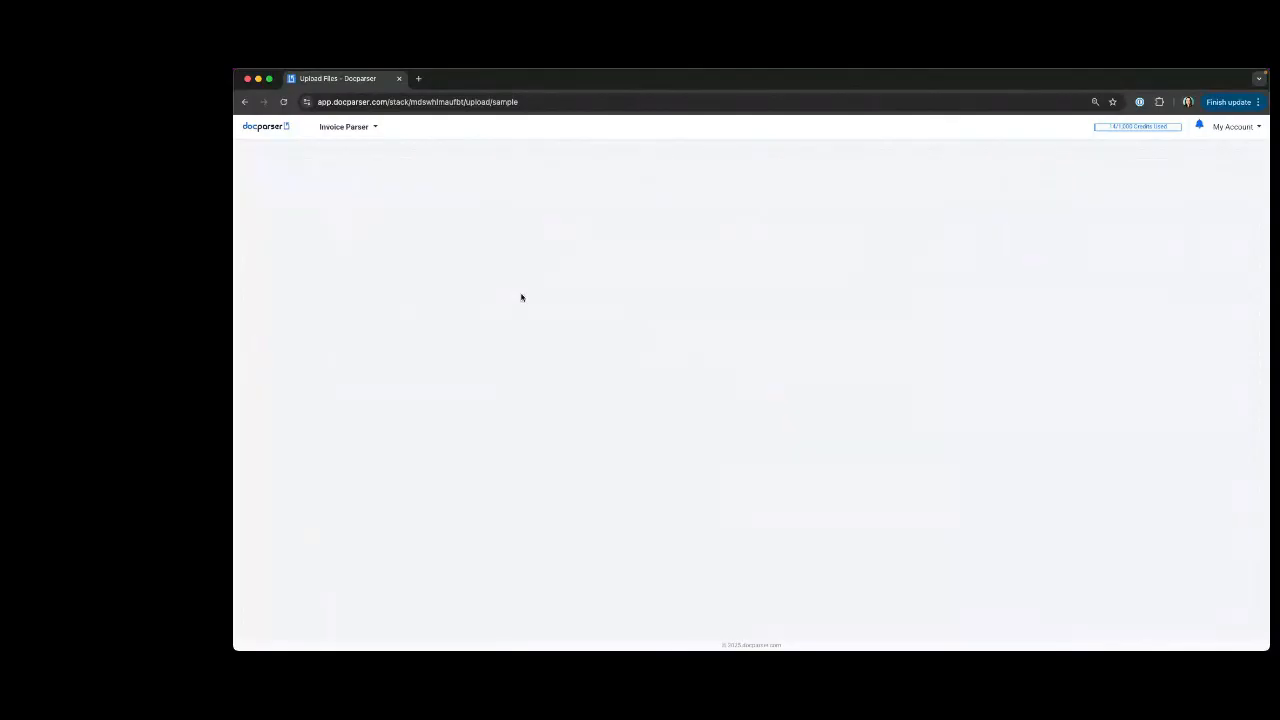
click(764, 345)
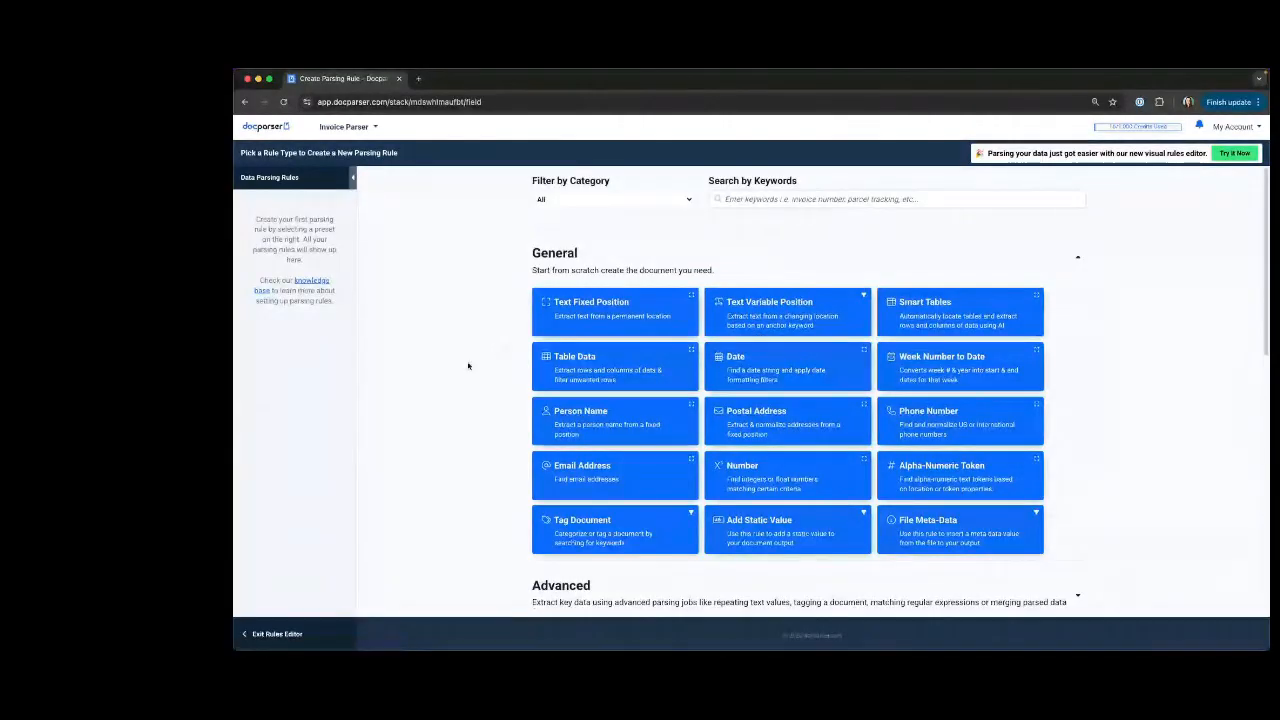
scroll(586, 409, down, 1)
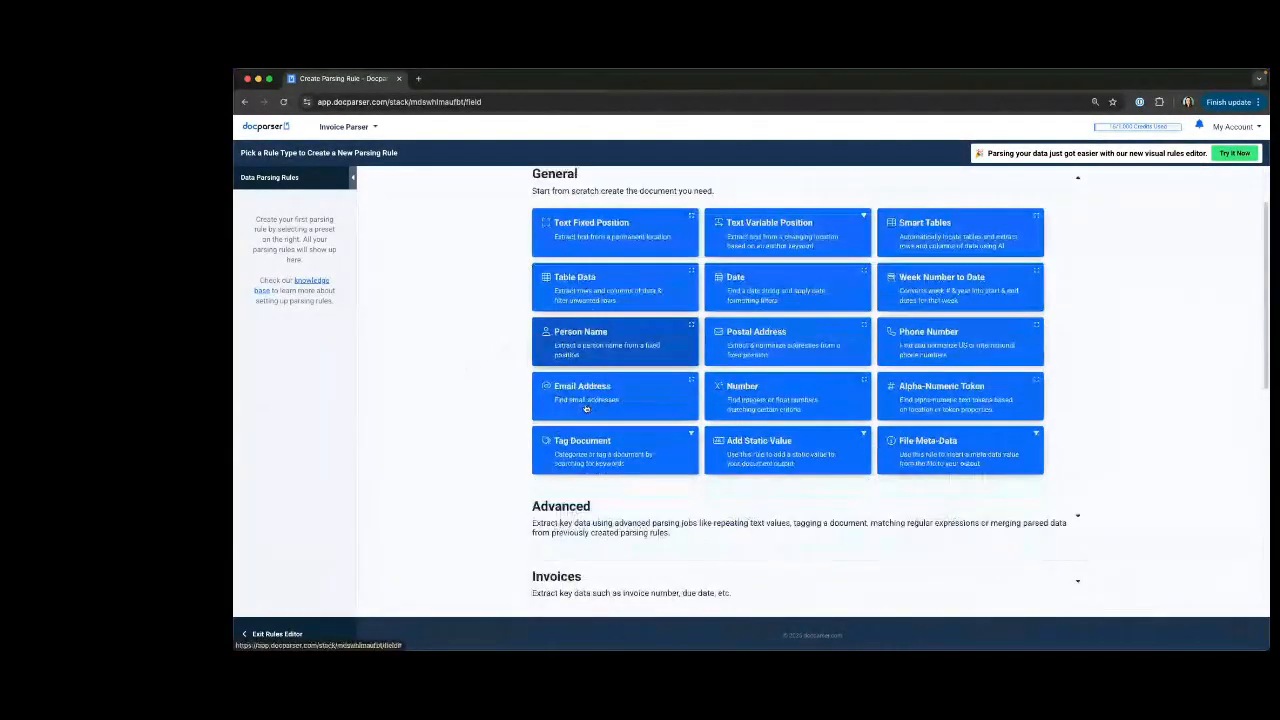
scroll(586, 409, down, 2)
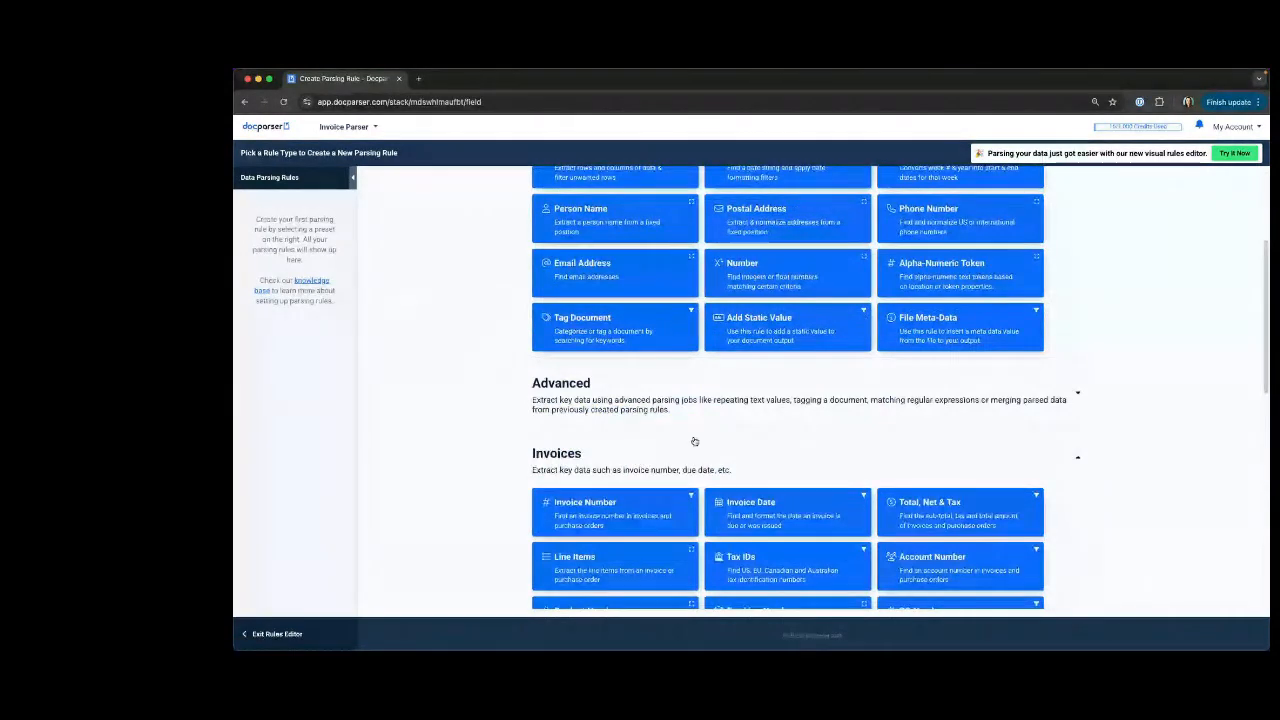
scroll(694, 441, down, 1)
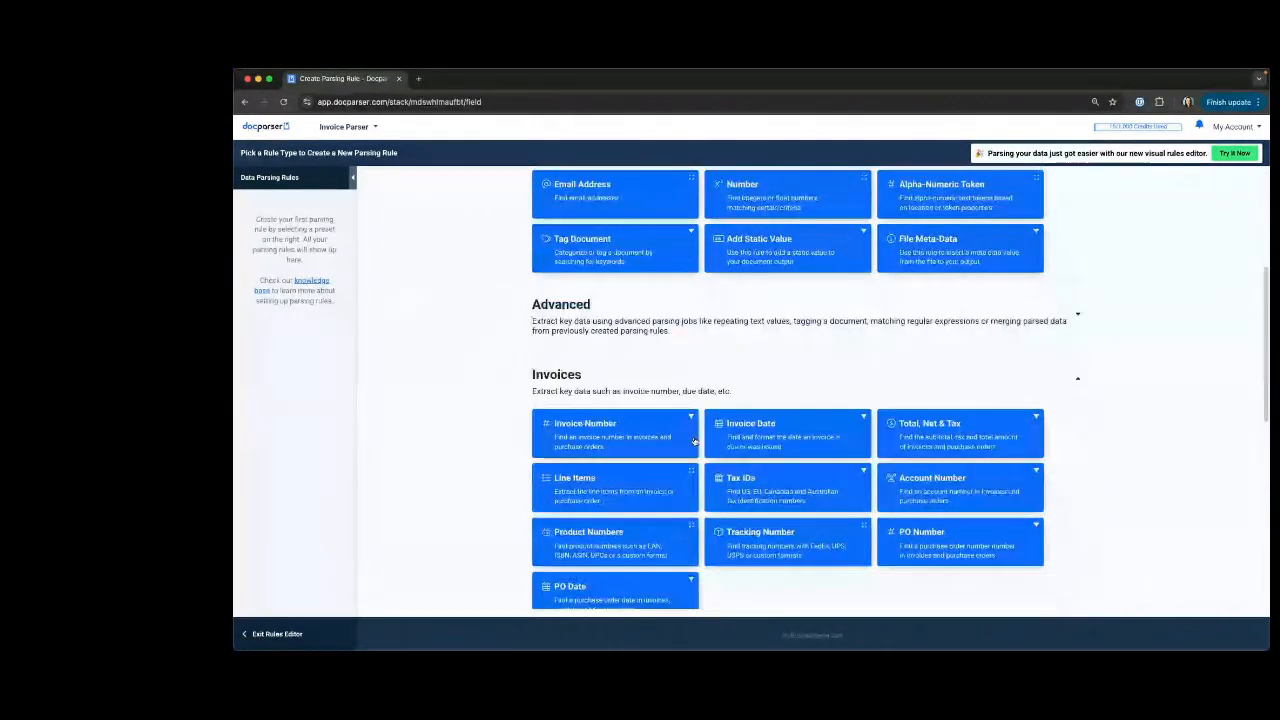
click(589, 435)
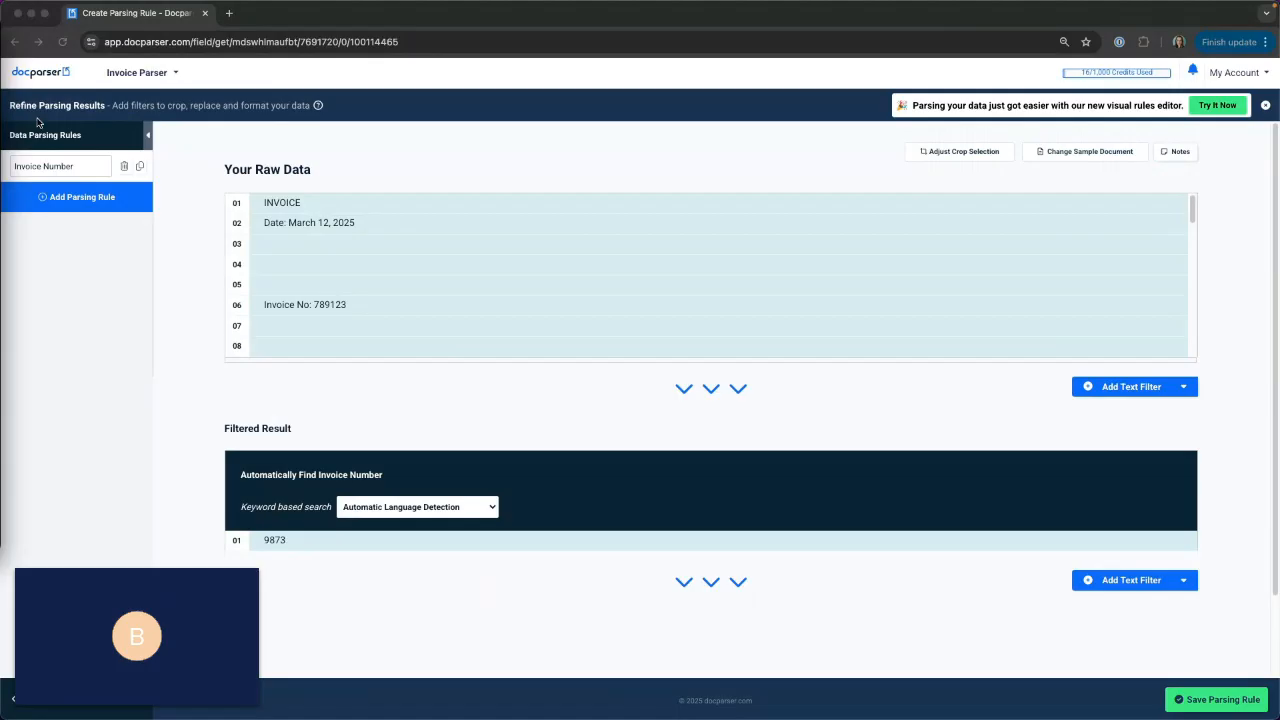
Set the rule's keyword based search to English and review the value position choices in its keyword dictionary.
click(403, 506)
click(392, 563)
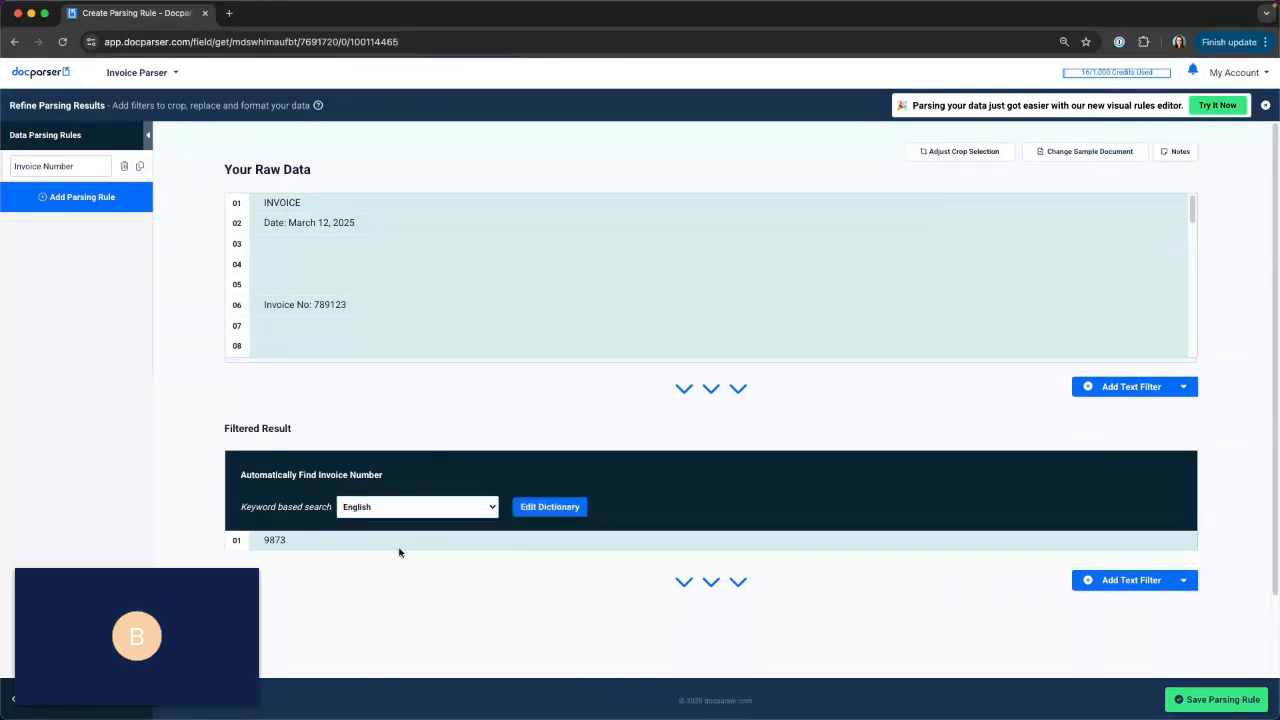
click(552, 508)
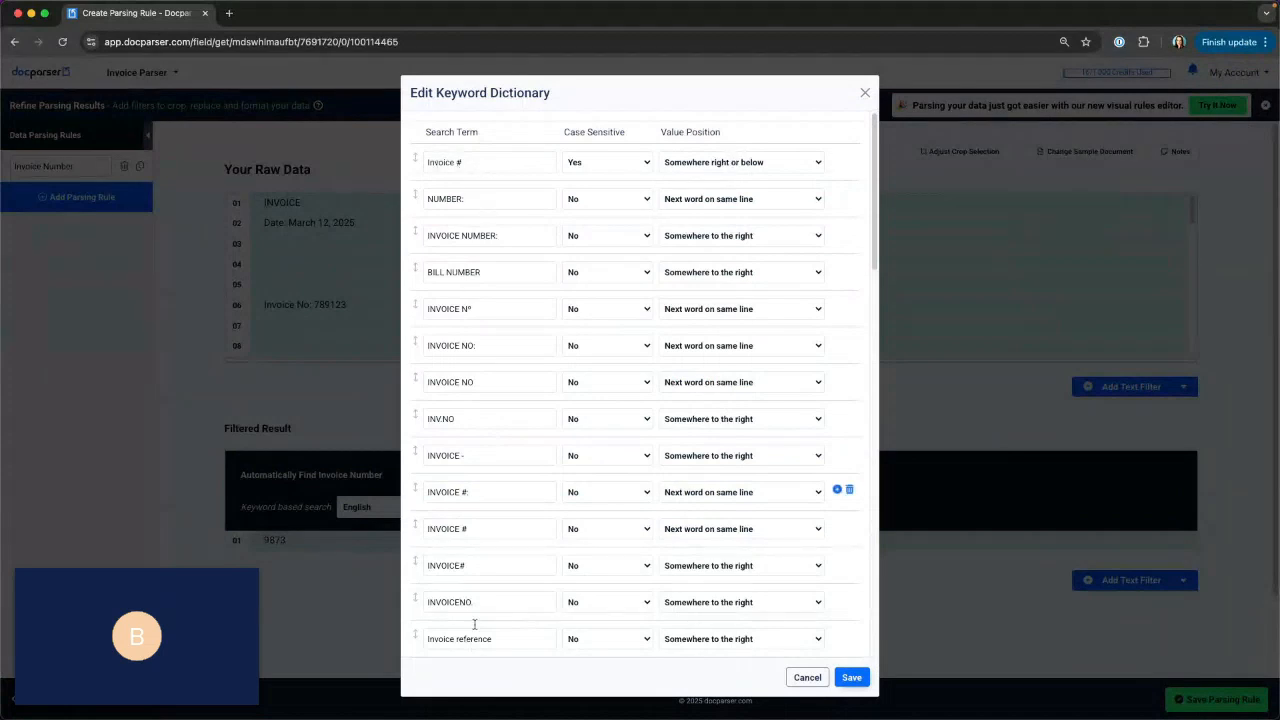
click(723, 165)
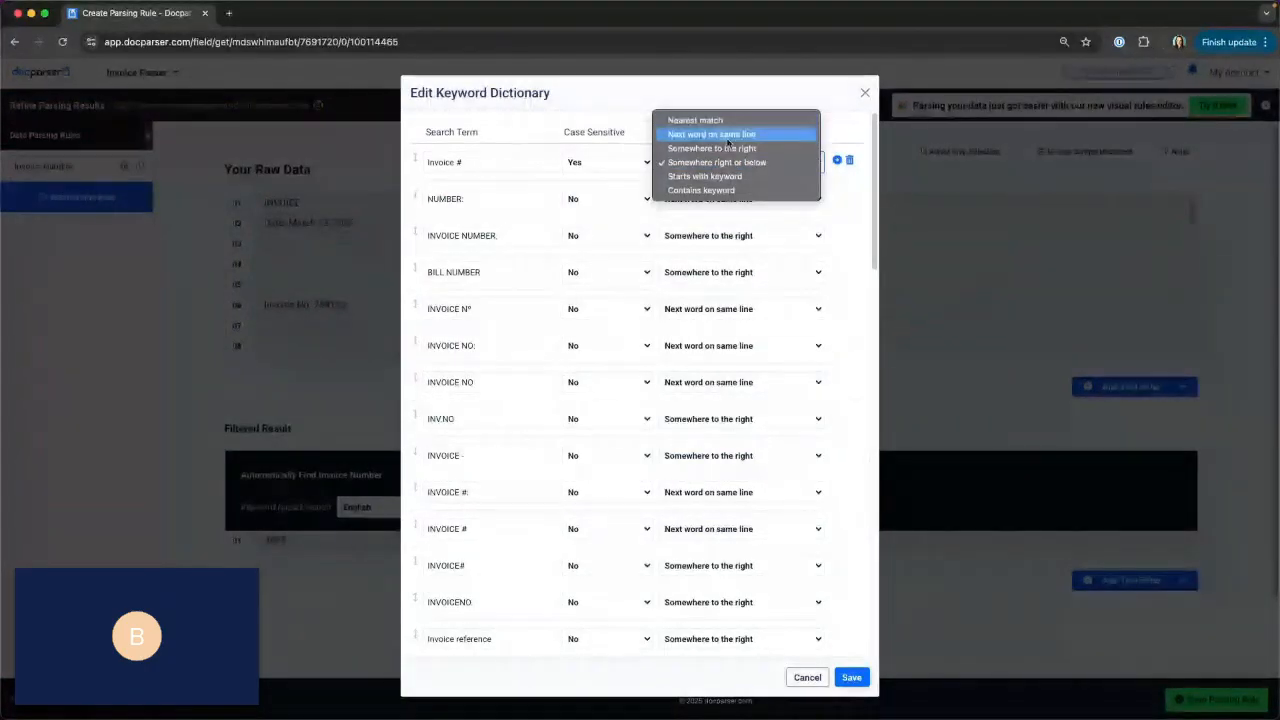
click(862, 91)
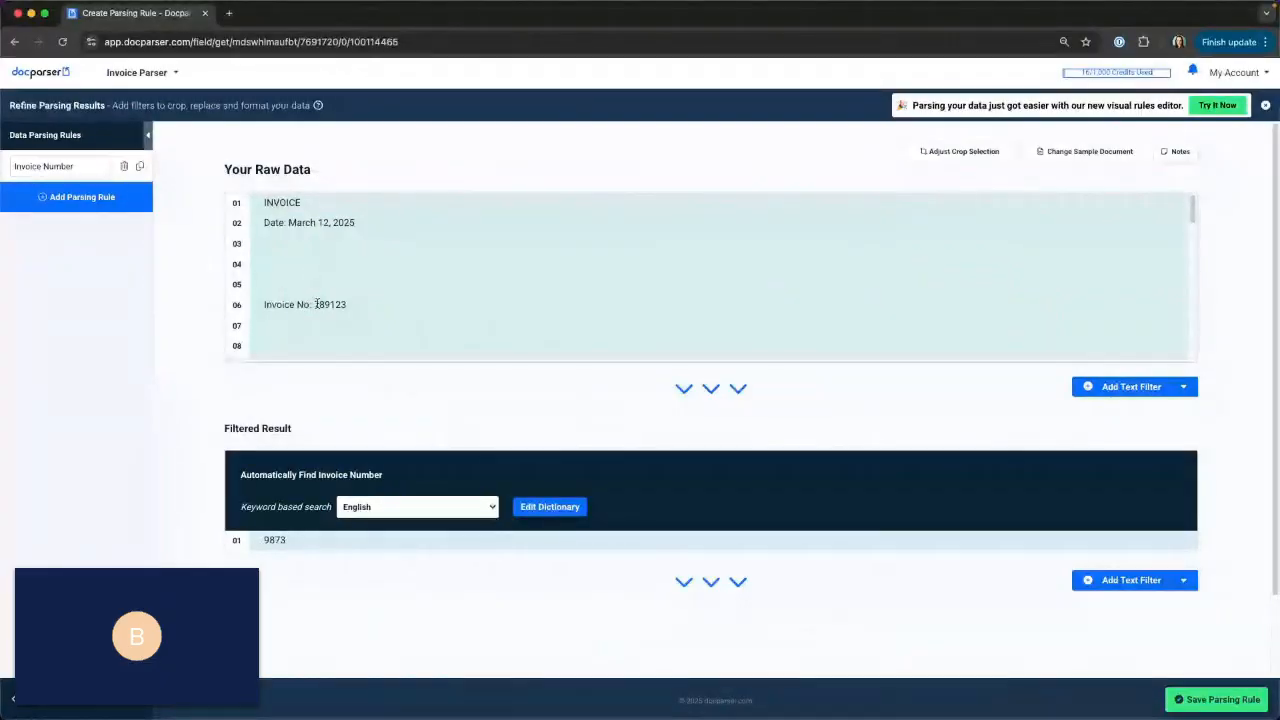
Copy "Invoice No:" from the raw data, replace the dictionary's first search term with it, and save the dictionary.
drag(316, 304, 264, 304)
right_click(265, 304)
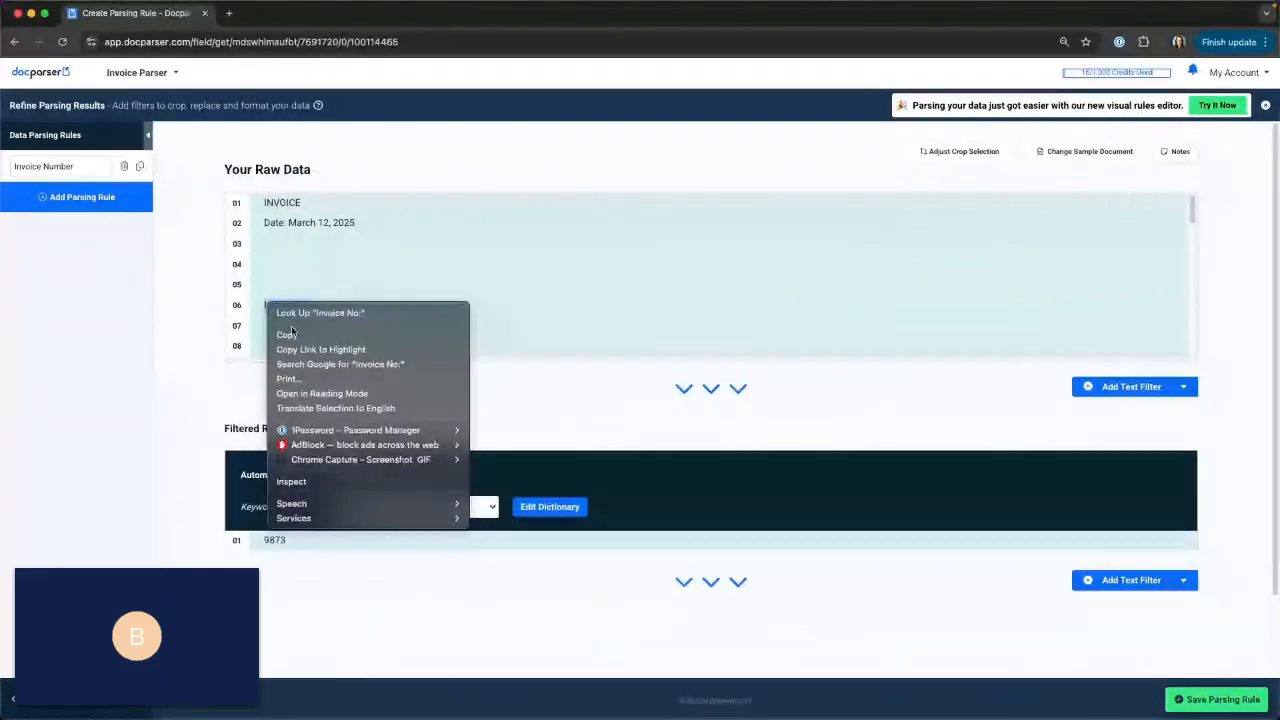
click(291, 334)
click(553, 507)
click(471, 163)
triple_click(469, 166)
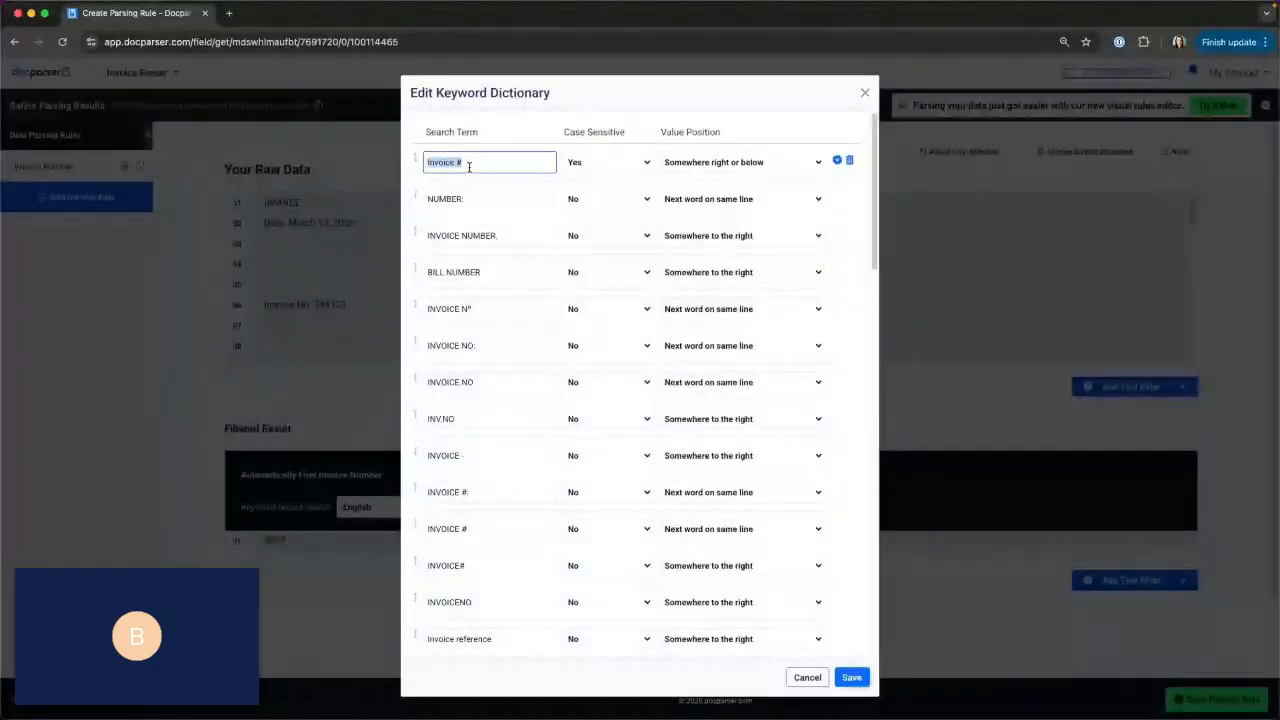
key(cmd+v)
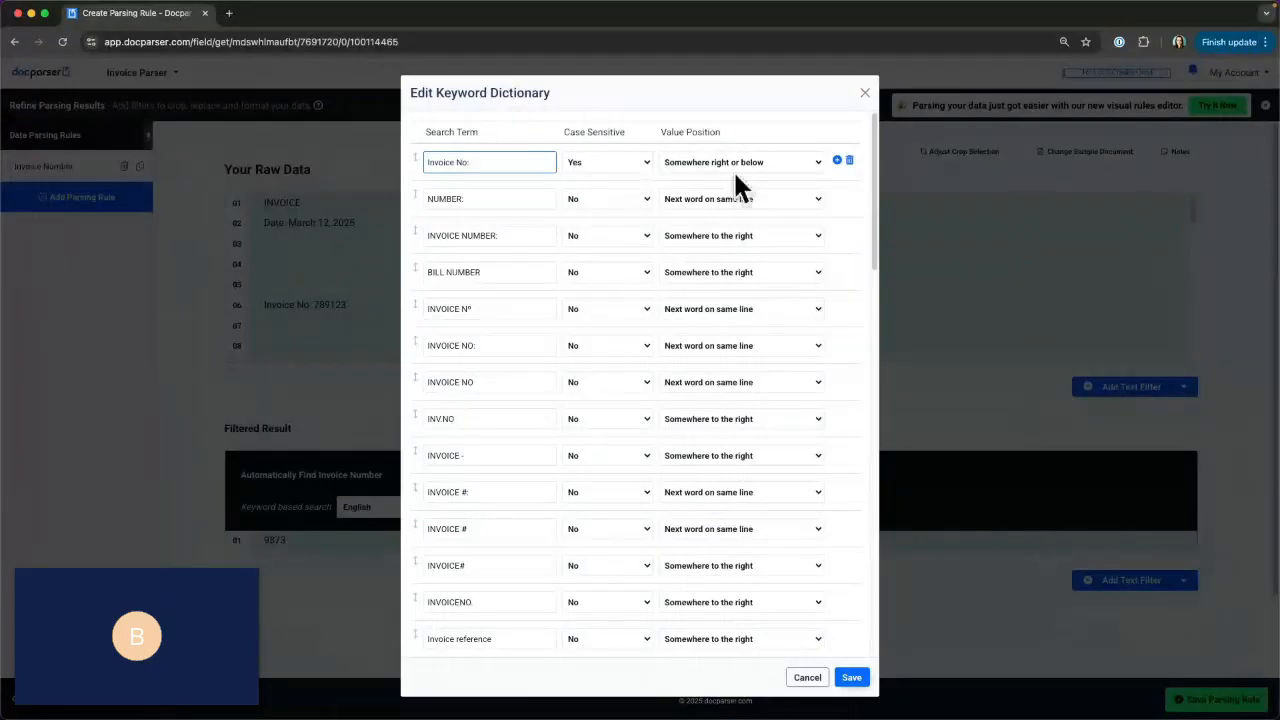
click(851, 678)
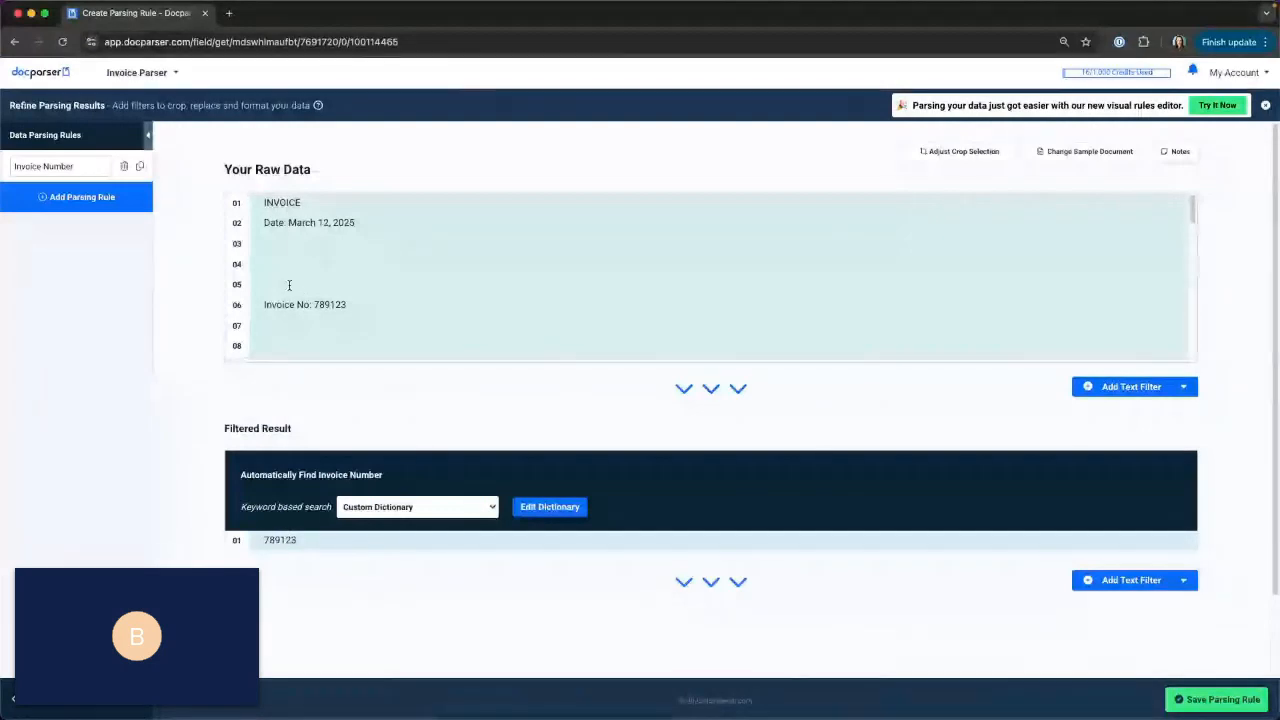
Review the remaining search terms in the custom keyword dictionary and close it without saving changes.
click(532, 507)
scroll(609, 494, down, 15)
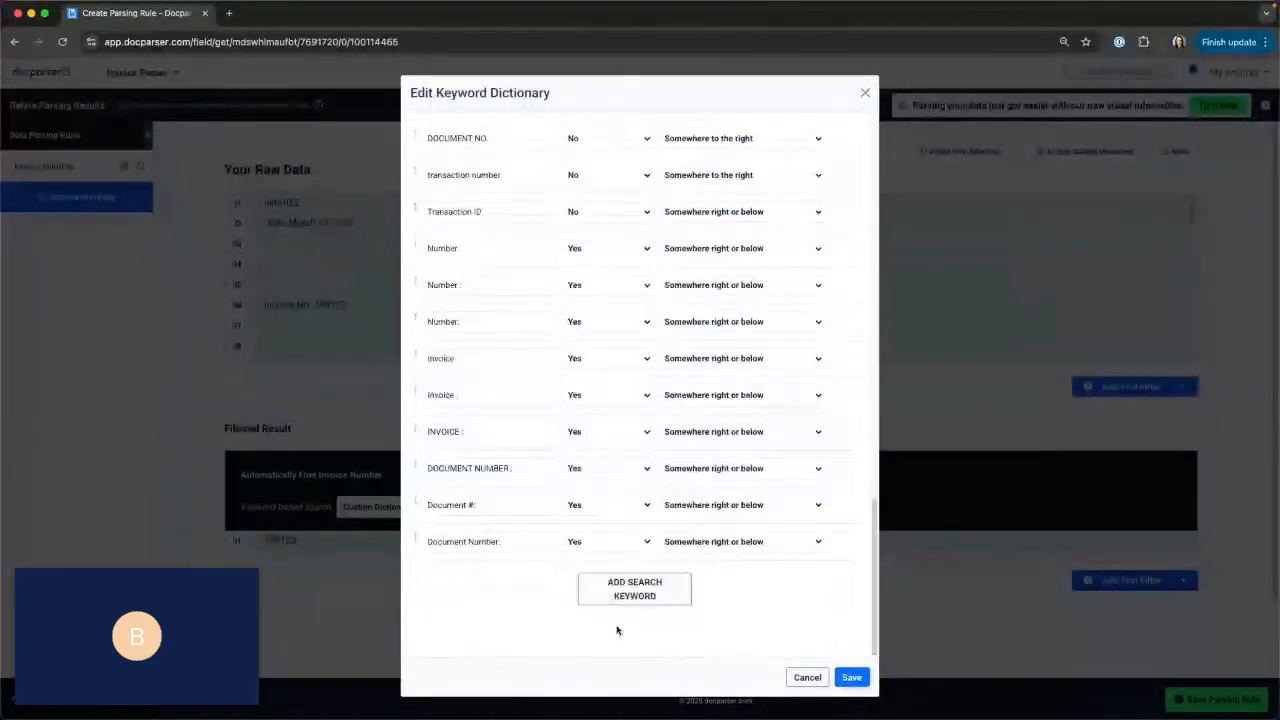
click(807, 678)
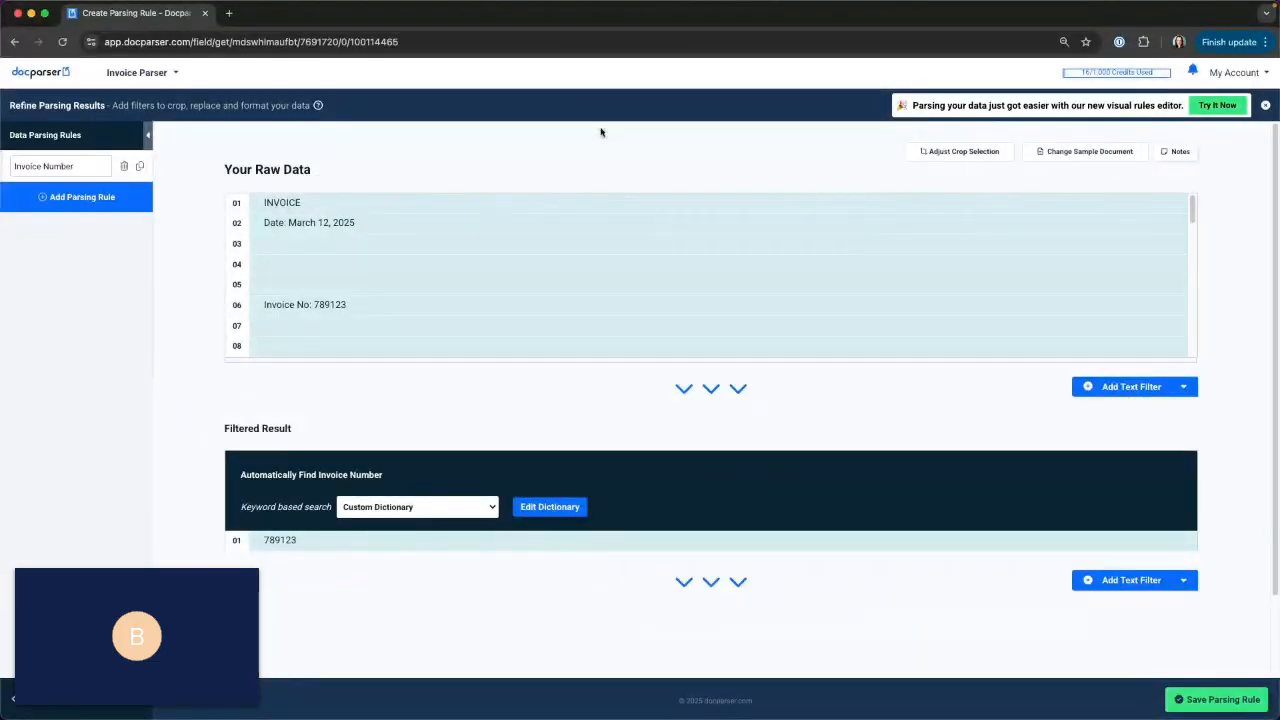
Save the Invoice Number rule and add an Invoice Date parsing rule.
click(1204, 699)
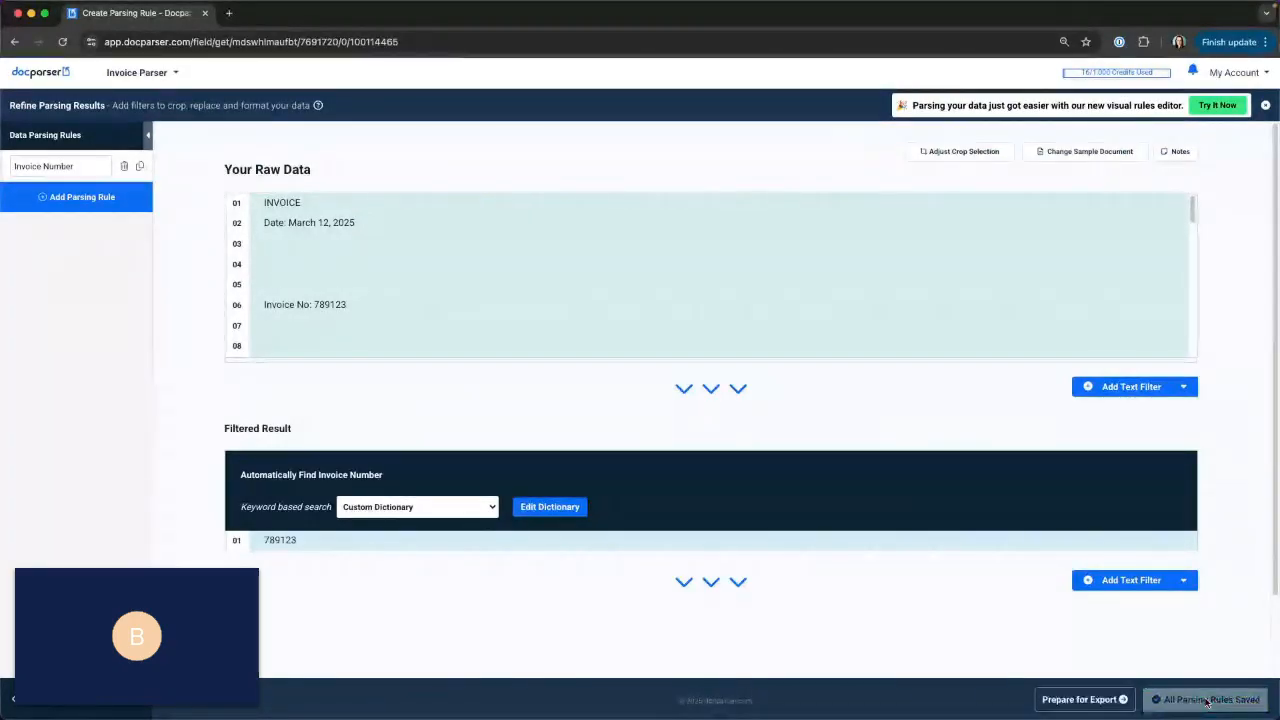
click(57, 197)
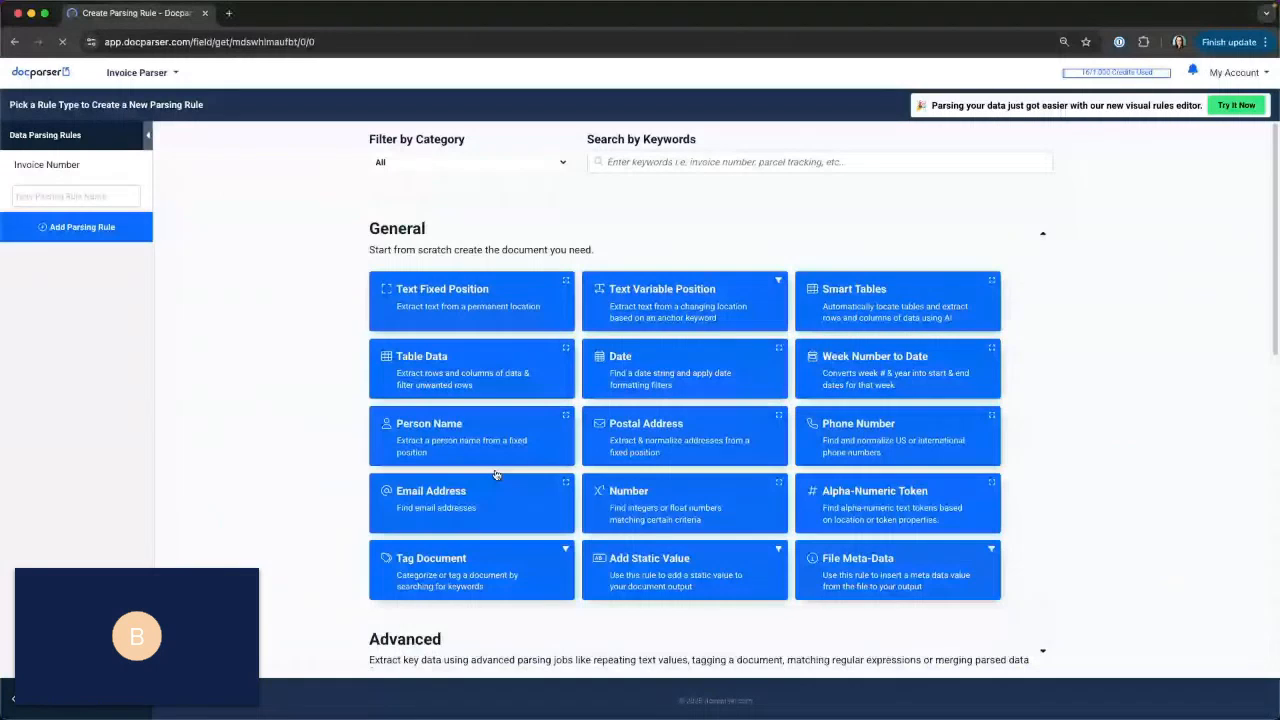
scroll(496, 474, down, 5)
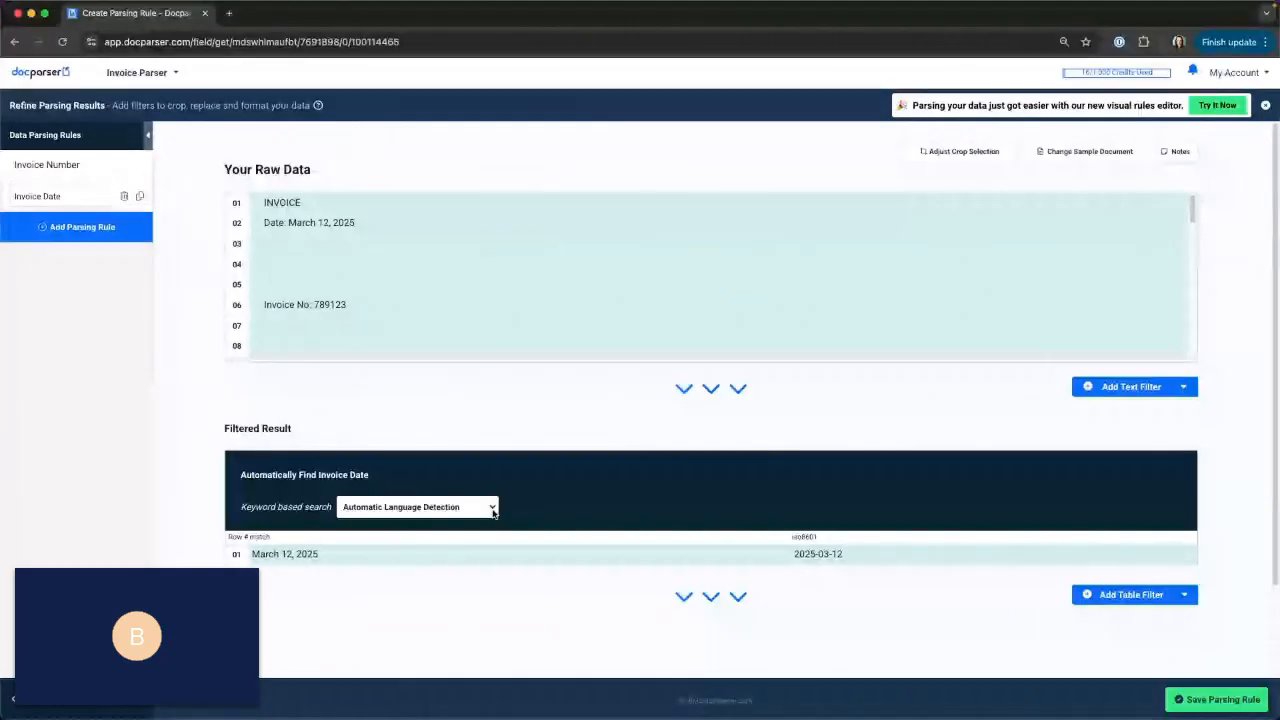
Set the Invoice Date rule's keyword based search to English and review its keyword dictionary without saving changes.
click(492, 510)
click(421, 568)
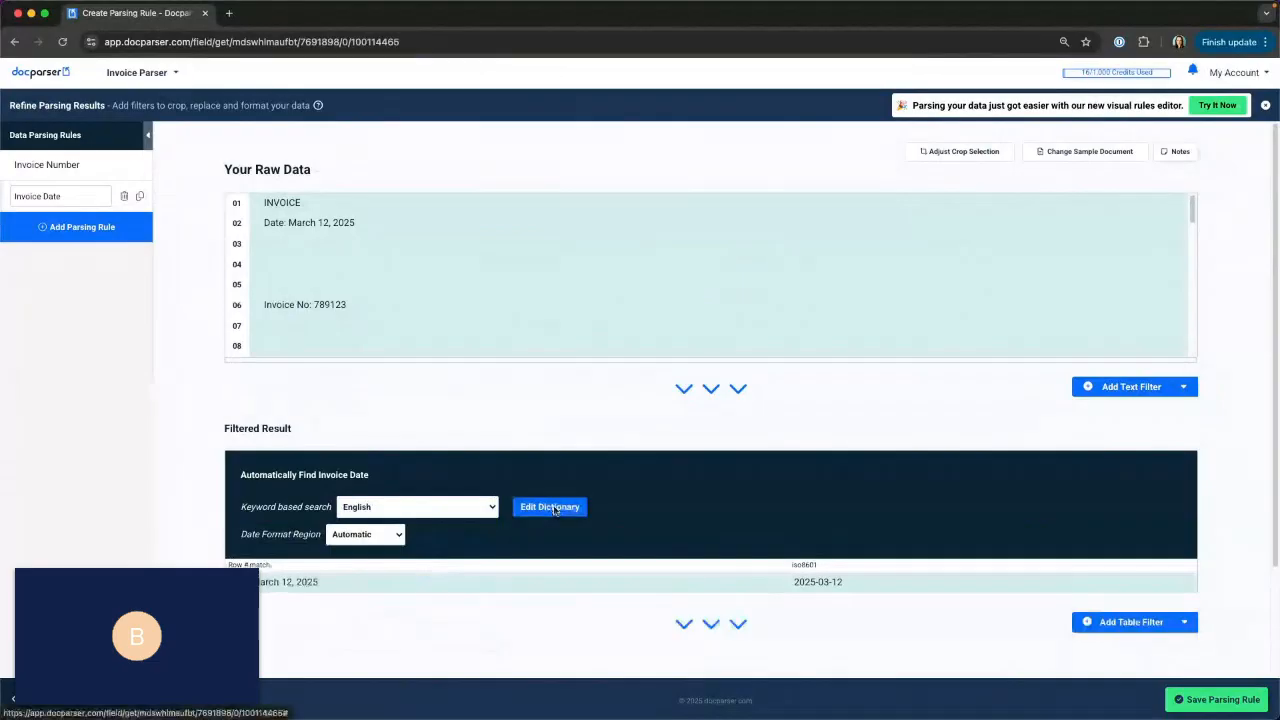
click(550, 507)
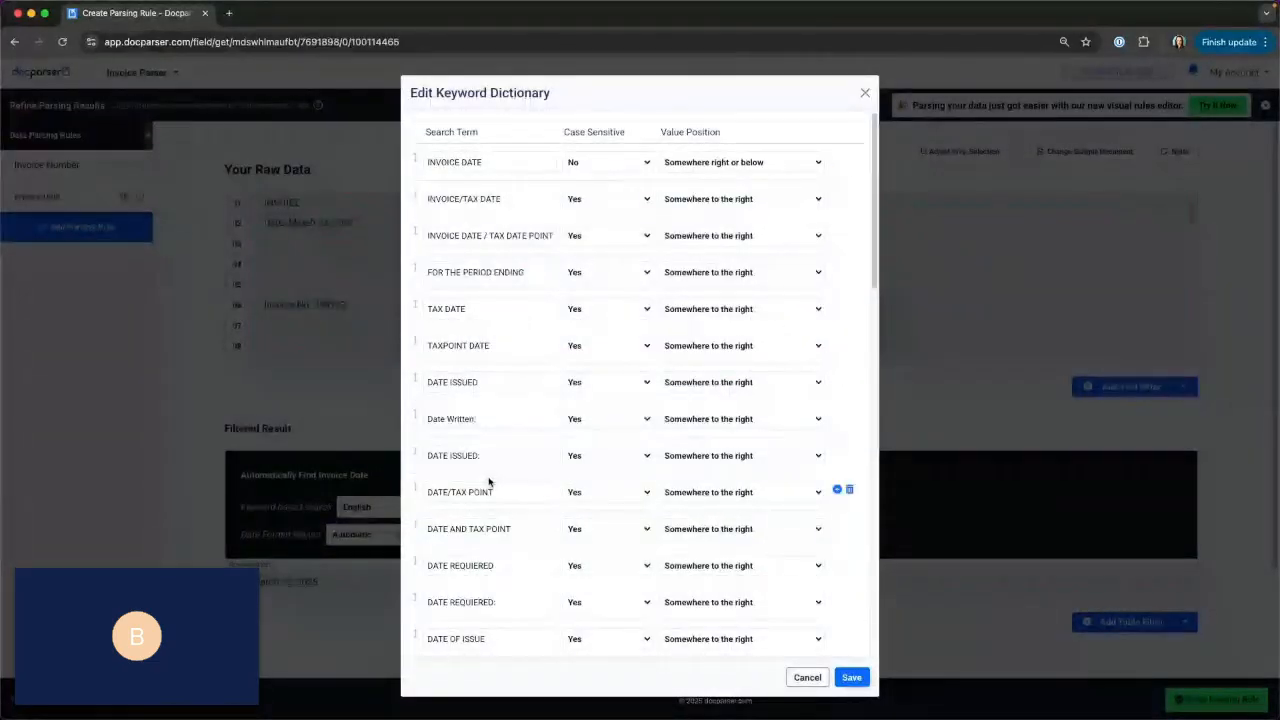
scroll(490, 489, down, 5)
scroll(490, 489, down, 10)
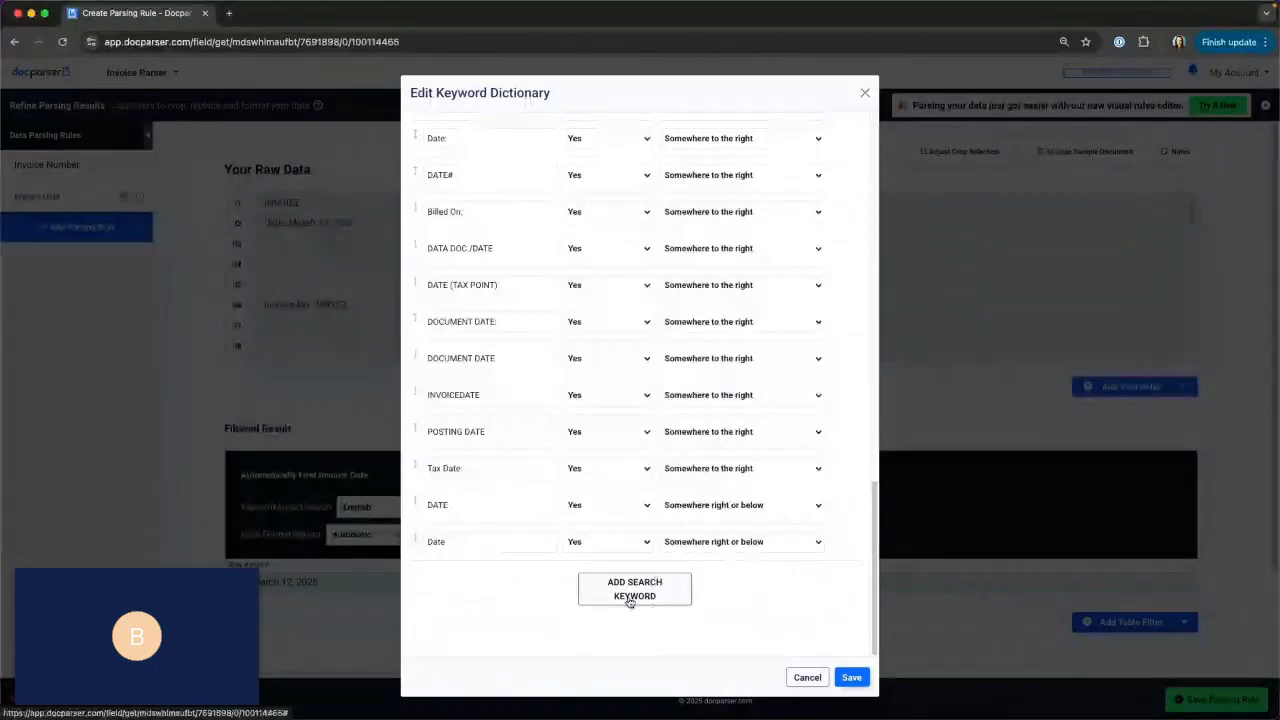
click(807, 677)
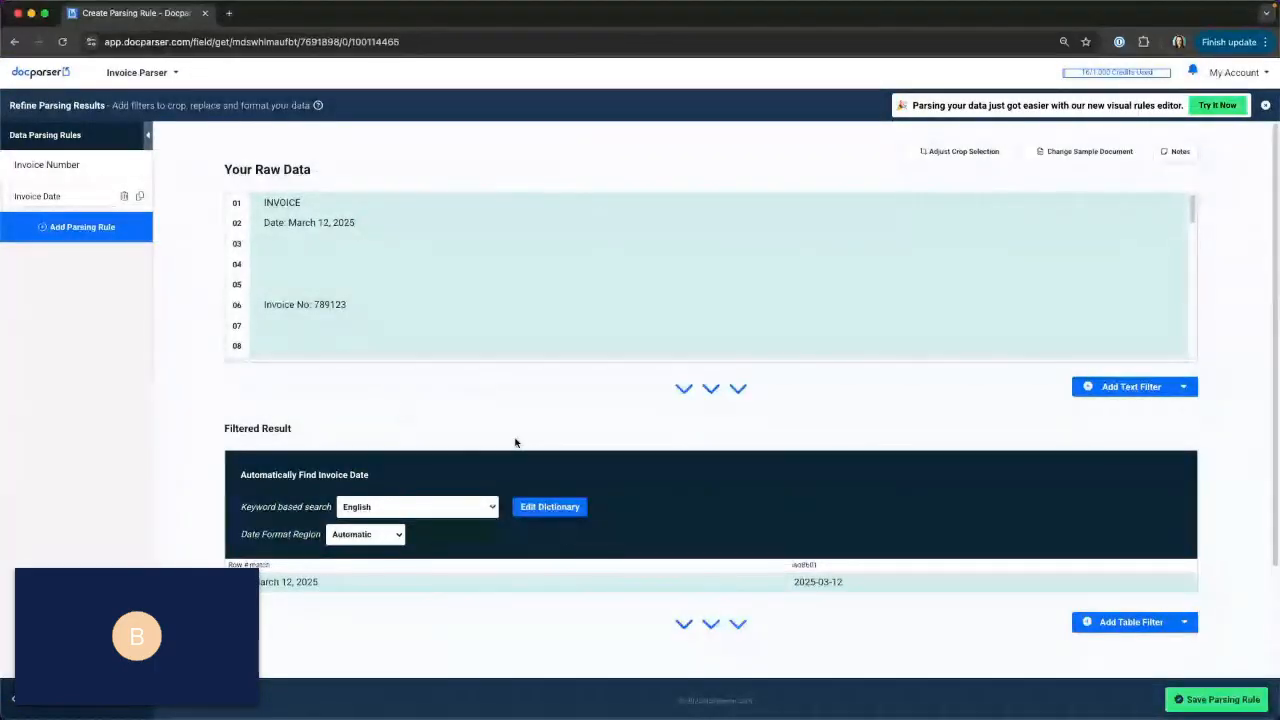
Compare the filtered invoice date with the date in the raw data and save the Invoice Date rule.
scroll(369, 500, down, 1)
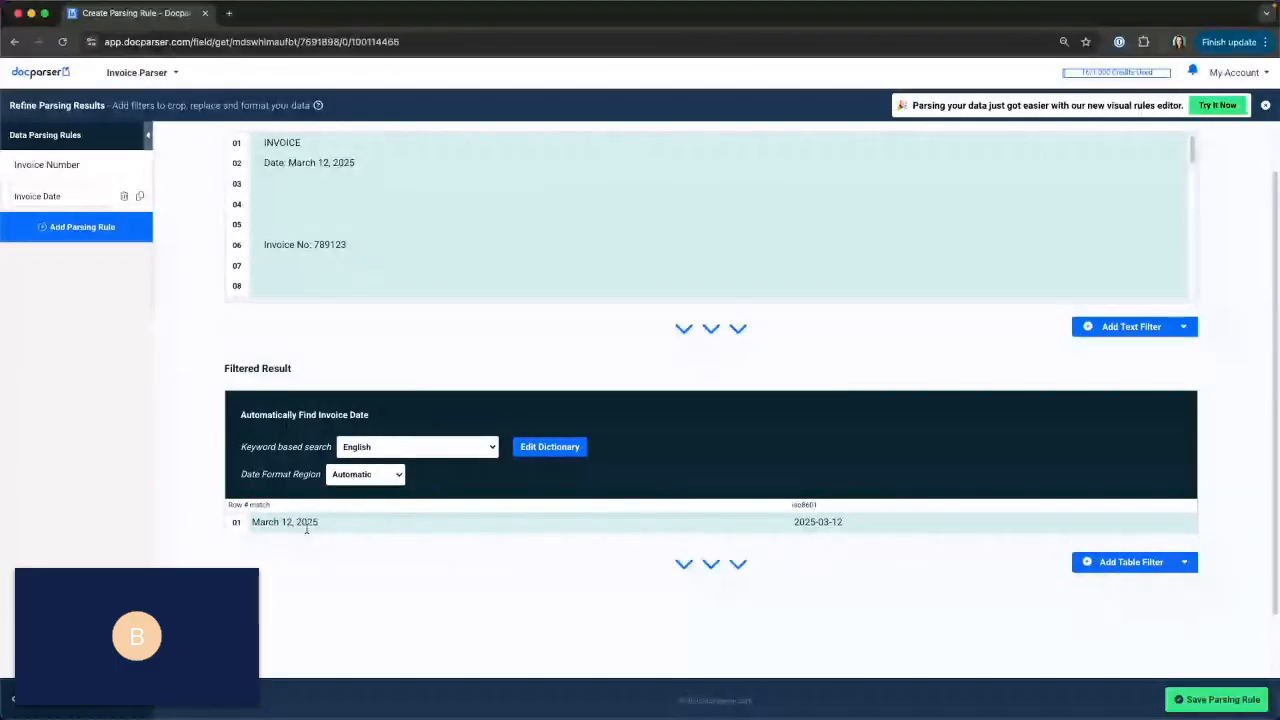
drag(289, 163, 373, 162)
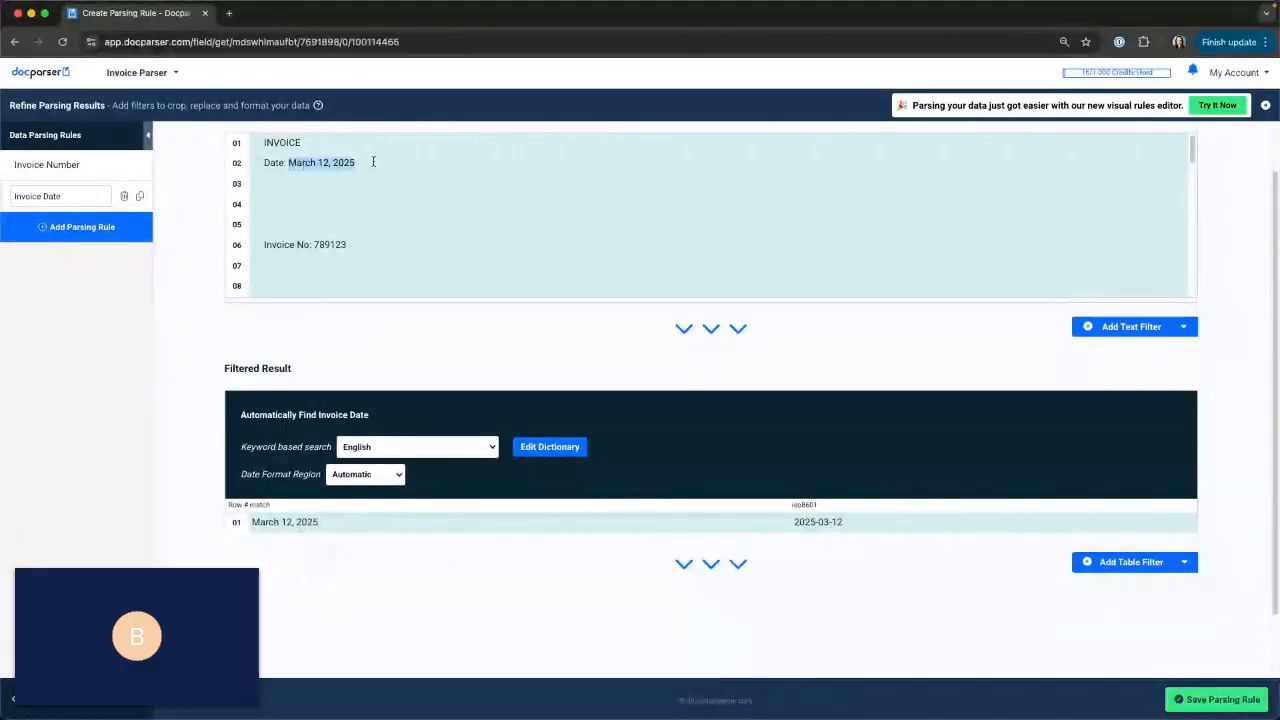
click(363, 523)
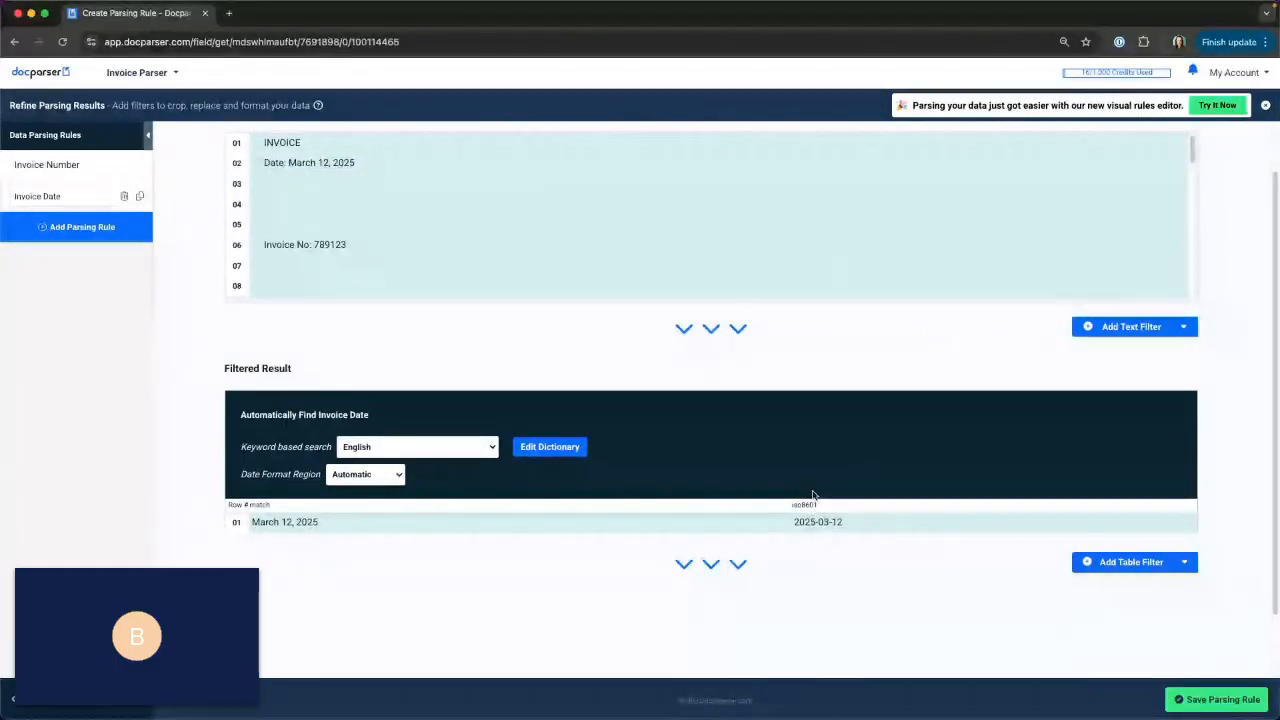
click(1232, 700)
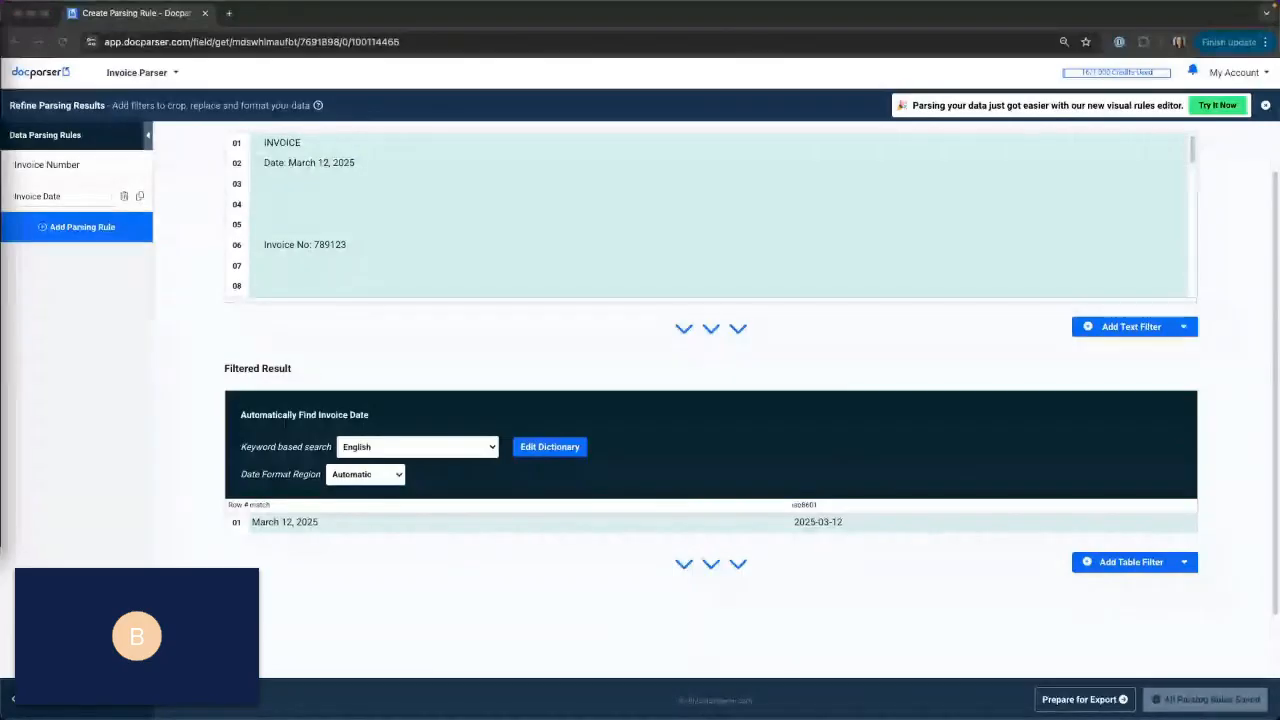
Add a Text Fixed Position parsing rule to Invoice Parser.
click(84, 228)
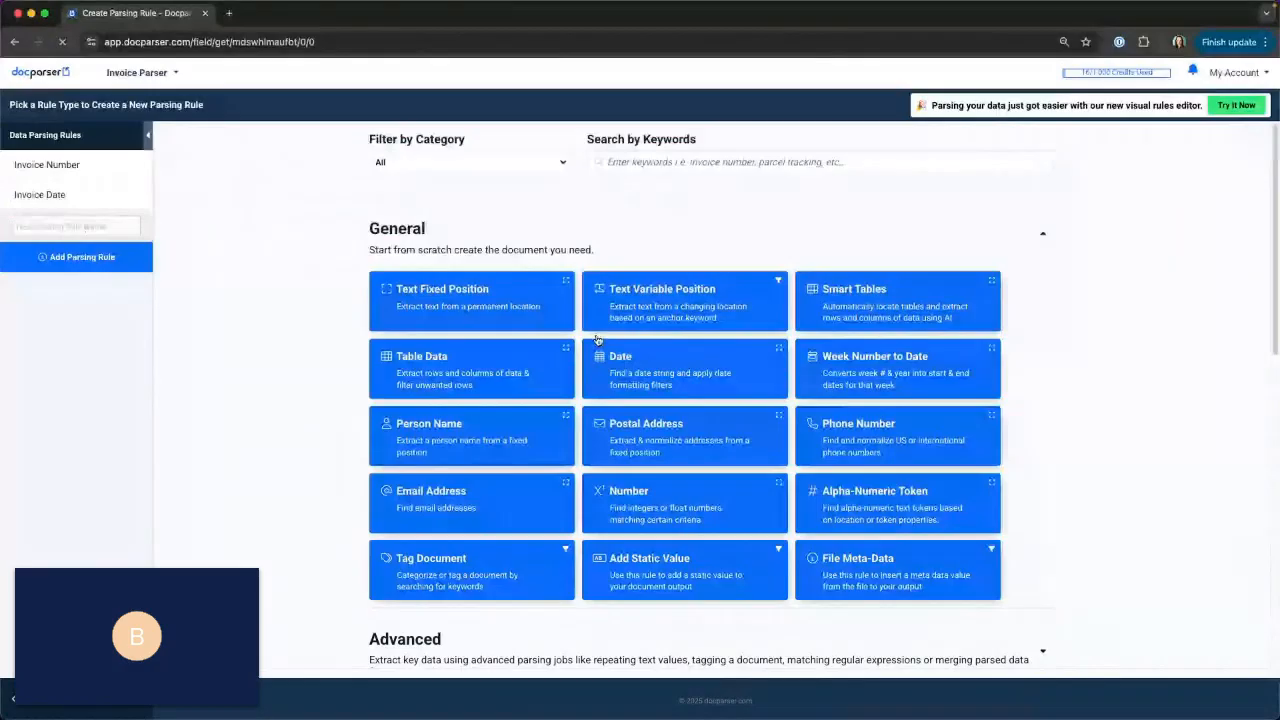
click(450, 298)
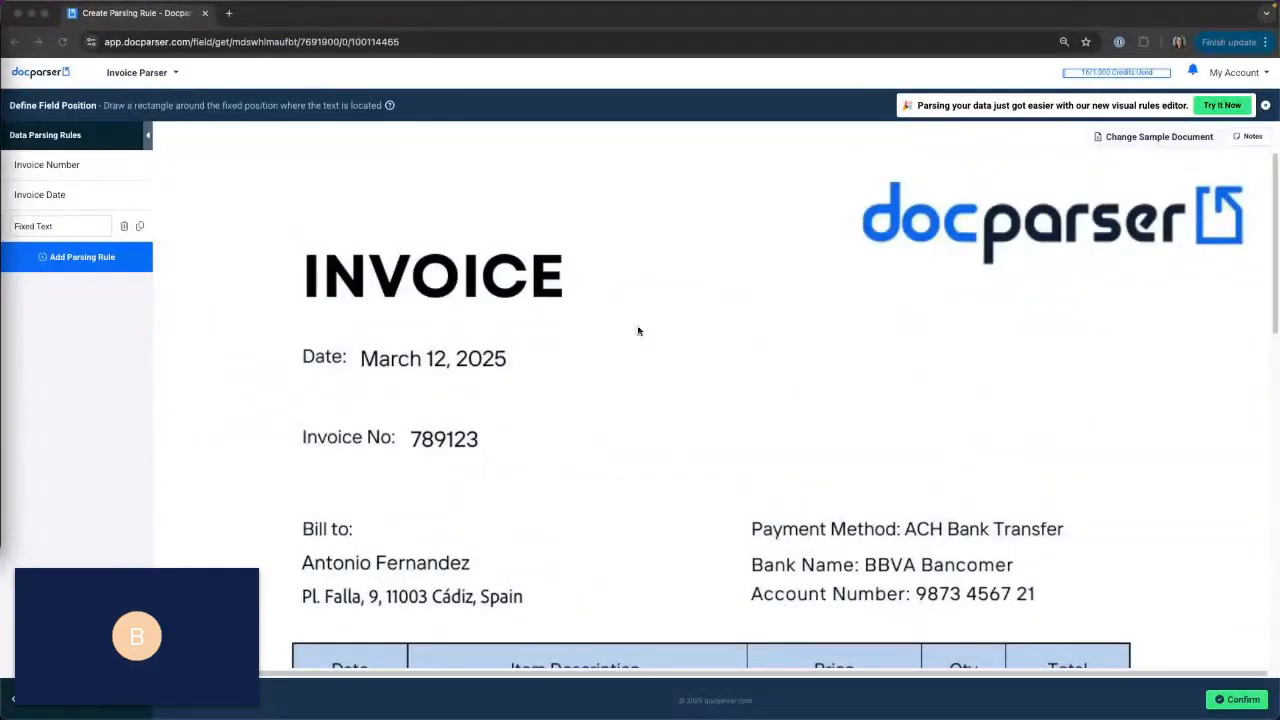
scroll(638, 331, down, 1)
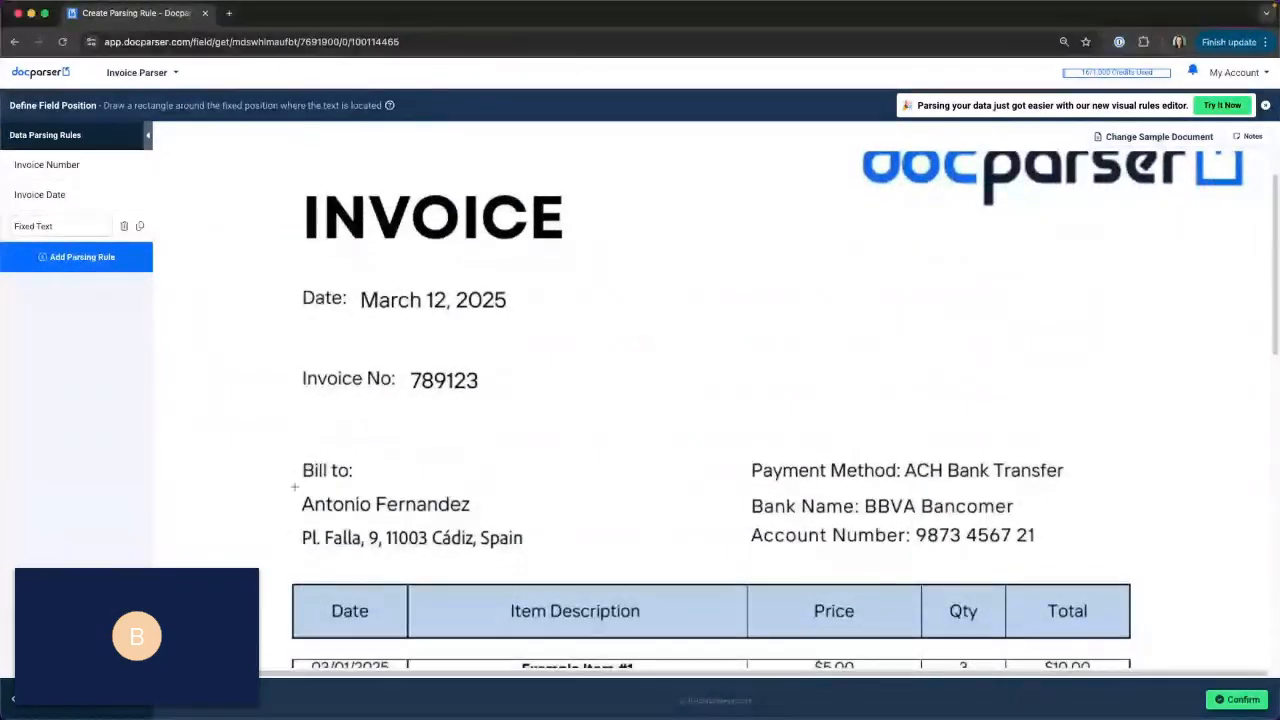
Frame only the customer name line beneath "Bill to:" as the field position, about 456 by 46 in size.
mouse_move(273, 473)
mouse_down()
mouse_move(422, 518)
mouse_move(674, 564)
mouse_up()
drag(474, 563, 474, 523)
drag(471, 474, 474, 485)
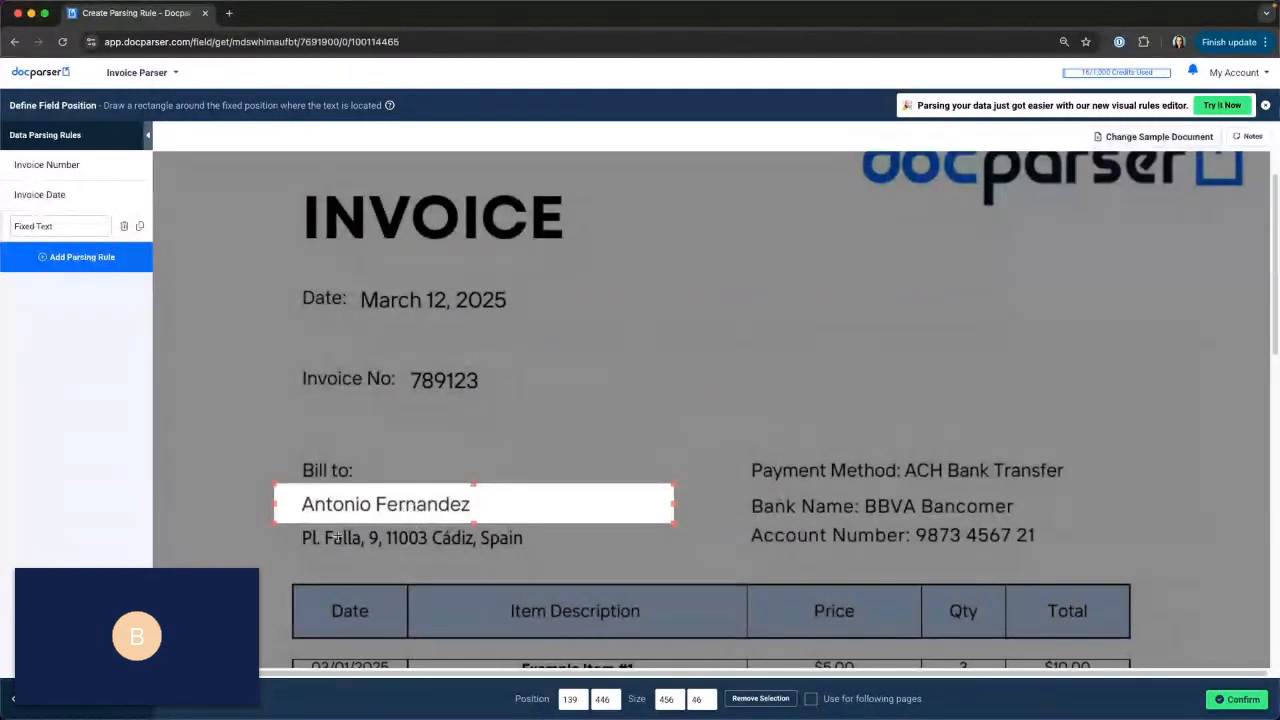
Draw the field position around the whole "Bill to:" block with generous margins, about 543 by 216, and confirm it.
drag(260, 390, 293, 415)
drag(373, 458, 737, 584)
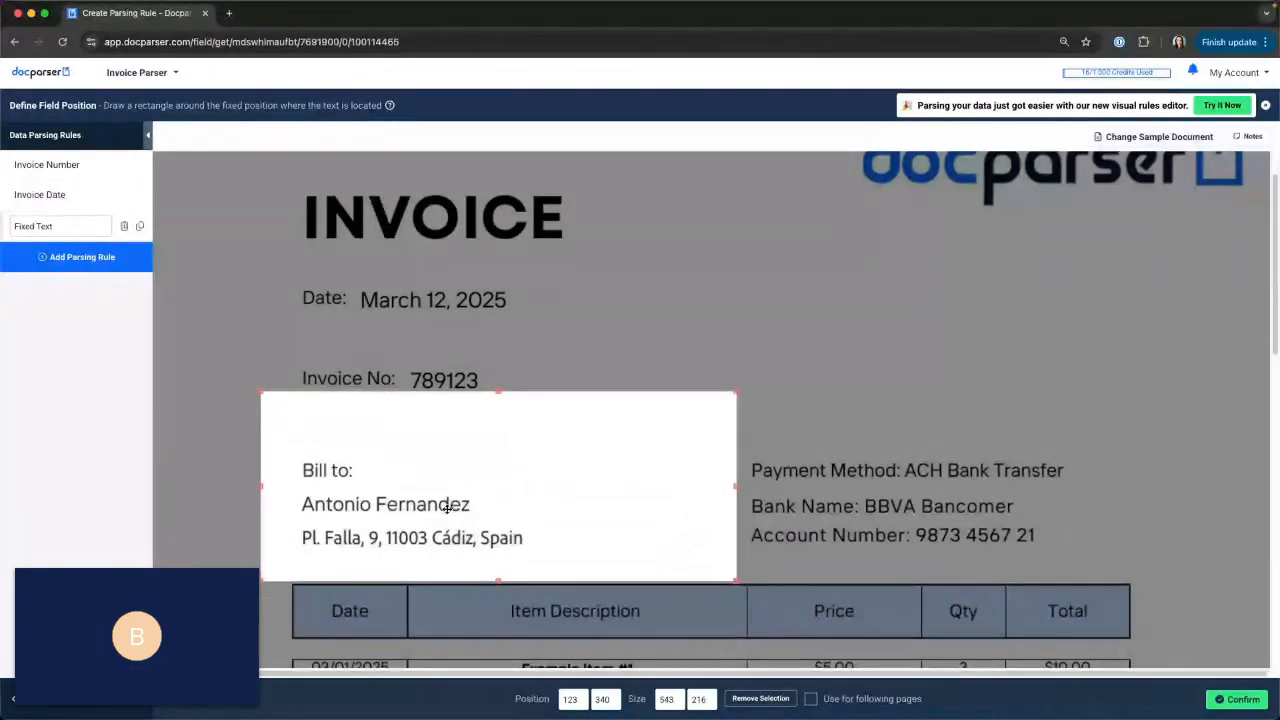
click(1238, 706)
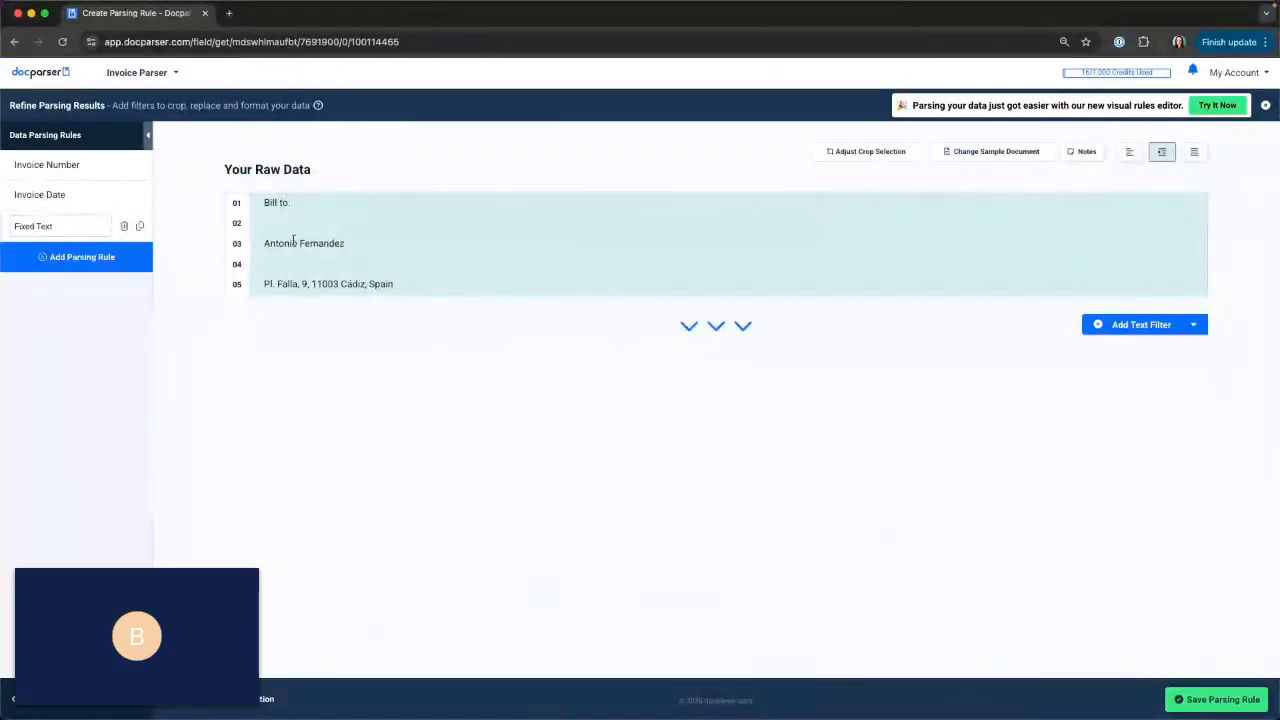
Add a Define Start Position text filter that starts the result after the text match "Bill to:".
drag(263, 243, 381, 246)
click(385, 248)
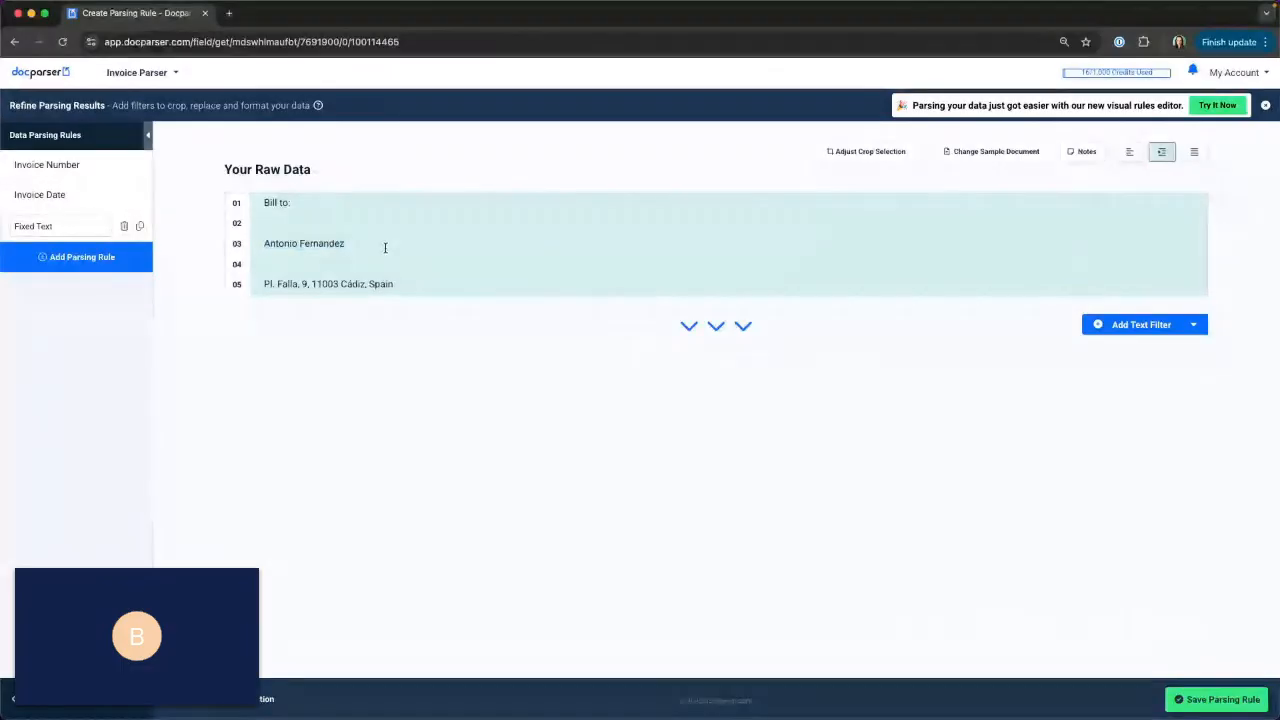
click(1129, 334)
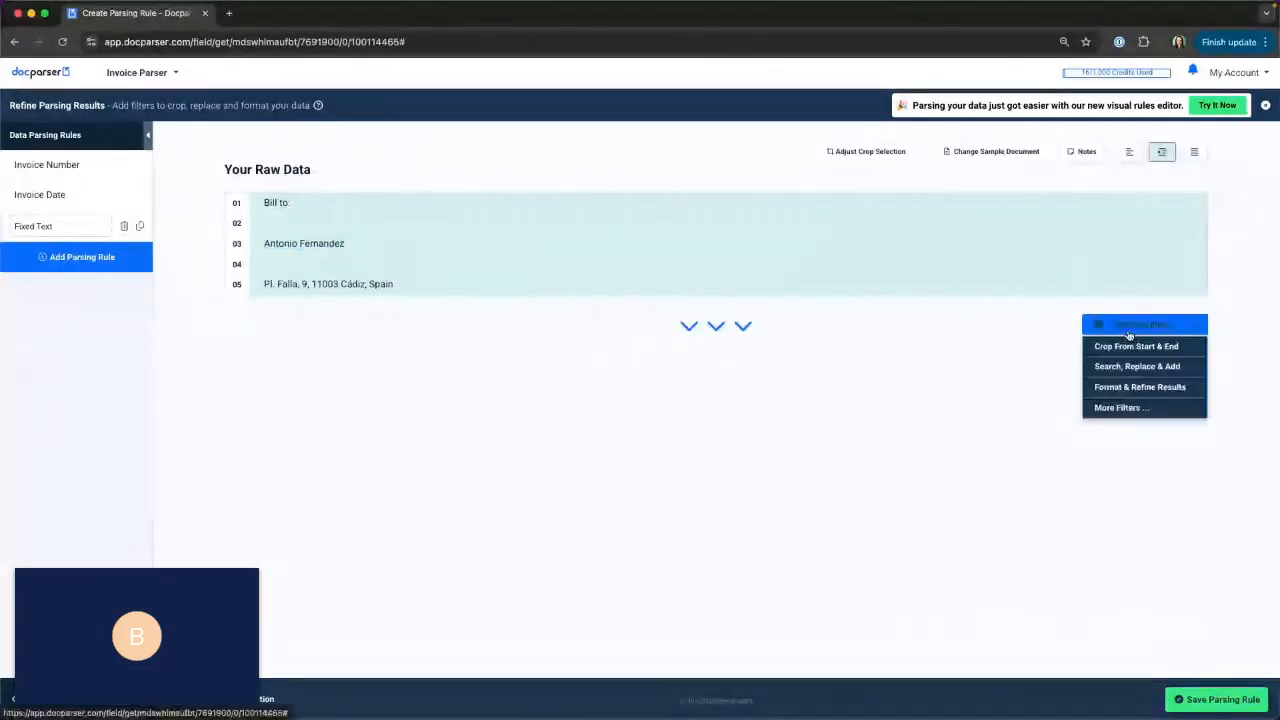
mouse_move(1128, 348)
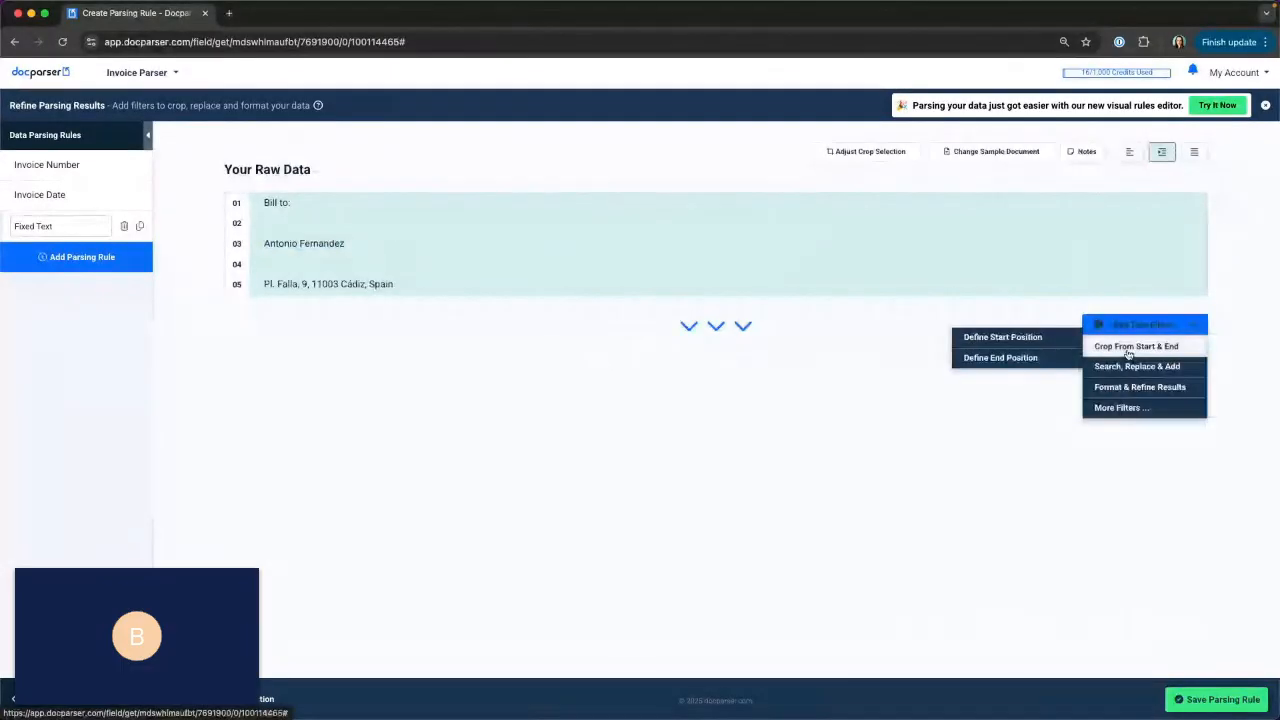
click(985, 339)
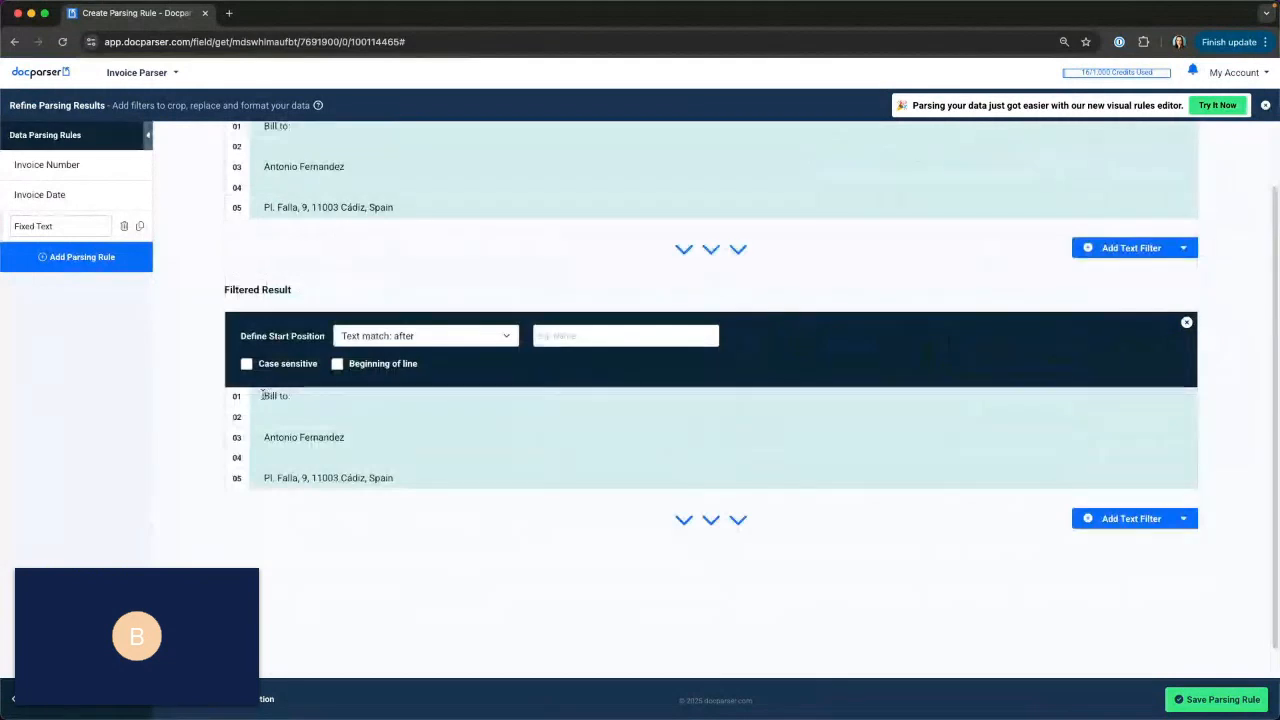
drag(262, 395, 296, 400)
click(467, 550)
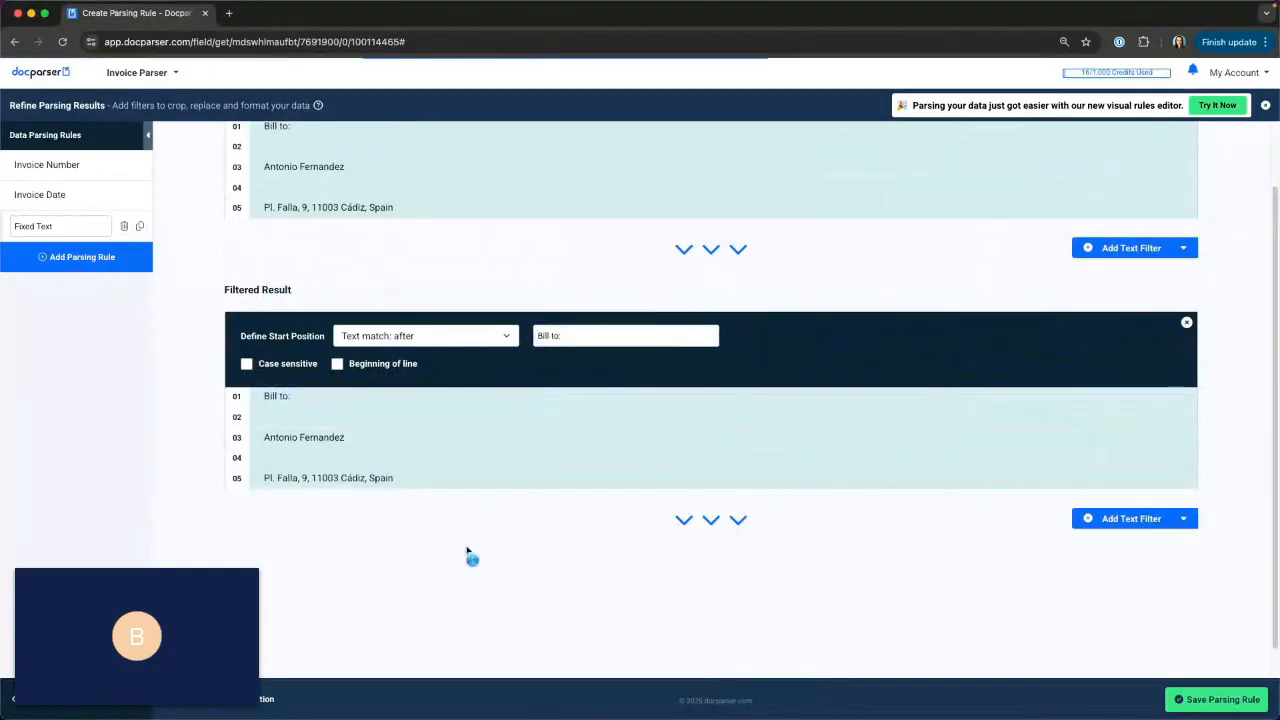
scroll(833, 390, down, 1)
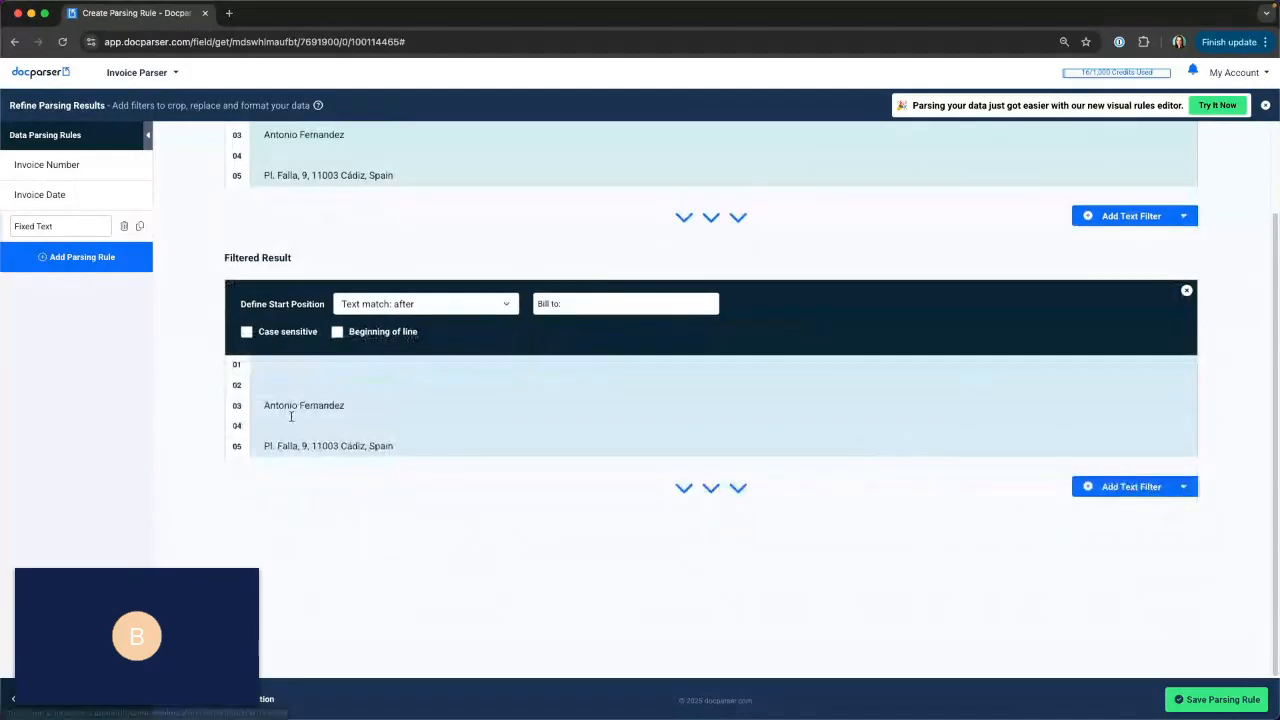
Add a Remove Empty Lines text filter below the start position filter and check the first remaining line.
click(1102, 490)
mouse_move(1113, 538)
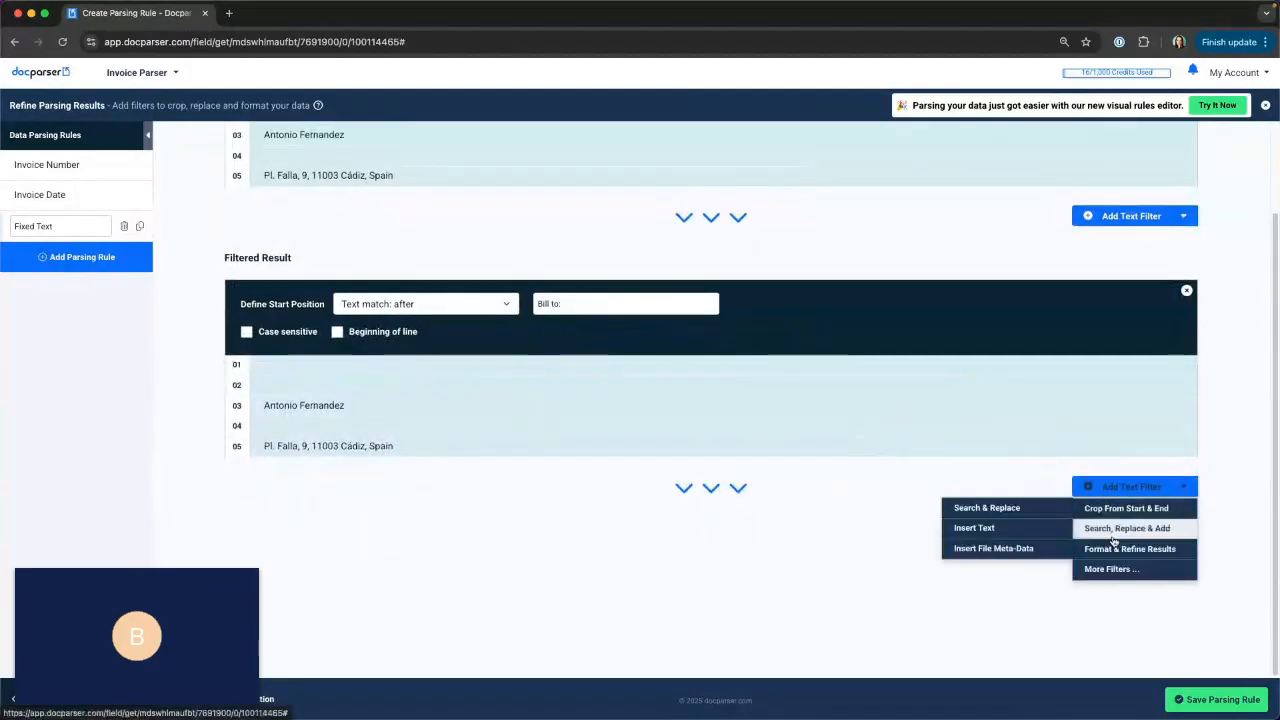
click(1025, 543)
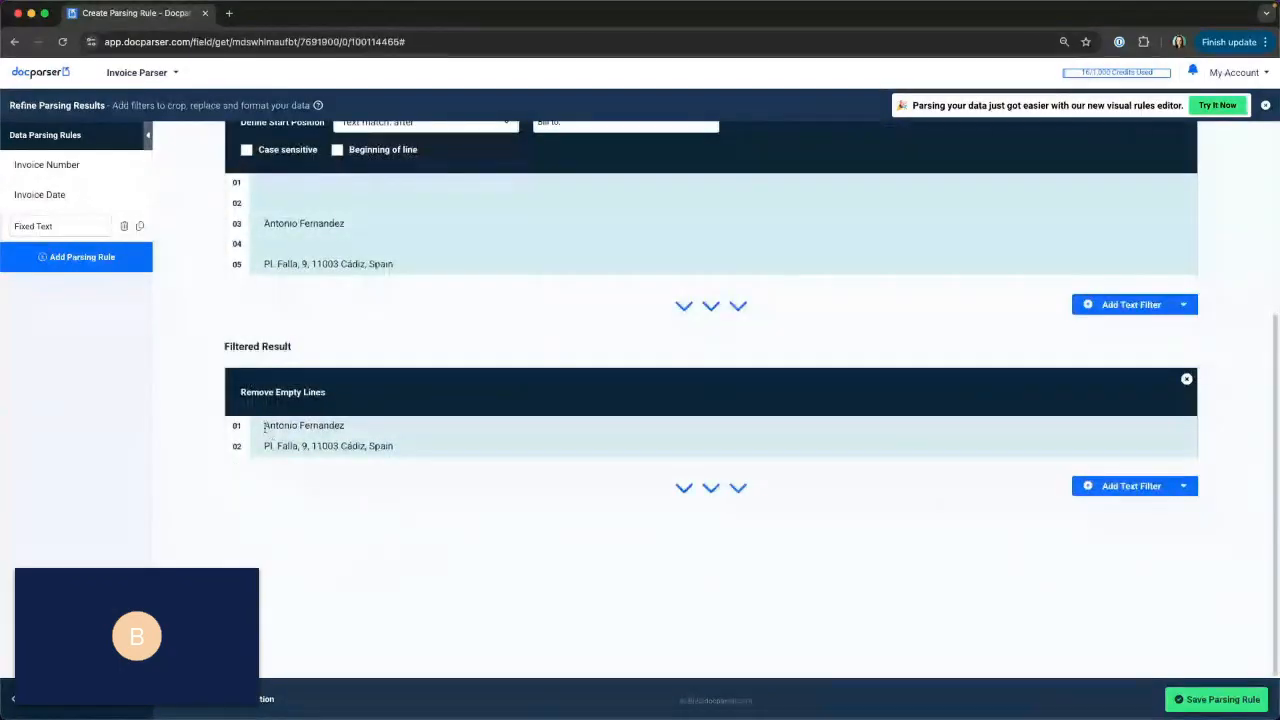
drag(234, 428, 440, 433)
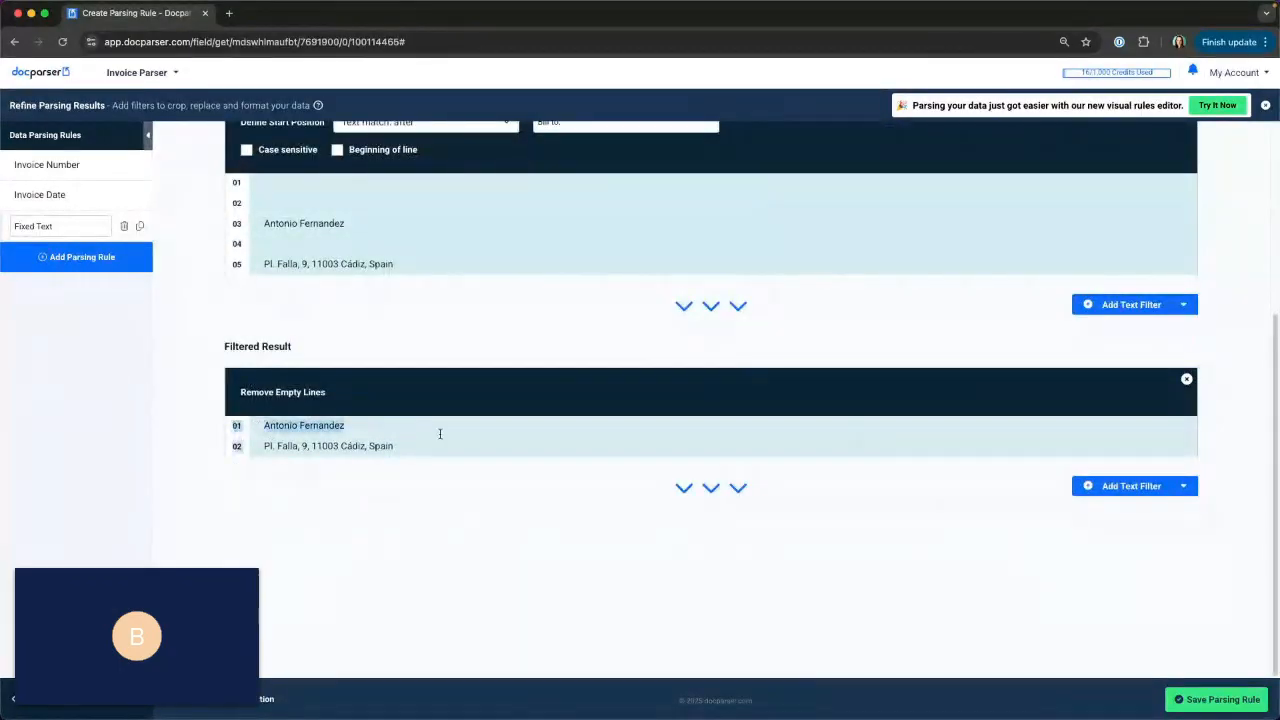
click(440, 433)
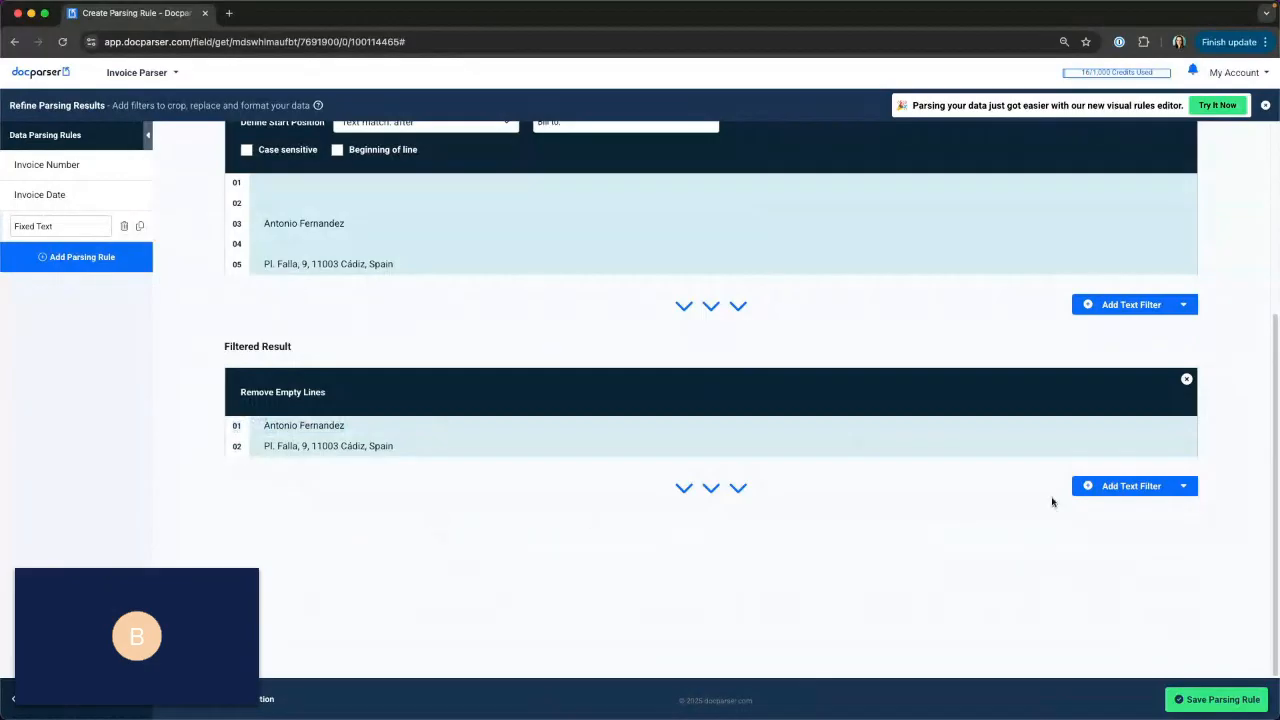
Add a Define End Position text filter set to End of line to keep only the customer name.
click(1110, 487)
mouse_move(1103, 513)
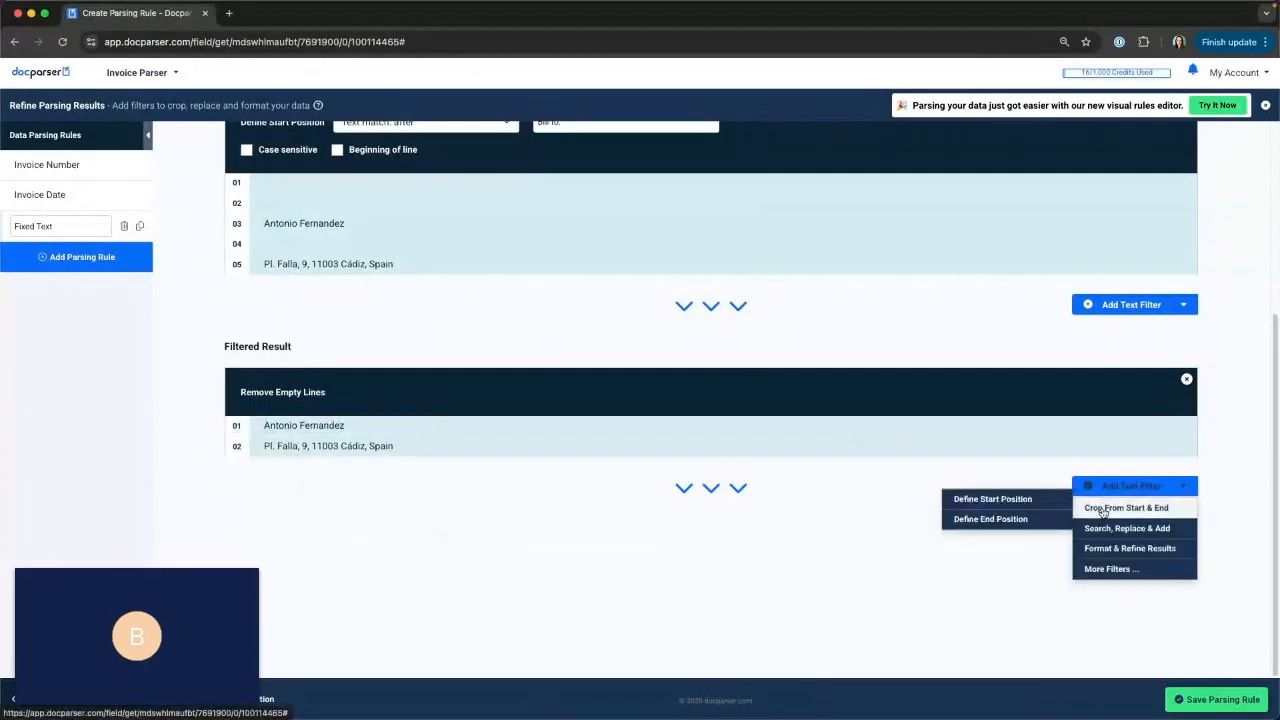
click(984, 522)
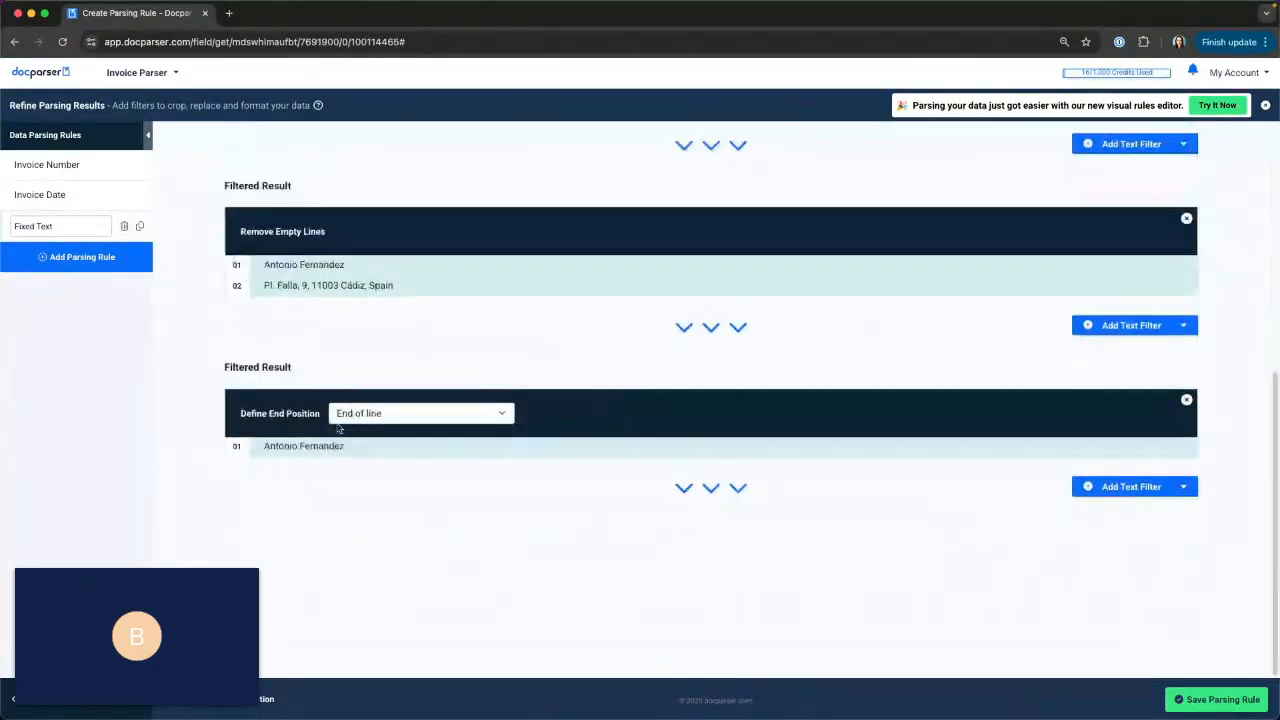
drag(252, 263, 454, 265)
click(508, 266)
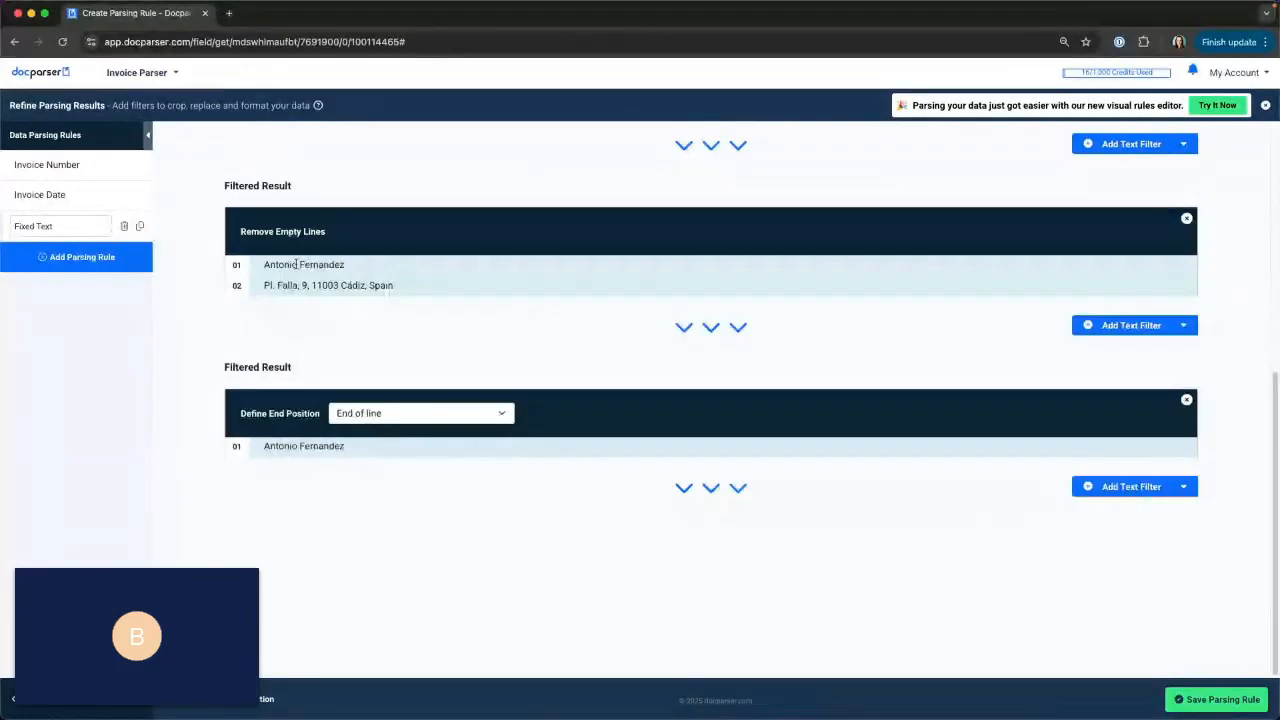
Rename the Fixed Text rule to "Bill To" and save the parsing rule.
double_click(78, 227)
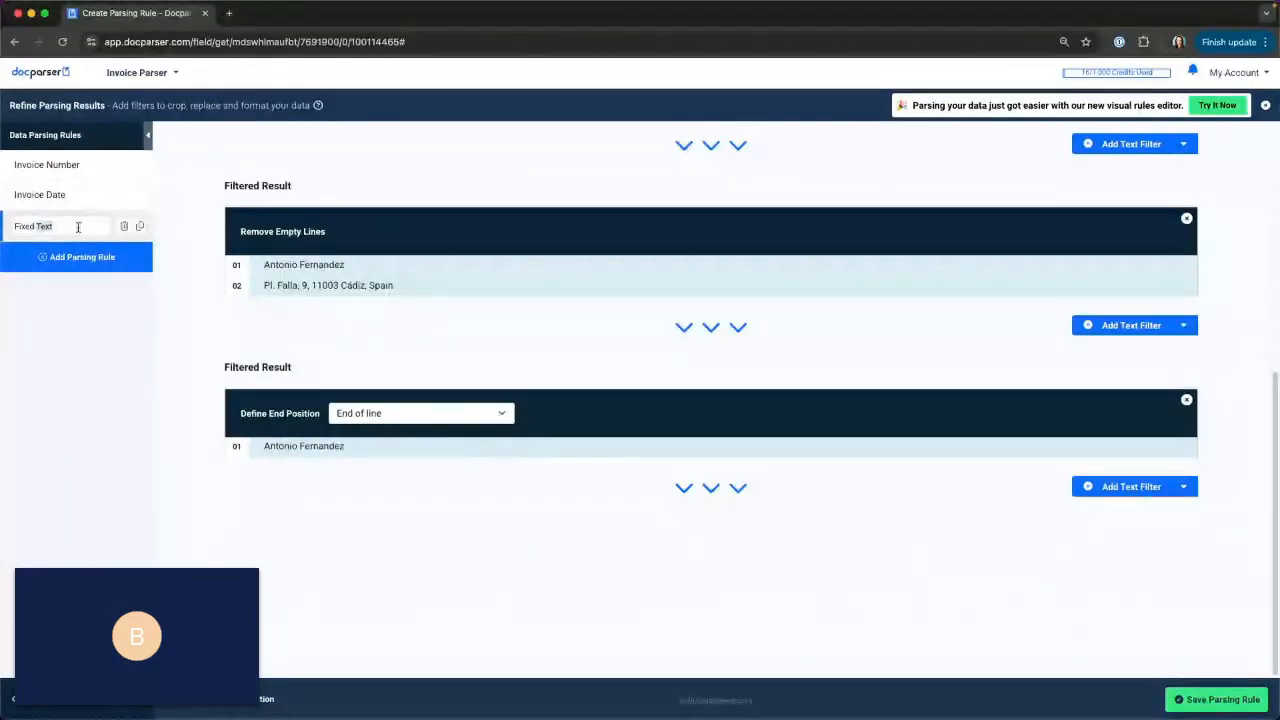
triple_click(78, 227)
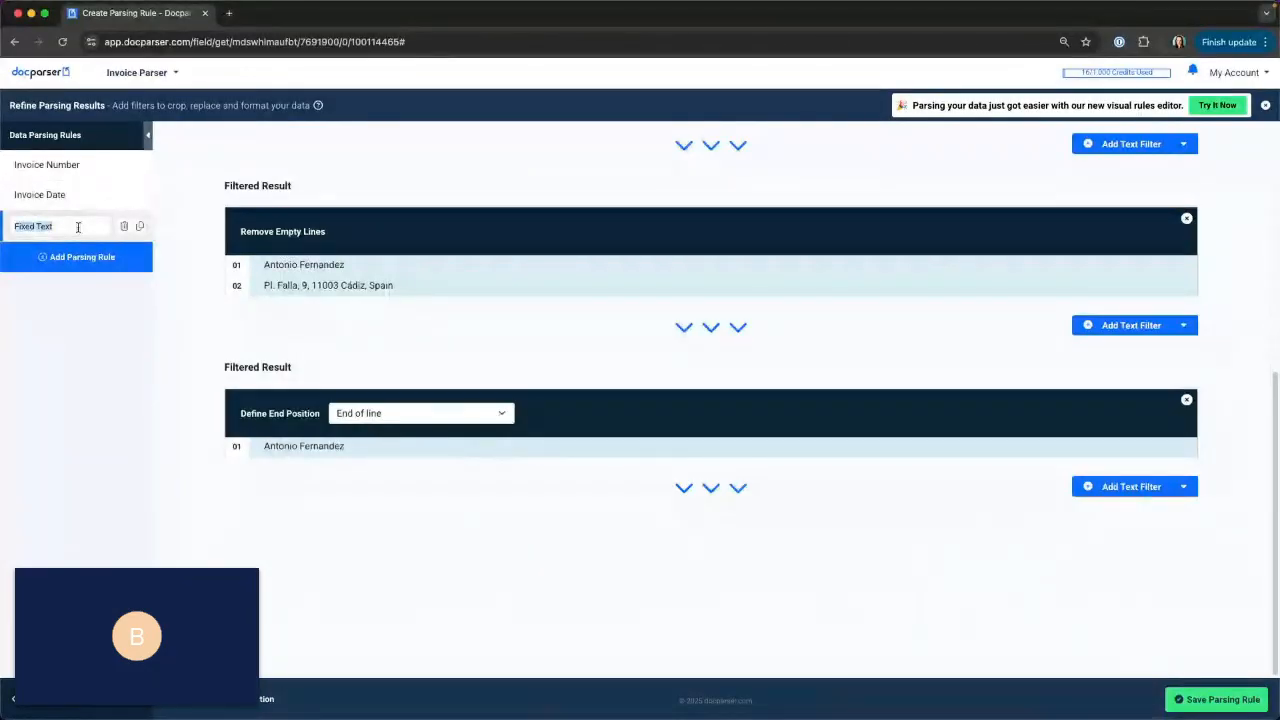
text(Bill To)
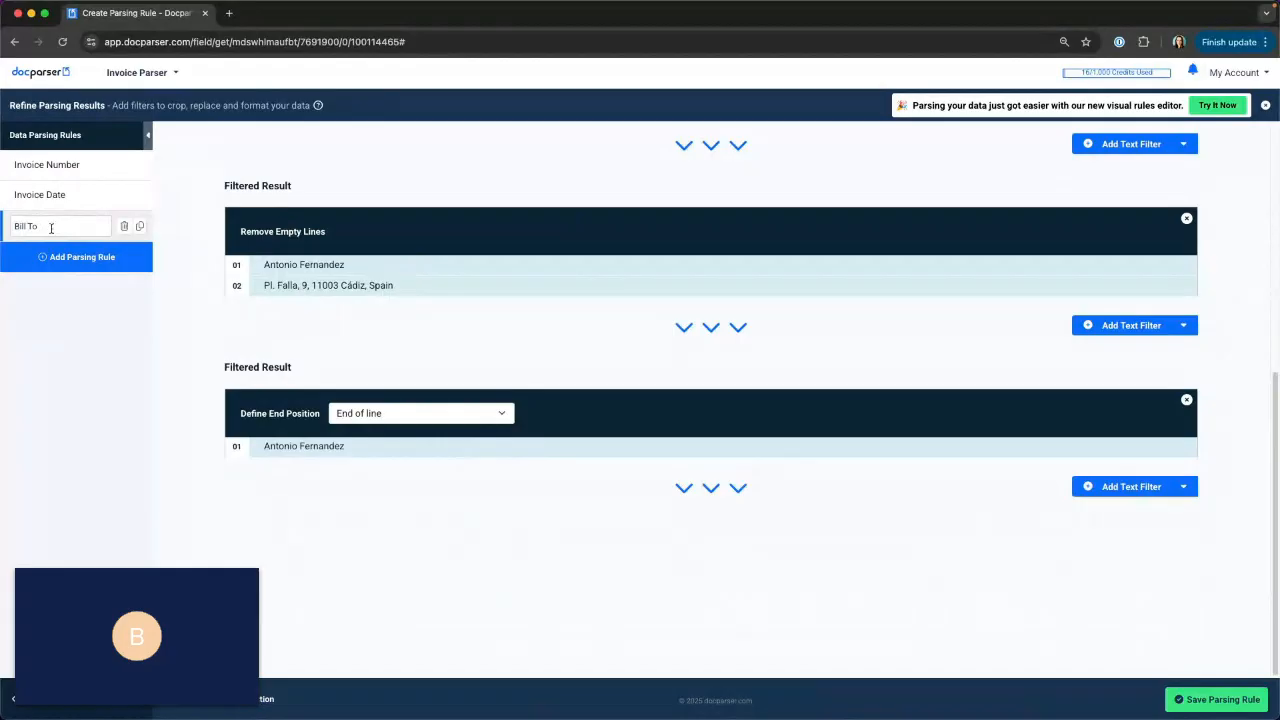
click(1212, 706)
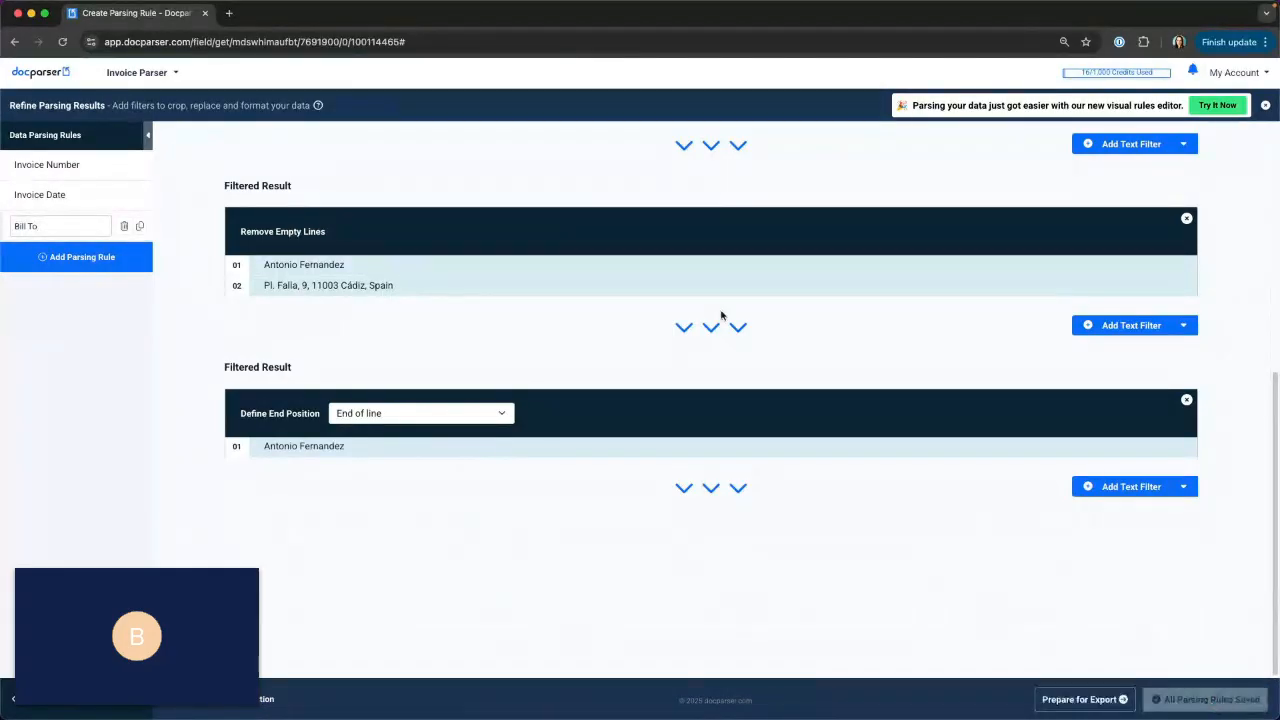
Add a Text Fixed Position parsing rule and confirm a crop area covering the invoice number line and the Bill to block.
click(82, 267)
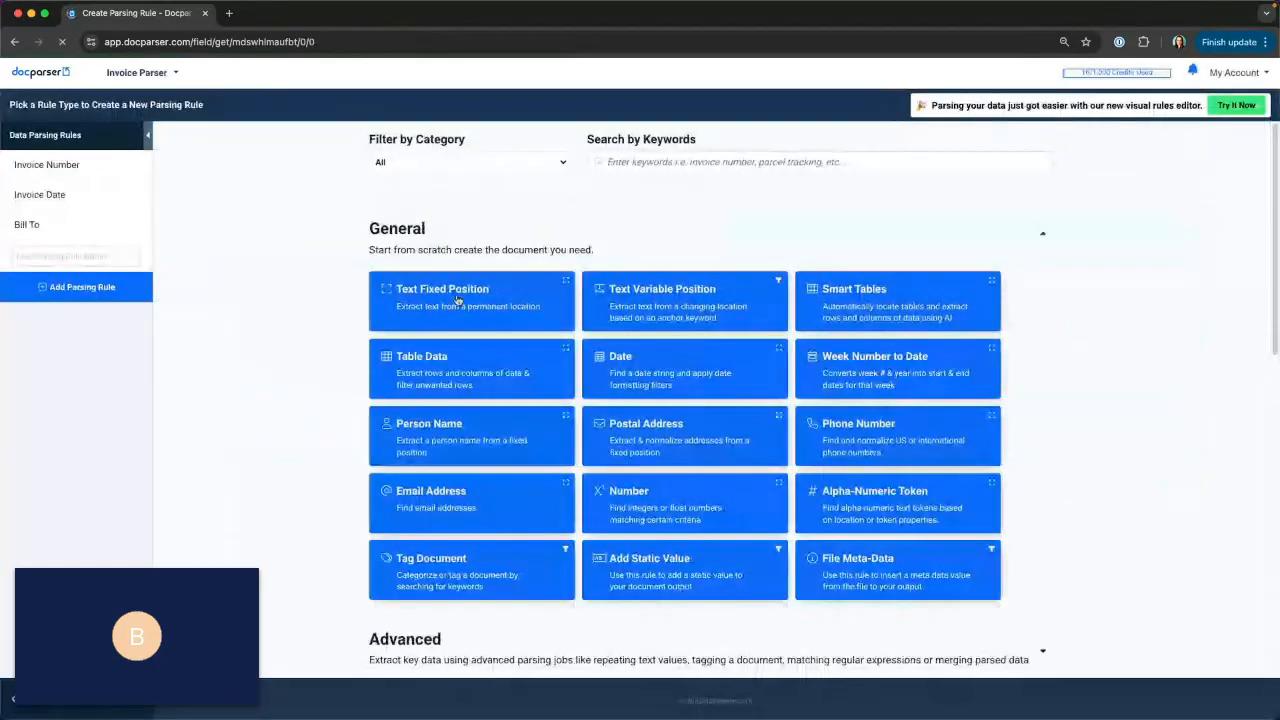
click(457, 298)
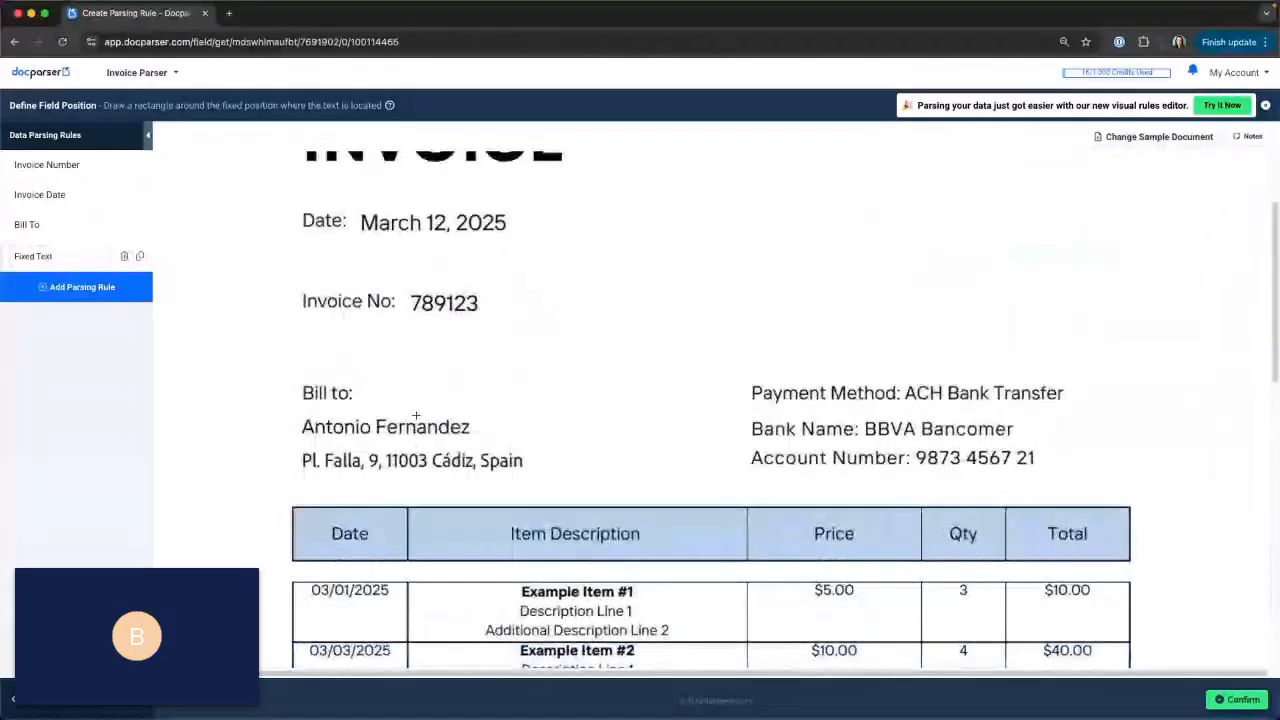
drag(240, 295, 741, 505)
click(1245, 703)
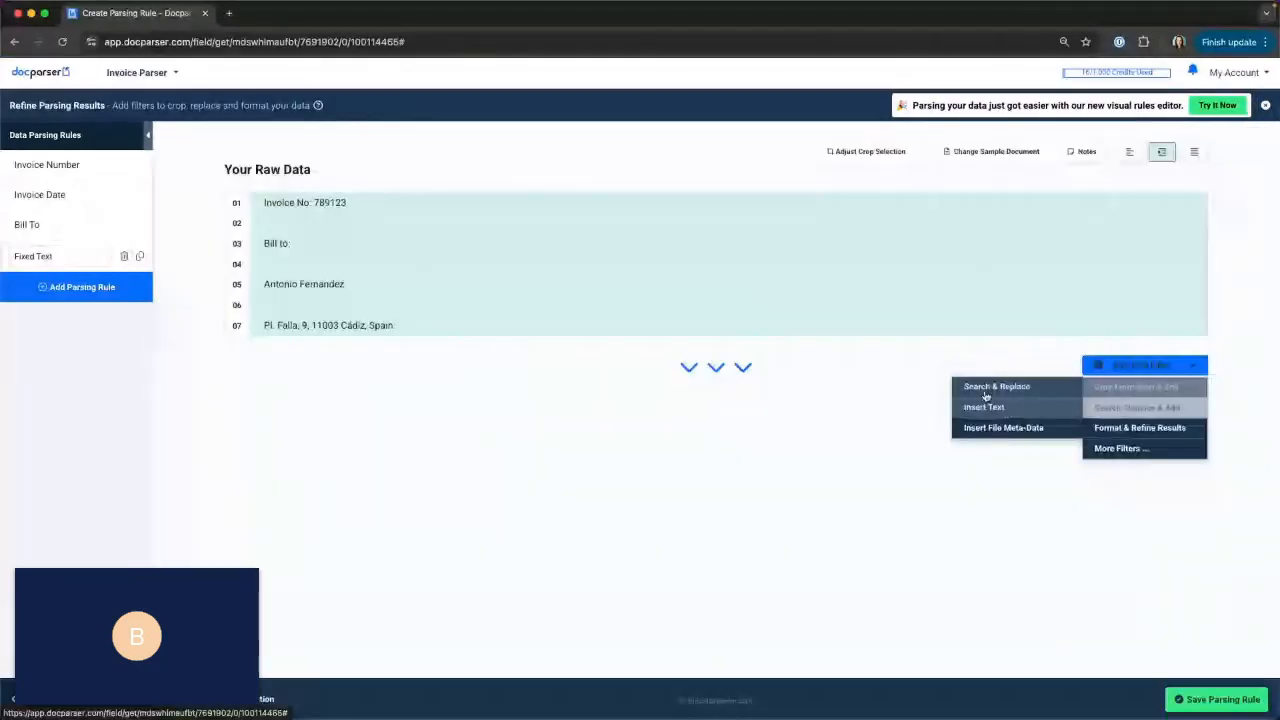
Add a Define Start Position text filter that starts the result after the text match "Bill to:".
click(986, 404)
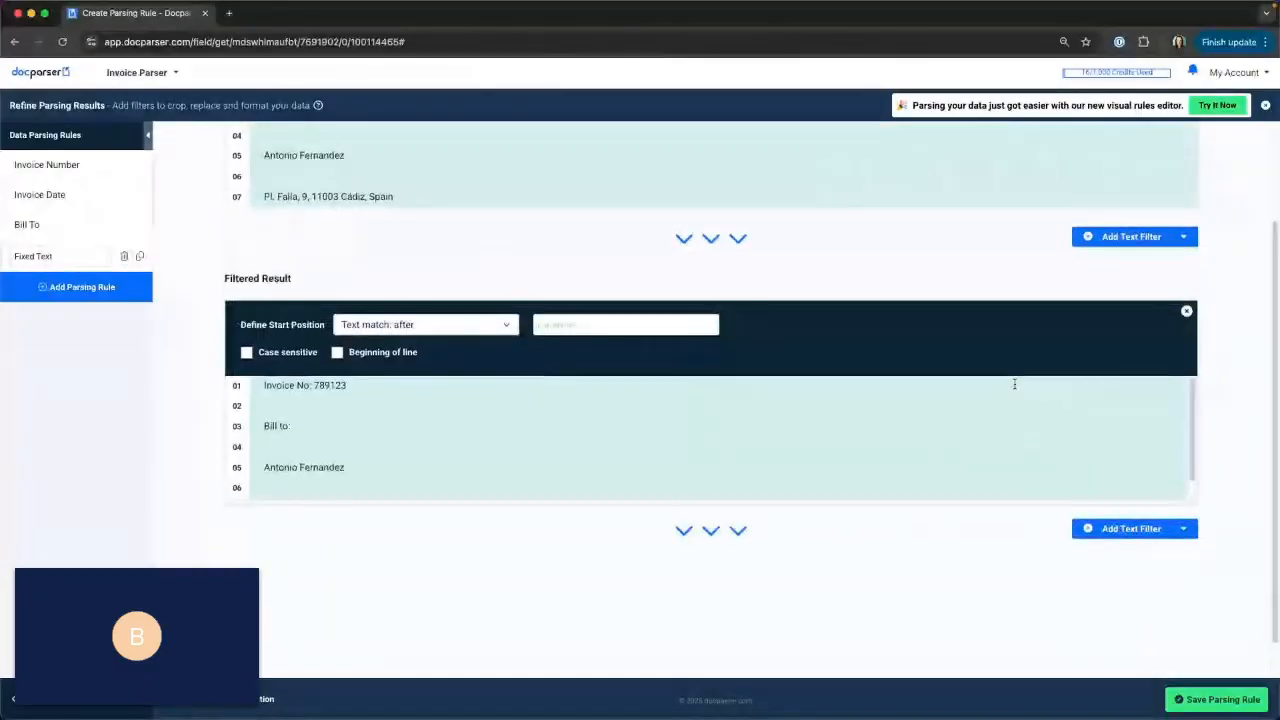
drag(262, 426, 289, 427)
key(ctrl+c)
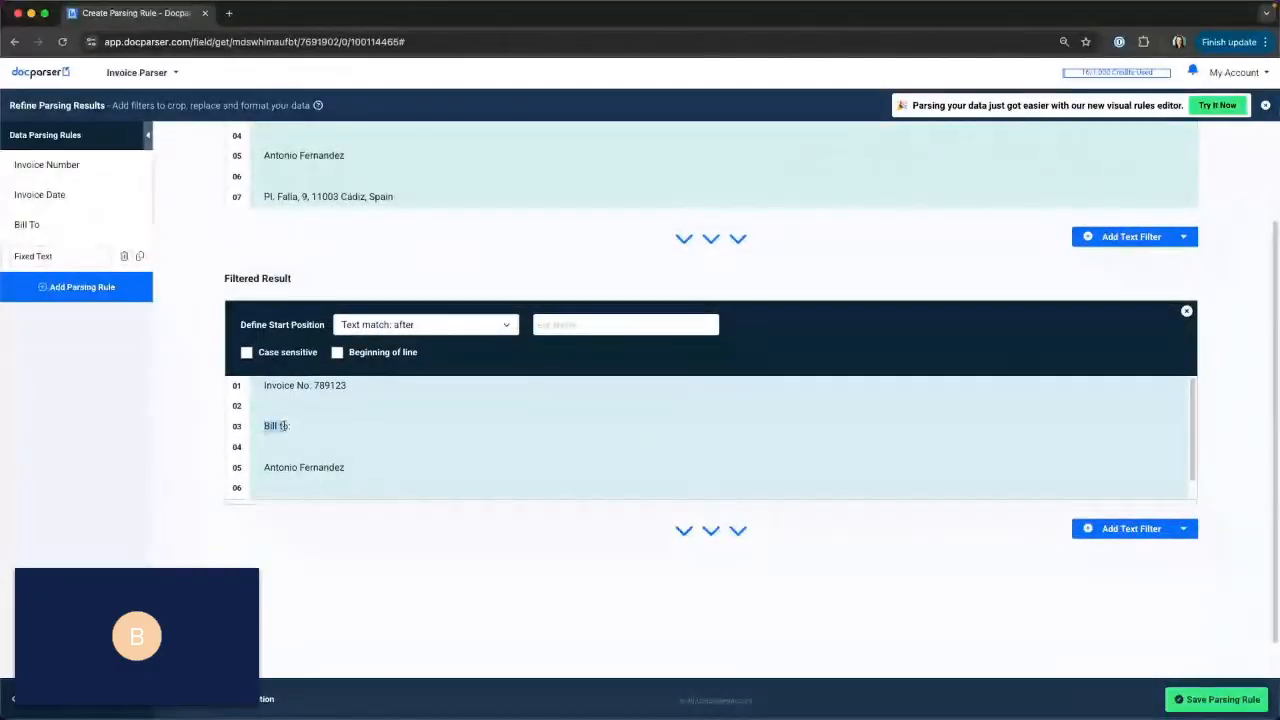
click(563, 322)
key(ctrl+v)
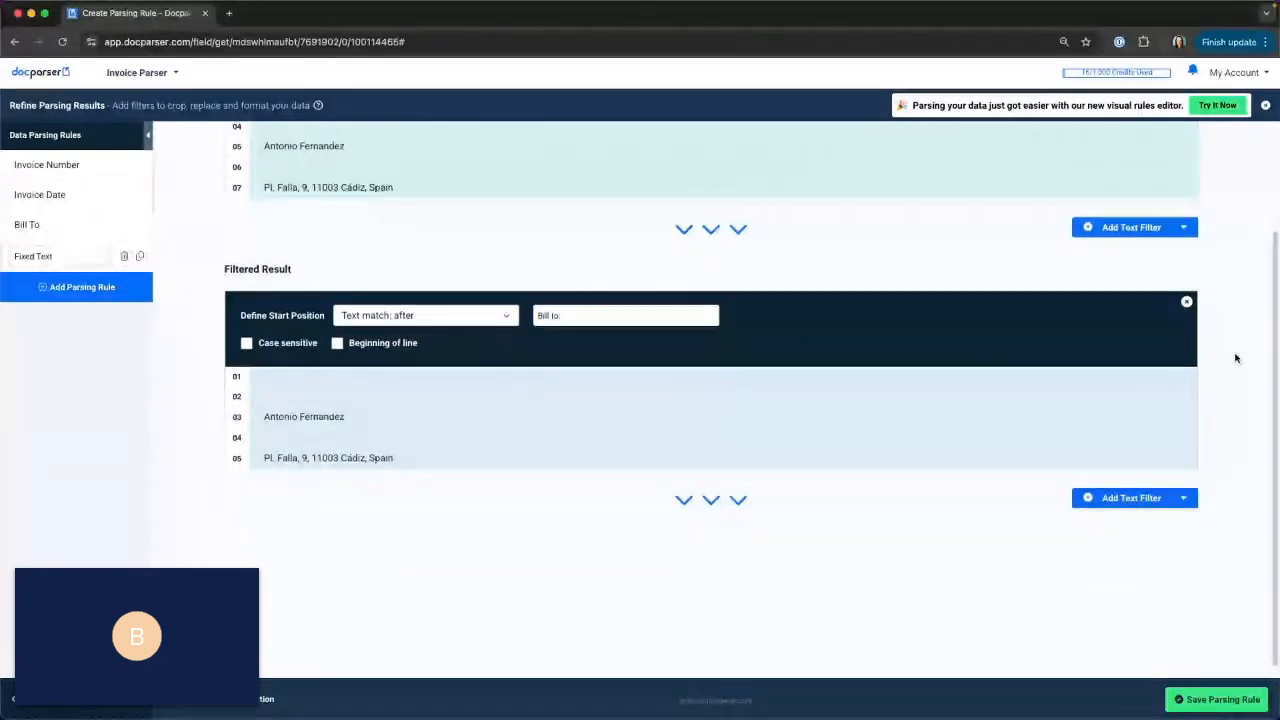
Add a Remove Empty Lines text filter, followed by a second Define Start Position filter.
click(1183, 487)
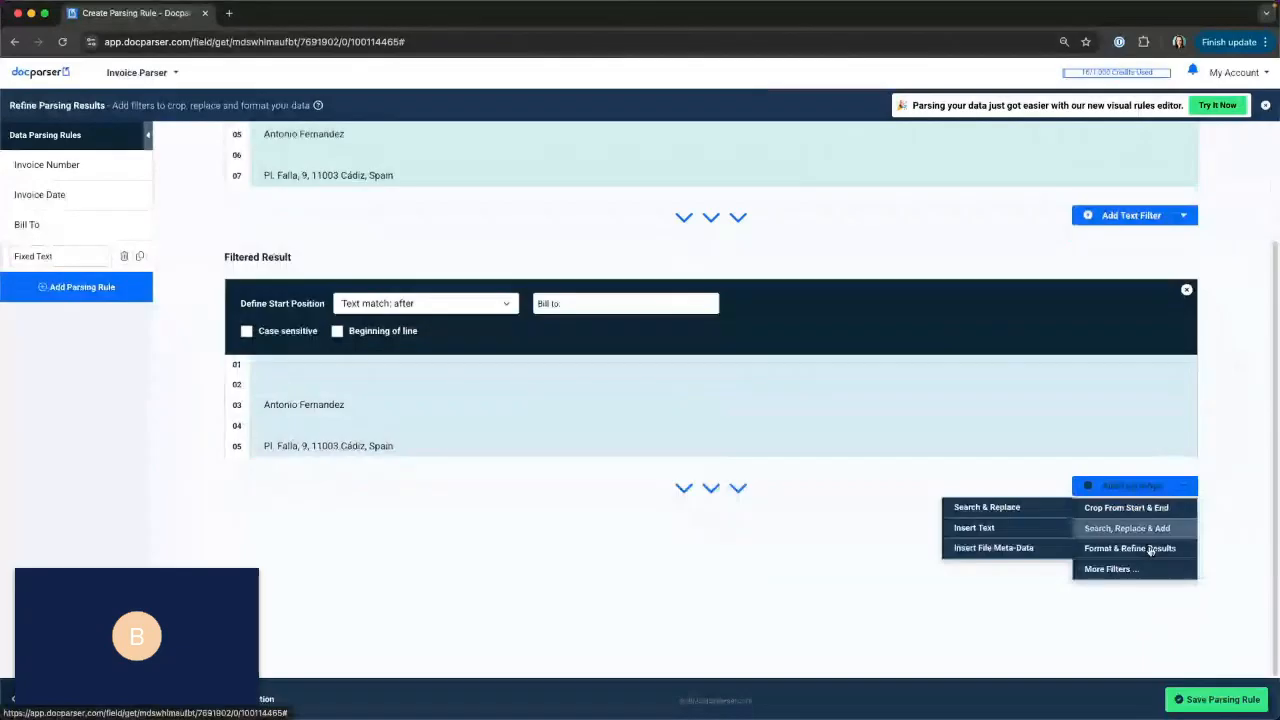
click(1026, 546)
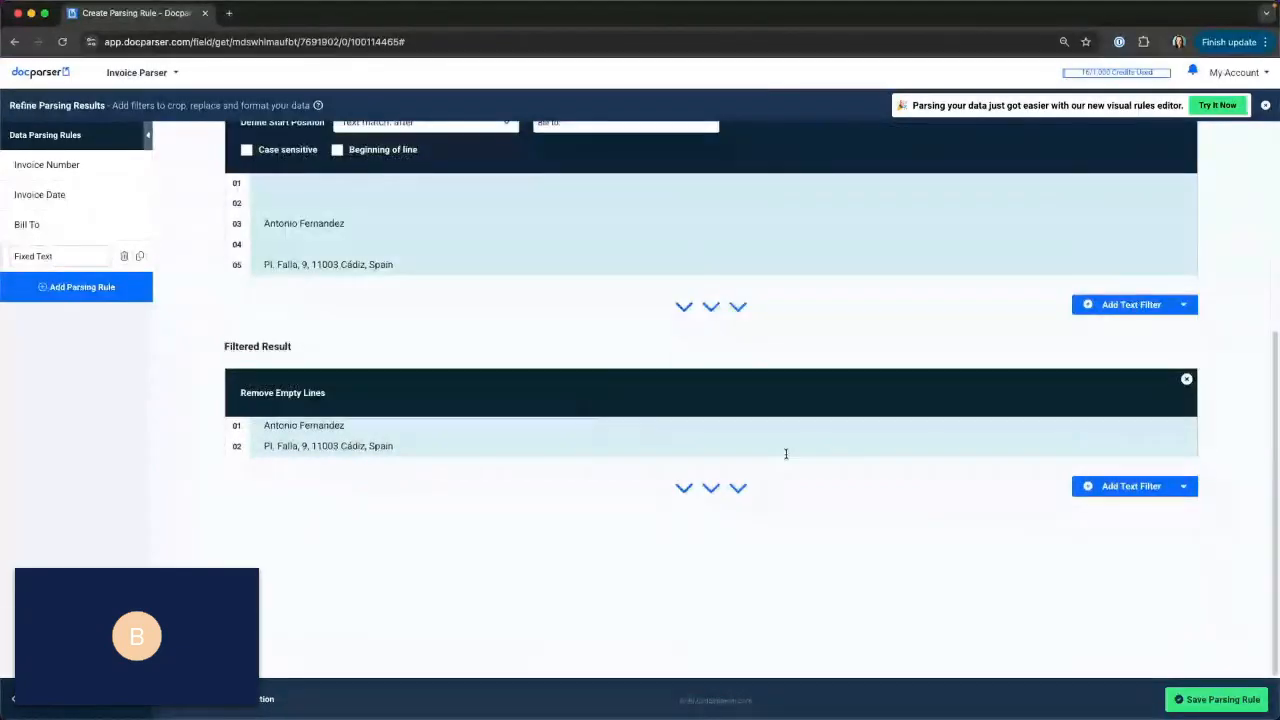
click(1124, 489)
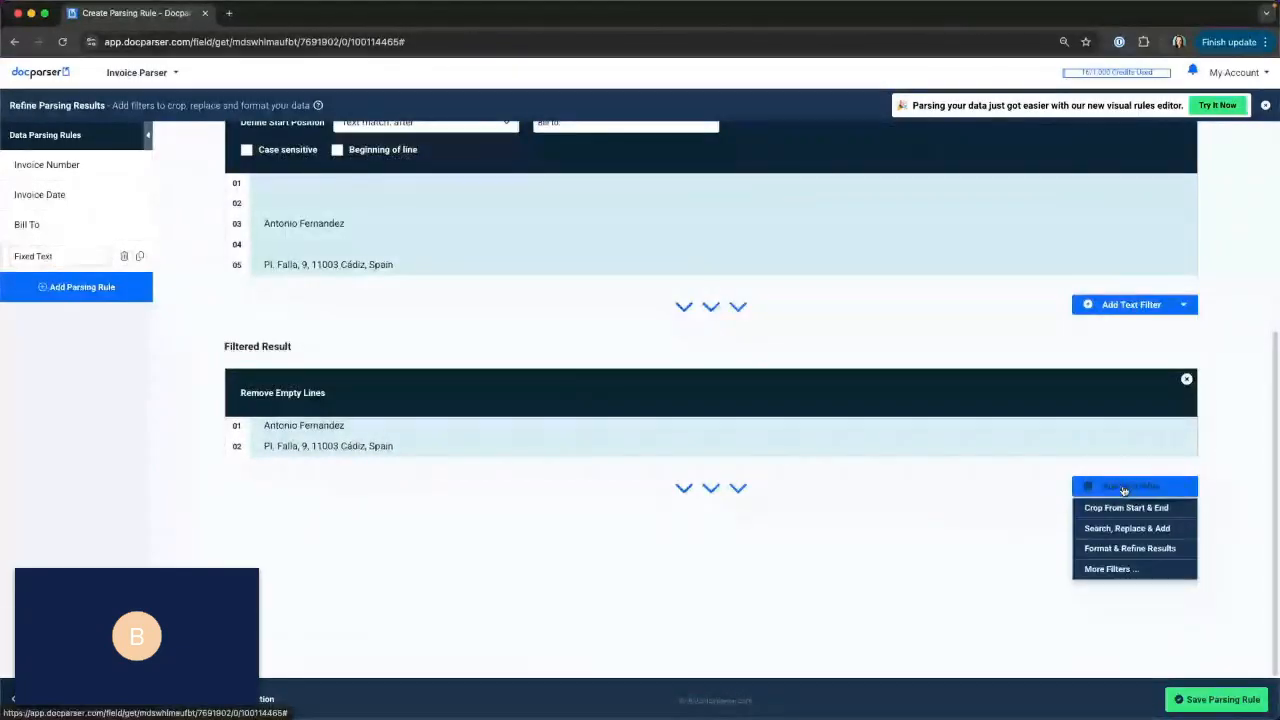
mouse_move(1124, 505)
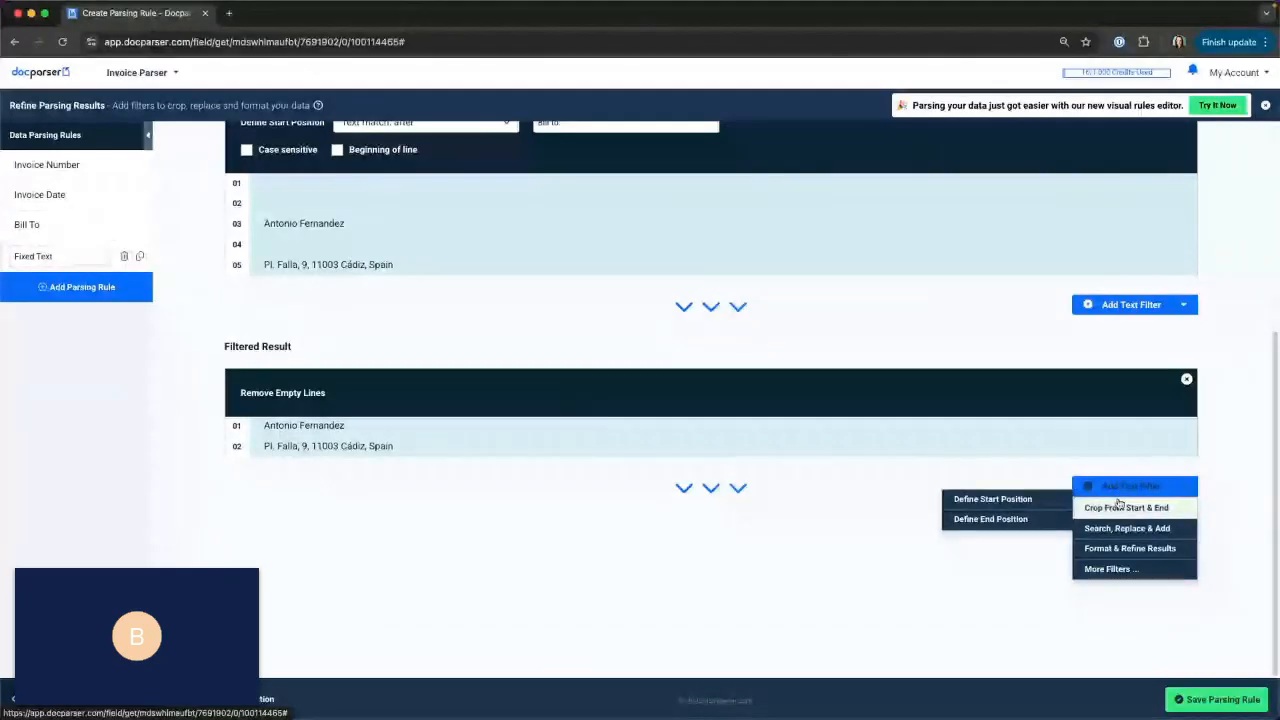
click(990, 502)
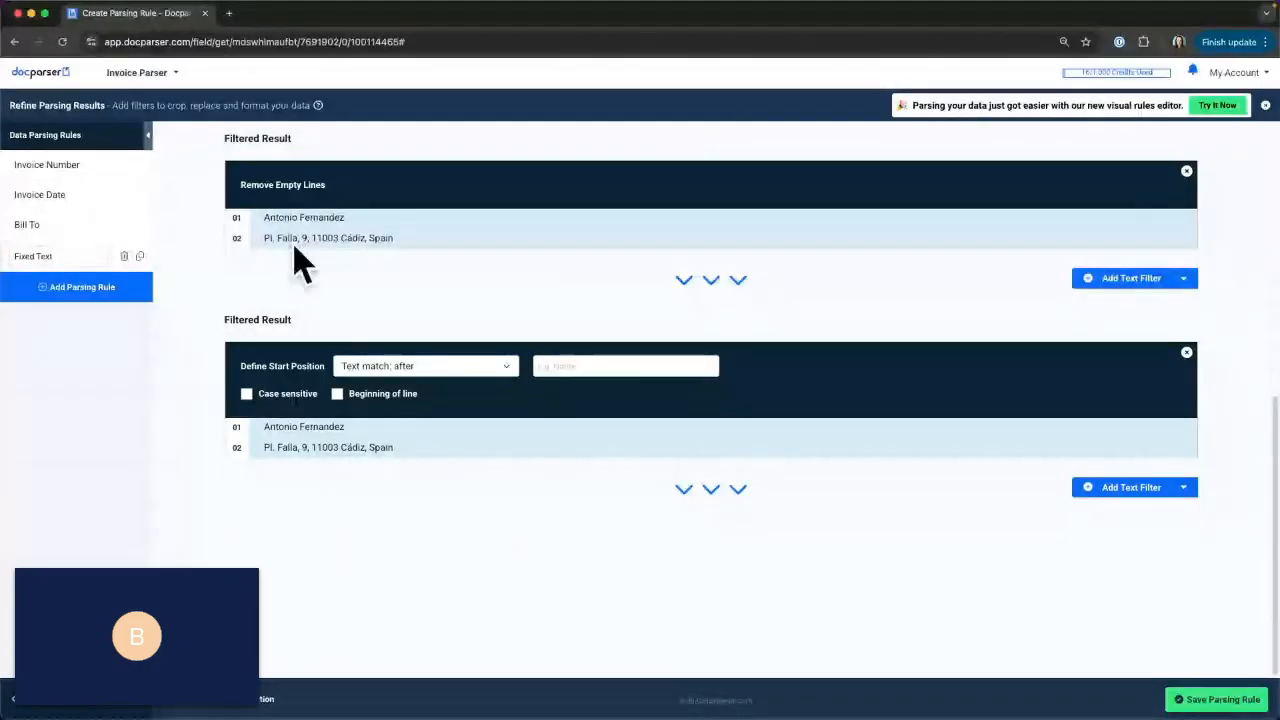
Try the Keep last [X] lines option with 1 line in the second start position filter.
click(408, 370)
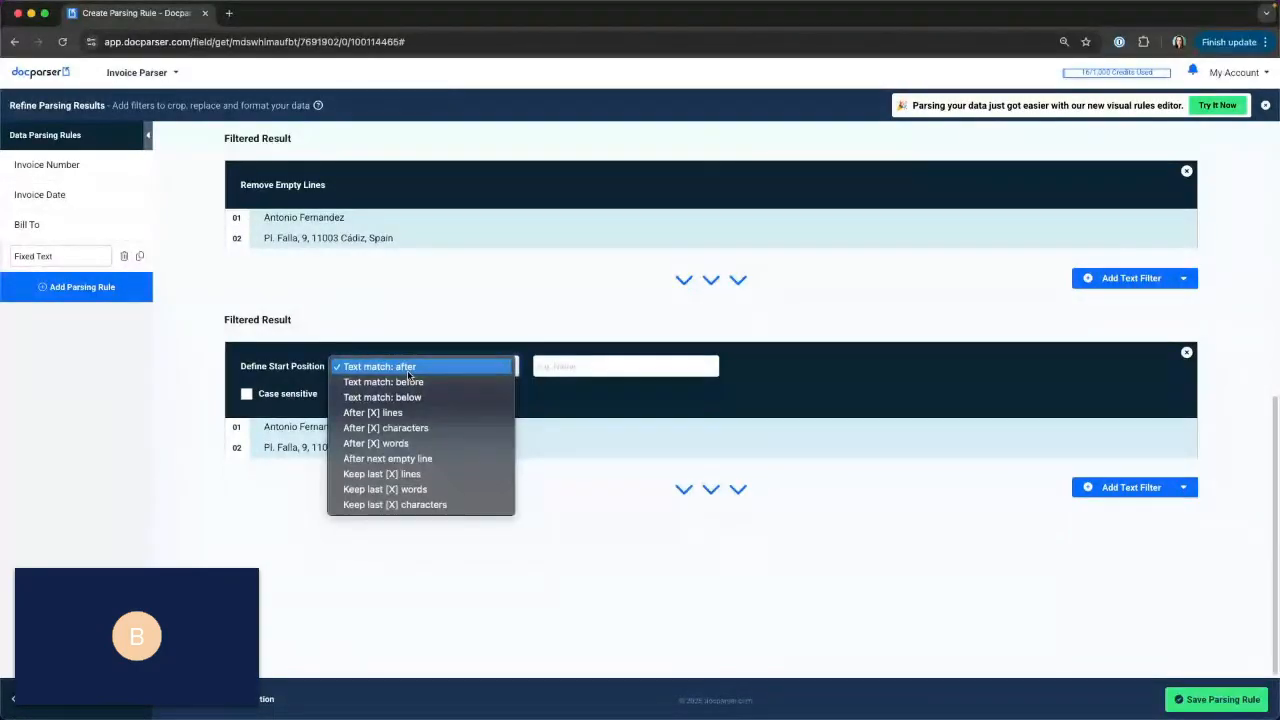
click(414, 474)
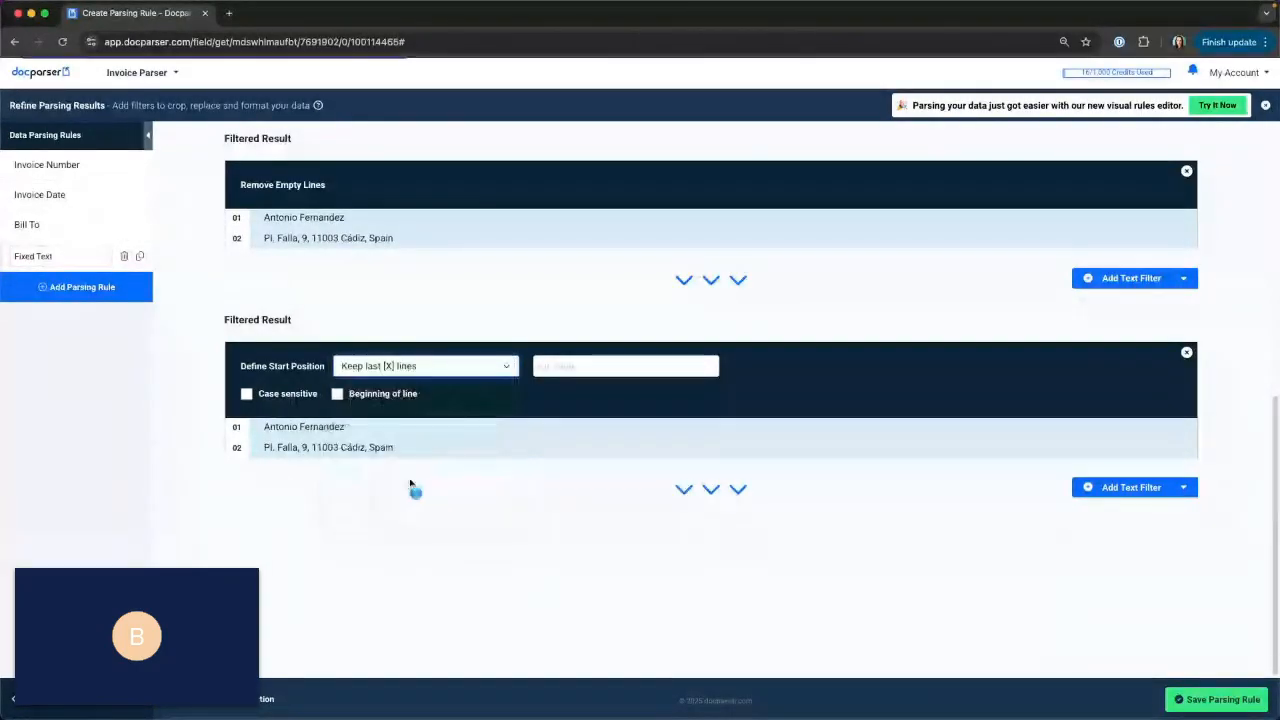
click(550, 412)
click(548, 397)
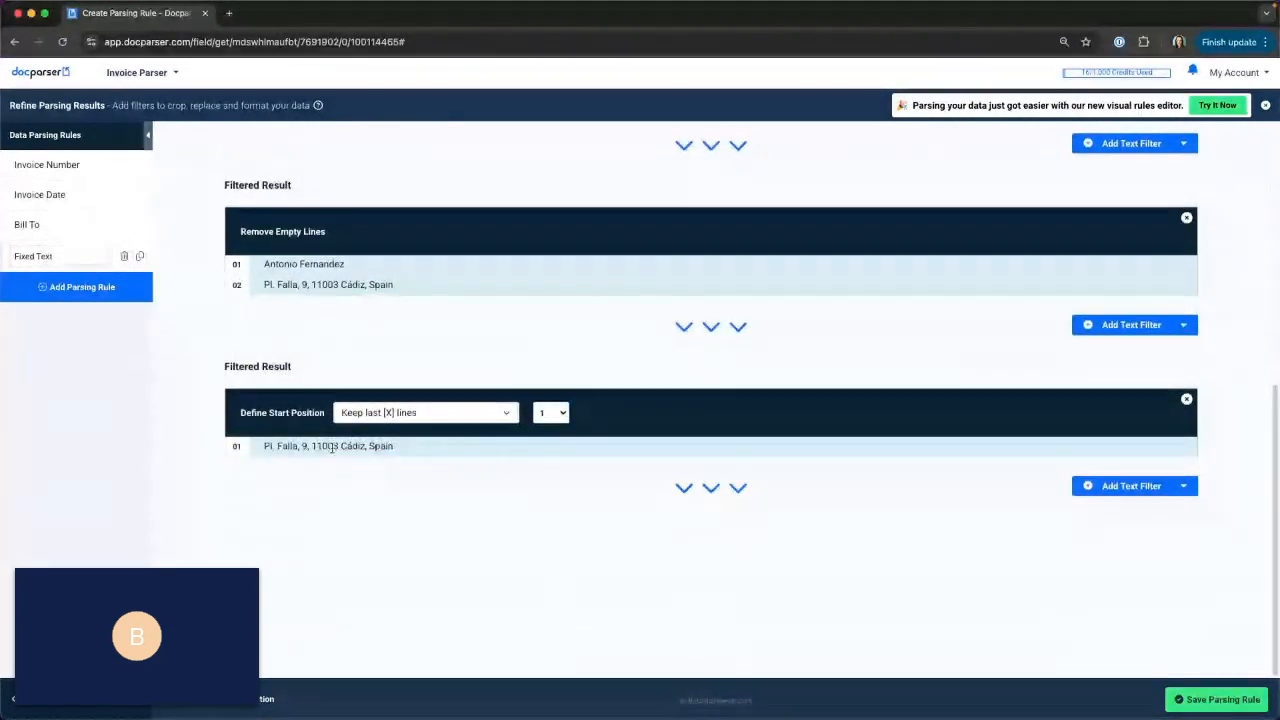
Set the second Define Start Position filter to After [X] lines with a value of 1 to isolate the address line.
click(380, 412)
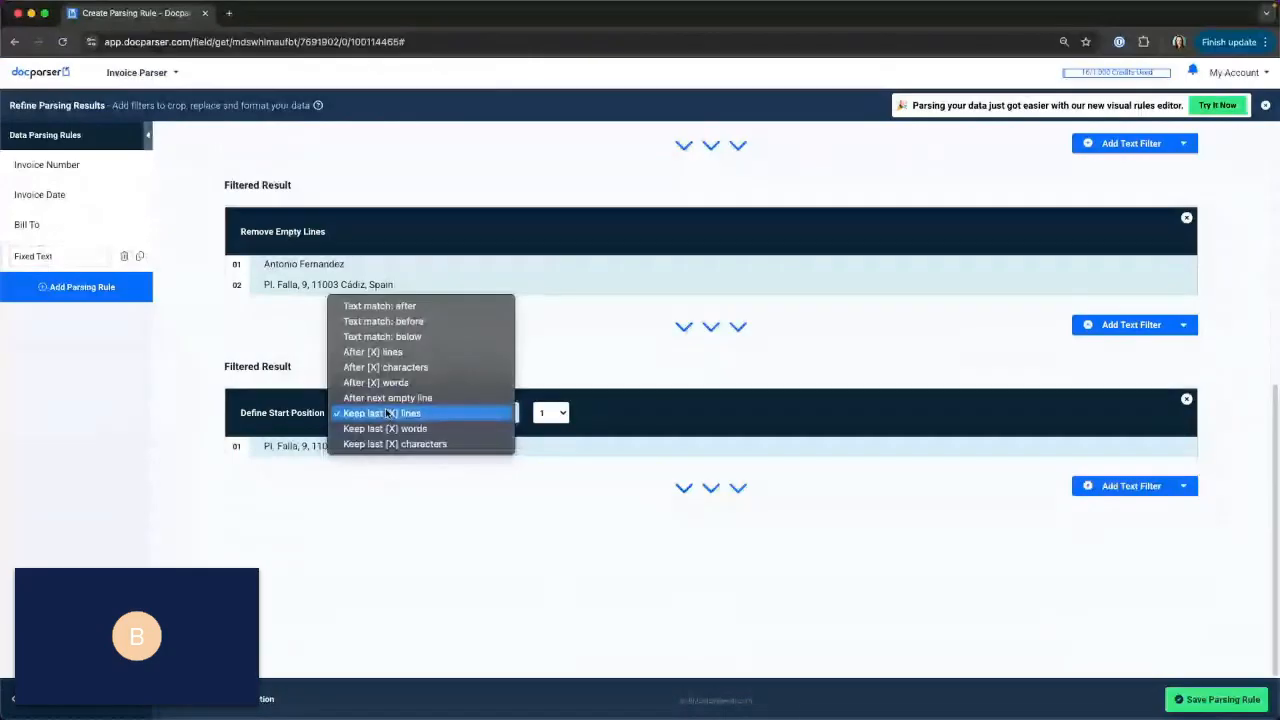
click(393, 354)
click(552, 413)
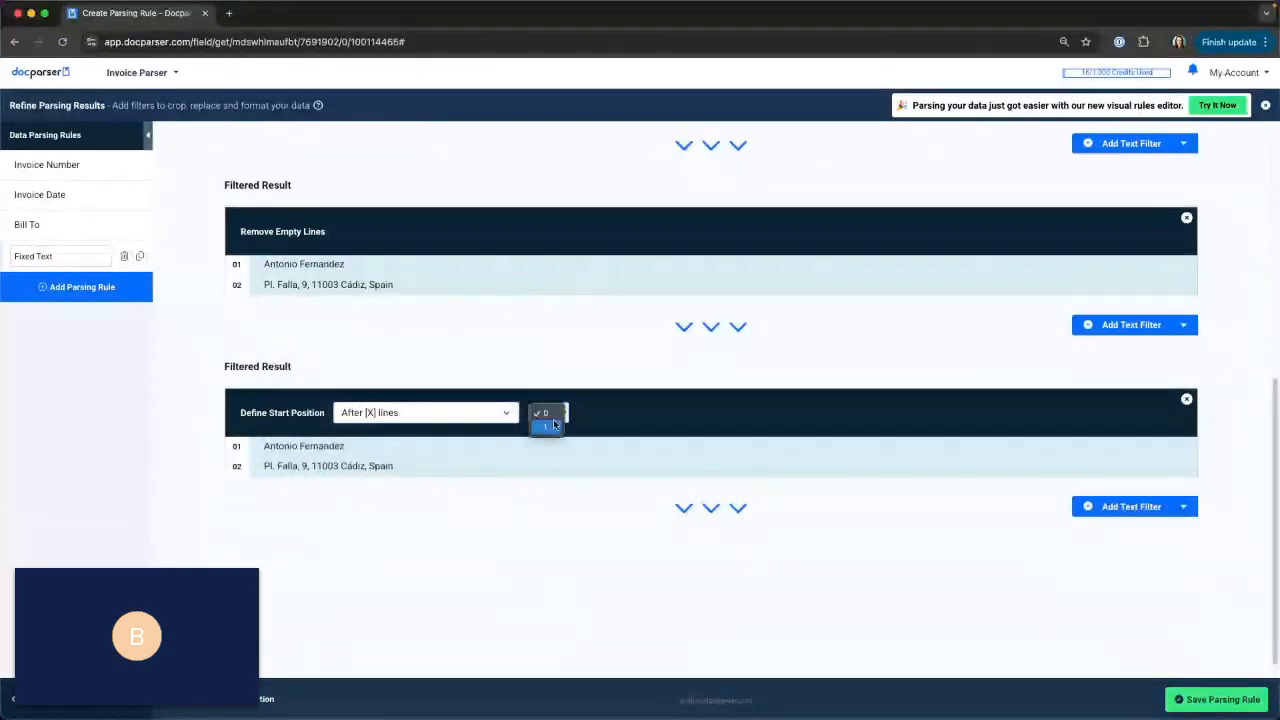
click(555, 428)
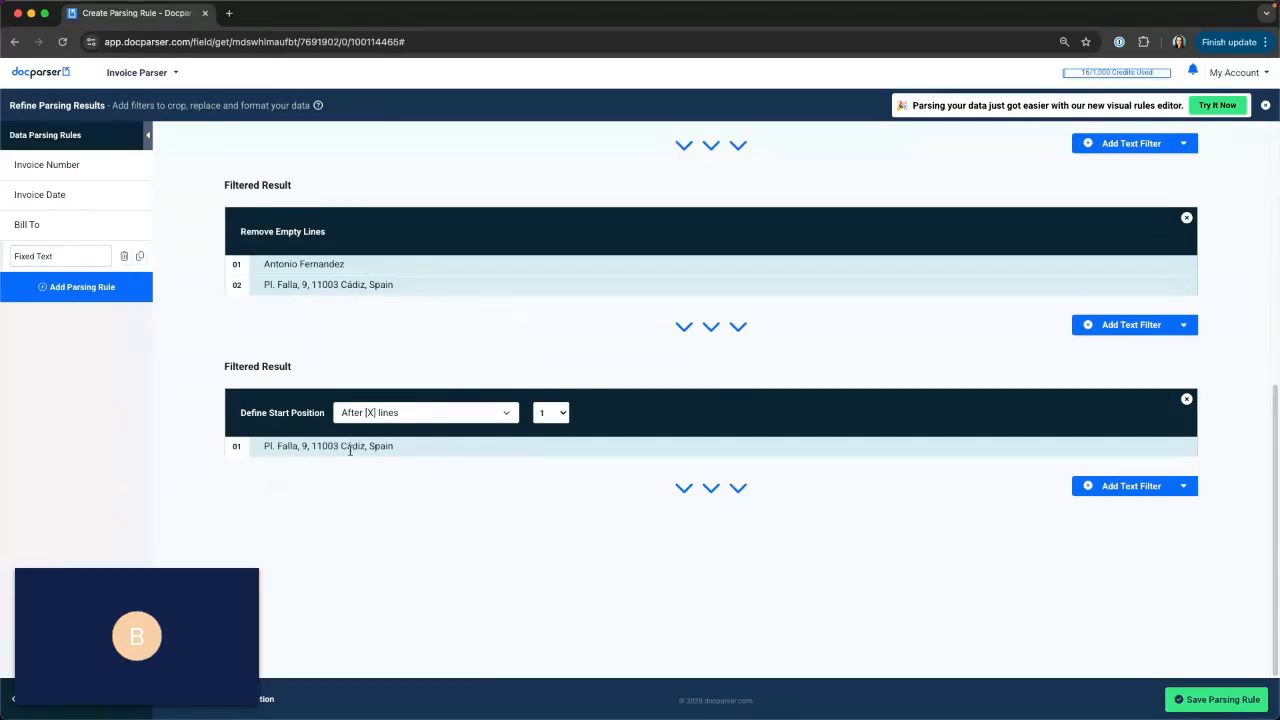
Add a Normalize Postal Address filter for the address line and set its country to Automatic.
click(1110, 485)
mouse_move(1125, 548)
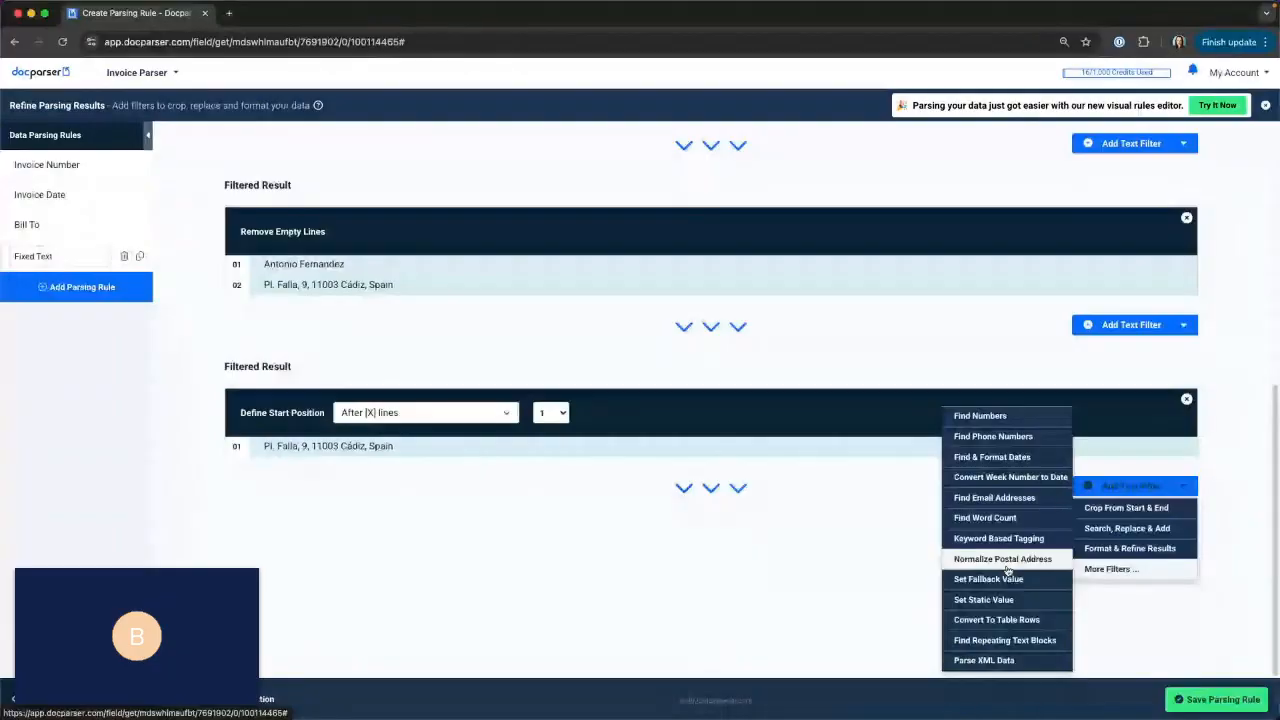
click(1005, 562)
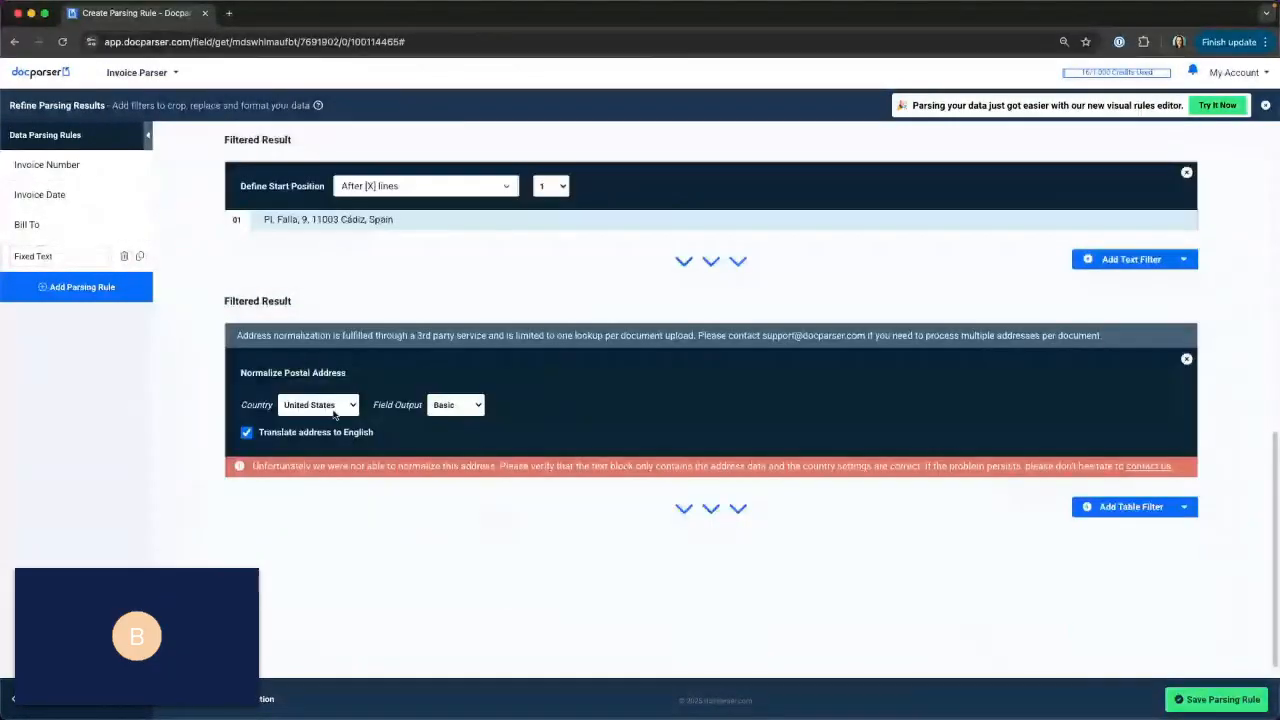
click(320, 404)
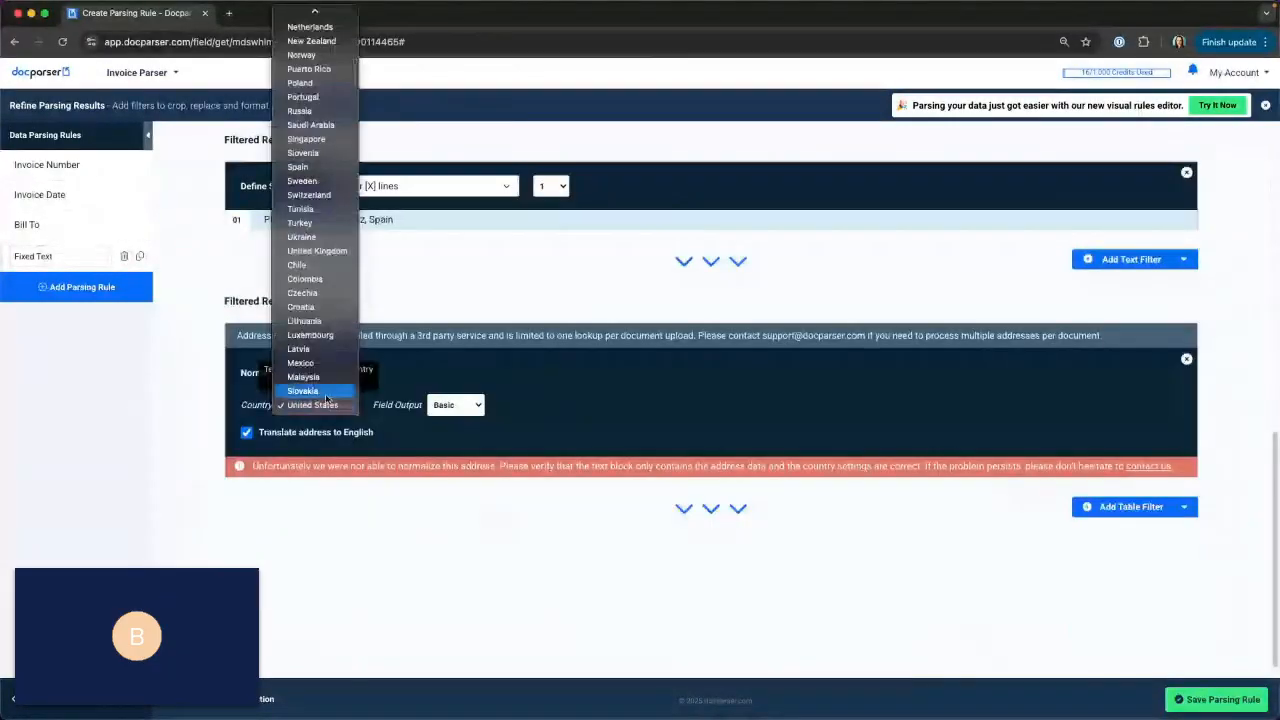
click(314, 12)
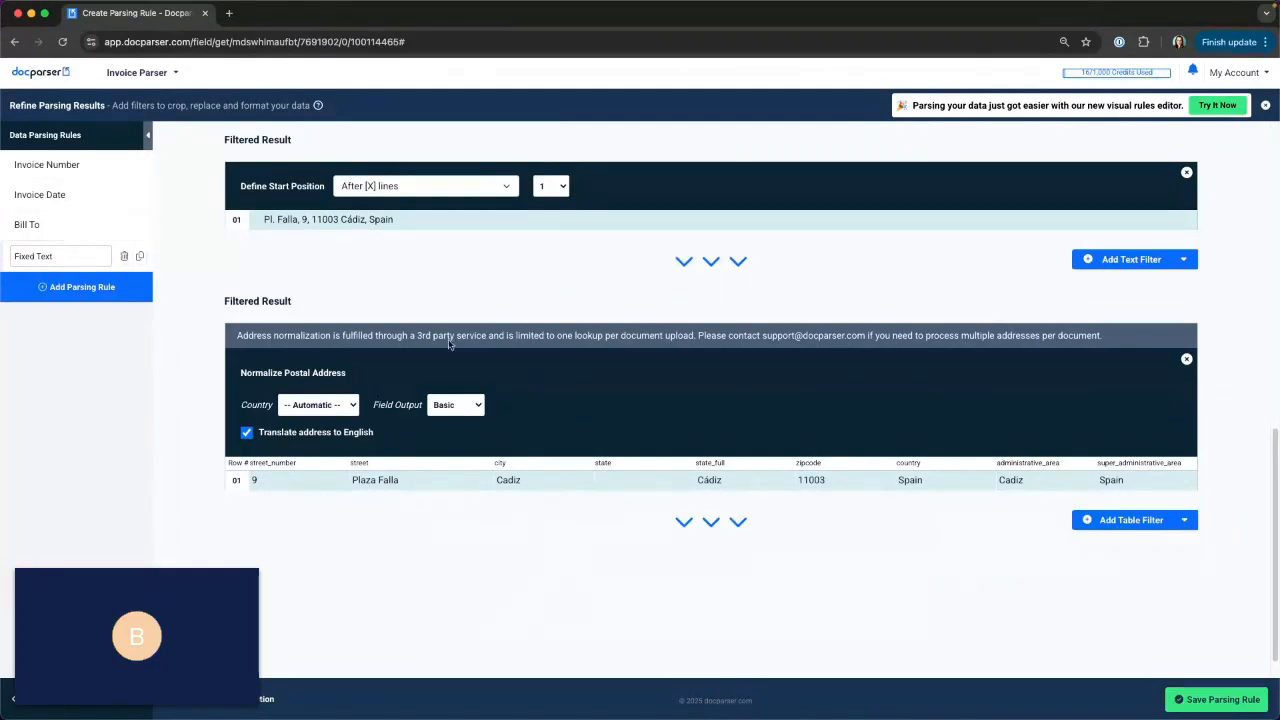
Rename the Fixed Text rule to "Bill To Address" and save the parsing rule.
triple_click(49, 258)
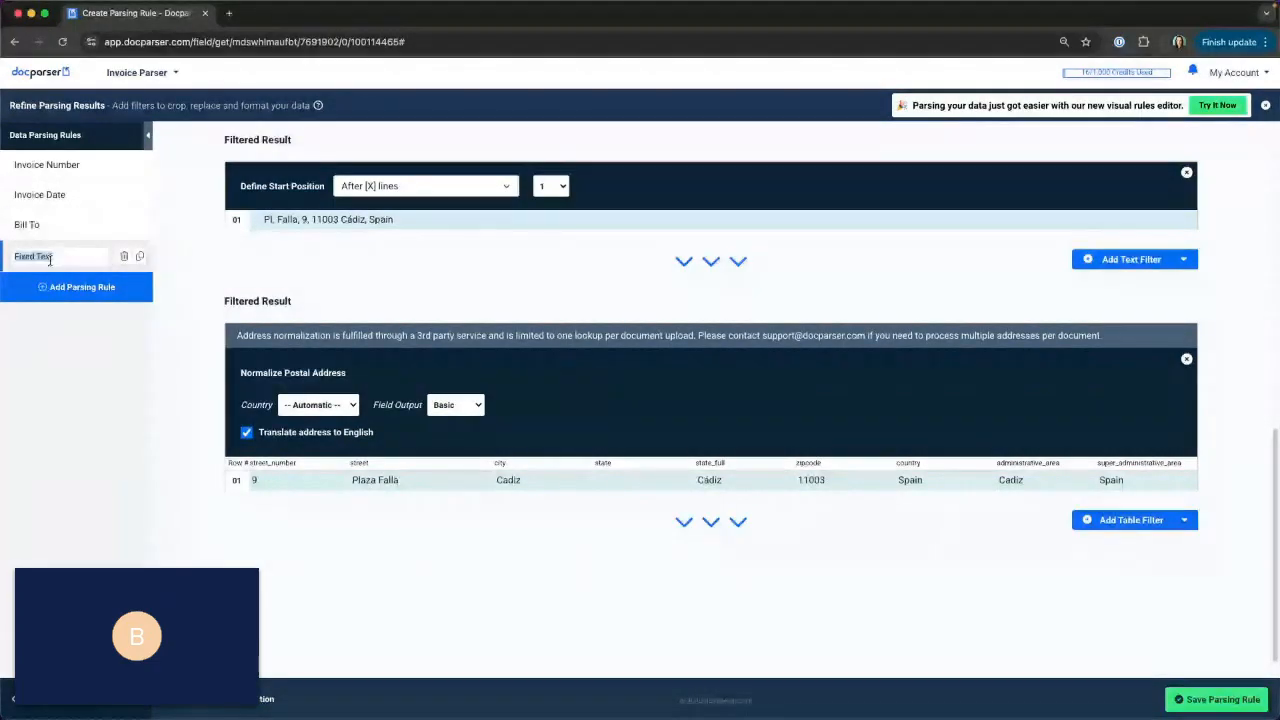
text(Bill To A)
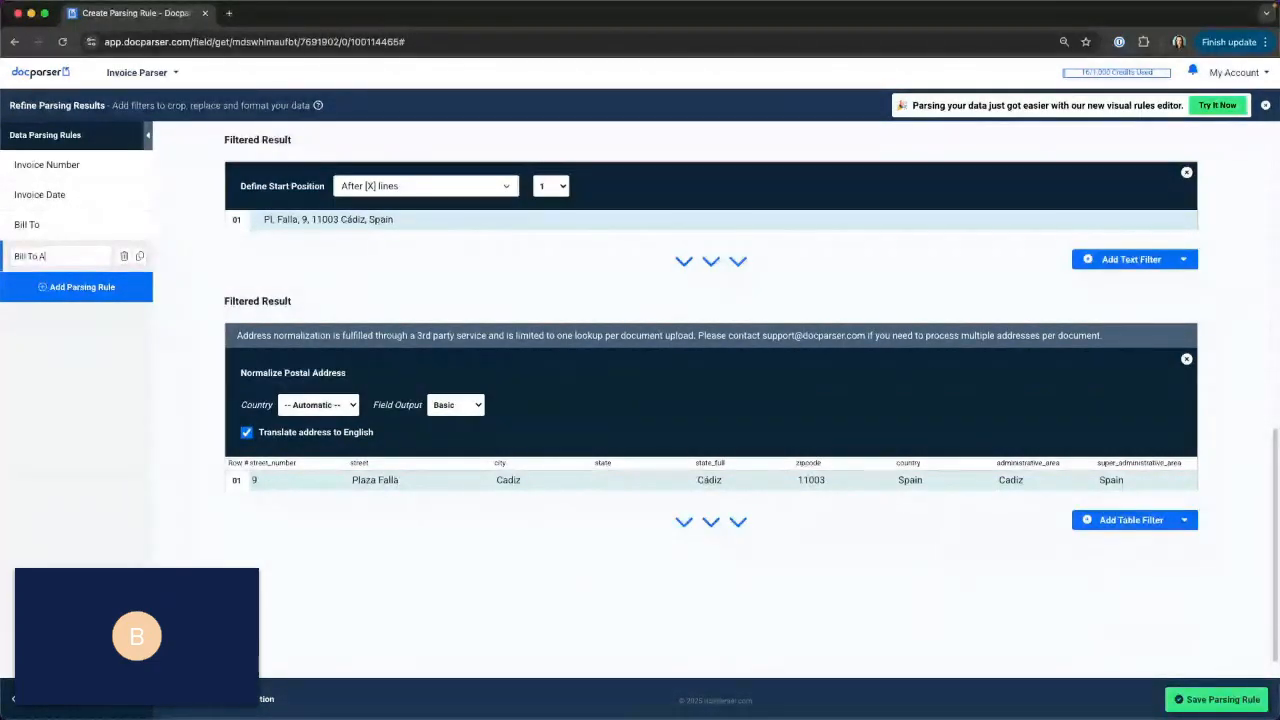
text(ddress)
click(1049, 567)
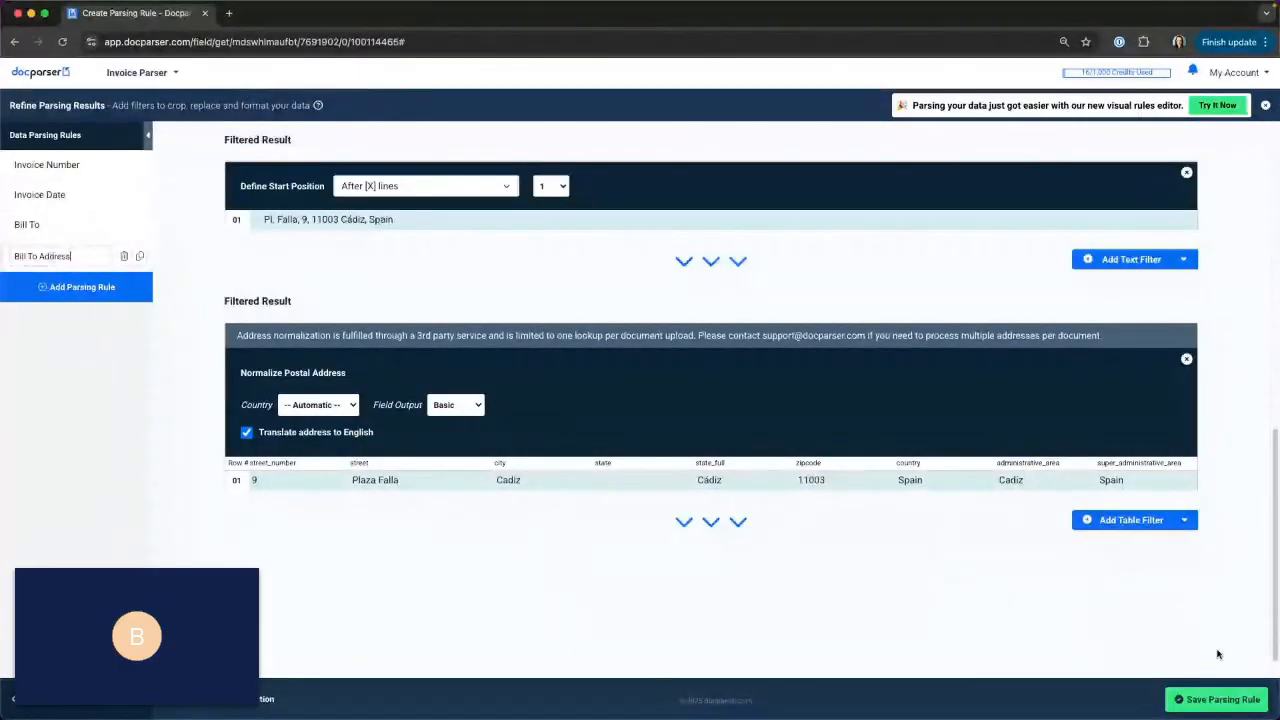
click(1216, 699)
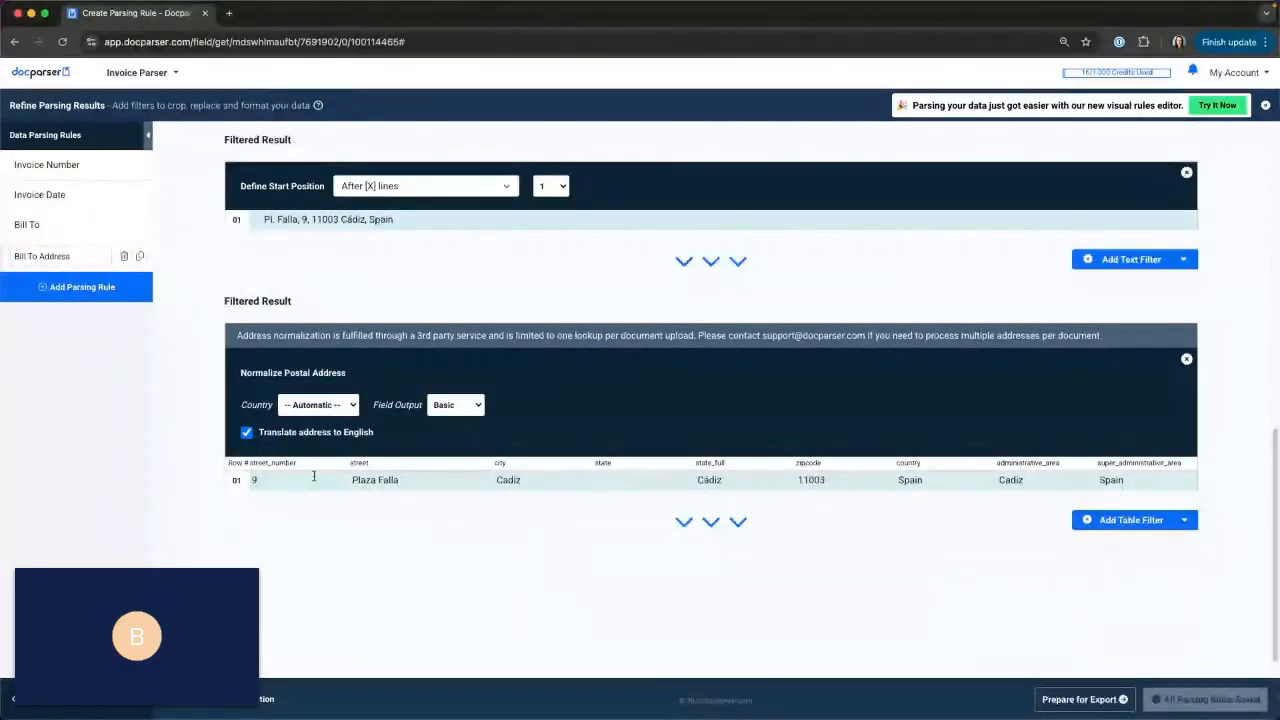
Add a Text Variable Position parsing rule and locate the payment method line in its raw data.
click(53, 297)
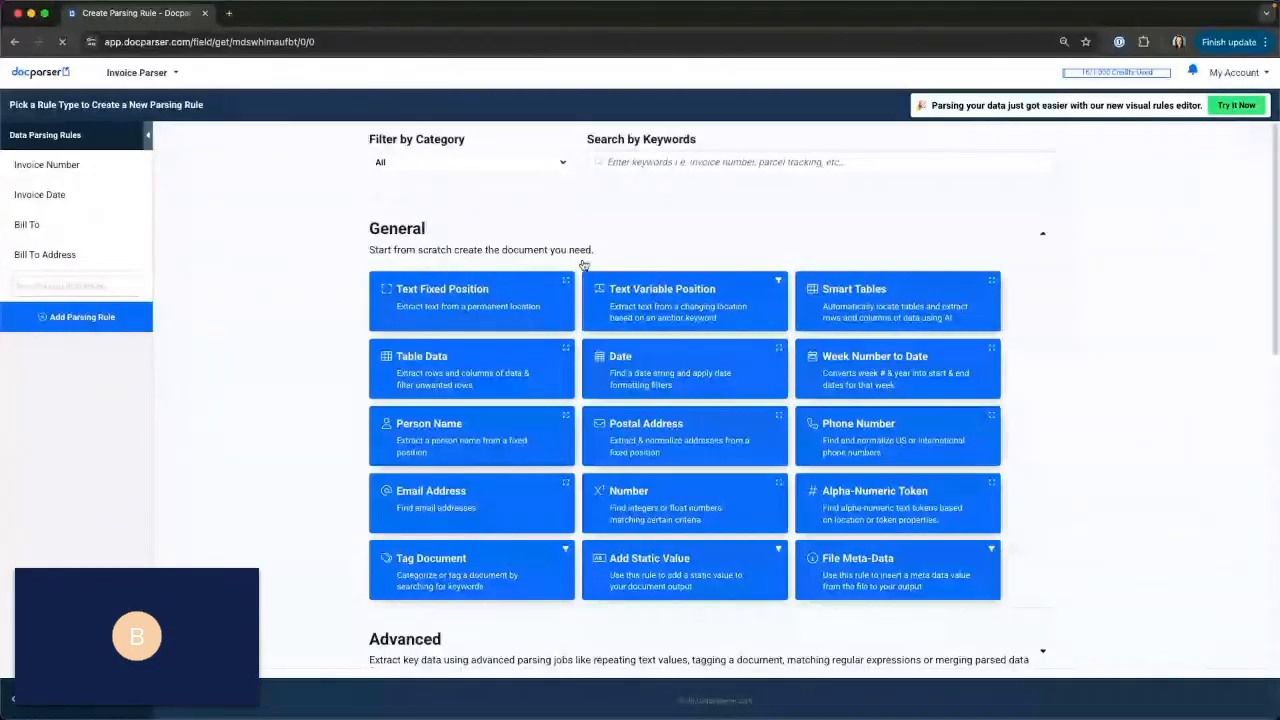
click(684, 305)
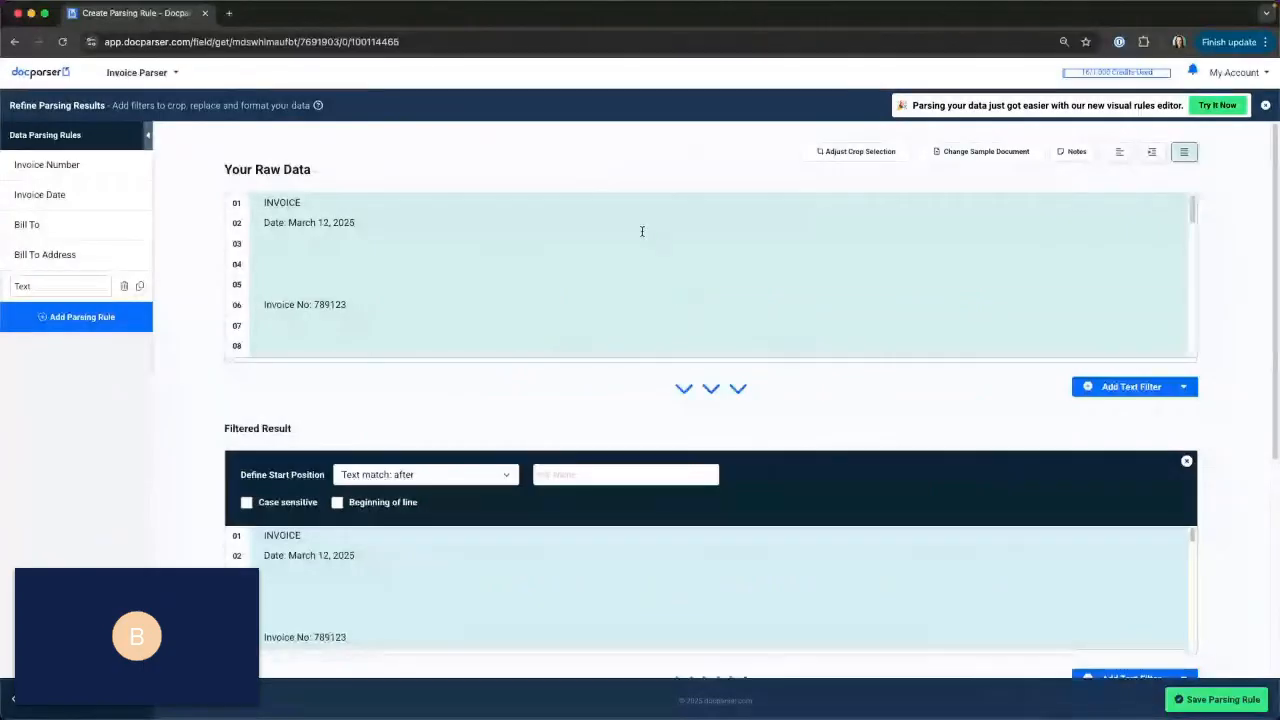
scroll(640, 229, down, 3)
scroll(640, 245, down, 10)
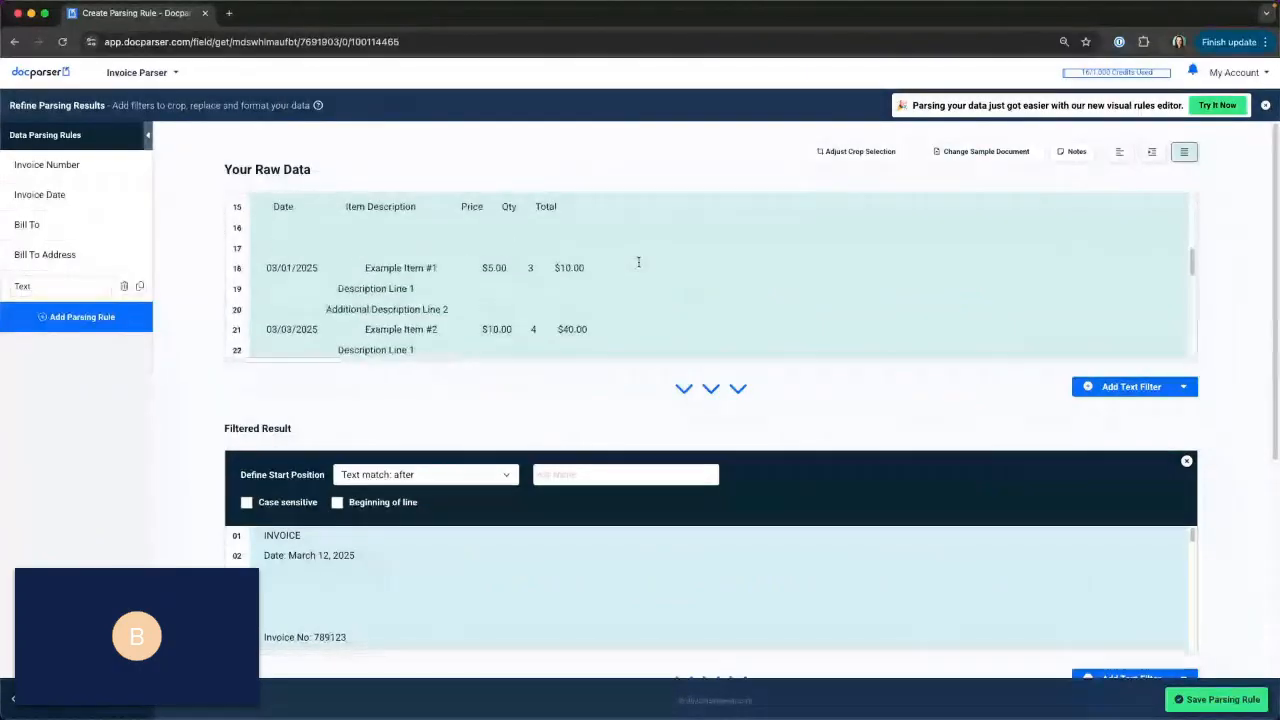
scroll(636, 280, down, 1)
scroll(635, 296, down, 5)
scroll(590, 288, up, 12)
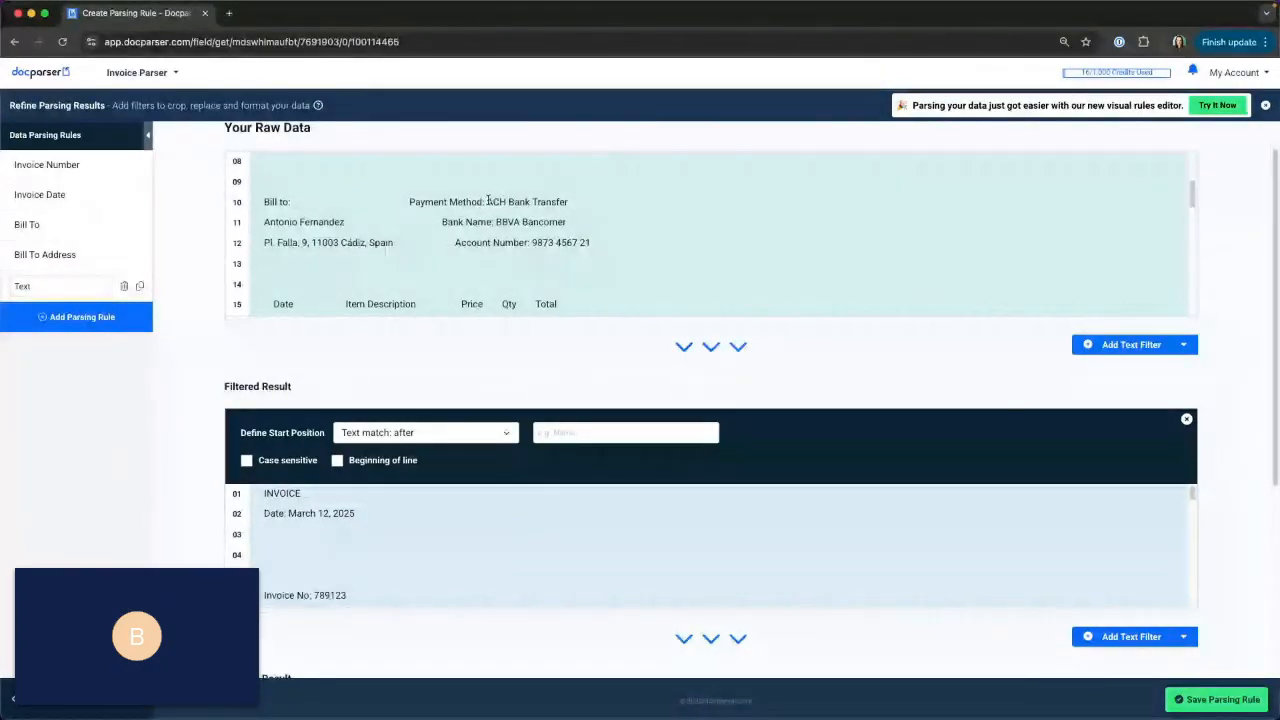
Set the new rule's start position to after the text match "Payment Method:" and check the end-of-line result.
drag(409, 201, 488, 200)
key(ctrl+c)
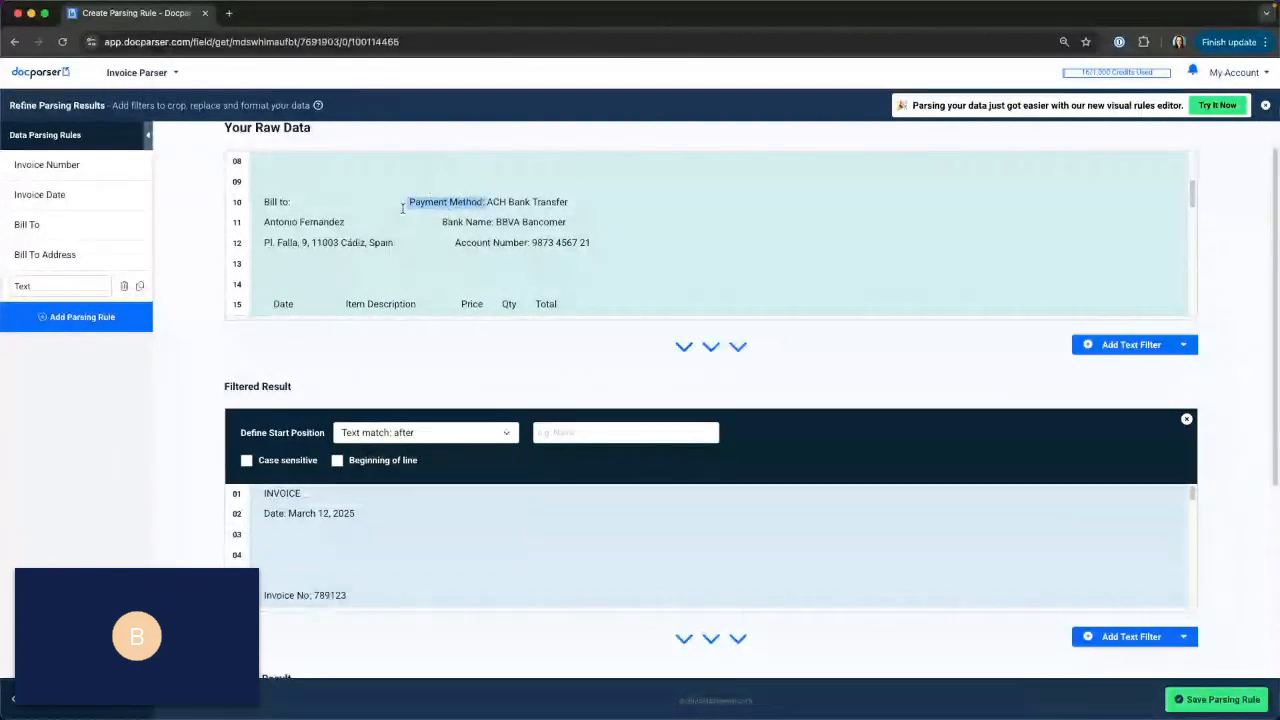
scroll(614, 403, down, 1)
scroll(411, 549, down, 1)
scroll(442, 543, up, 1)
click(431, 626)
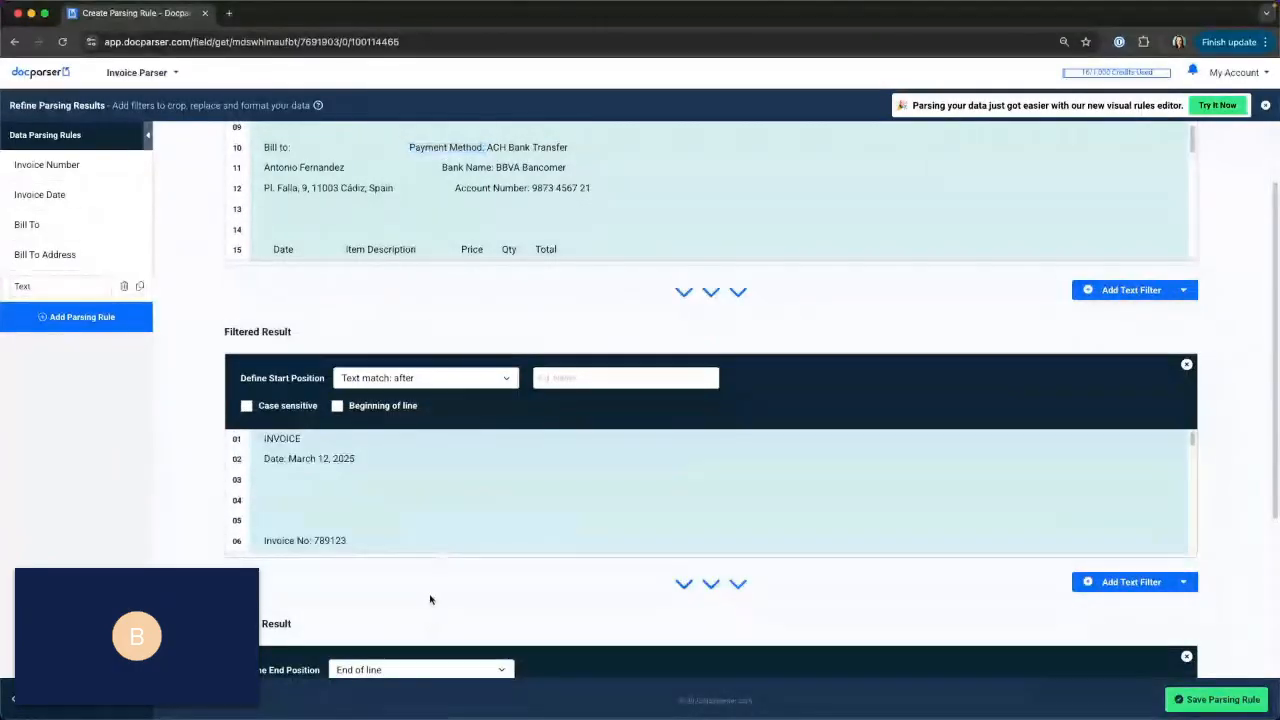
scroll(430, 599, down, 2)
scroll(430, 594, up, 3)
click(610, 478)
key(ctrl+v)
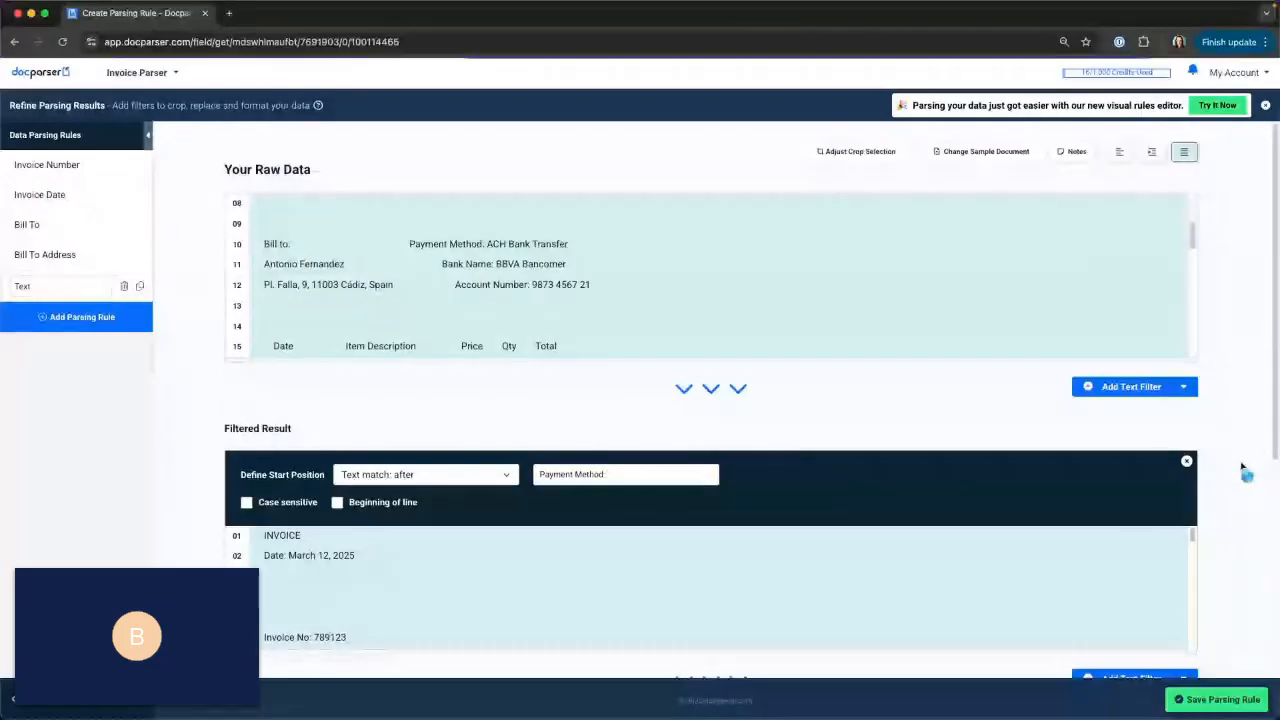
scroll(1241, 466, down, 2)
scroll(1241, 467, down, 1)
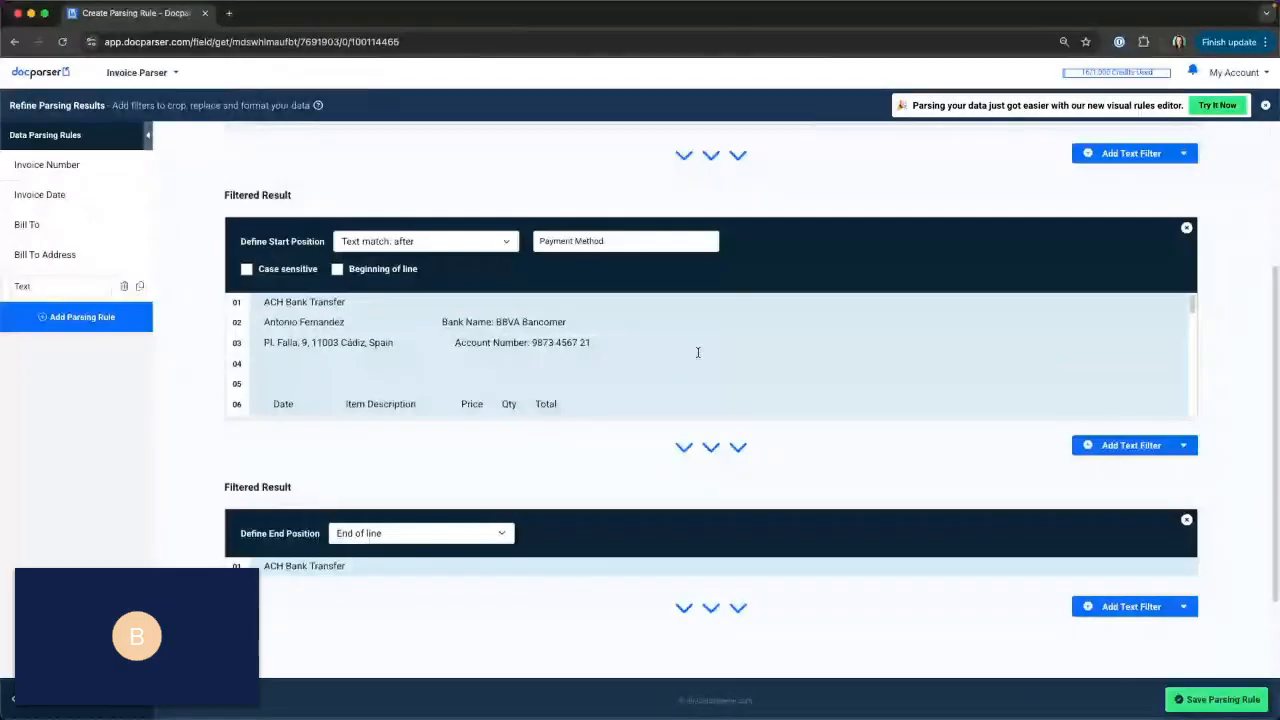
text(:)
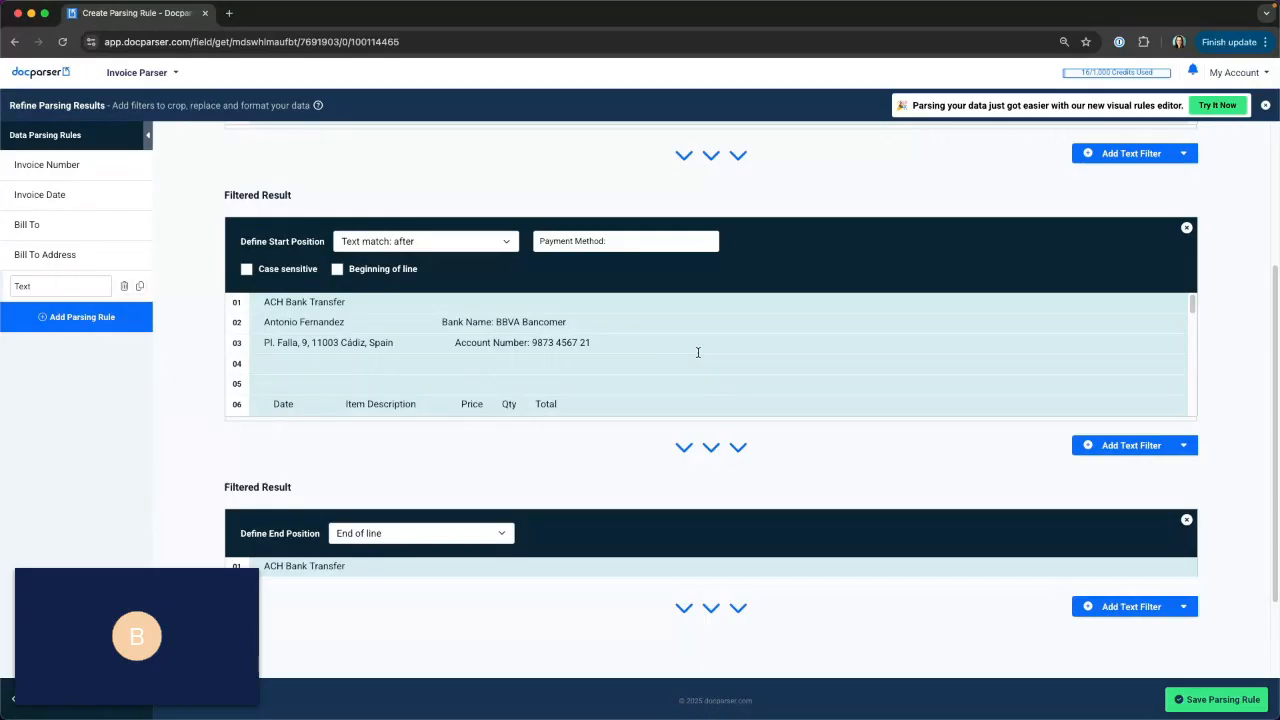
scroll(534, 503, down, 3)
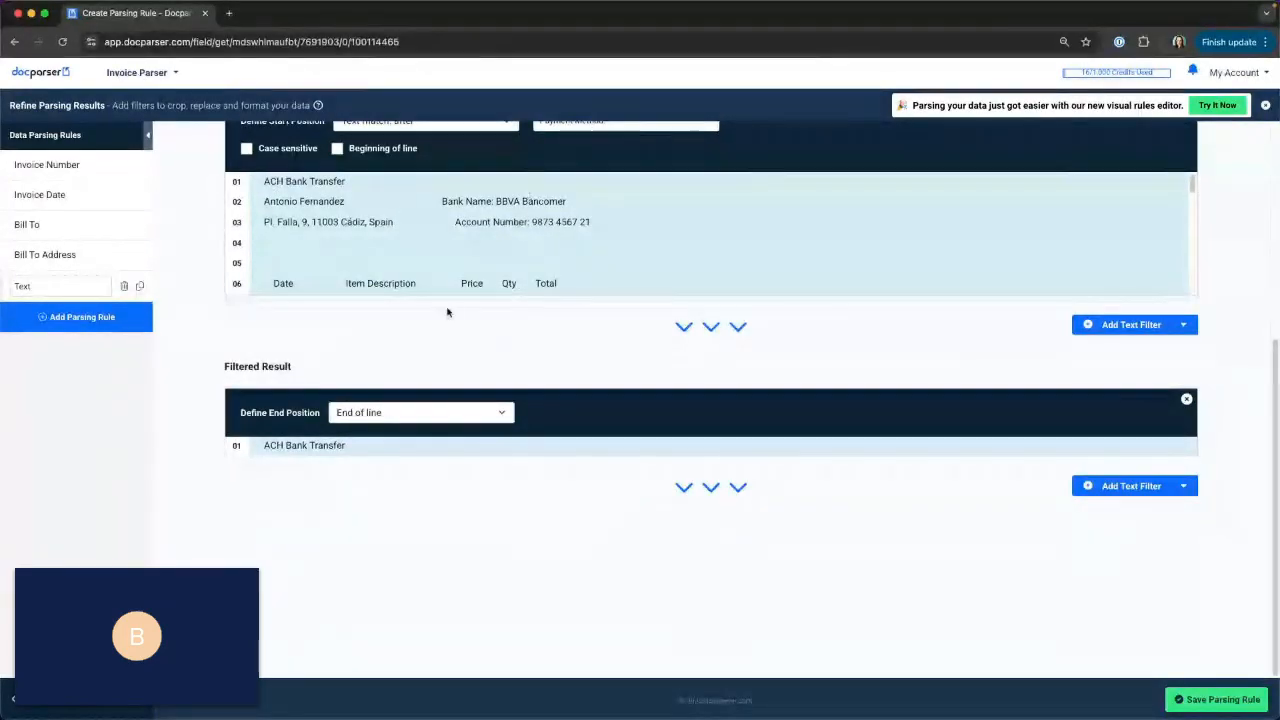
Rename the new text rule to "Payment Method" and save the parsing rule.
double_click(37, 287)
text(Paymen)
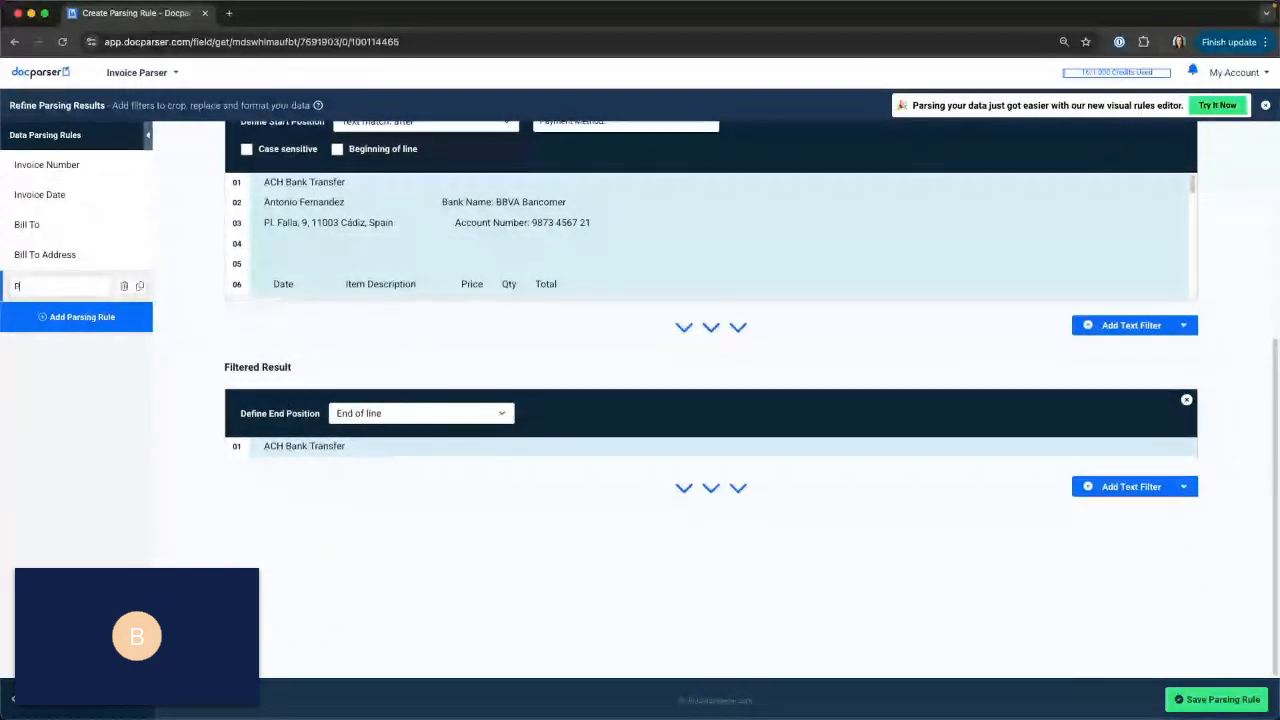
text(t Method)
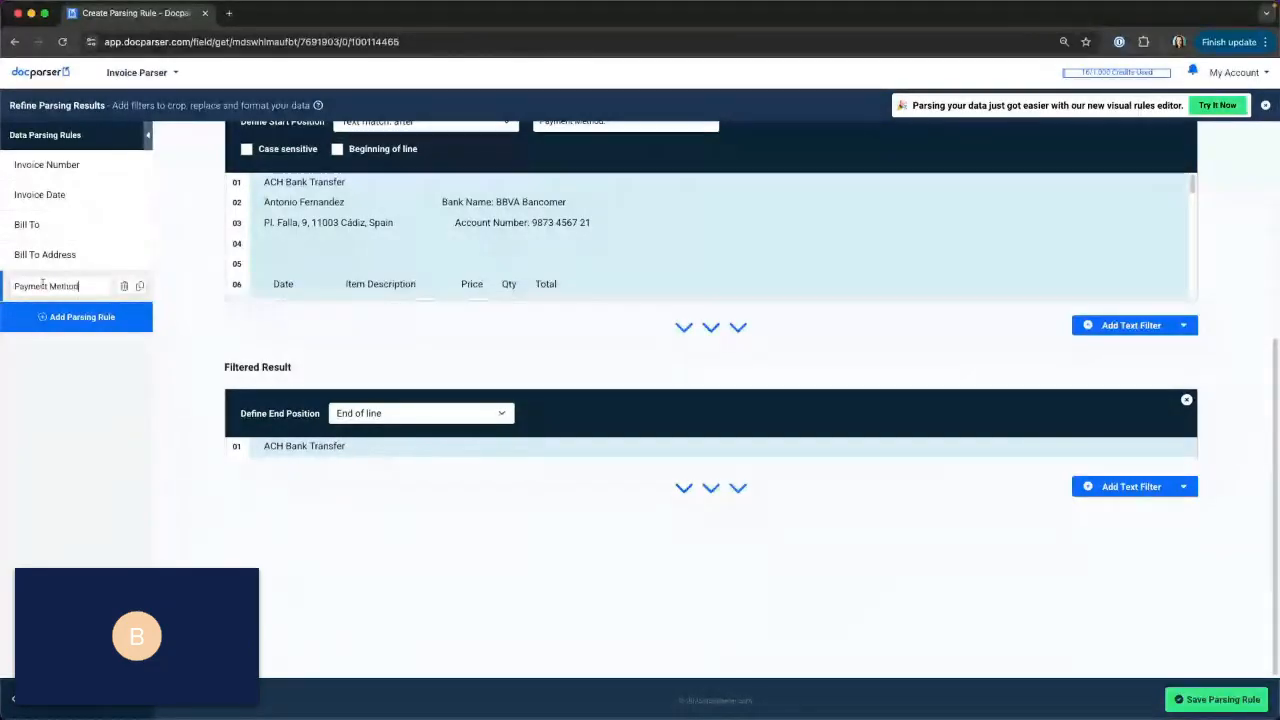
click(323, 490)
click(1197, 699)
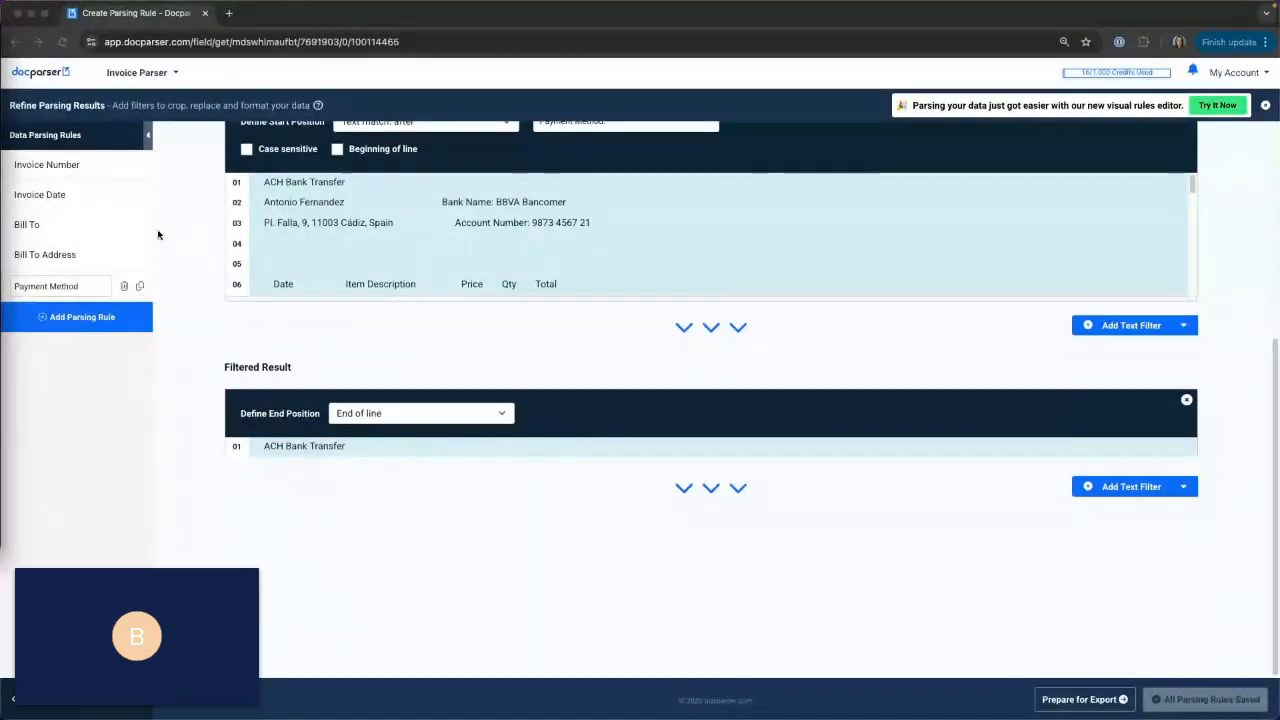
Add a Table Data parsing rule for the invoice's line items.
click(54, 326)
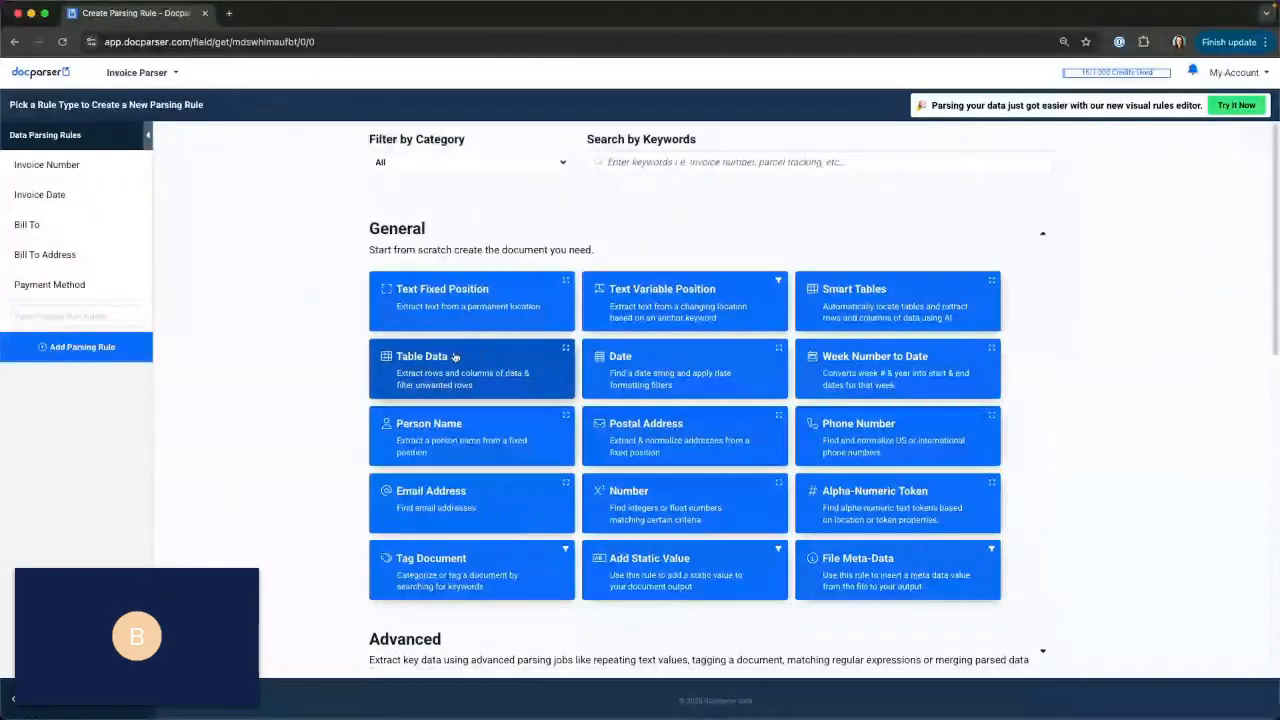
scroll(603, 398, down, 5)
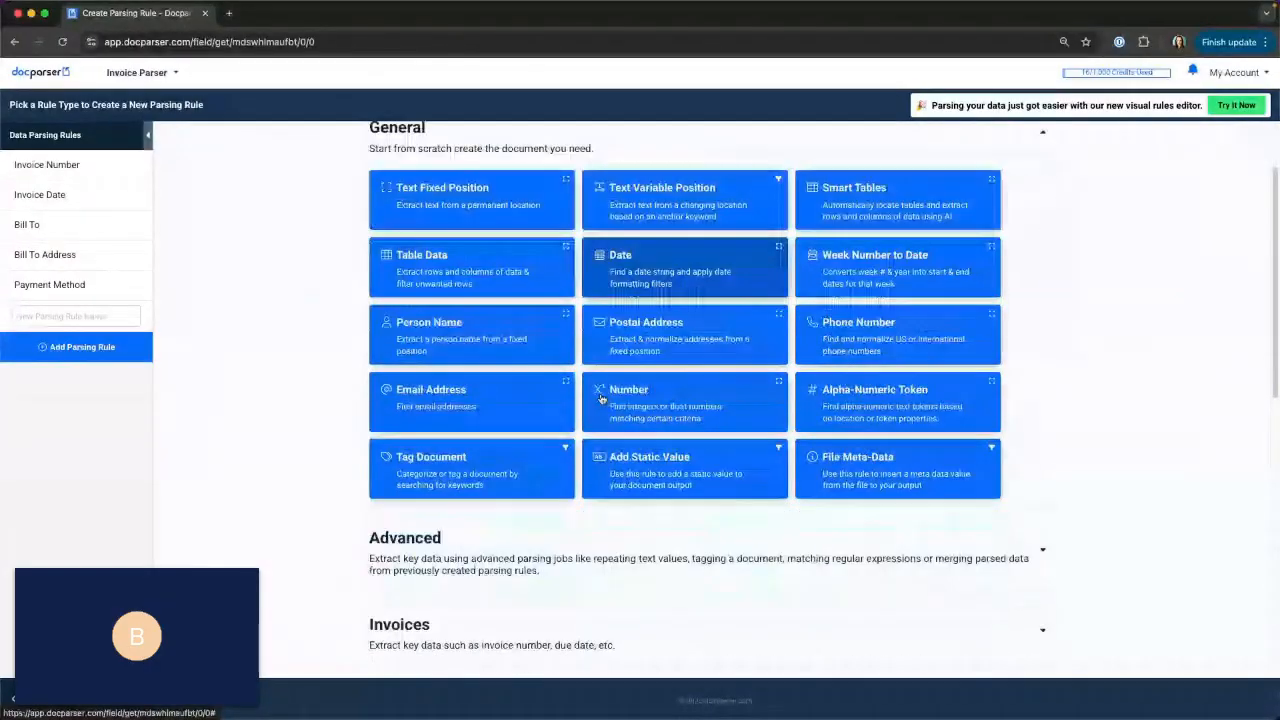
click(510, 449)
scroll(510, 449, down, 2)
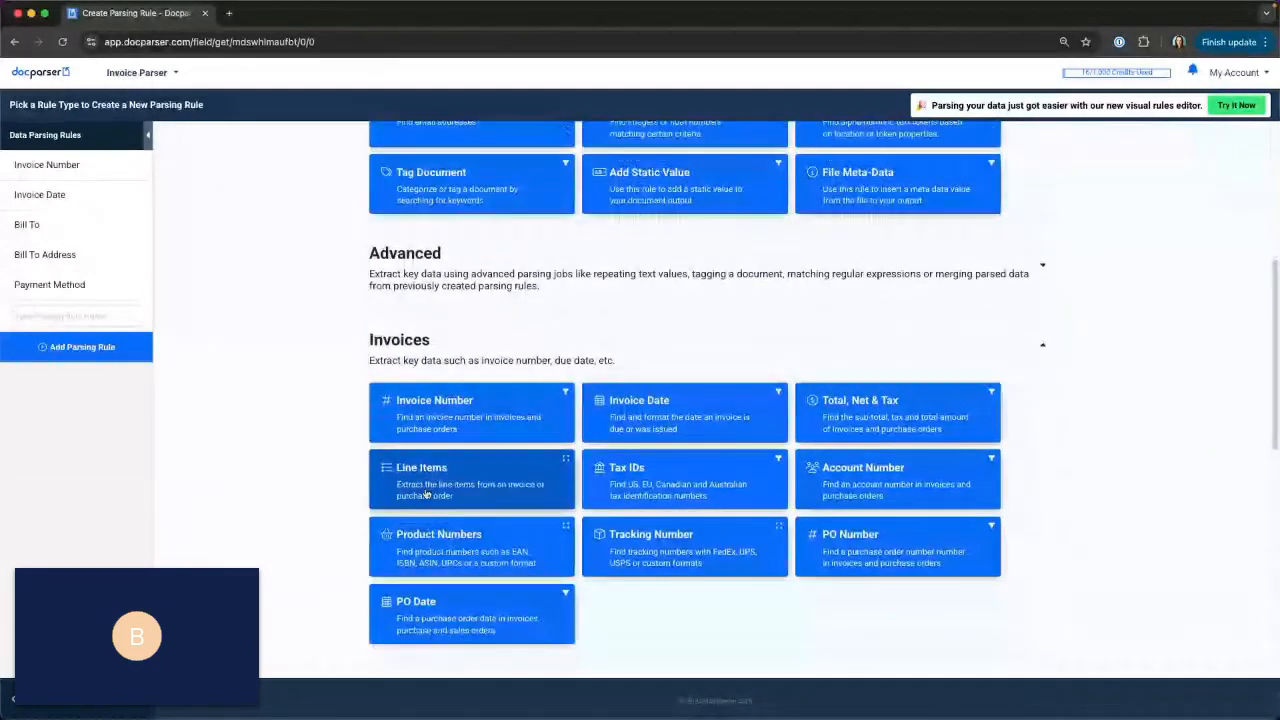
scroll(461, 420, up, 1)
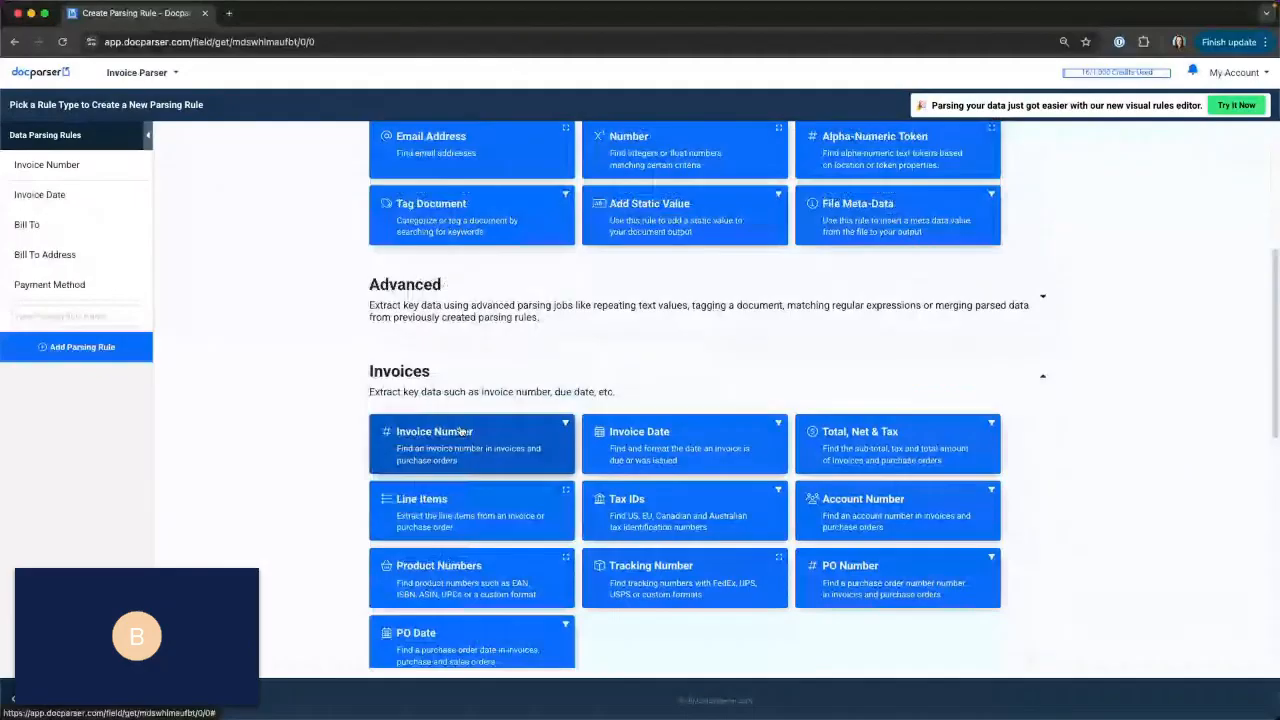
scroll(461, 431, up, 6)
click(415, 370)
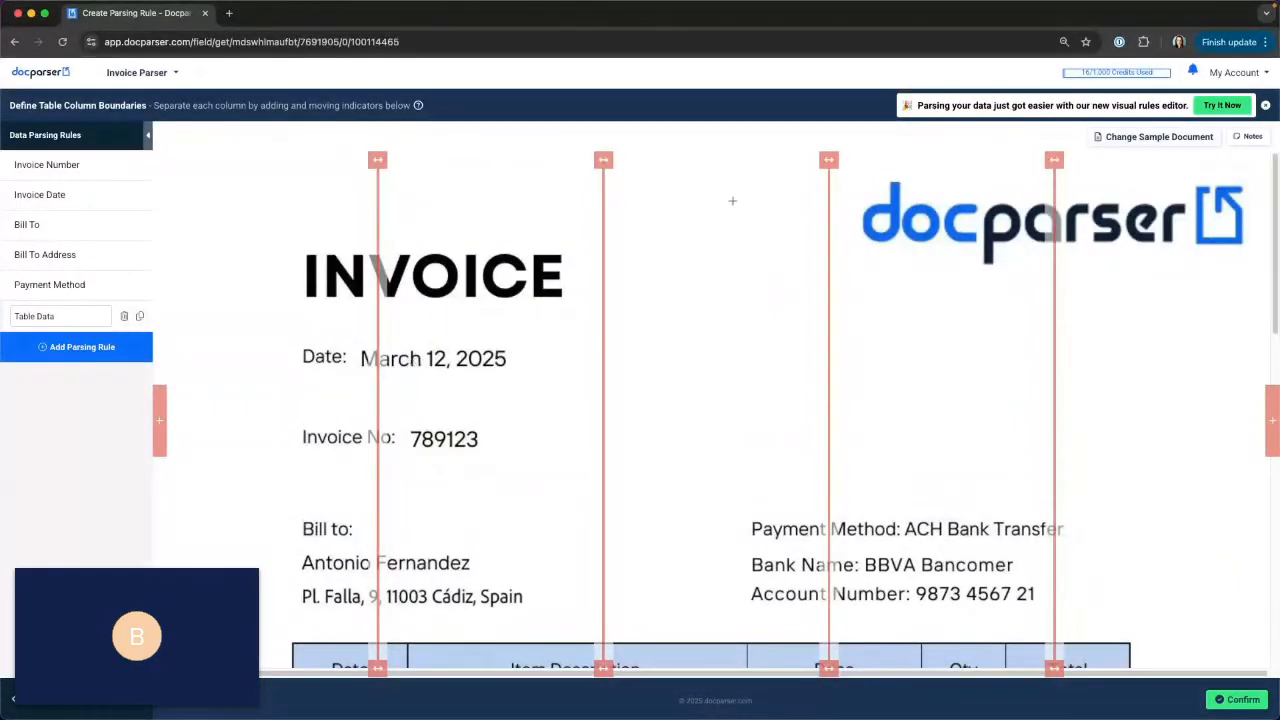
Align the four column dividers with the borders between Date, Item Description, Price, Qty and Total in the invoice table.
scroll(732, 200, down, 3)
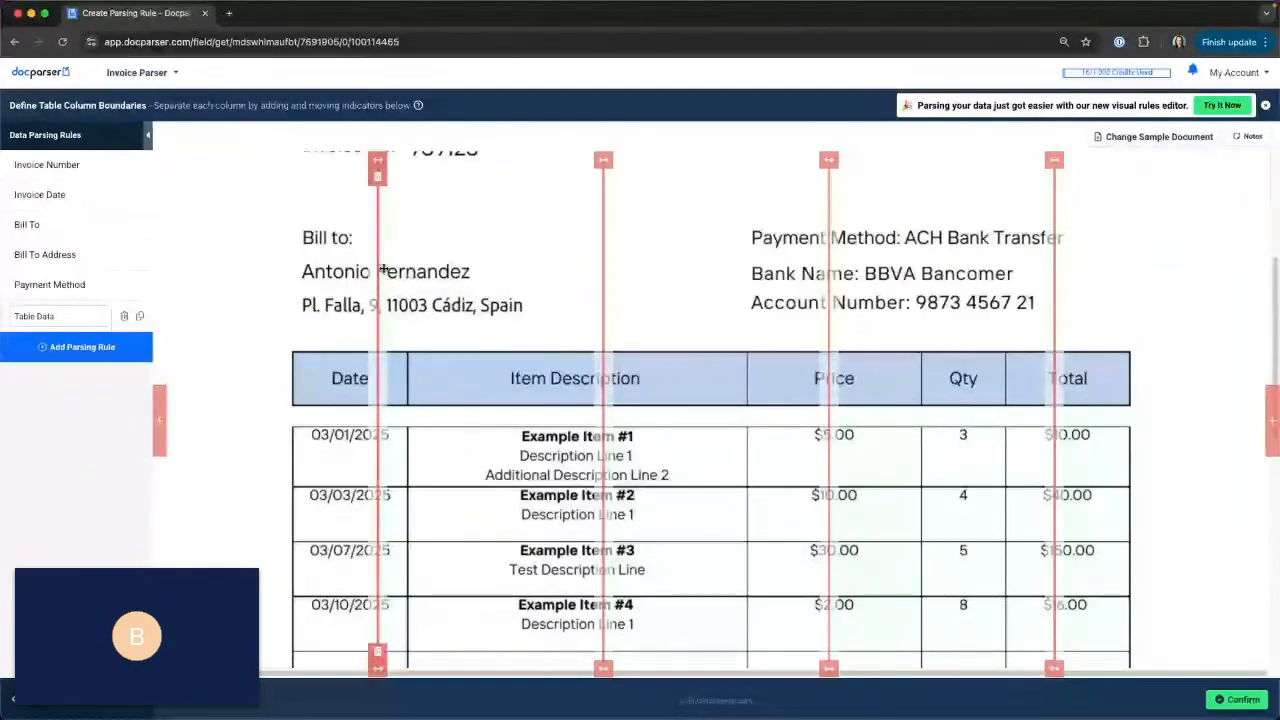
drag(383, 270, 413, 270)
drag(598, 305, 740, 311)
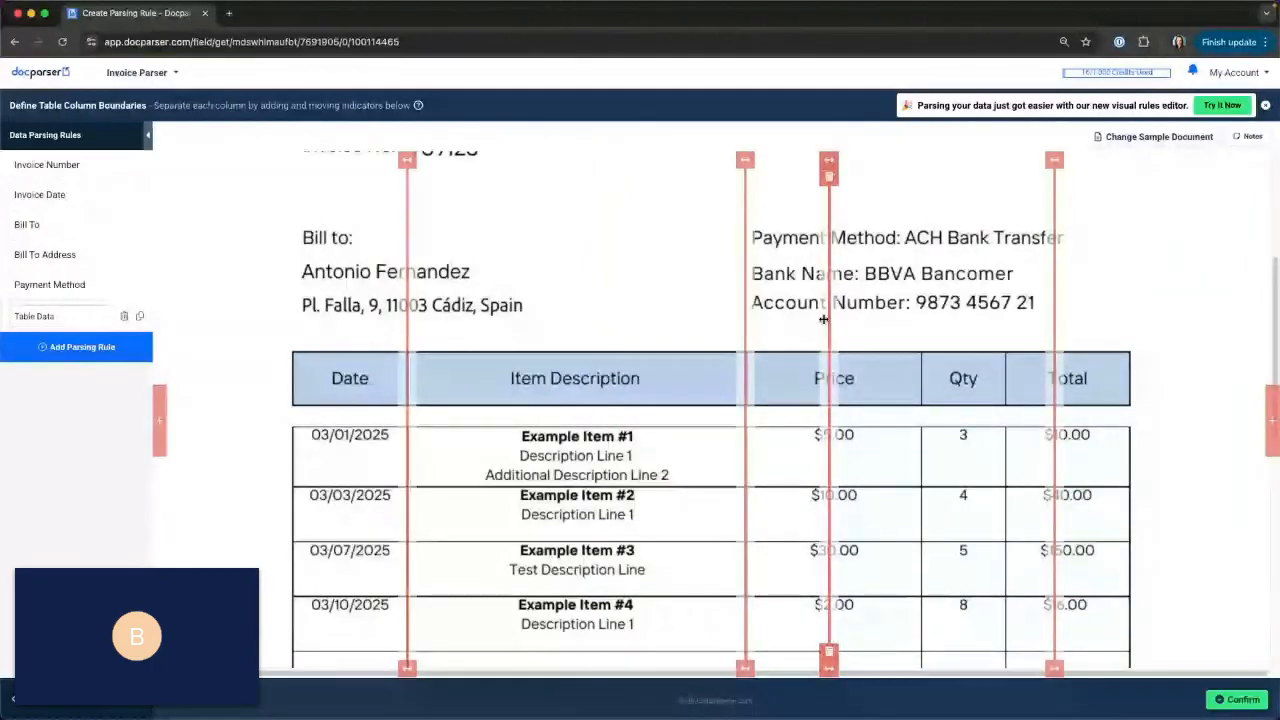
drag(823, 319, 919, 321)
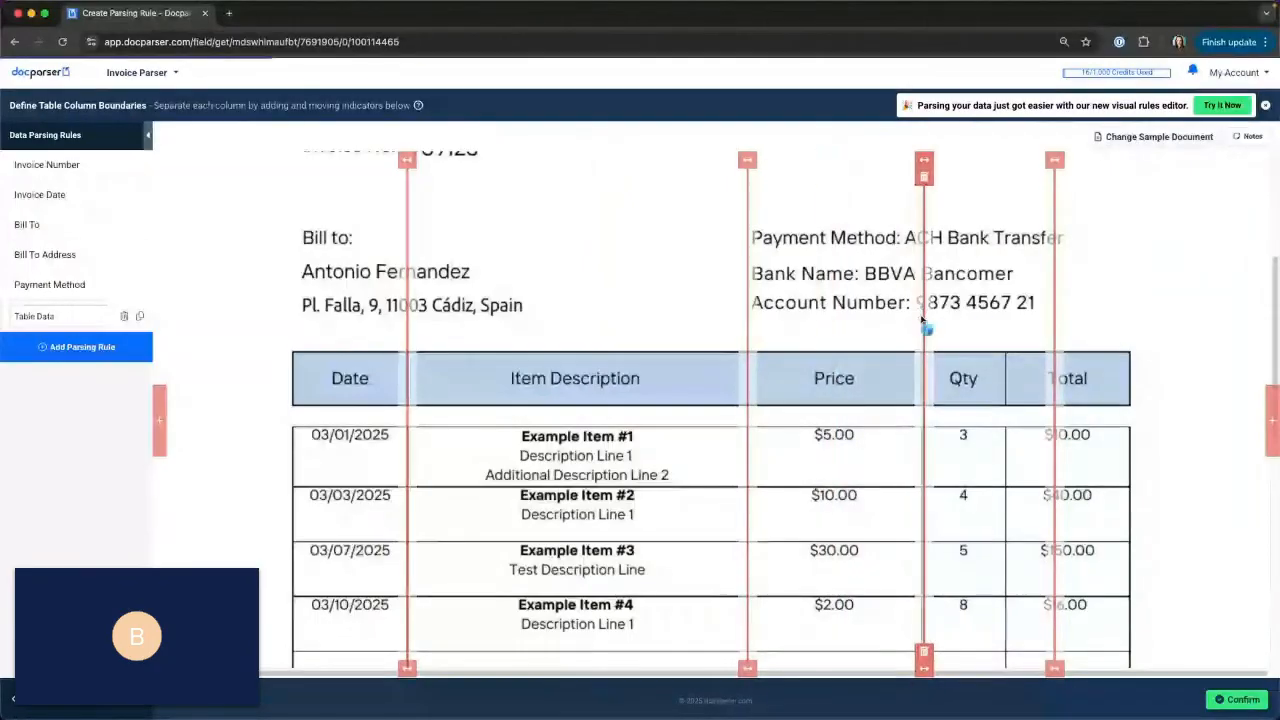
drag(1058, 315, 1011, 320)
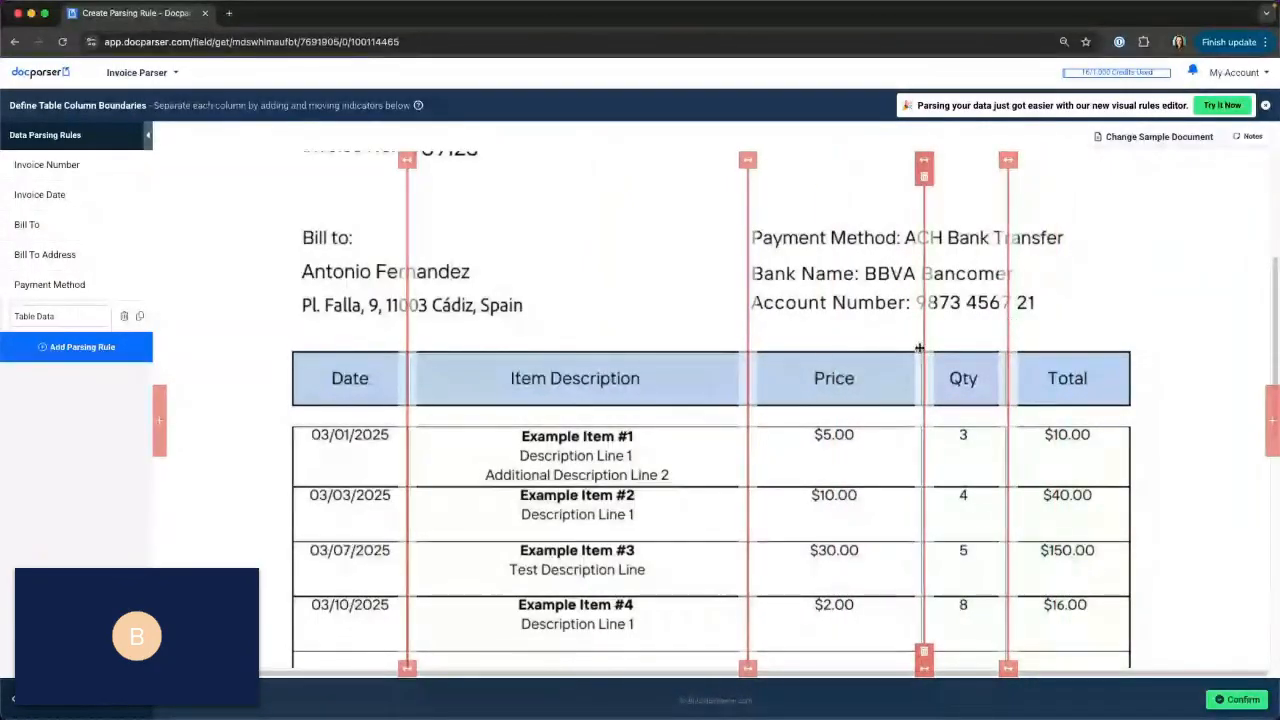
scroll(1228, 337, down, 3)
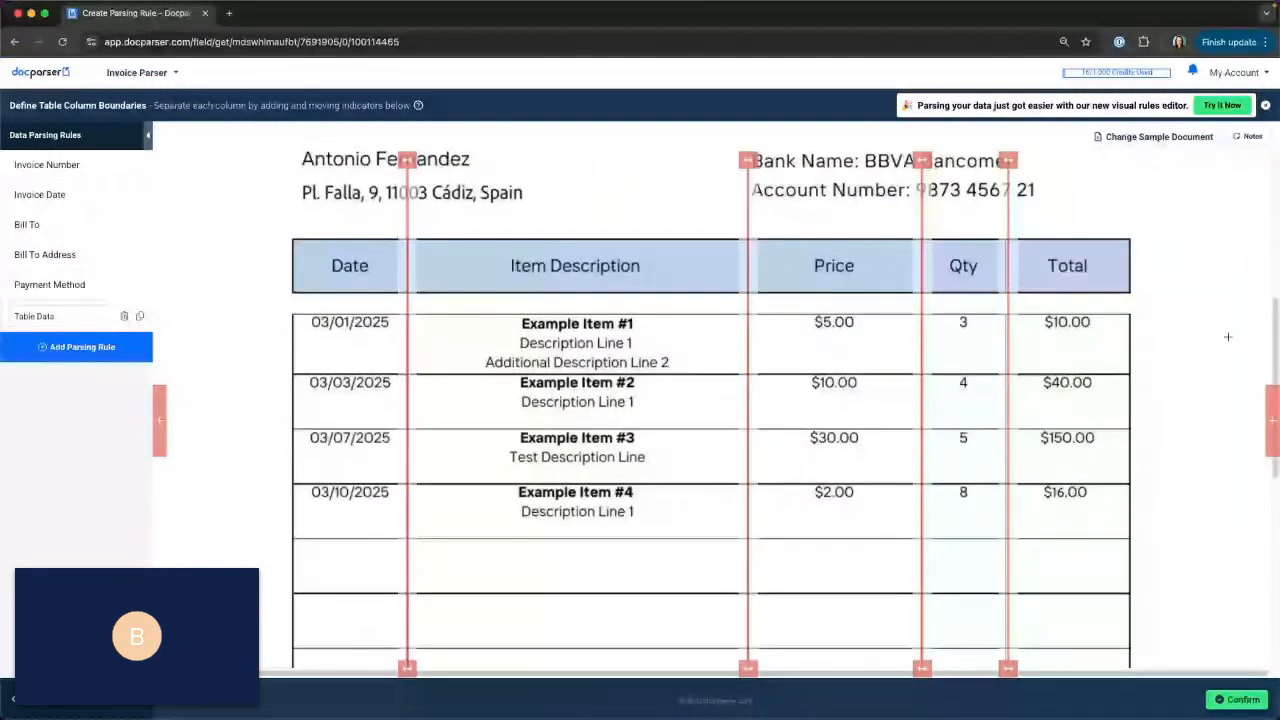
scroll(466, 400, down, 2)
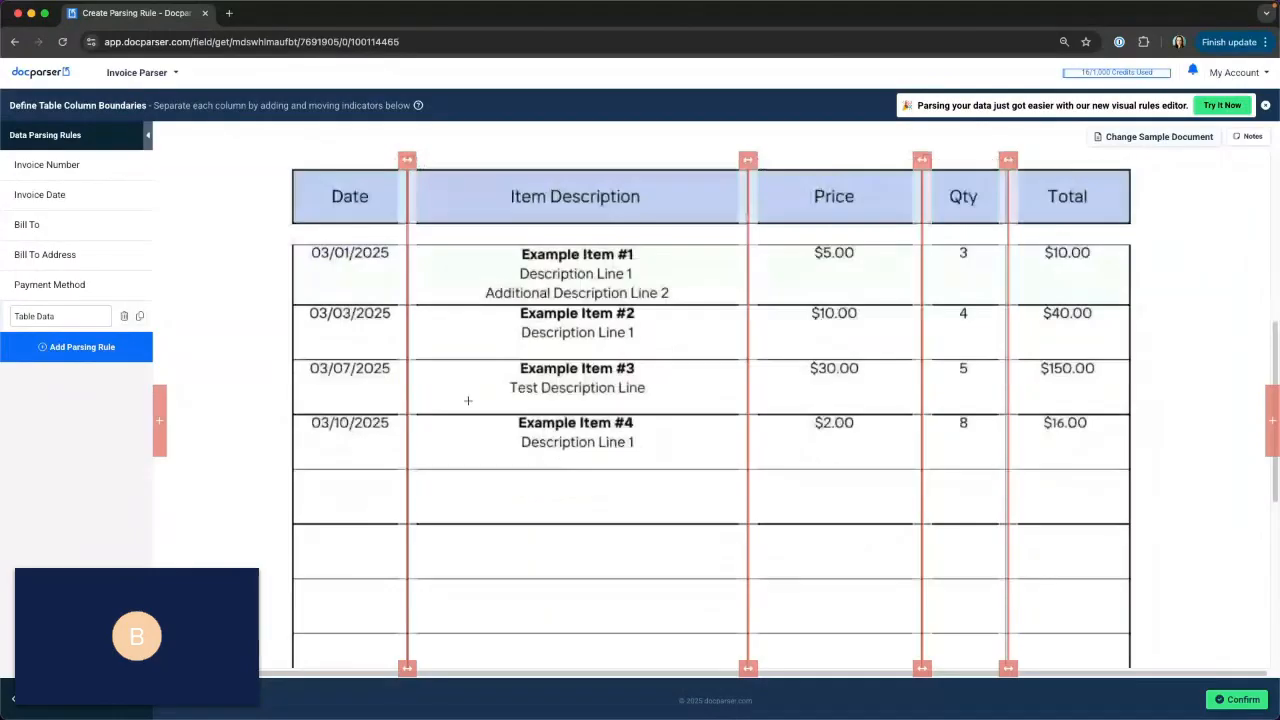
drag(291, 218, 1133, 619)
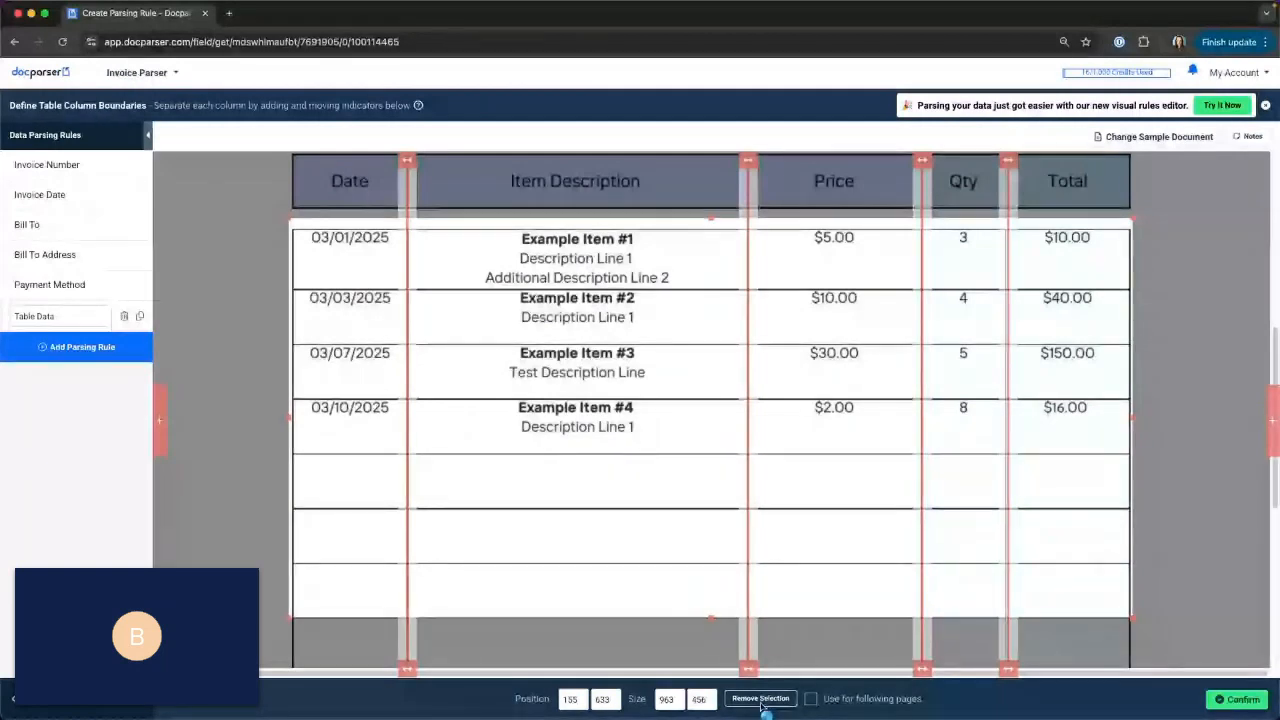
click(760, 699)
scroll(1120, 406, down, 5)
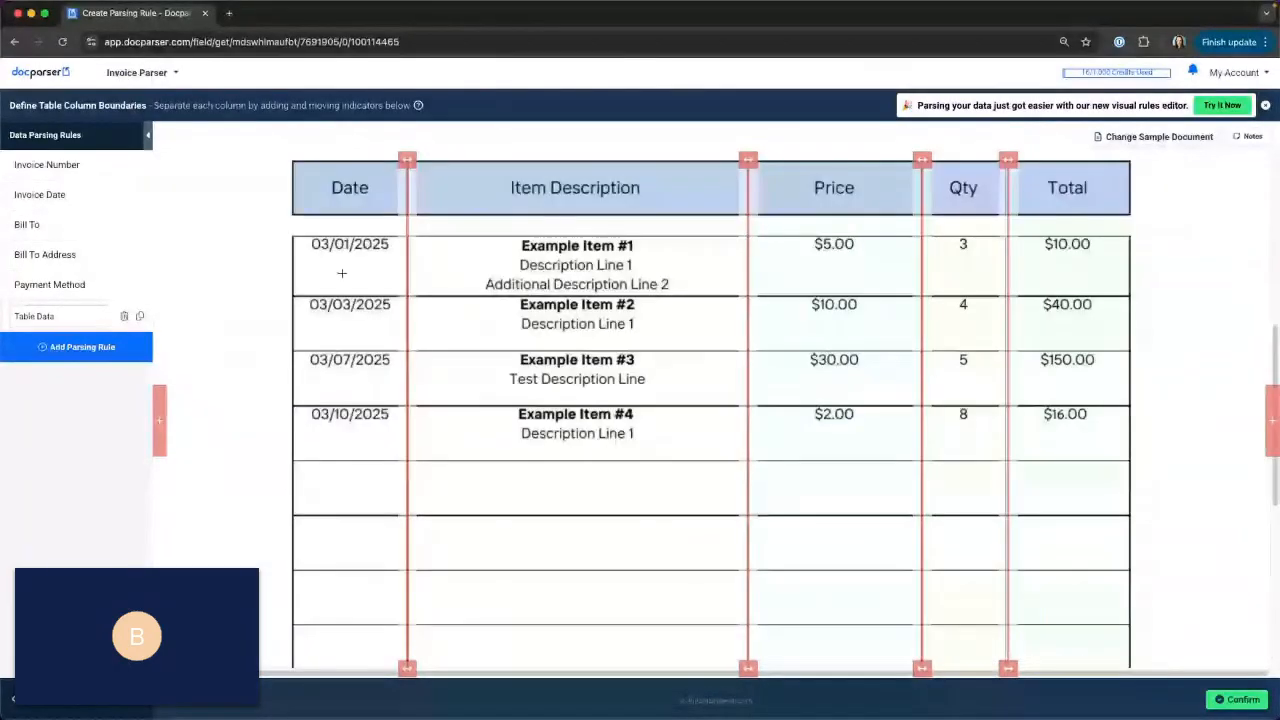
mouse_move(404, 215)
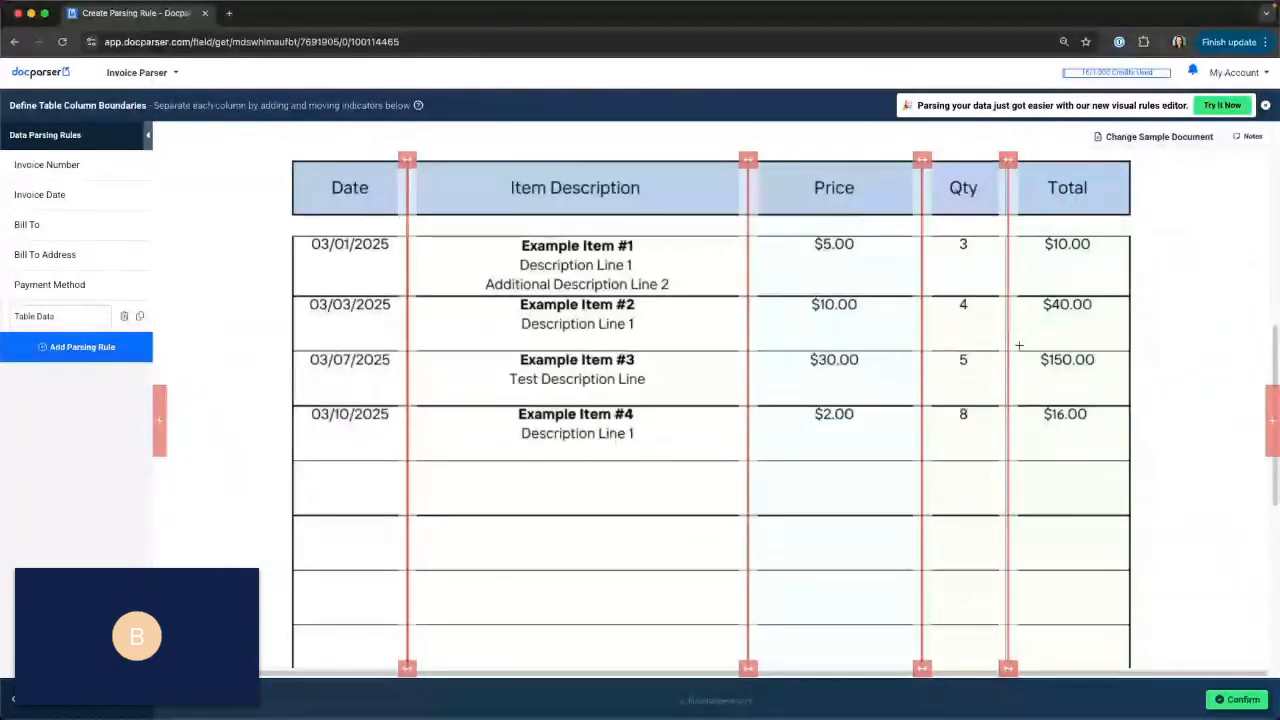
Confirm the table column boundaries and enlarge the raw data preview to show the line-item rows.
click(1228, 704)
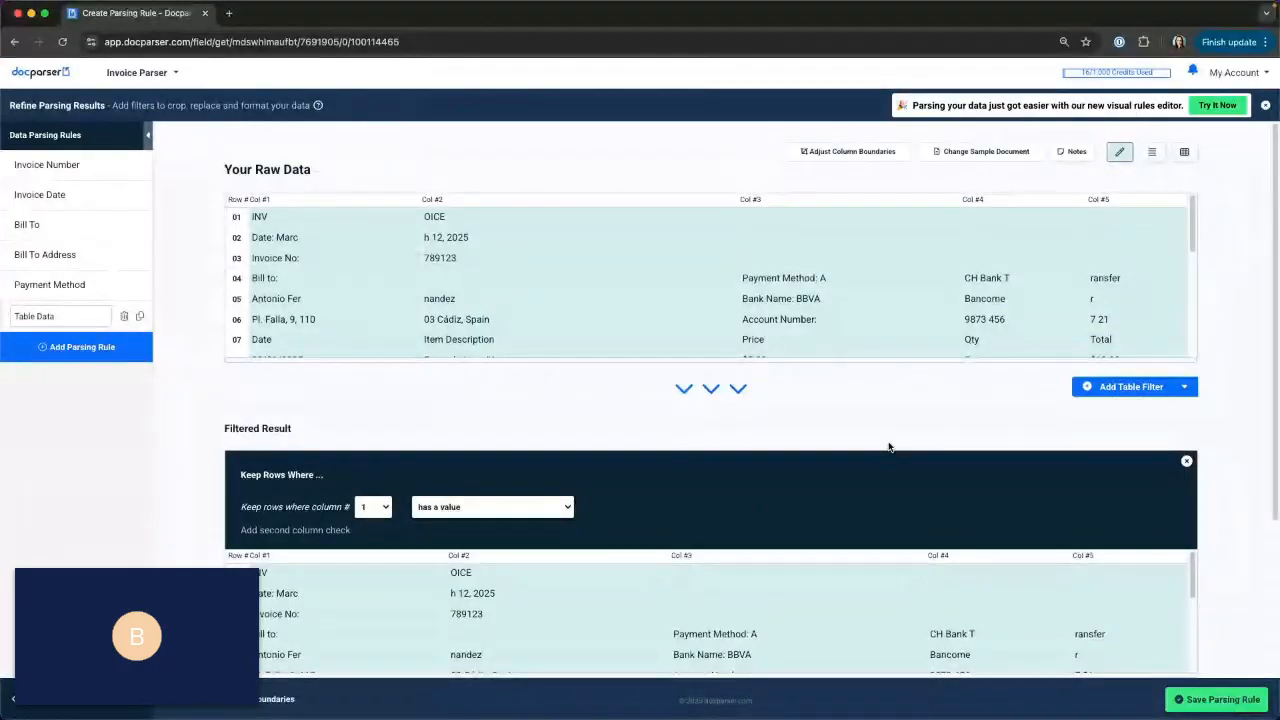
drag(833, 359, 826, 463)
scroll(820, 315, down, 2)
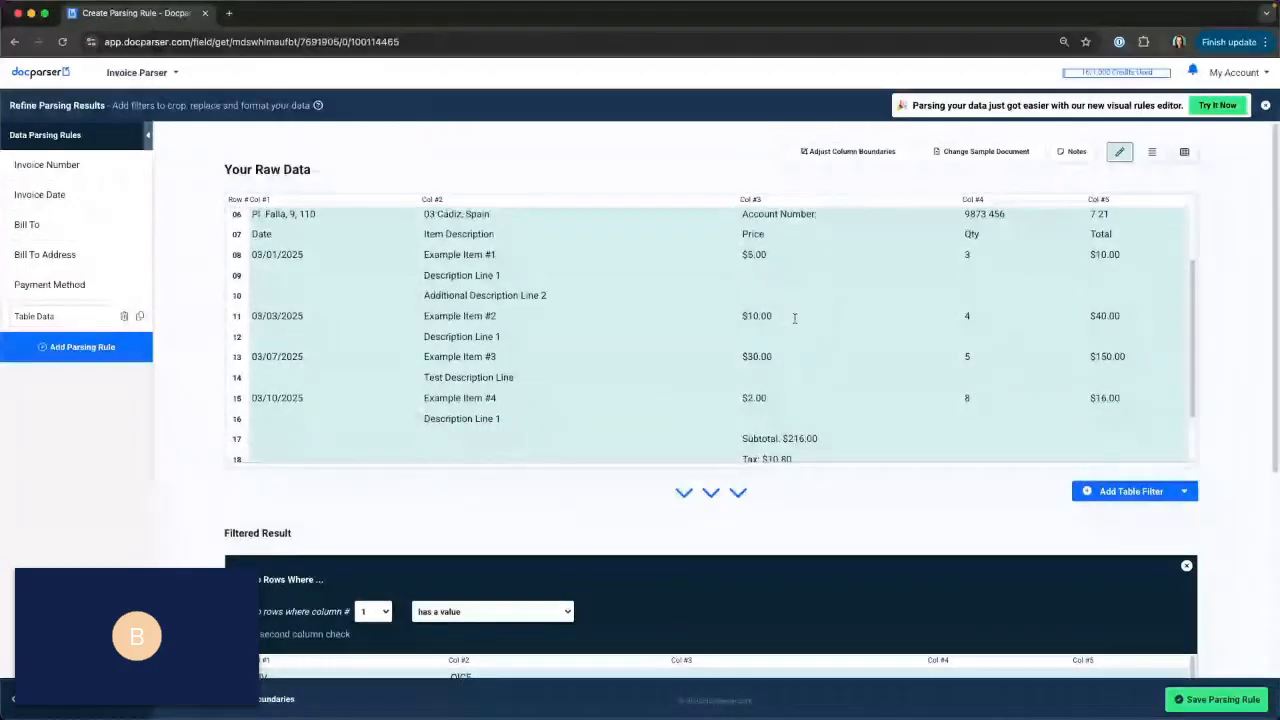
Examine the raw table data for the header row, the line items and the rows outside the table.
drag(249, 234, 1131, 400)
click(467, 237)
drag(415, 234, 885, 244)
click(885, 244)
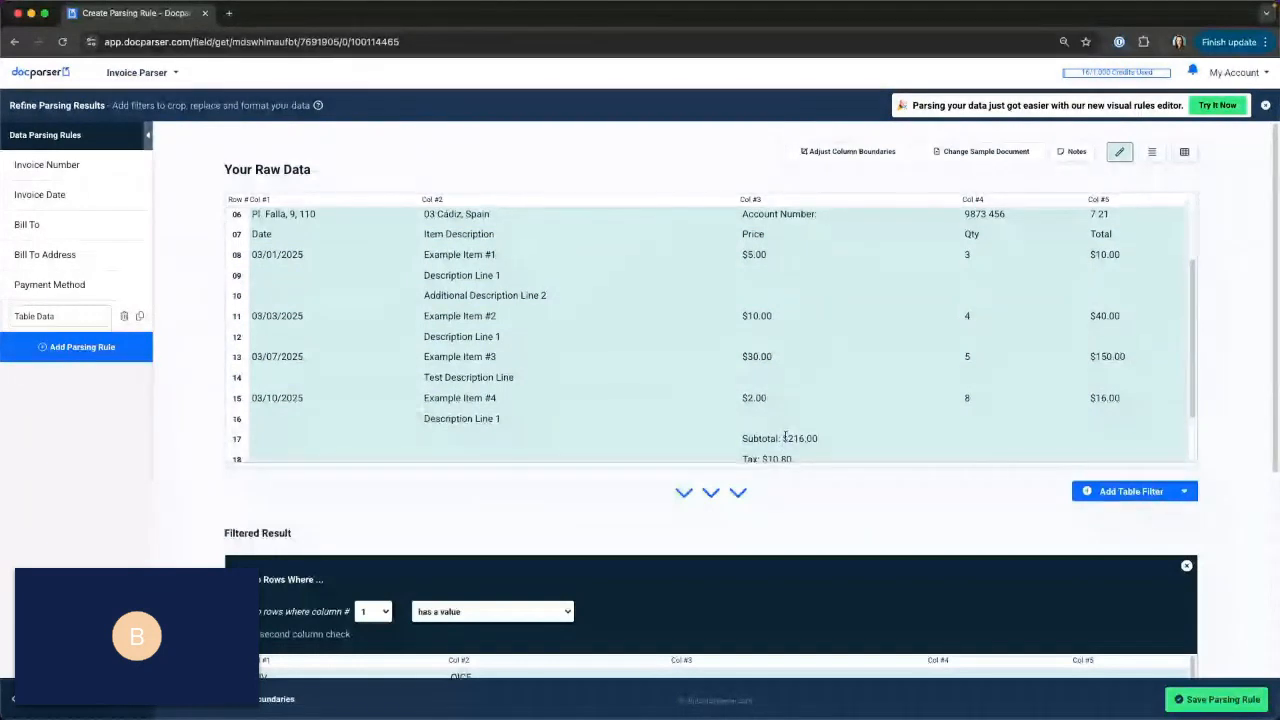
scroll(780, 423, up, 1)
scroll(780, 423, up, 1)
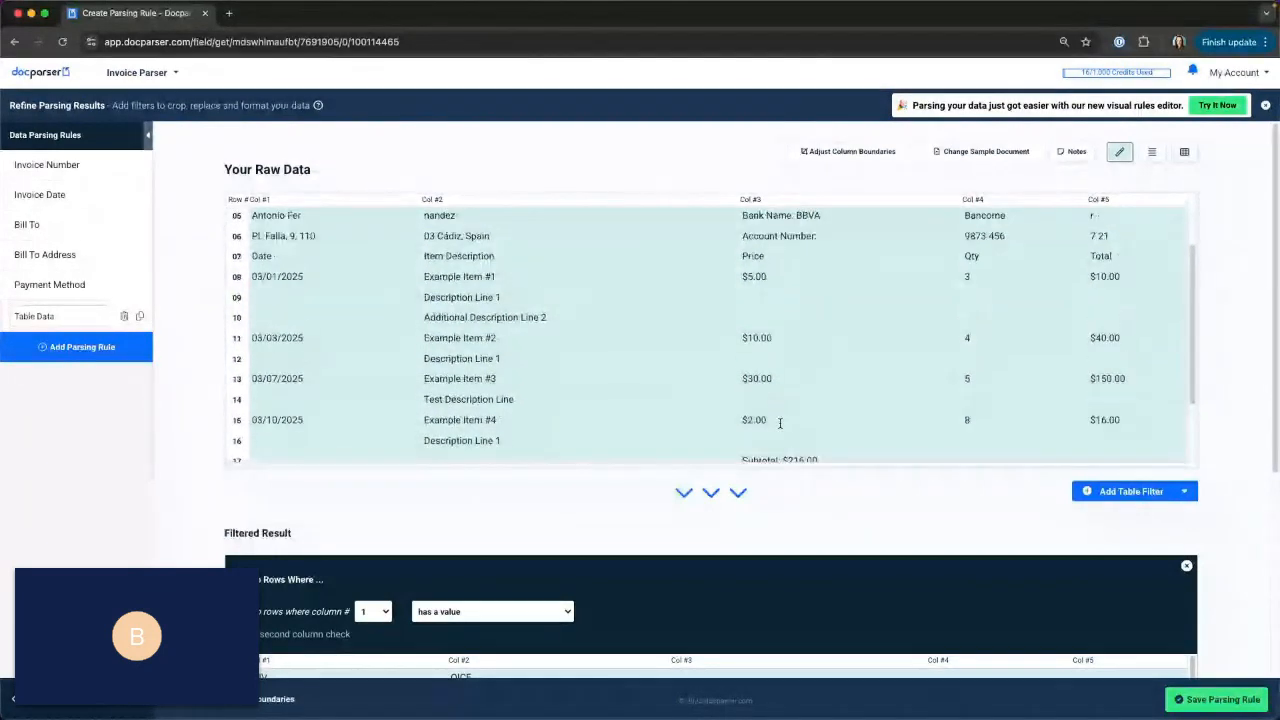
scroll(640, 380, up, 1)
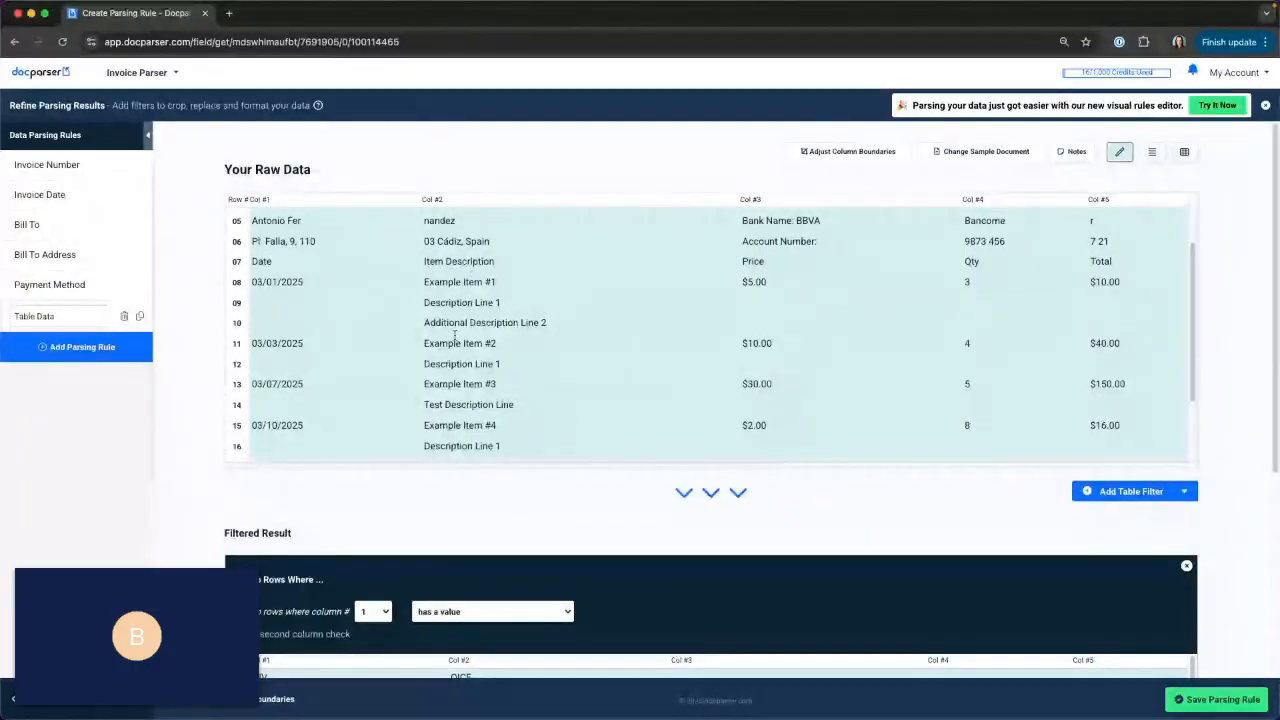
scroll(1000, 390, down, 1)
scroll(1257, 421, down, 1)
Add a Keep Table Section filter directly after the raw table data.
scroll(1257, 421, down, 1)
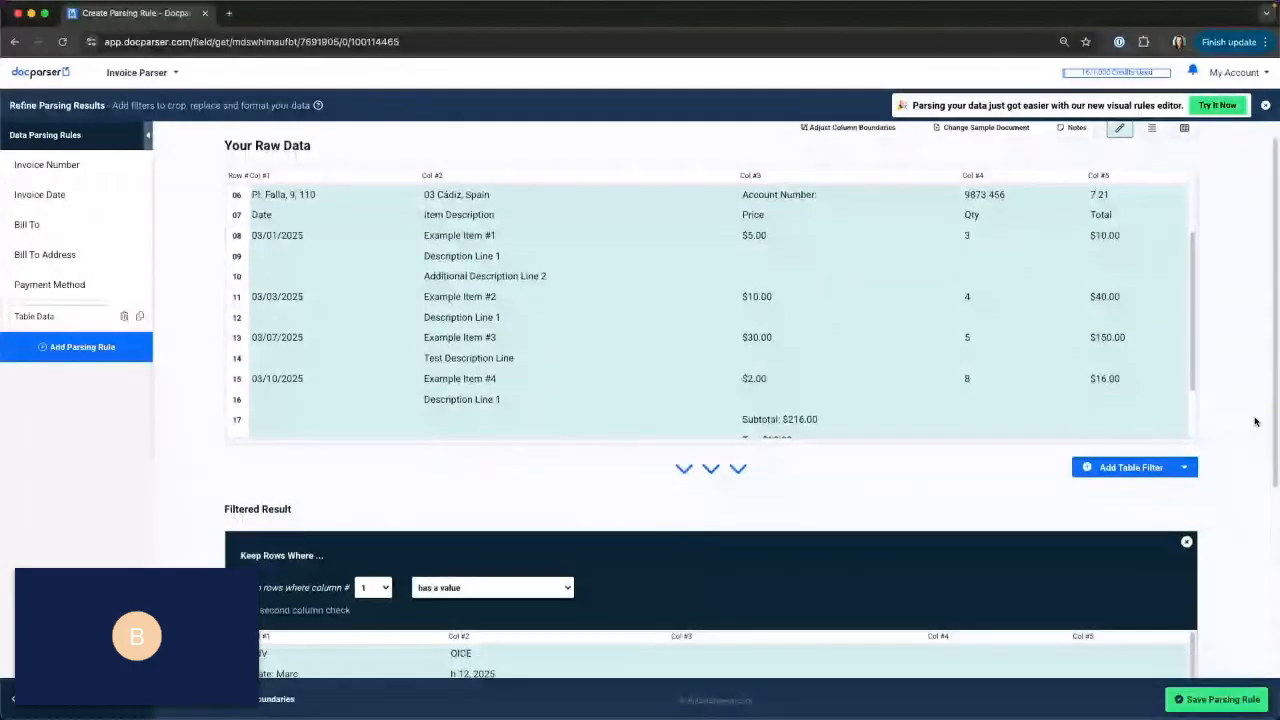
scroll(1257, 421, down, 3)
click(1146, 352)
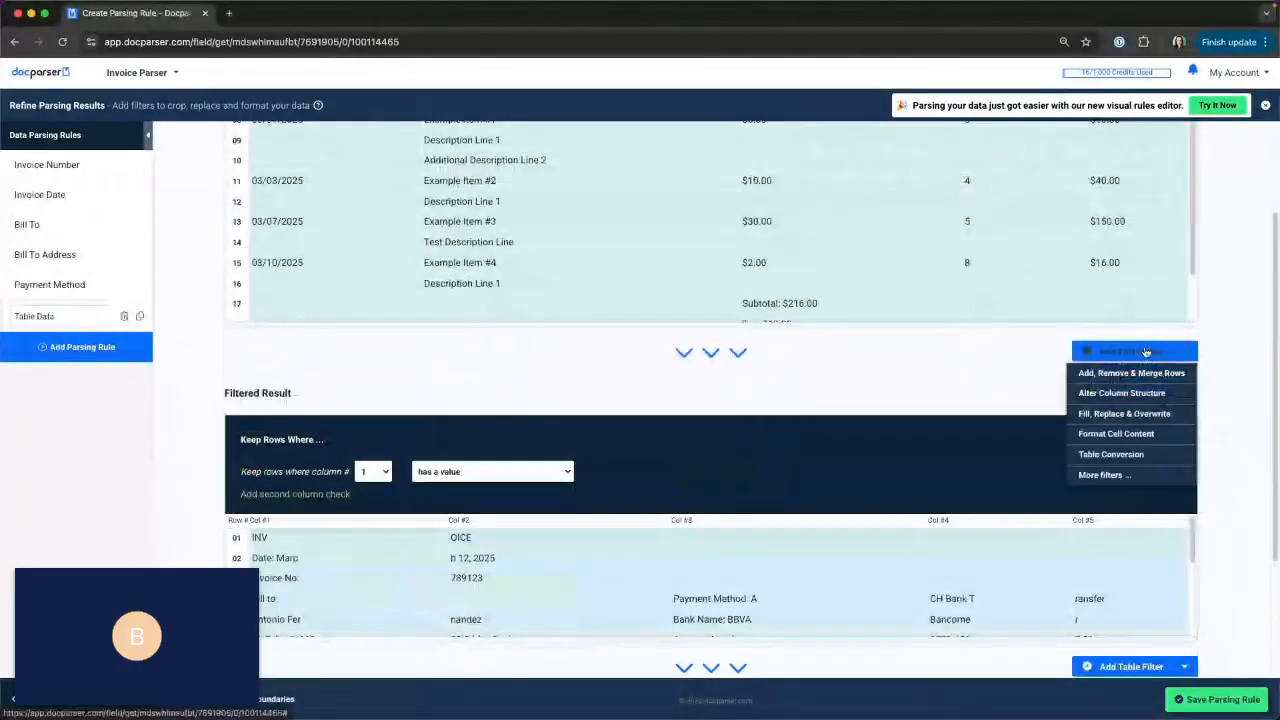
mouse_move(1142, 373)
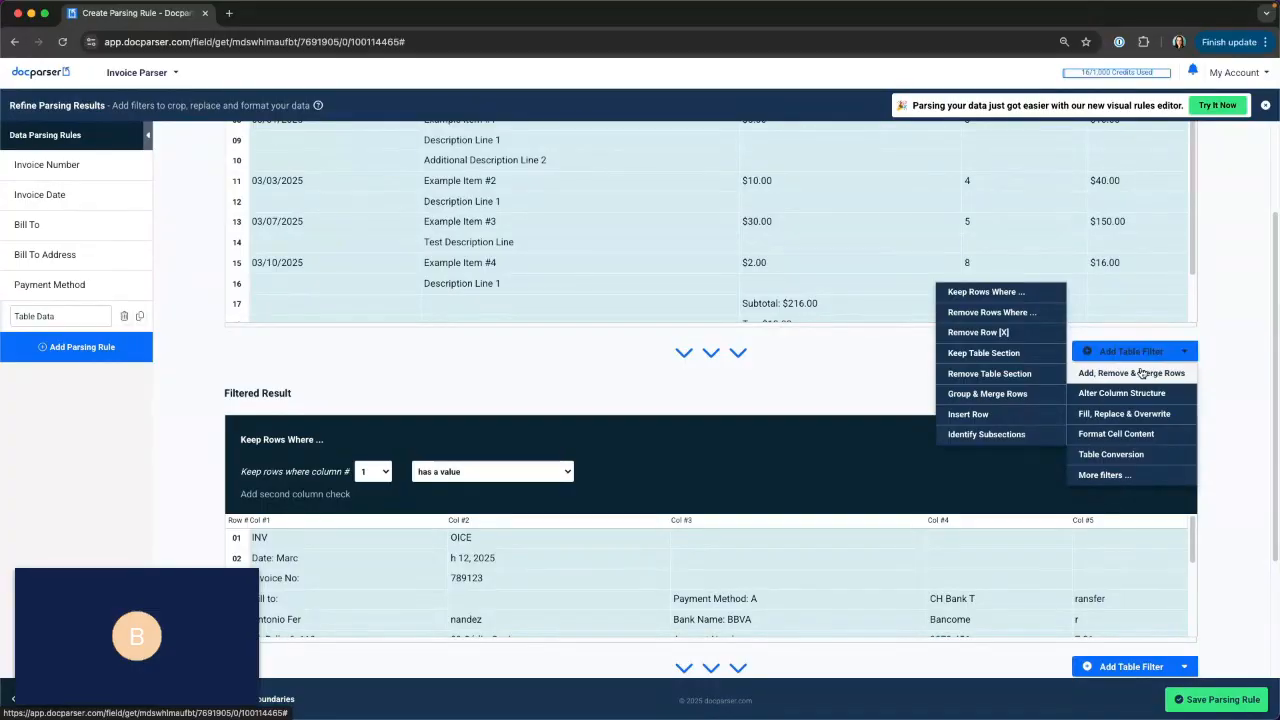
click(990, 356)
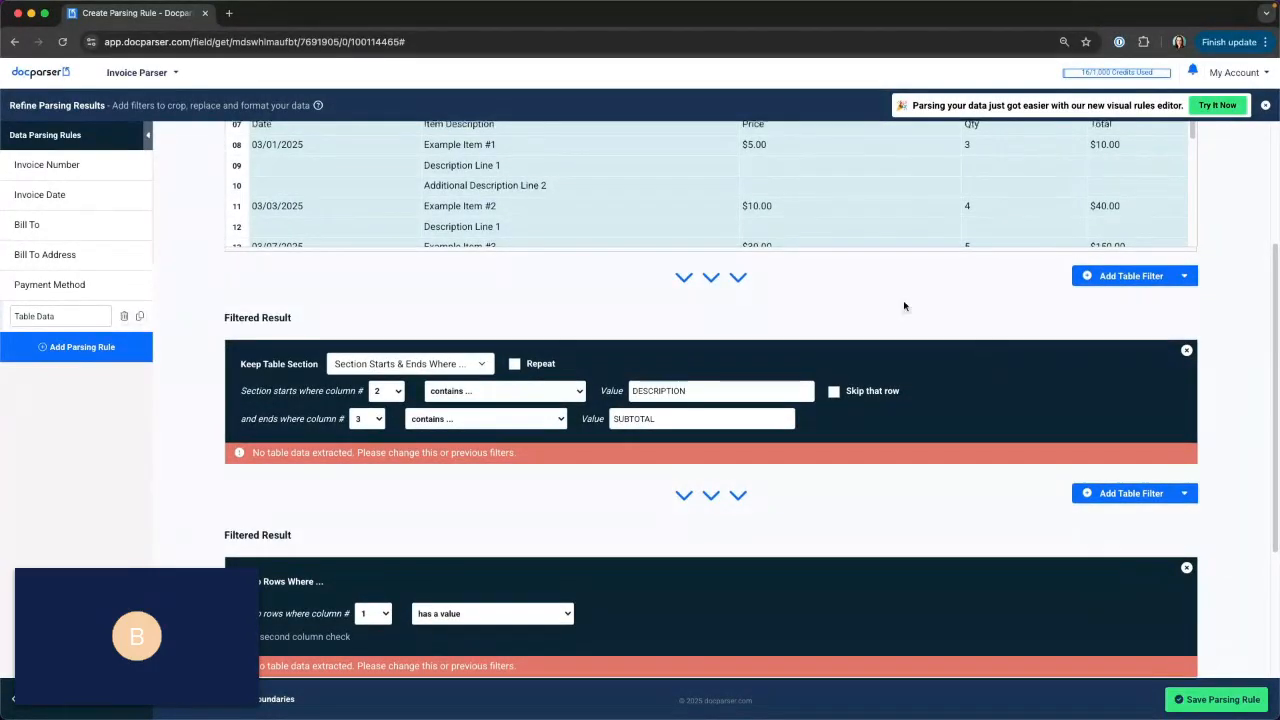
Set the table section to start where column 2 contains "Item Description" and end where column 3 contains "Subtotal".
scroll(313, 262, up, 3)
drag(423, 269, 492, 270)
key(ctrl+c)
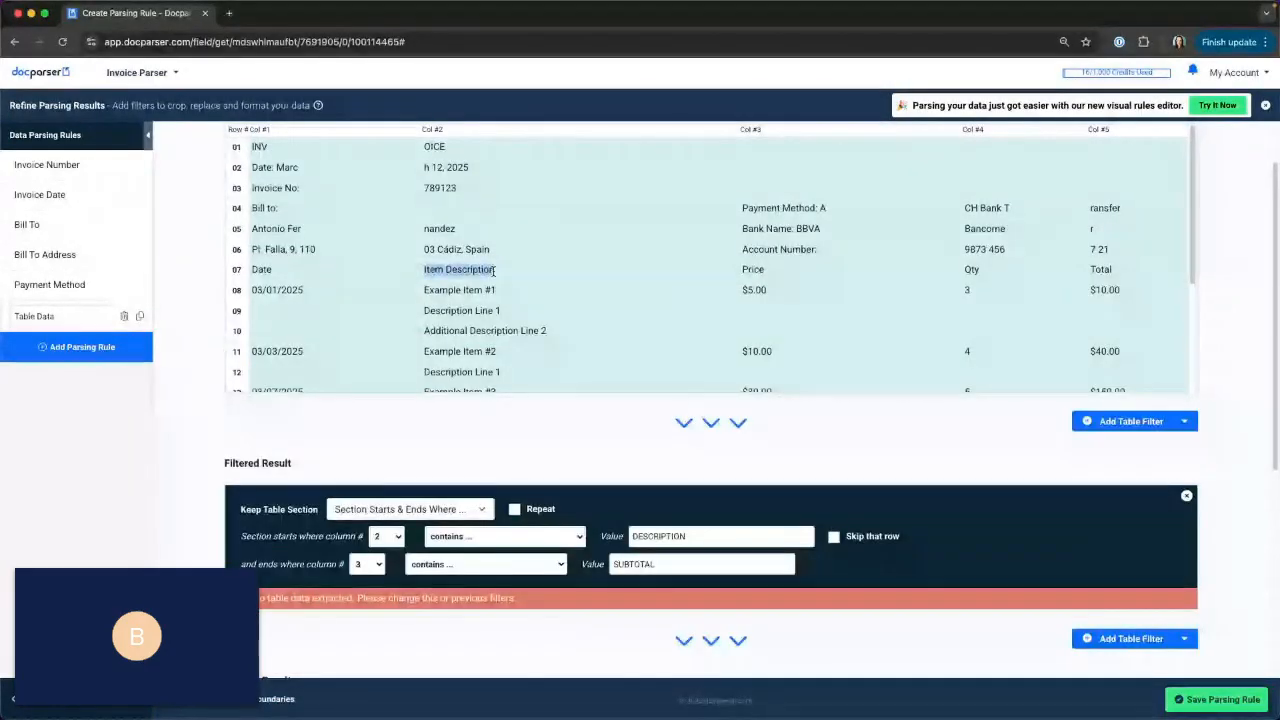
double_click(740, 537)
key(ctrl+v)
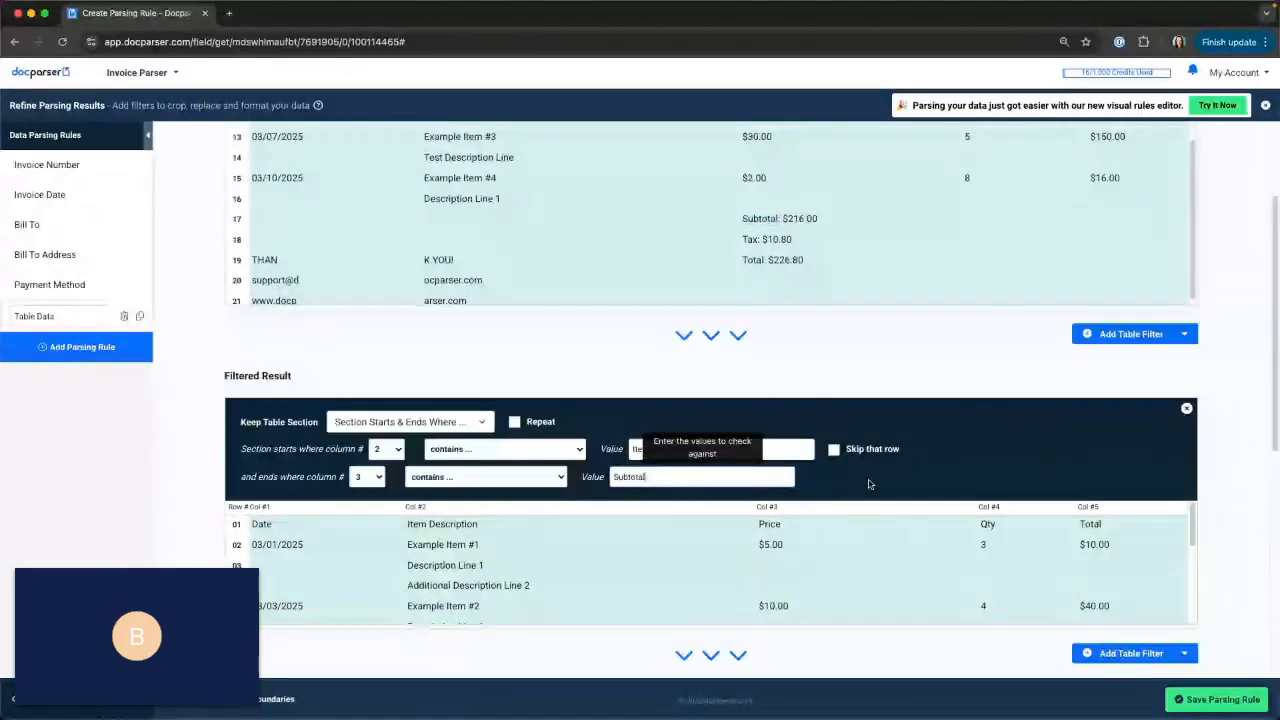
click(918, 480)
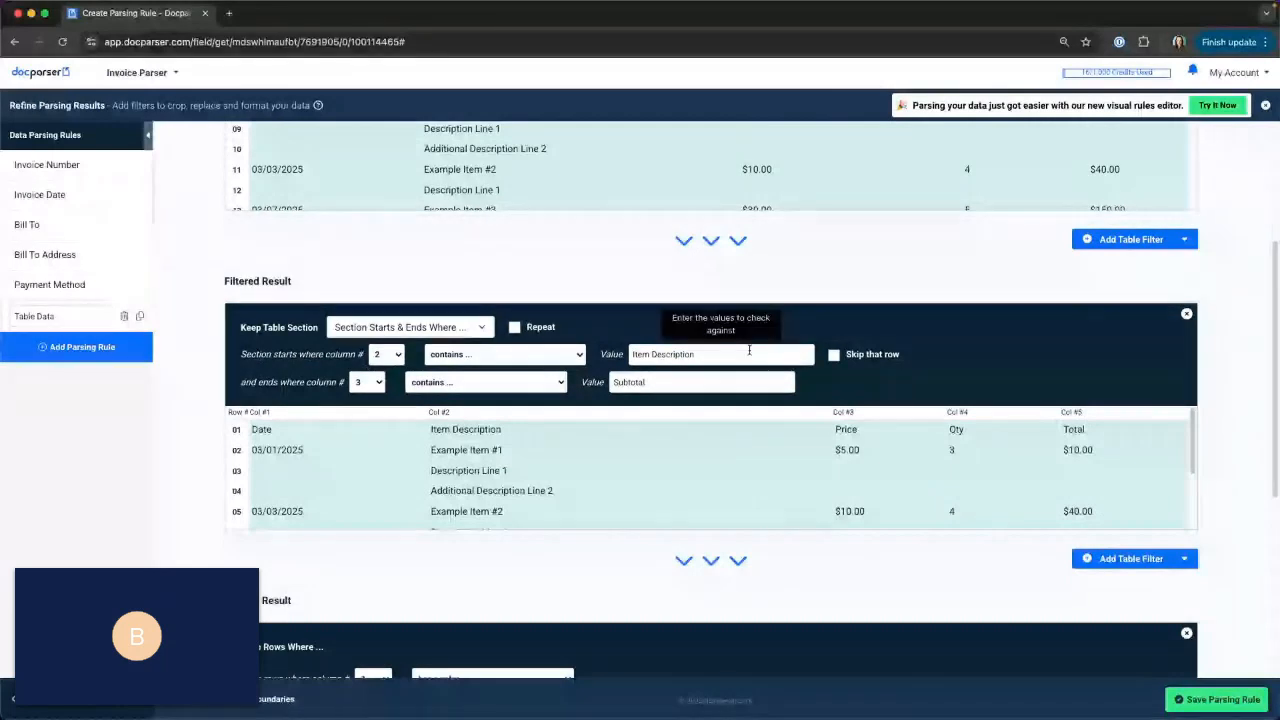
Enlarge the filtered result, skip the section's starting header row, and review the remaining line-item rows.
drag(943, 531, 944, 617)
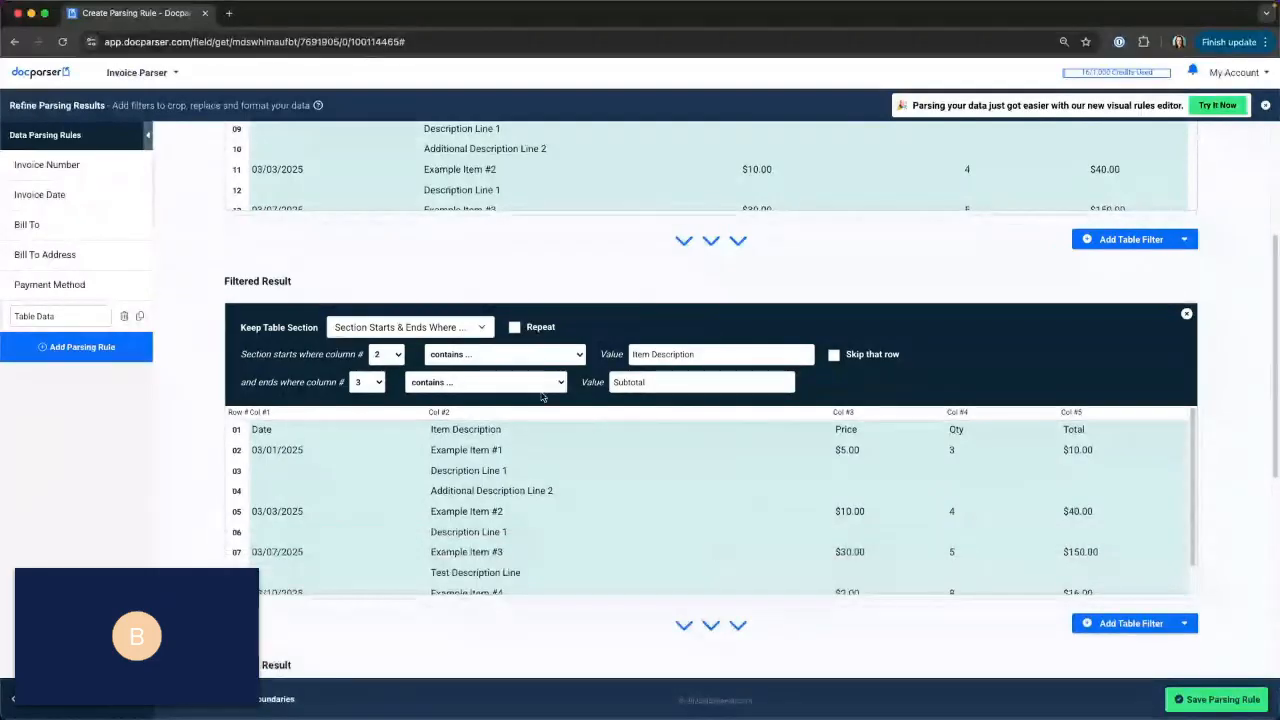
click(835, 356)
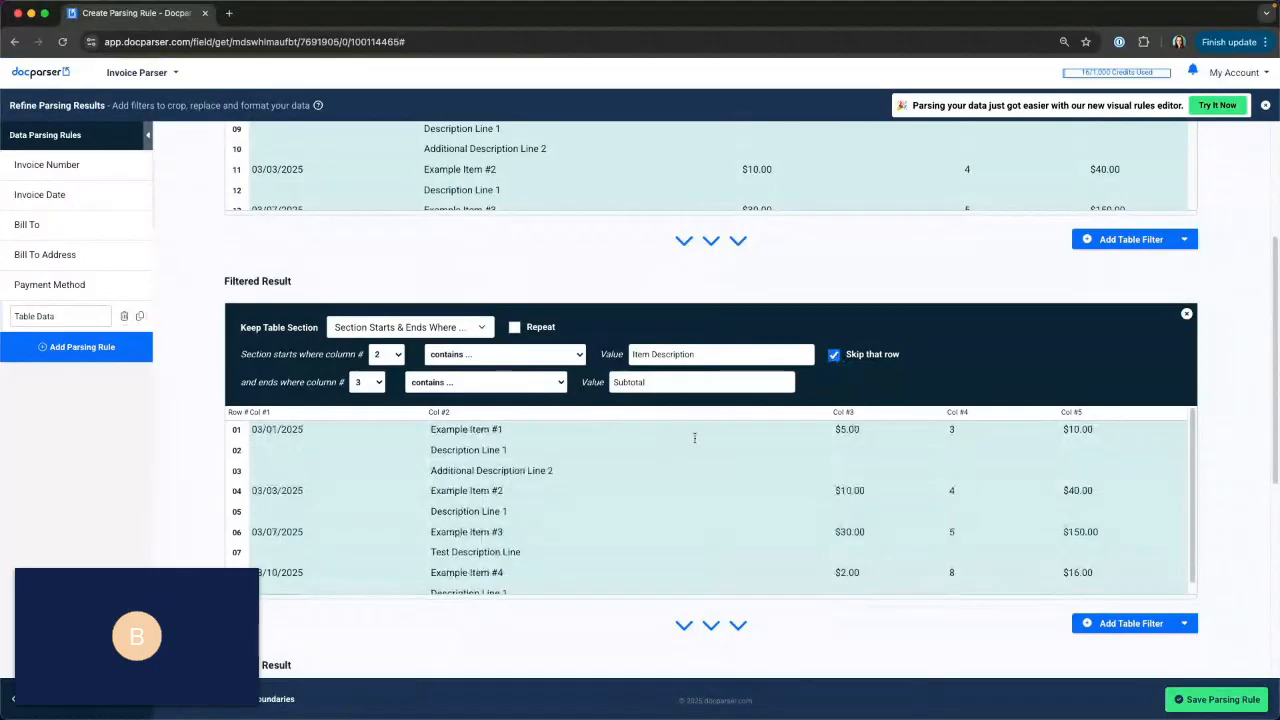
scroll(1210, 350, down, 5)
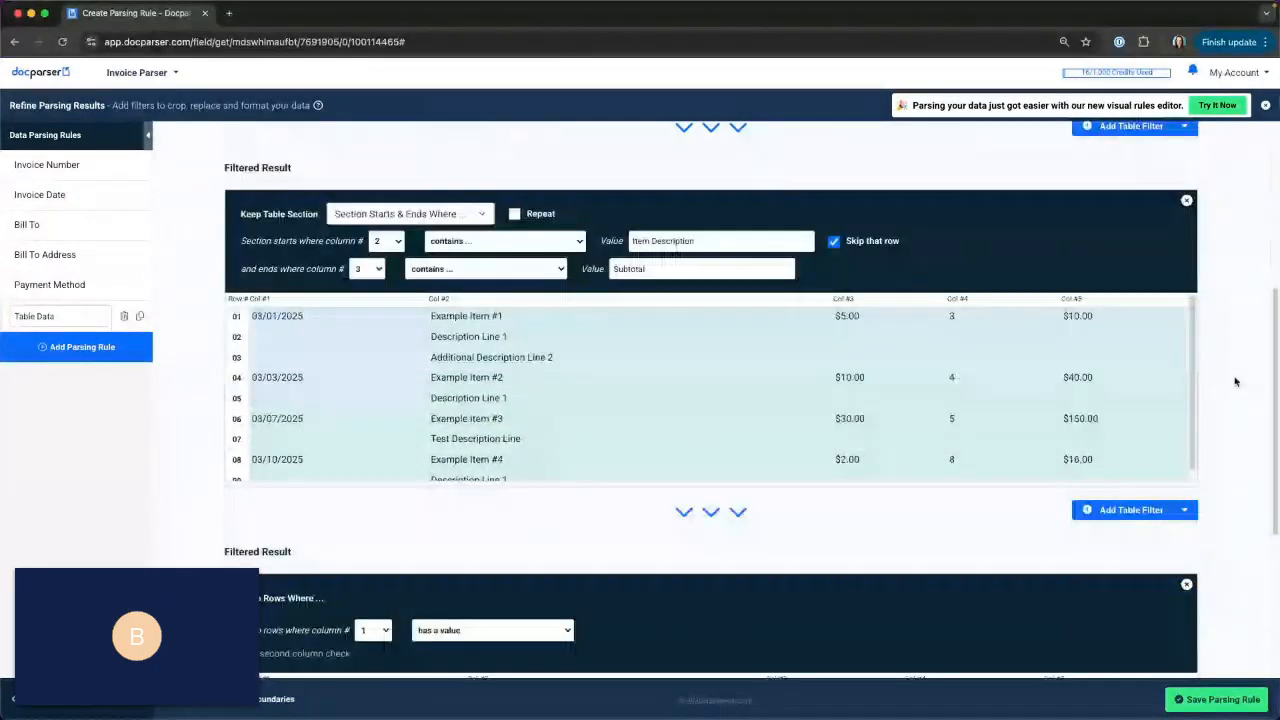
scroll(1235, 381, down, 1)
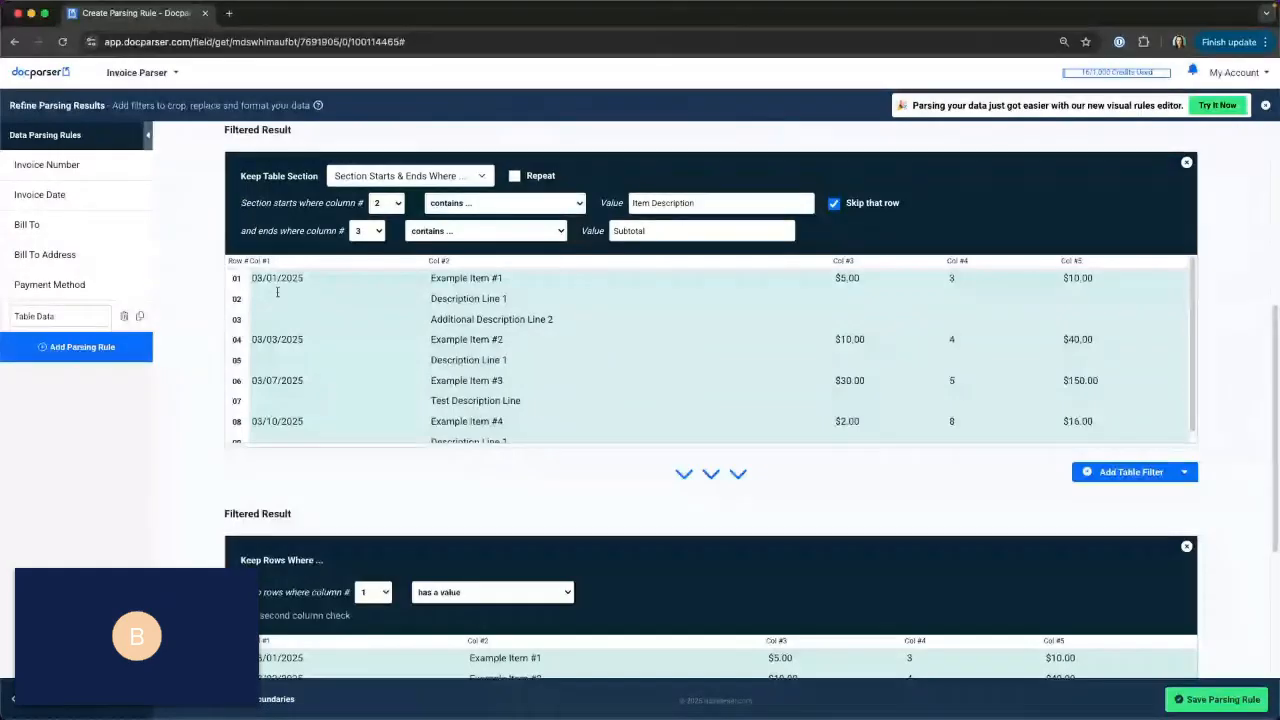
drag(272, 281, 315, 316)
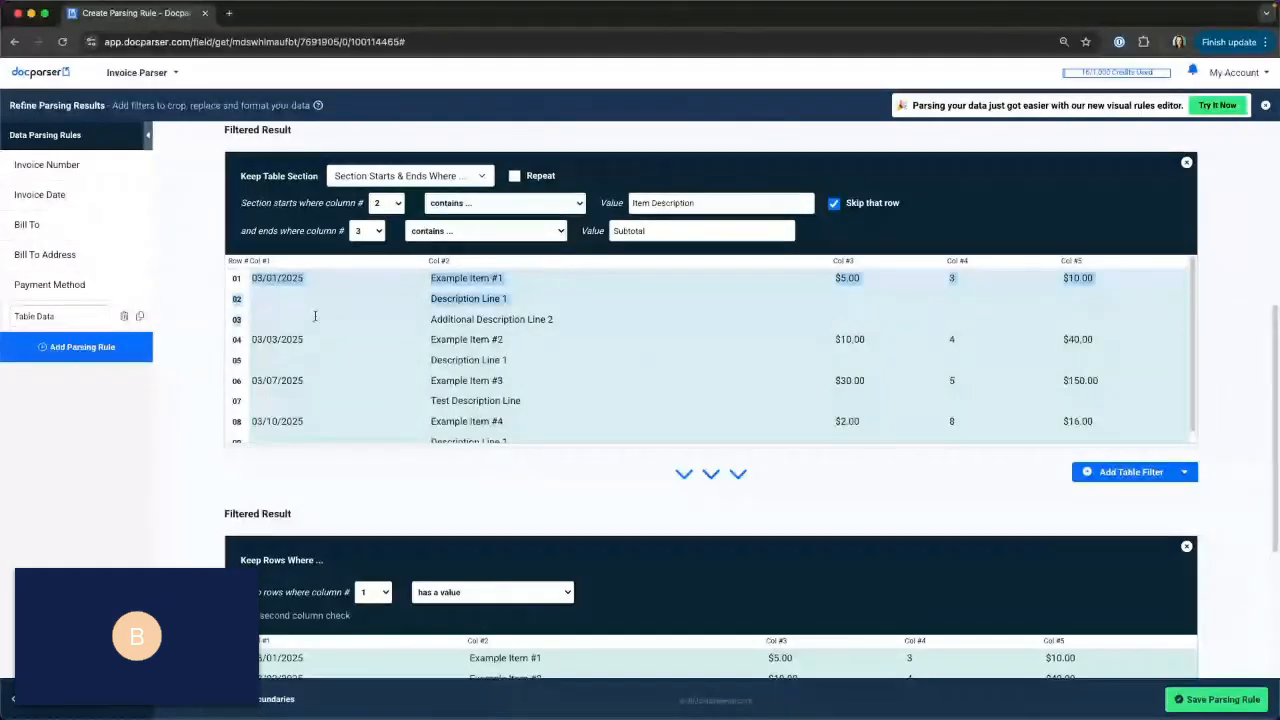
click(315, 348)
scroll(315, 349, down, 1)
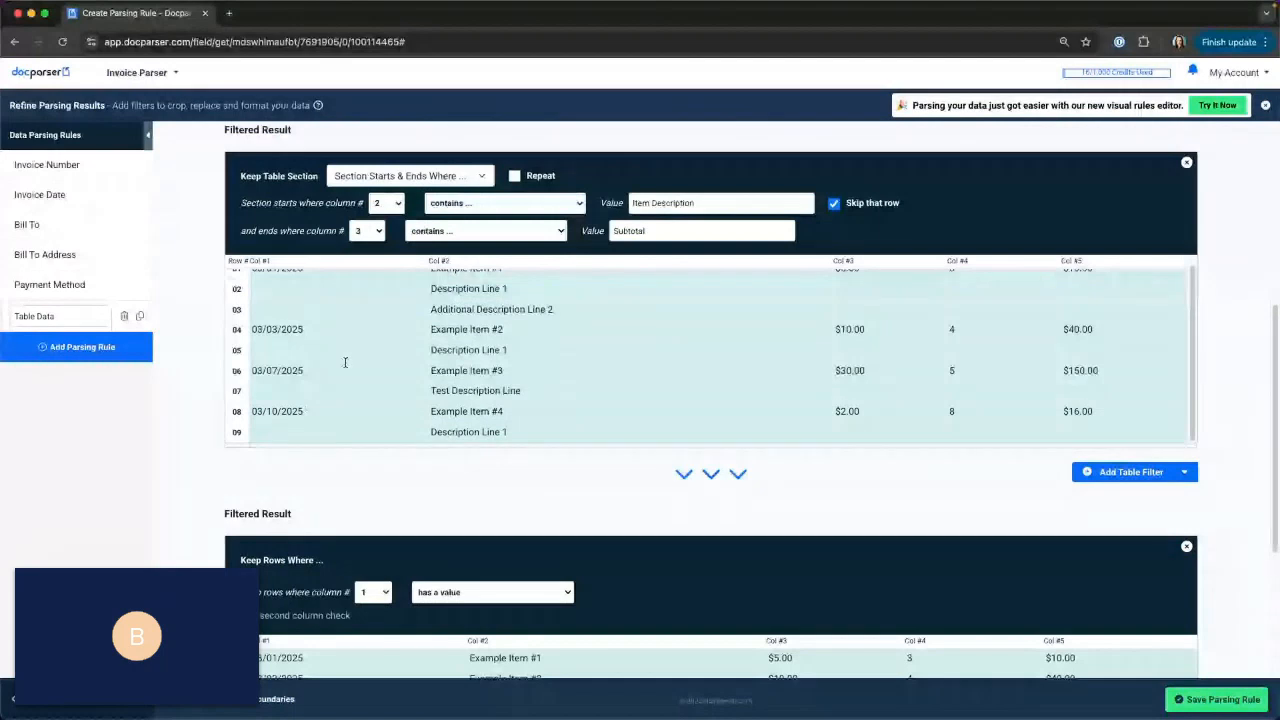
Add a Group & Merge Rows filter directly after the Keep Table Section filter and switch it to Define Rules.
scroll(345, 362, up, 1)
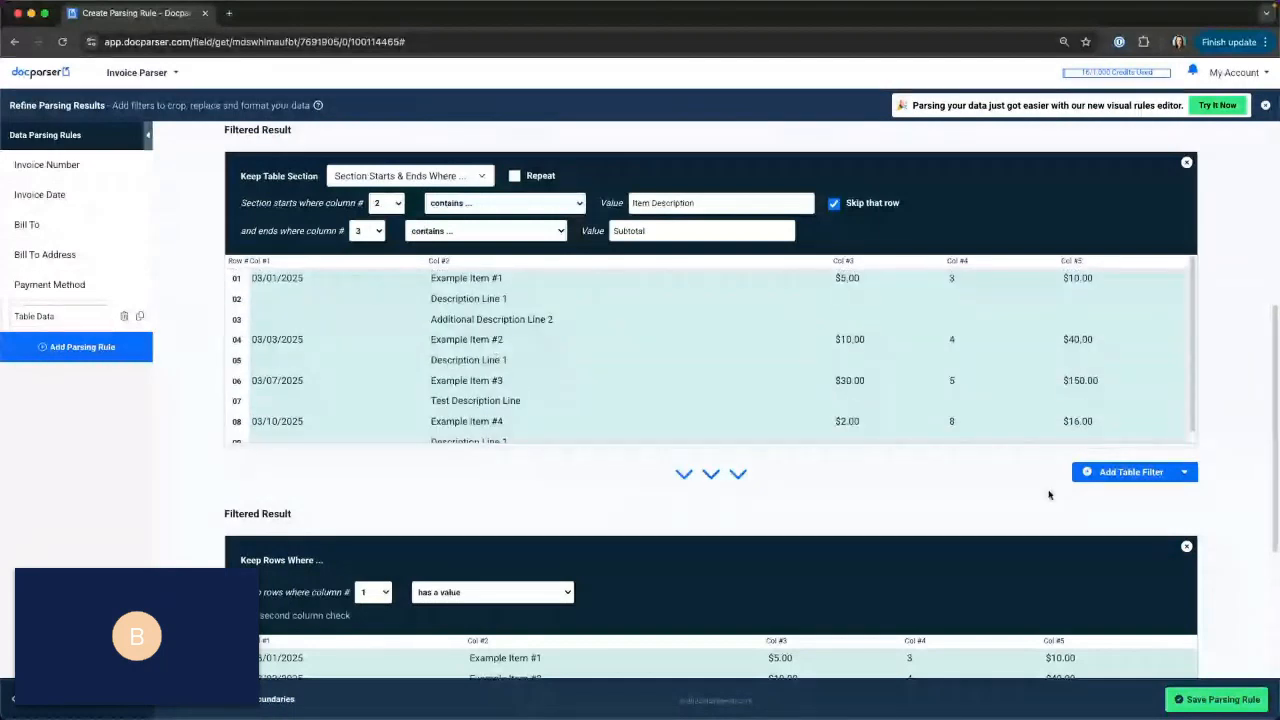
click(1128, 472)
mouse_move(1137, 495)
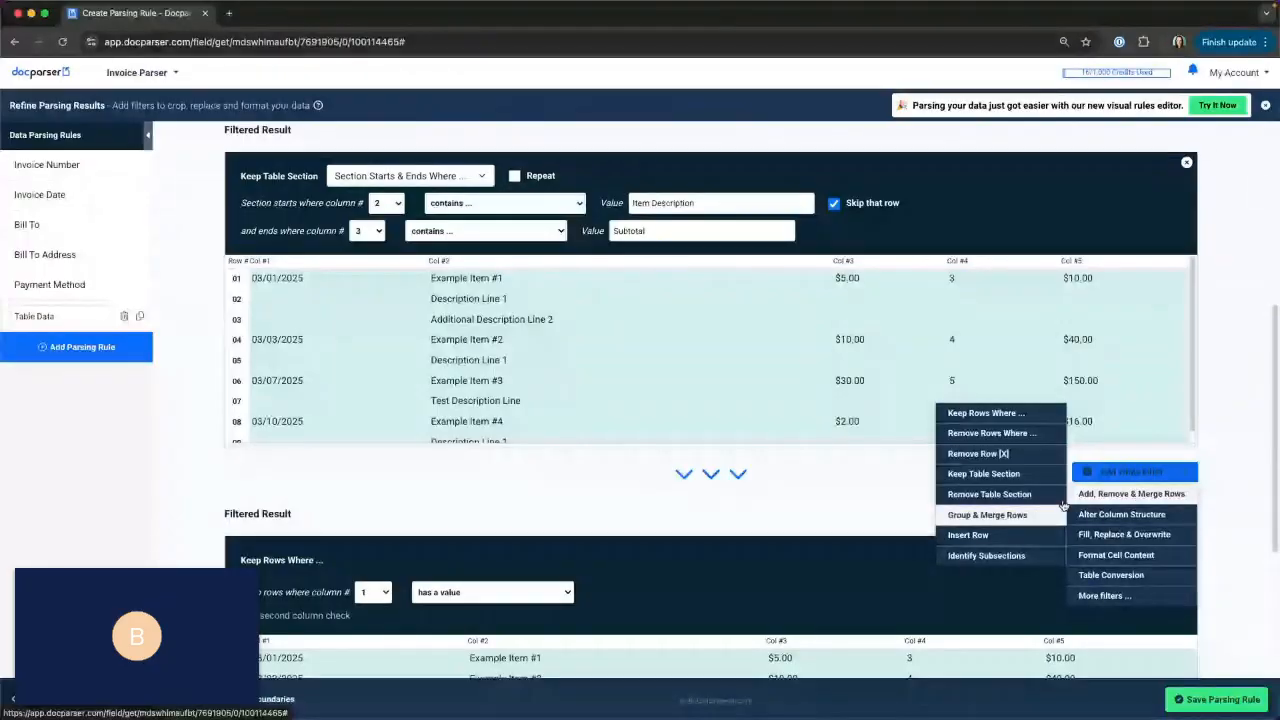
click(1005, 525)
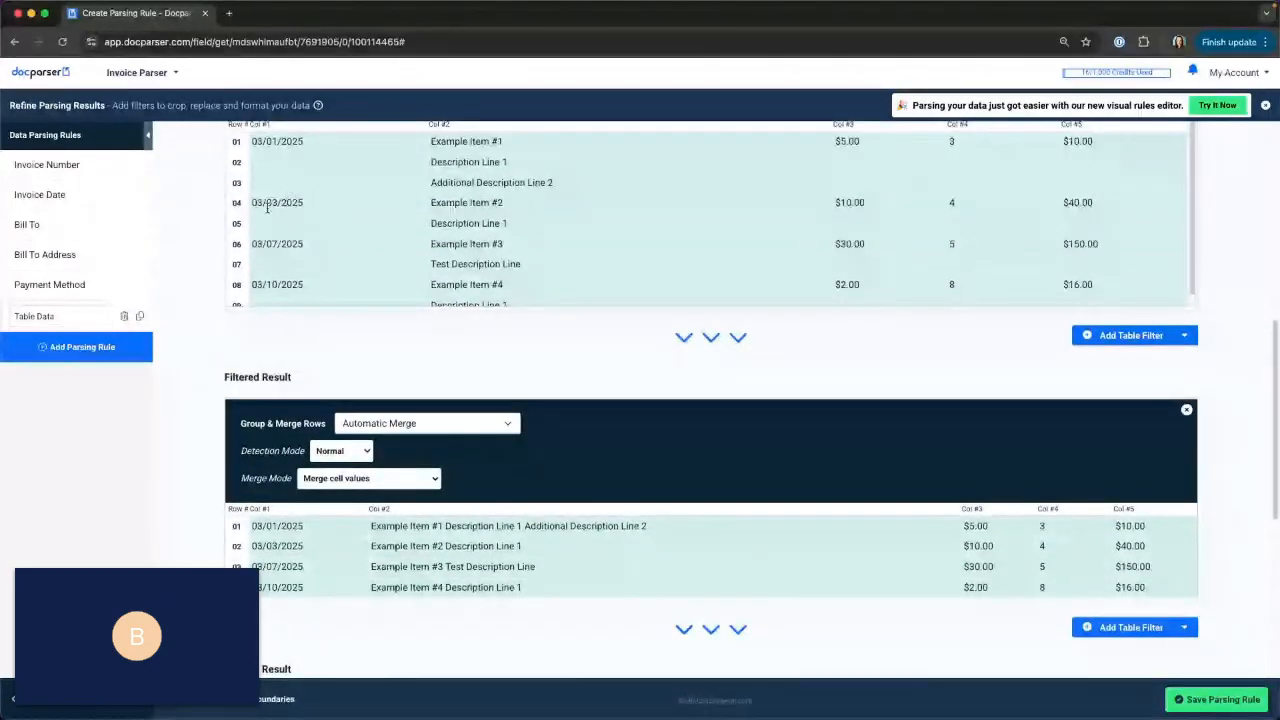
click(455, 424)
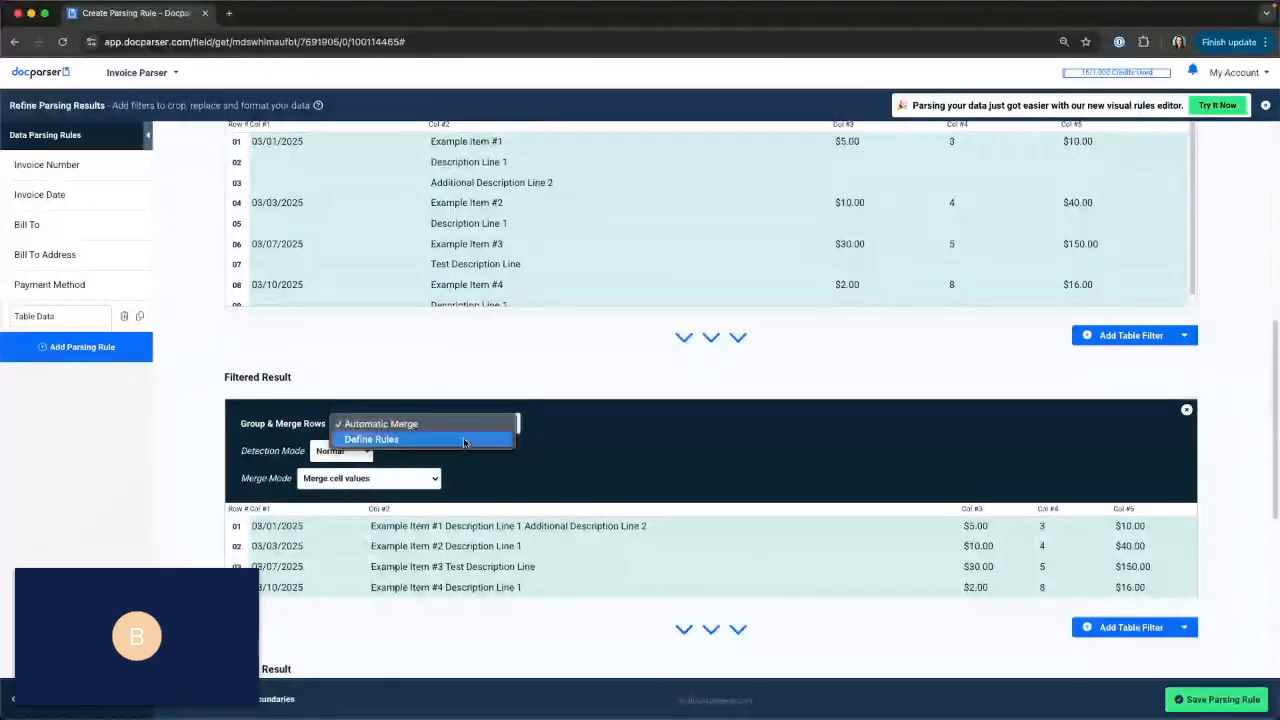
click(464, 441)
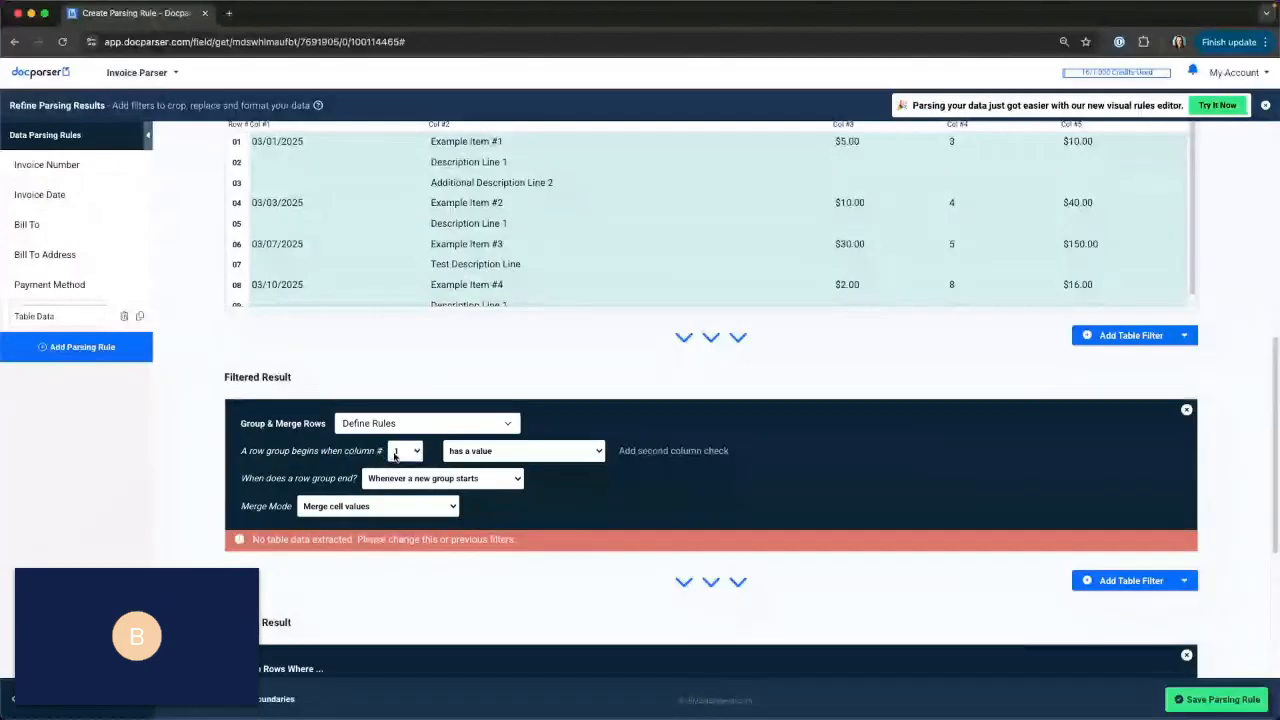
Try columns 3 and 4 as the row group start, and settle on a group beginning when column 5 has a value.
click(405, 451)
click(401, 480)
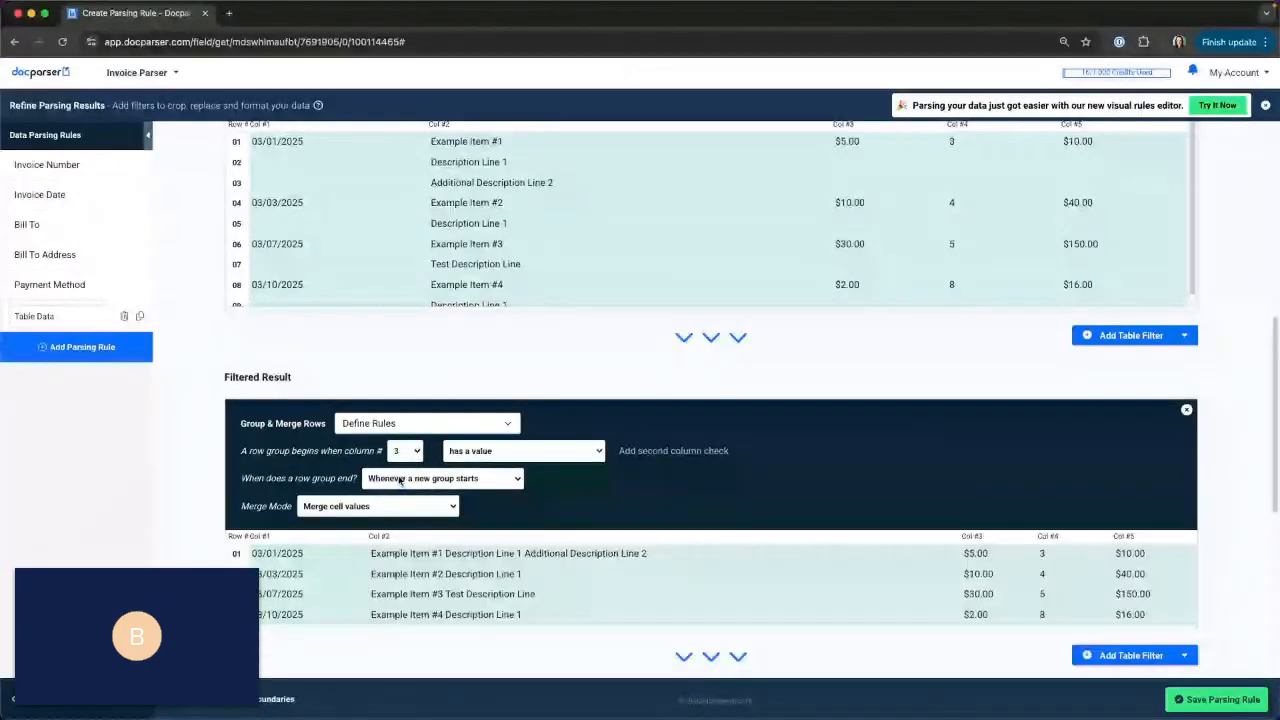
scroll(880, 188, up, 1)
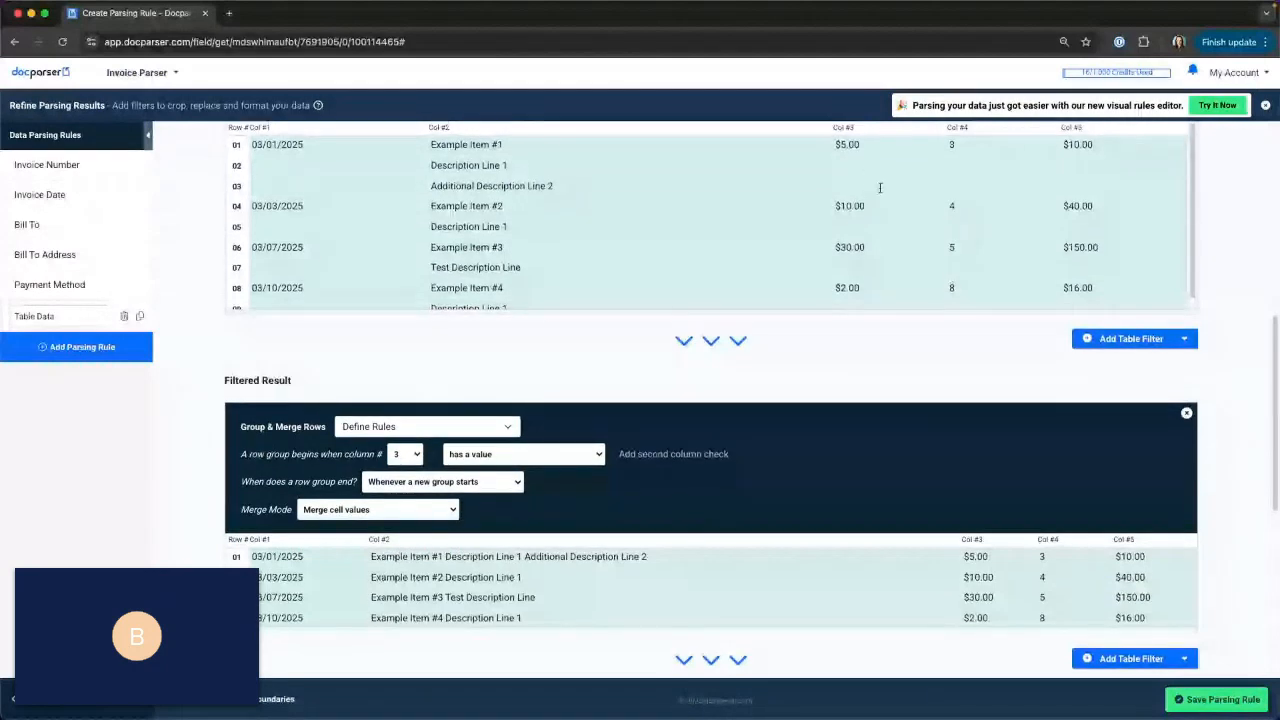
click(414, 457)
click(410, 470)
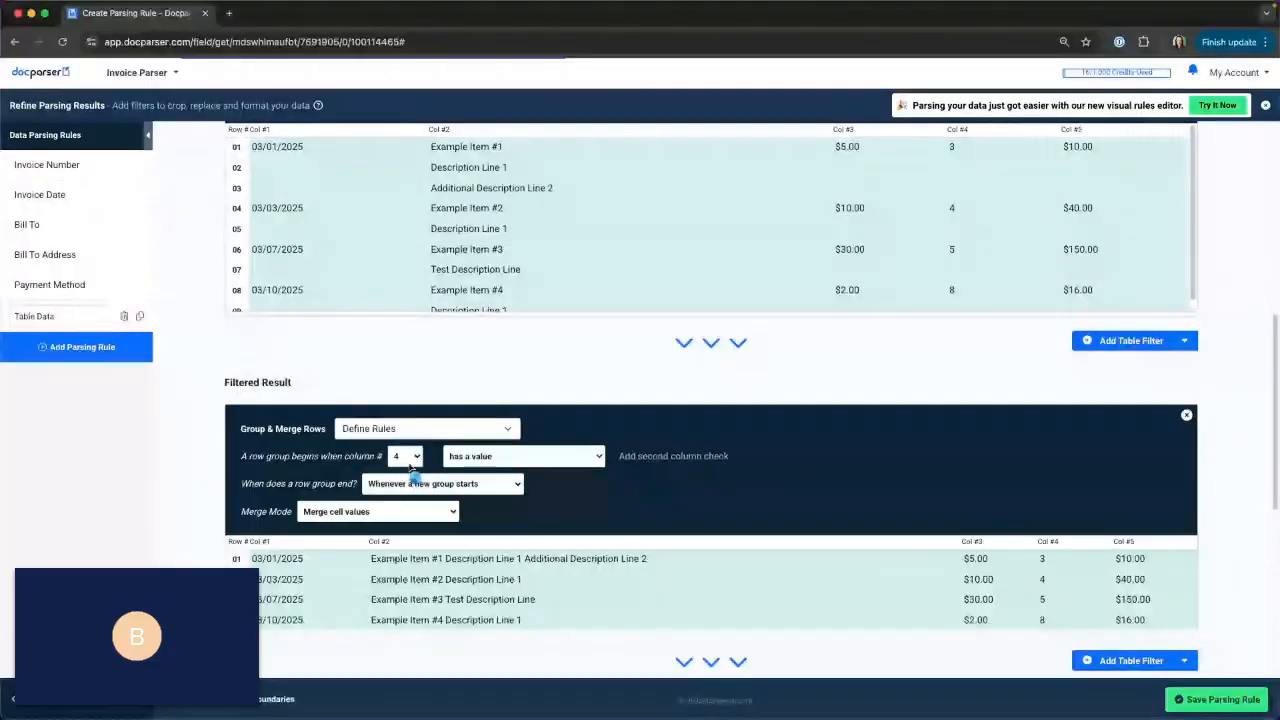
click(410, 457)
click(405, 471)
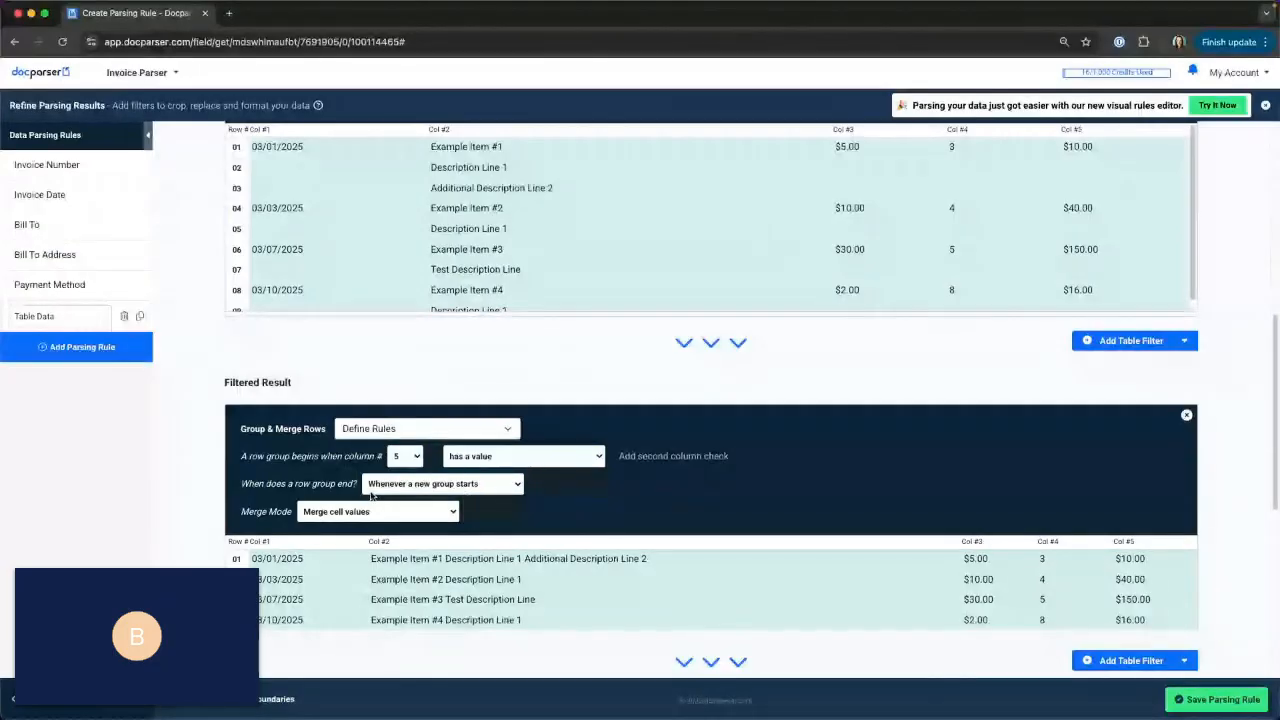
Try ending row groups when cell conditions match, and restore the end condition to whenever a new group starts.
click(380, 486)
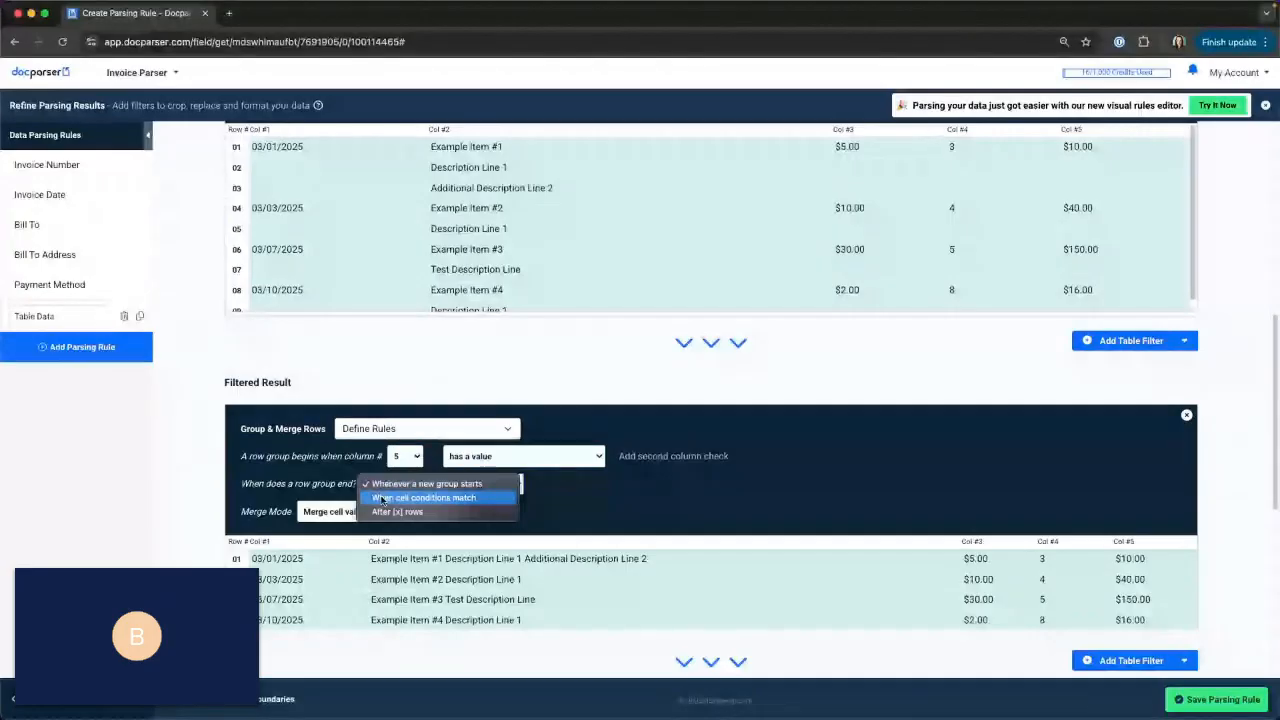
click(381, 498)
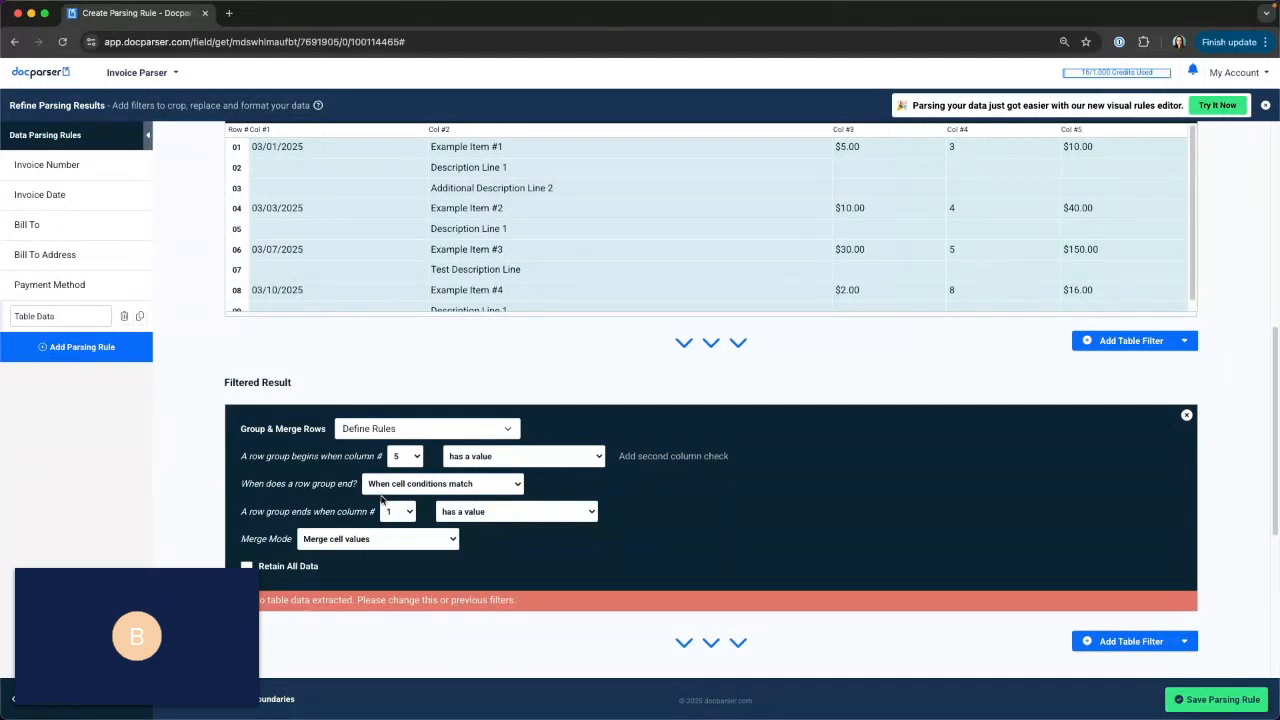
click(395, 485)
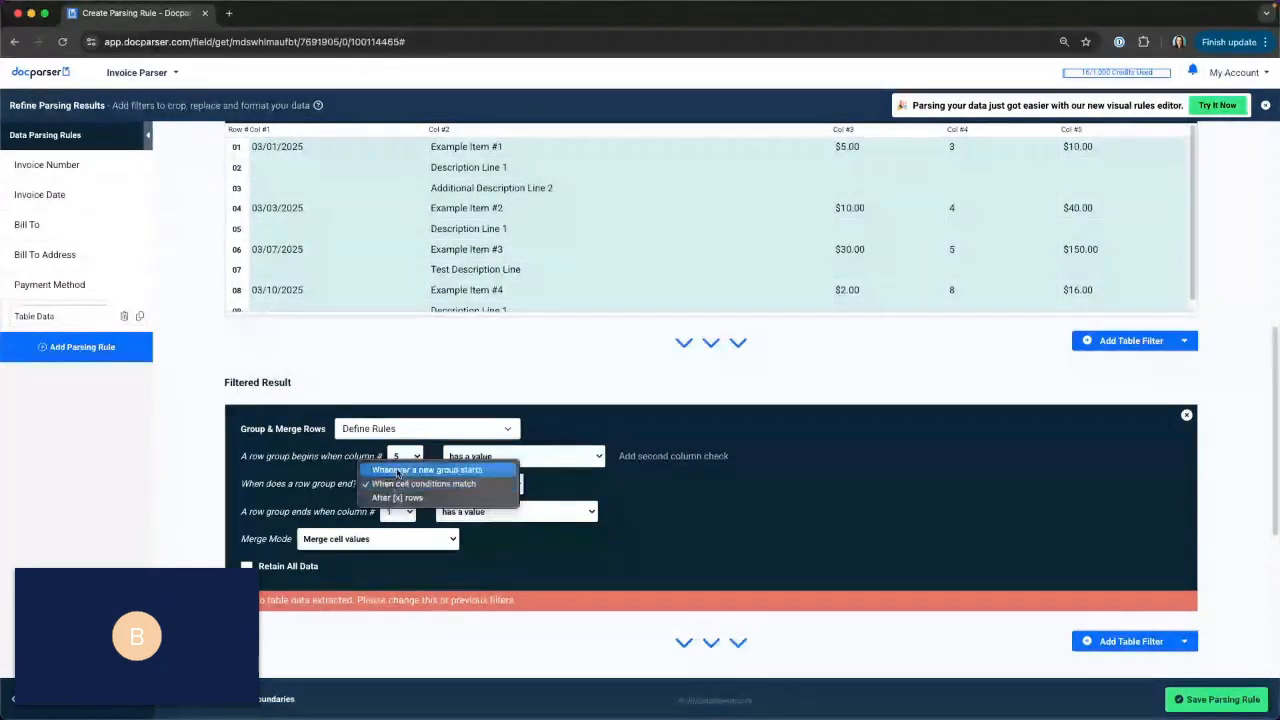
click(398, 472)
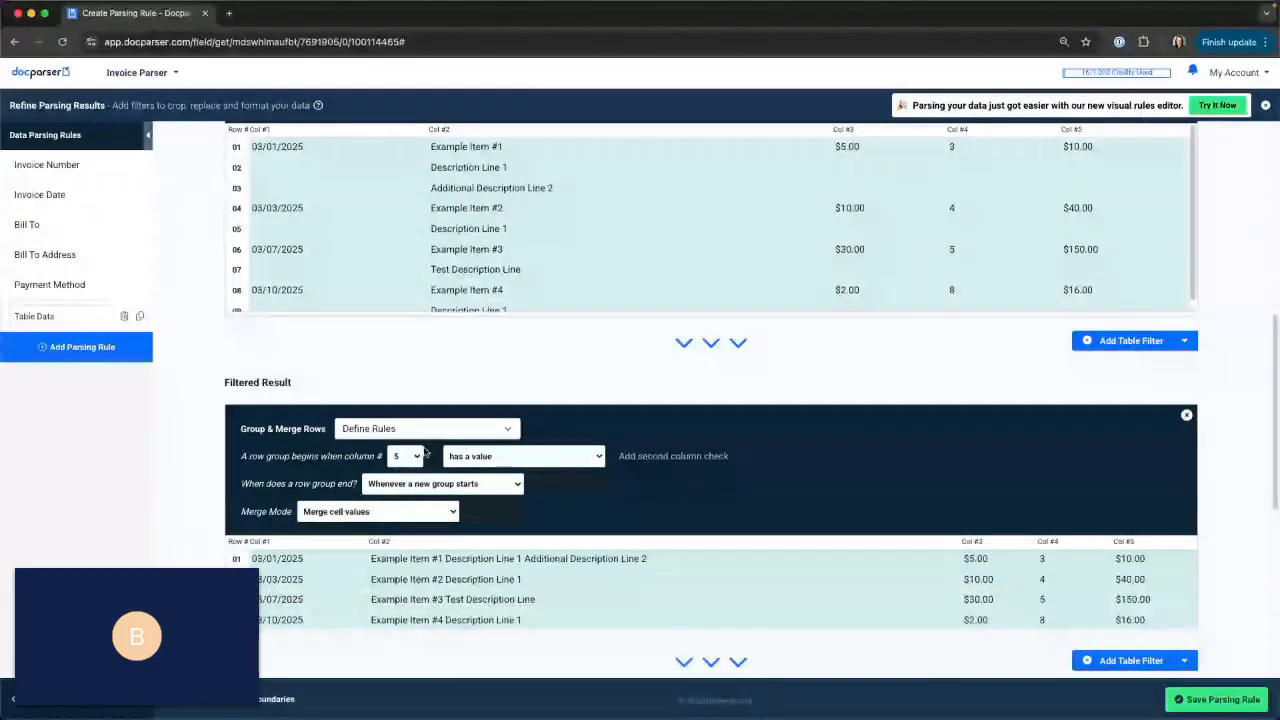
Change the row group's start condition for column 5 to "is an amount [0-9$€£¥]".
click(557, 458)
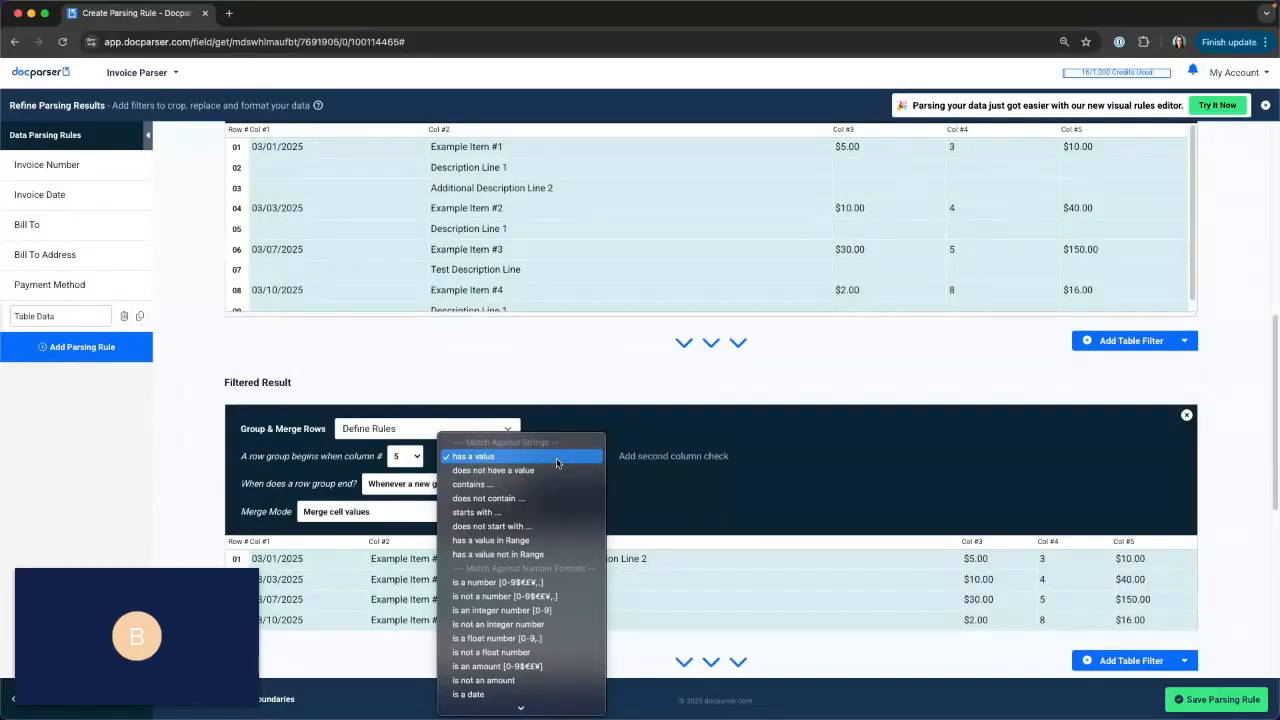
scroll(557, 462, down, 1)
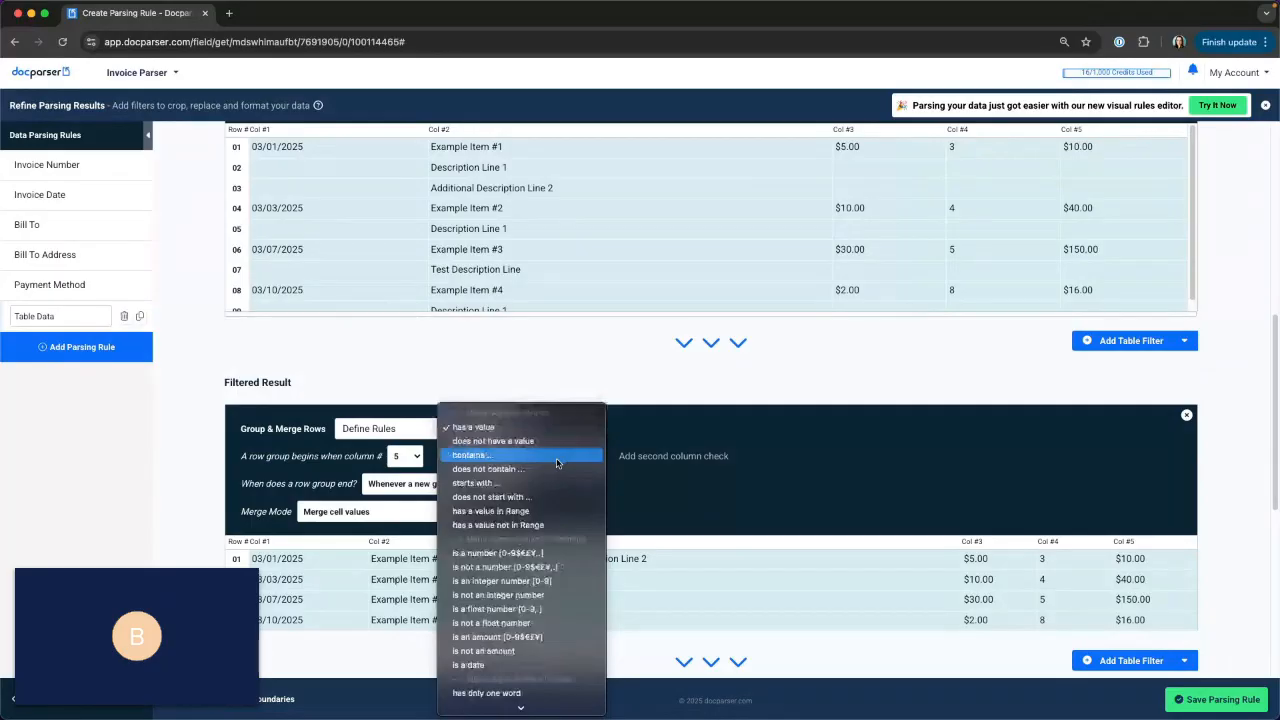
click(532, 636)
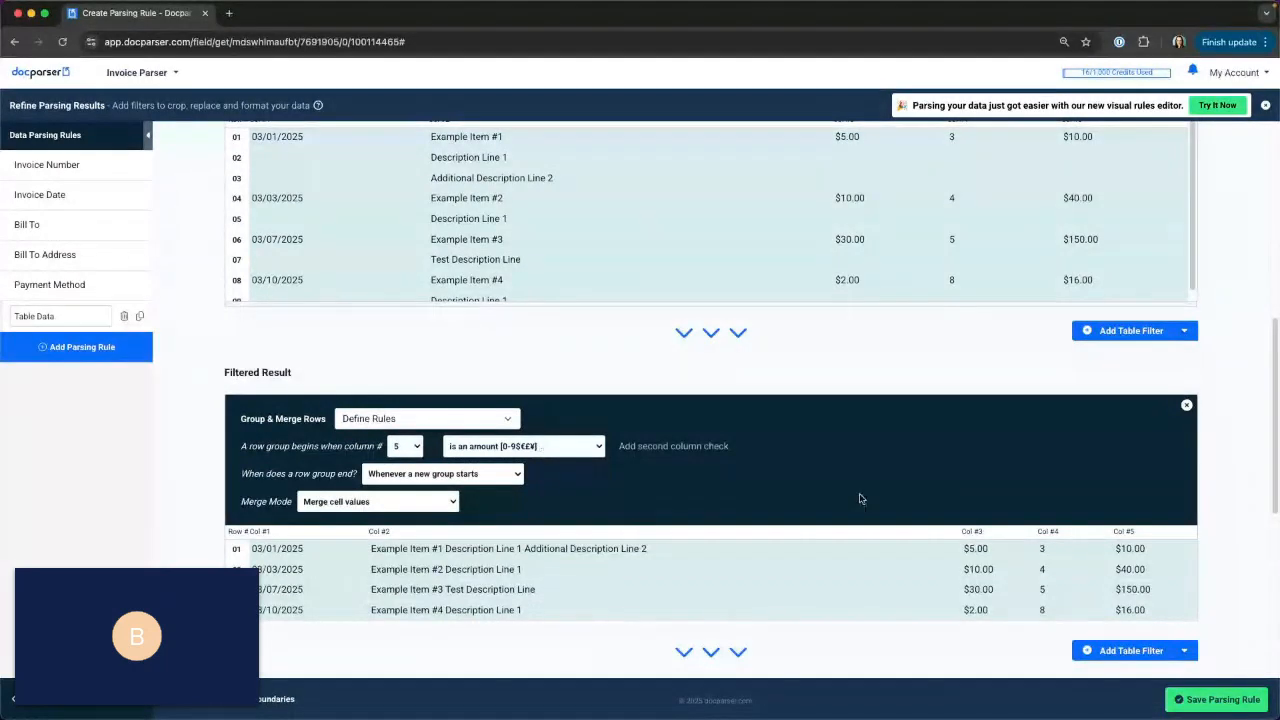
Review the merged descriptions, compare the Append horizontally if not empty and Append horizontally merge modes, and return to Merge cell values.
scroll(661, 514, down, 2)
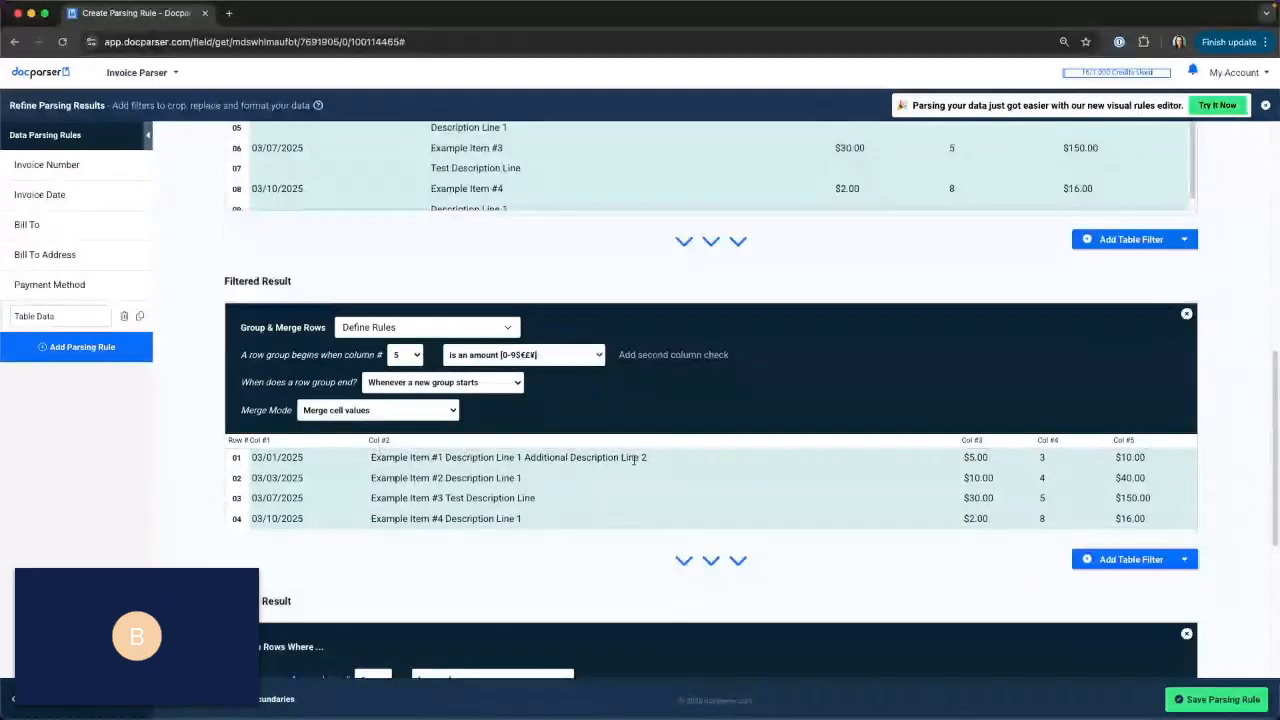
drag(648, 458, 371, 457)
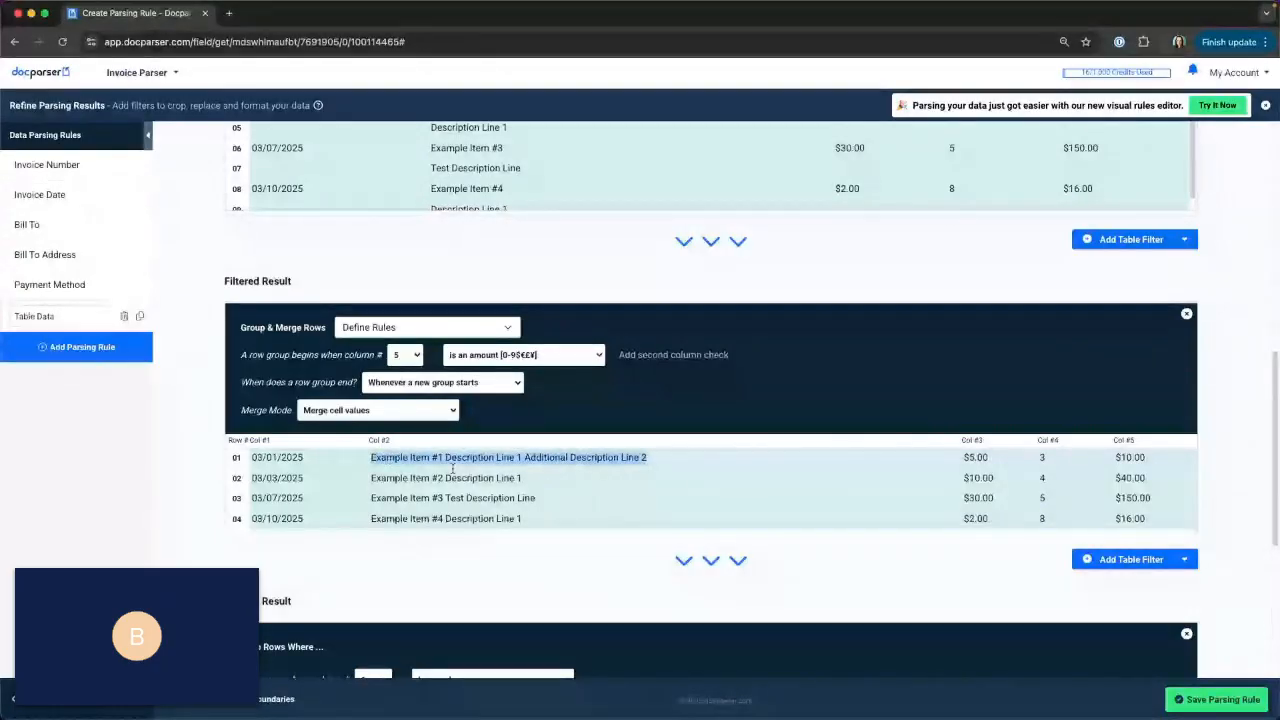
click(600, 474)
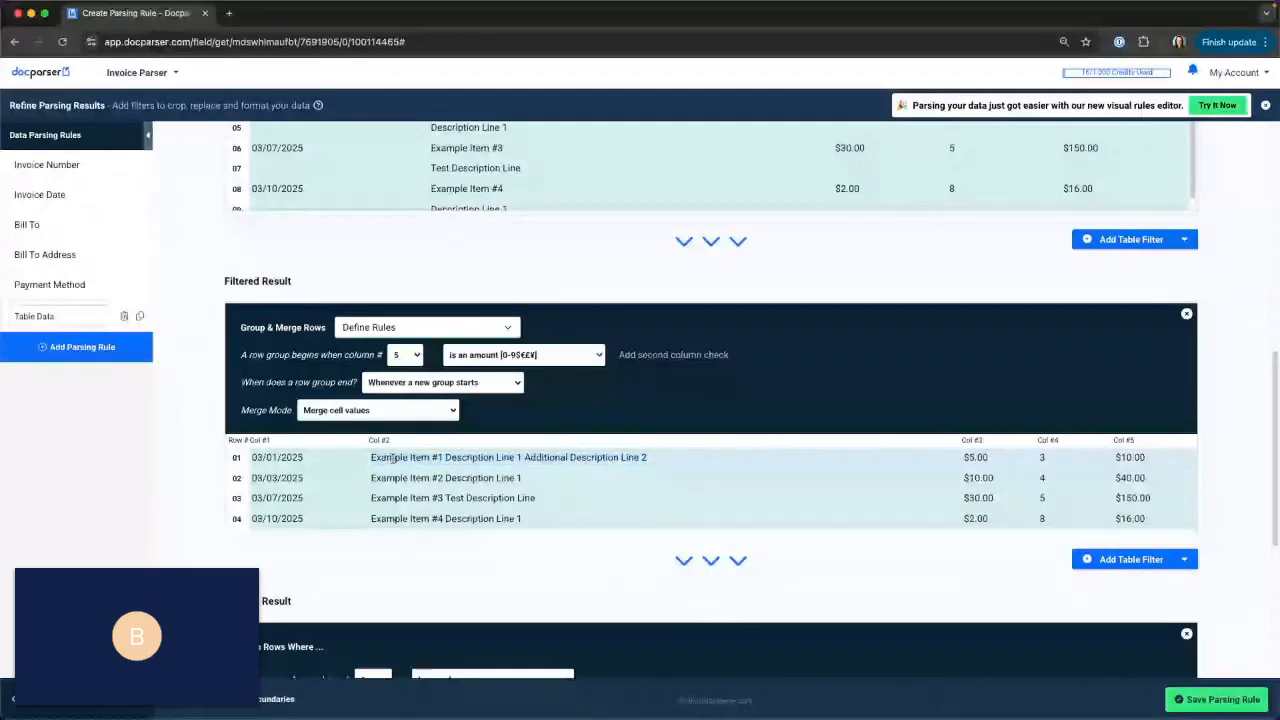
click(395, 410)
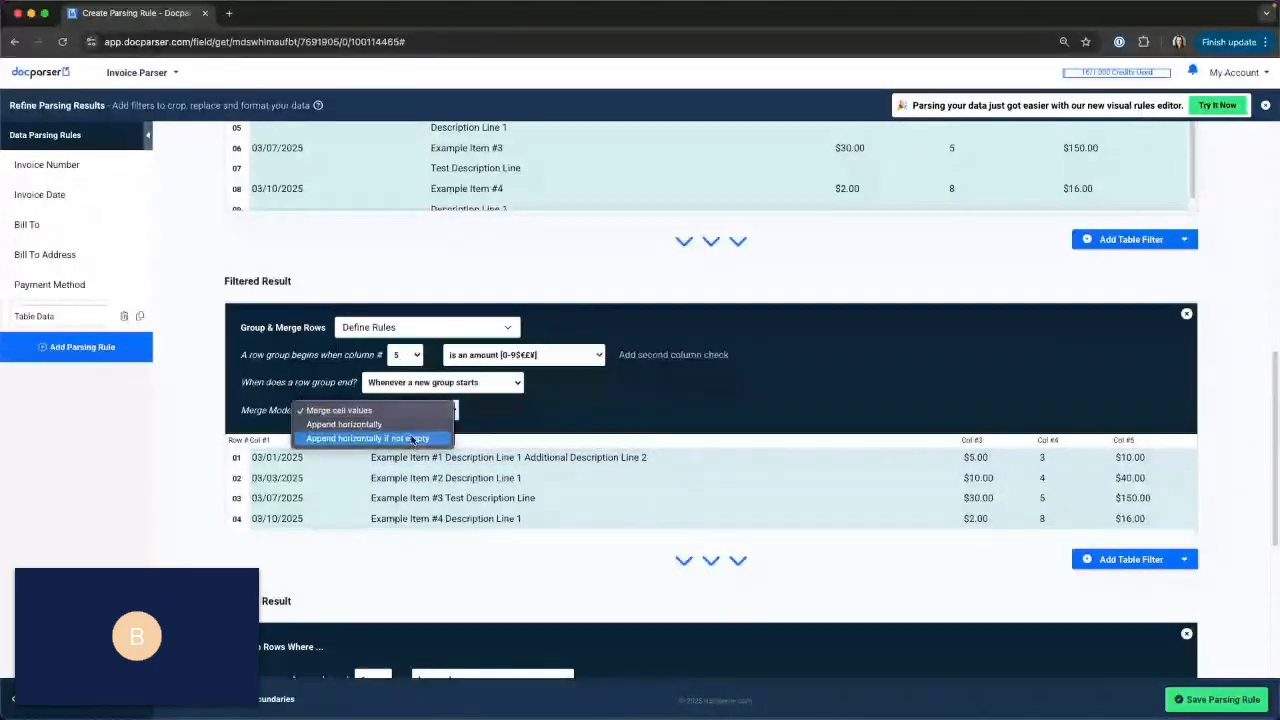
click(405, 434)
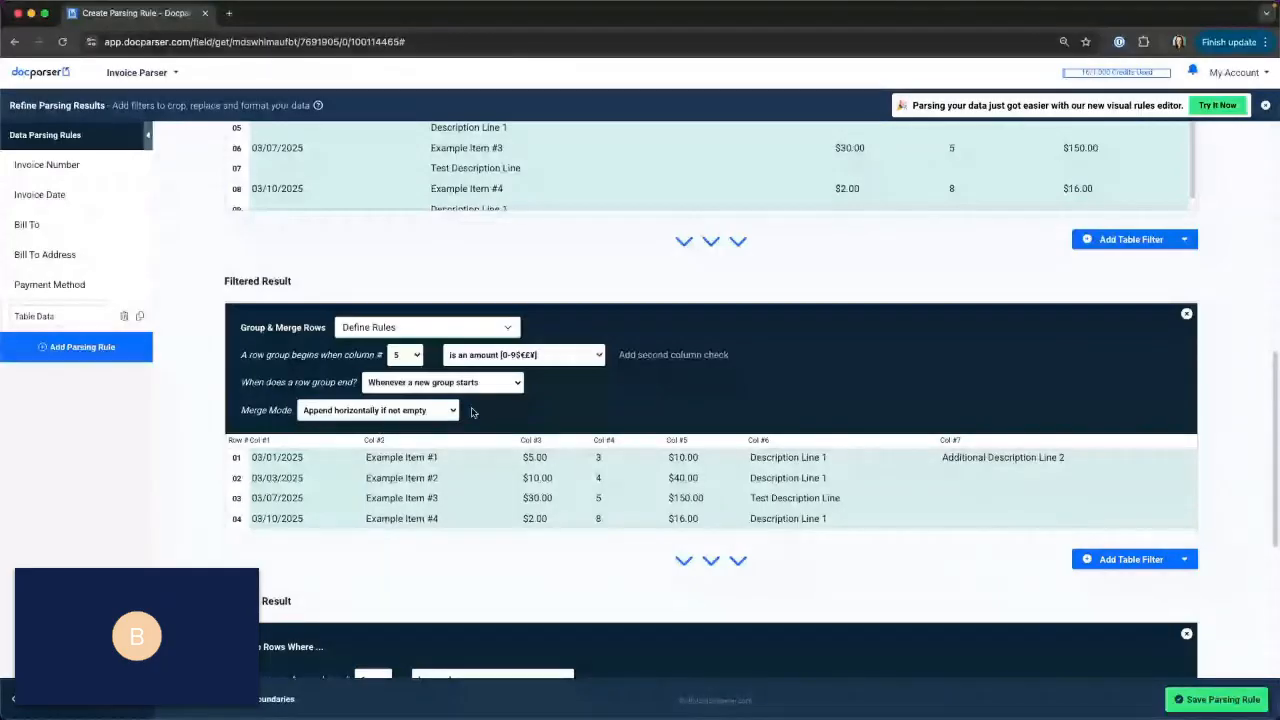
click(420, 410)
click(415, 396)
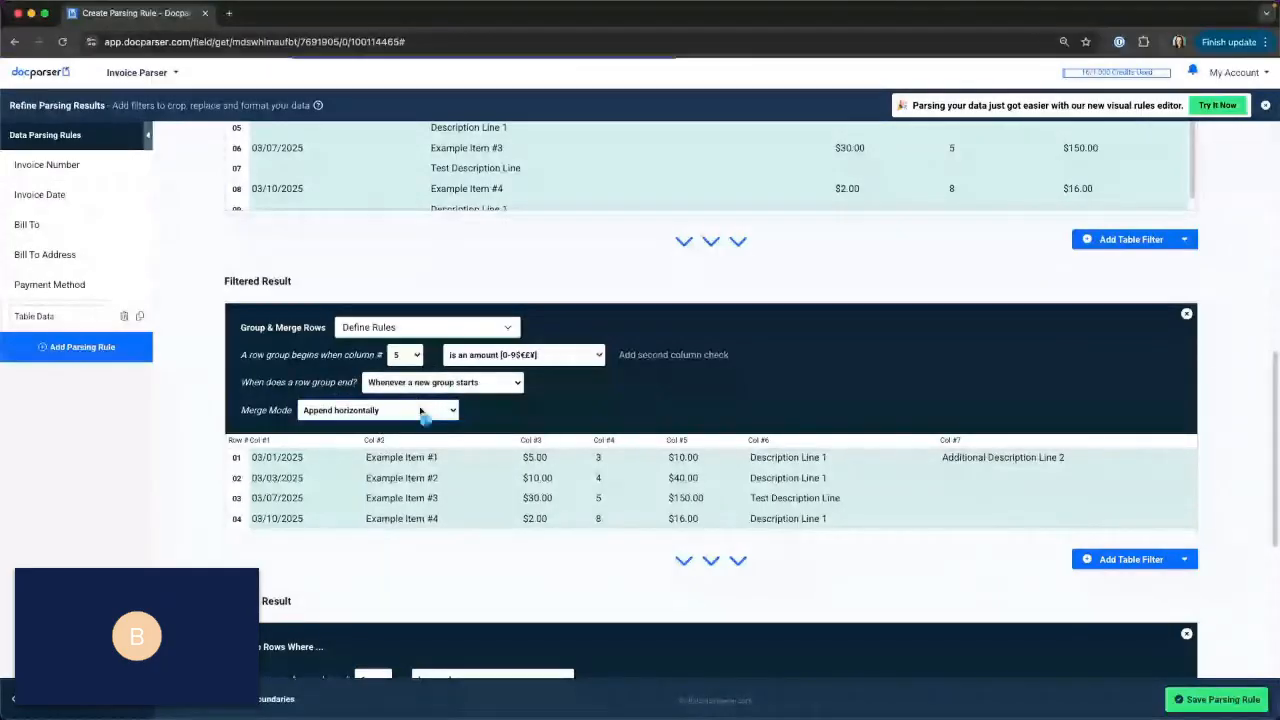
click(417, 412)
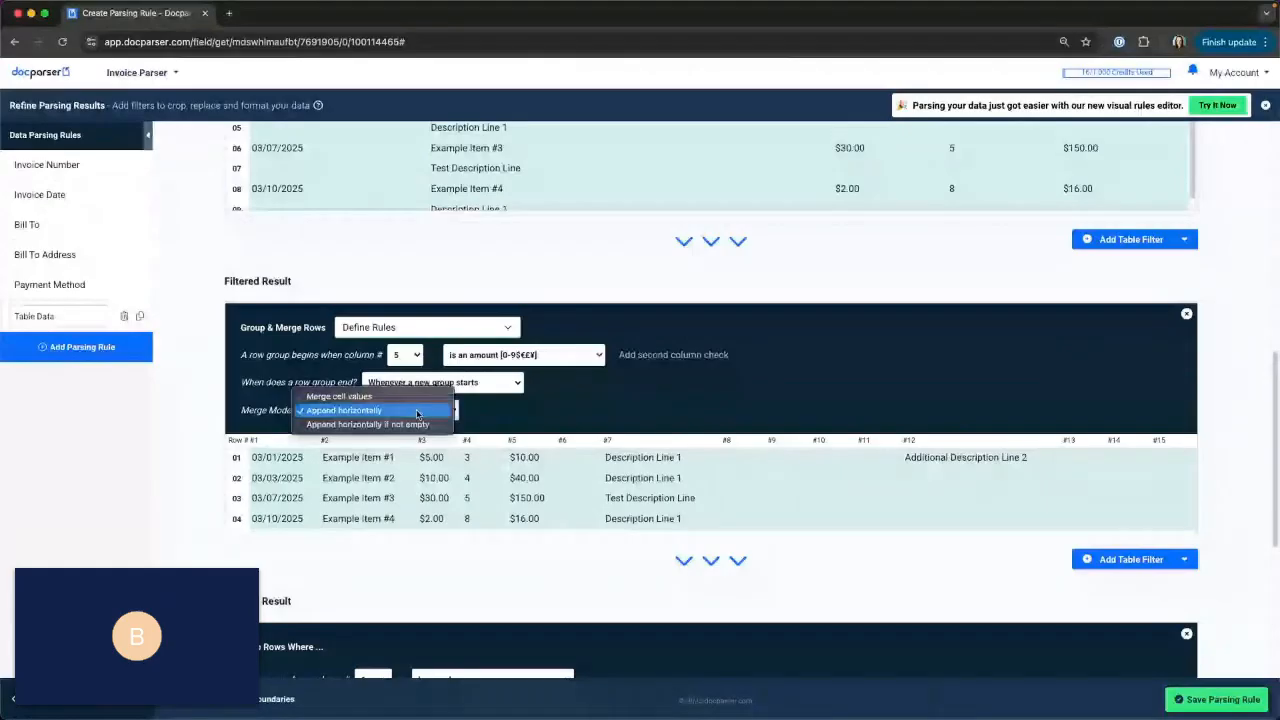
click(410, 426)
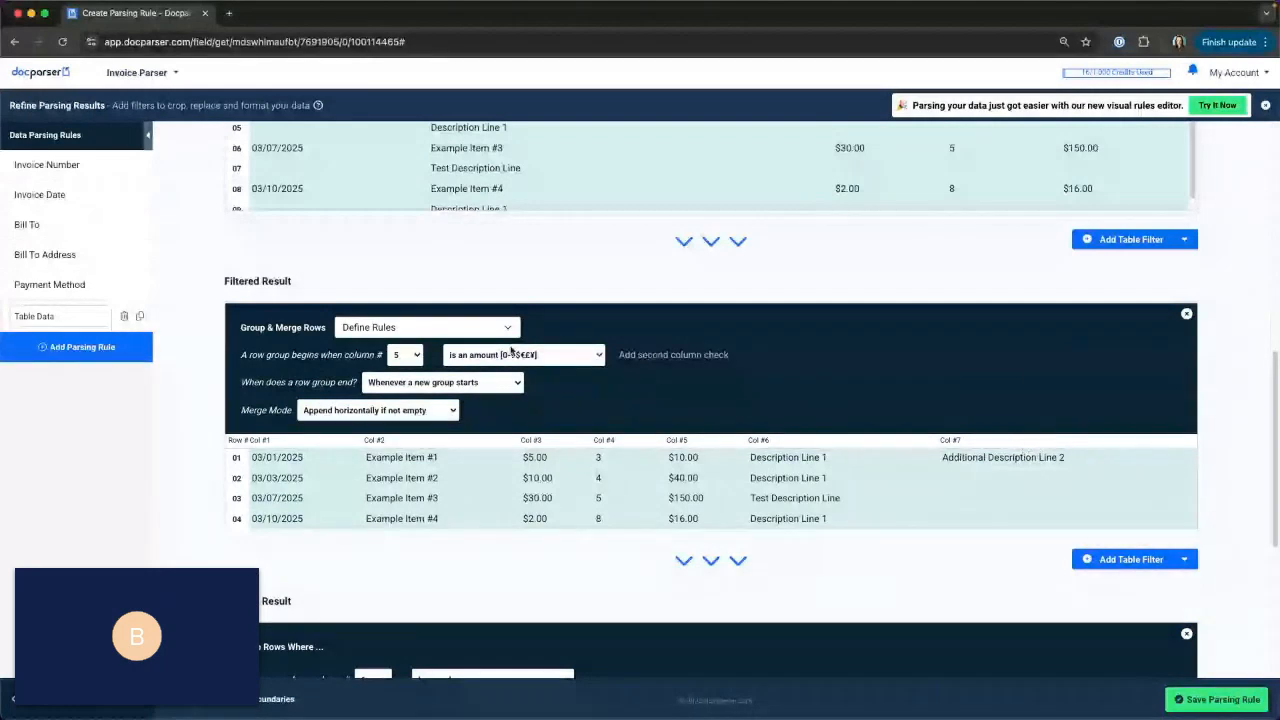
click(383, 414)
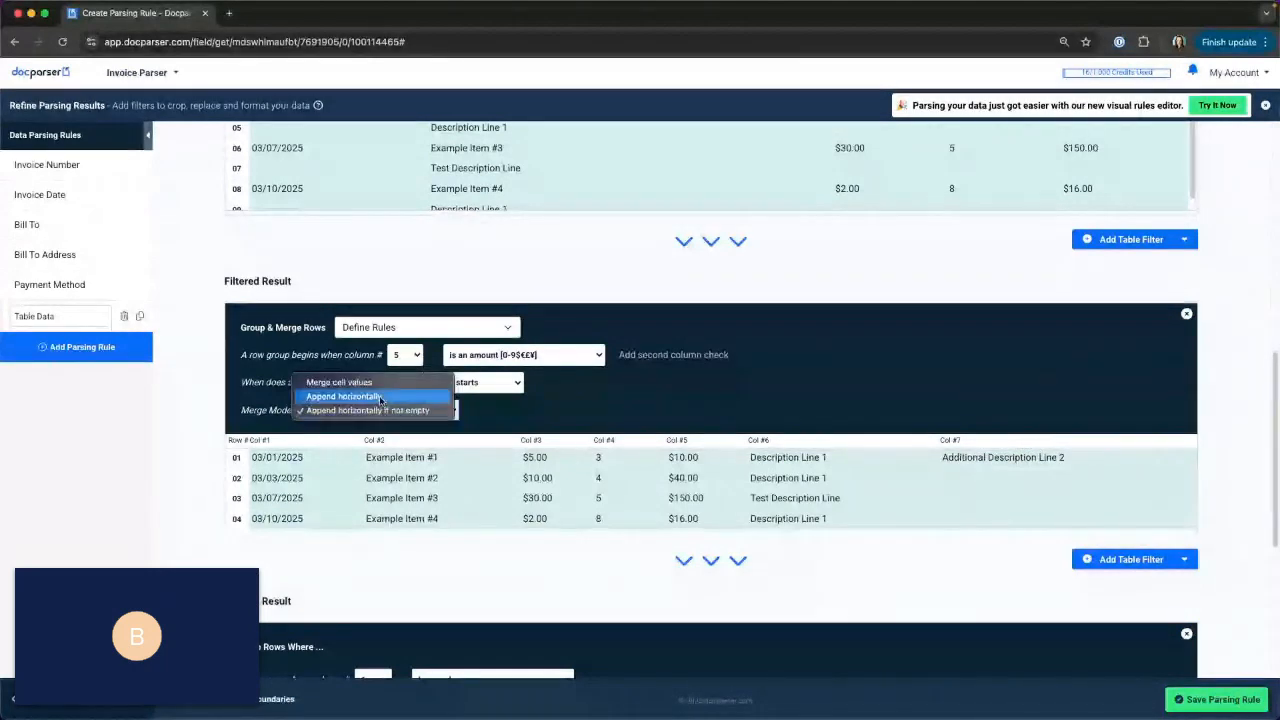
click(340, 382)
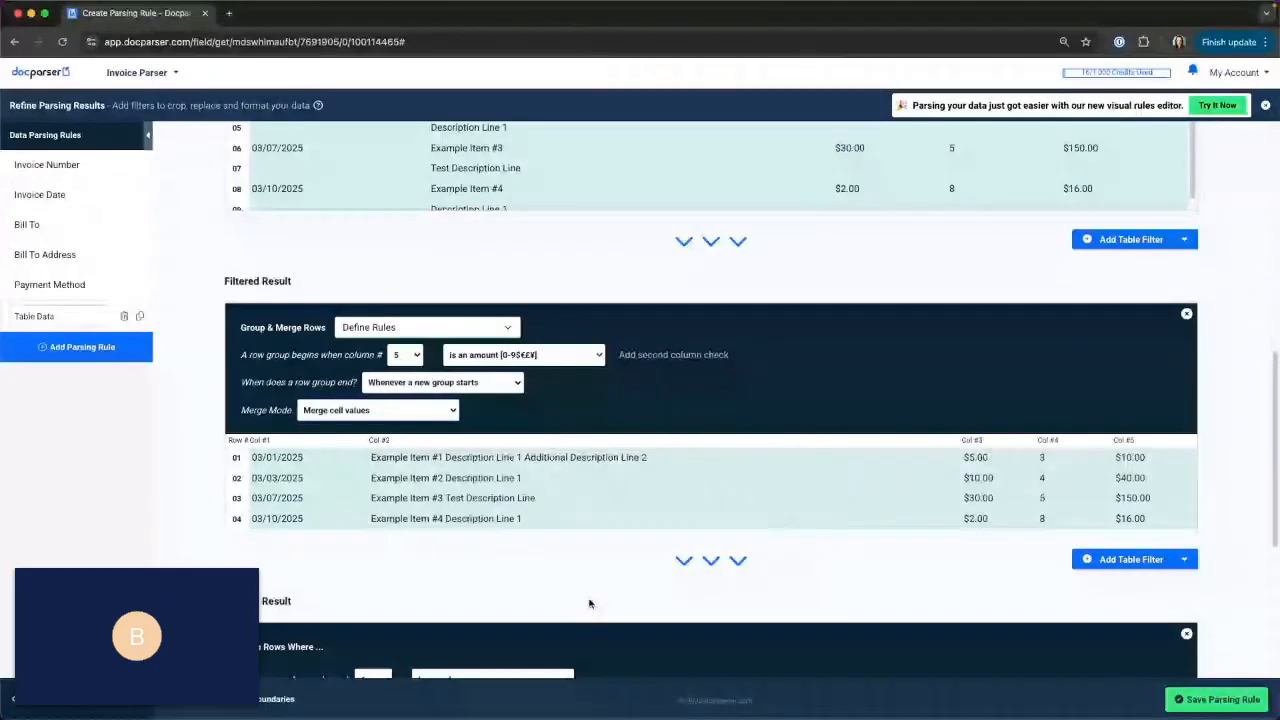
Remove the Keep Rows Where filter and add a Name Column Headers filter after Group & Merge Rows.
scroll(585, 607, down, 5)
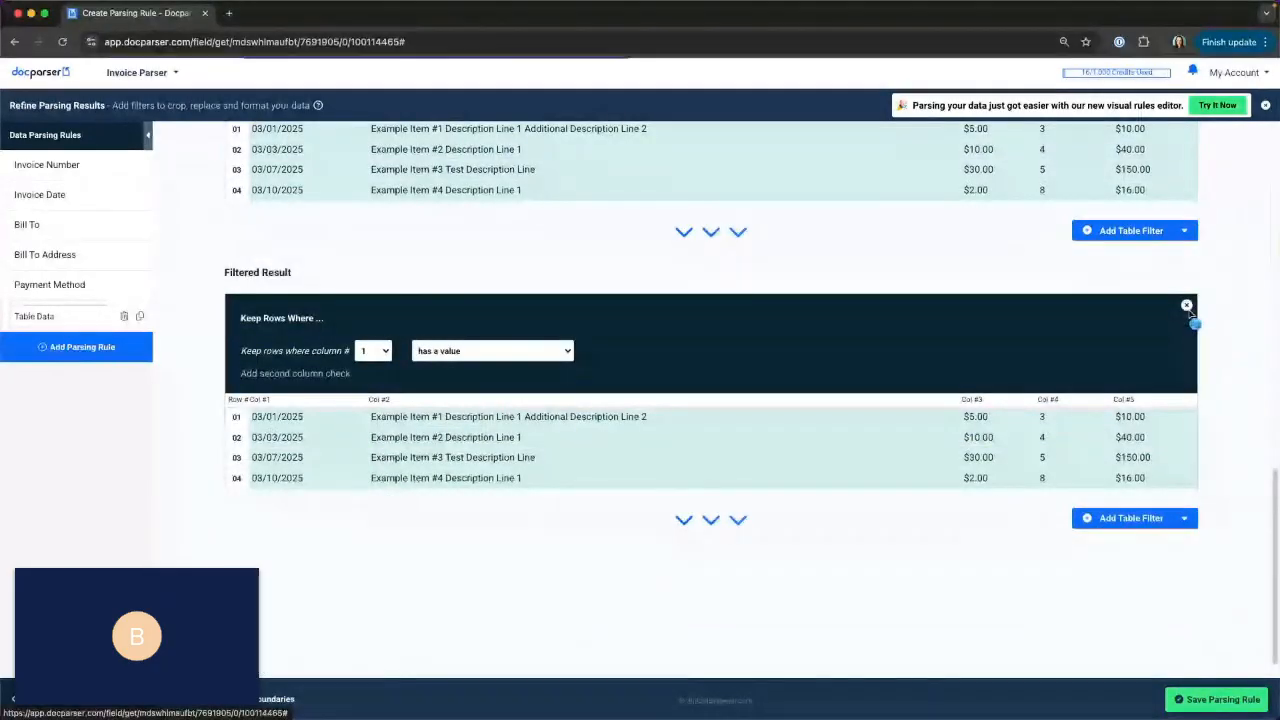
click(1187, 306)
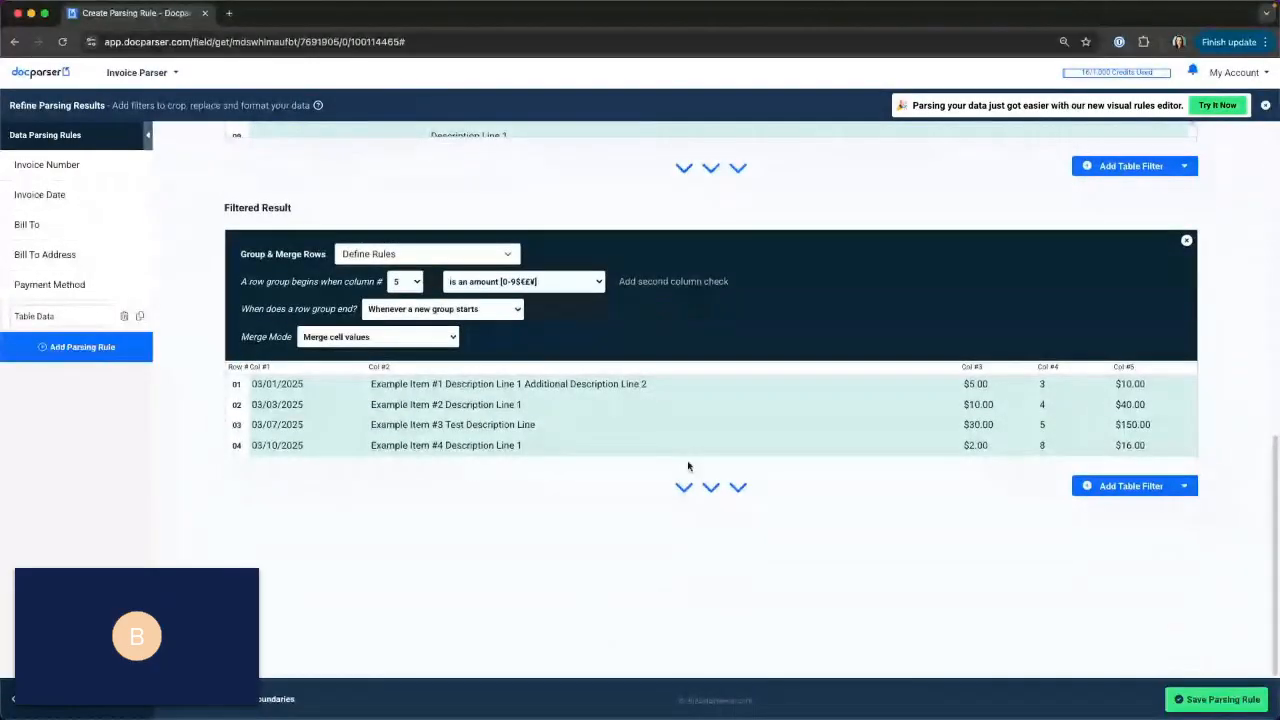
click(1149, 486)
mouse_move(1136, 529)
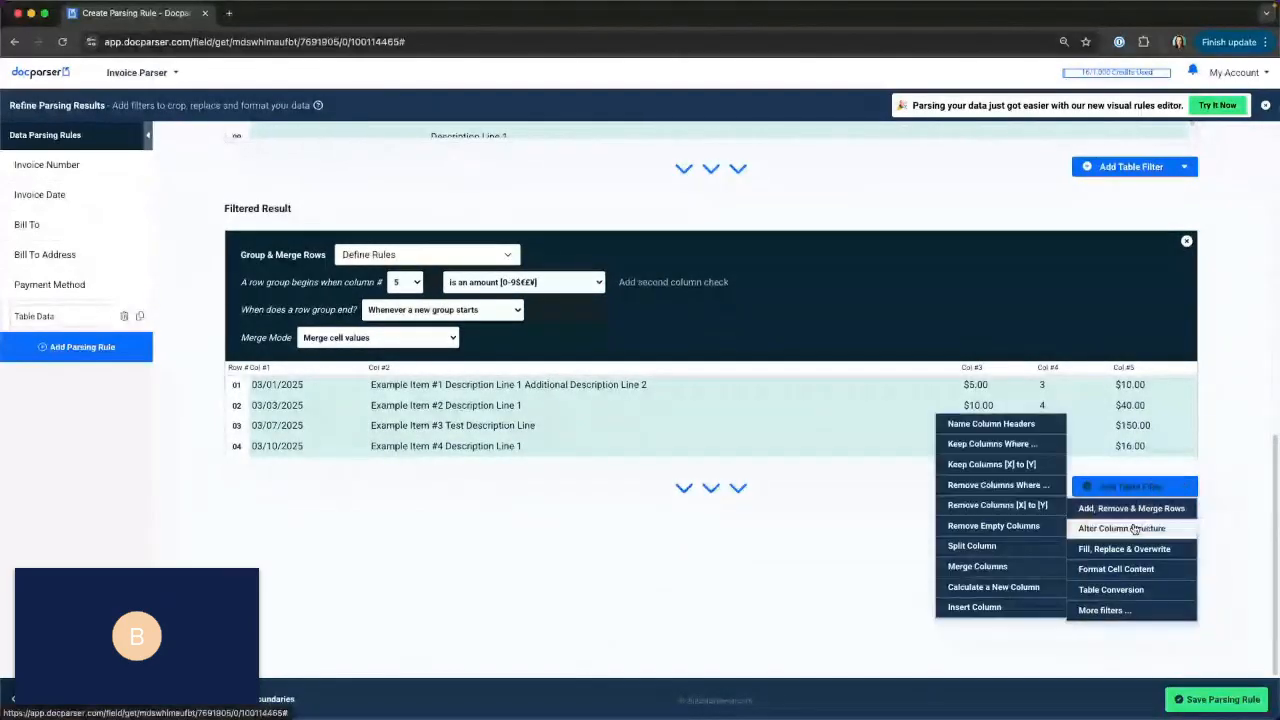
click(963, 428)
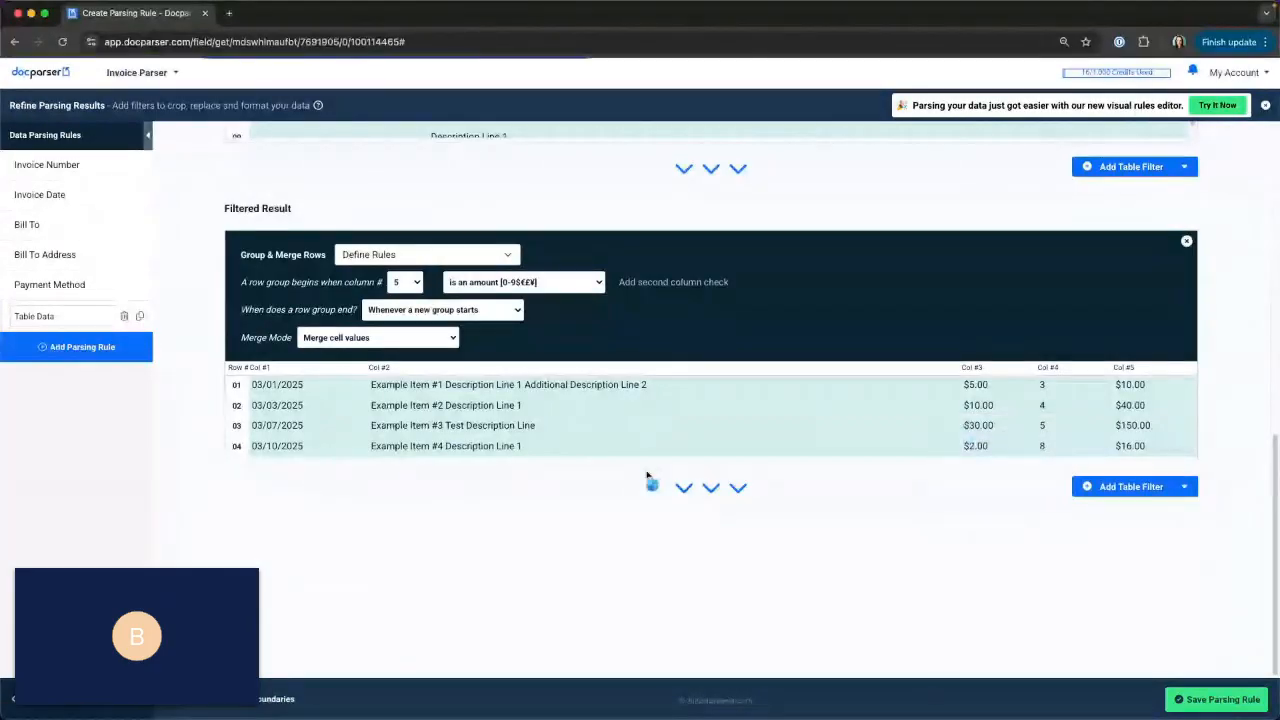
Name the table columns Date, Description, Amount, Qty and Line Total, apply the headers, and save the Table Data parsing rule.
scroll(640, 474, down, 1)
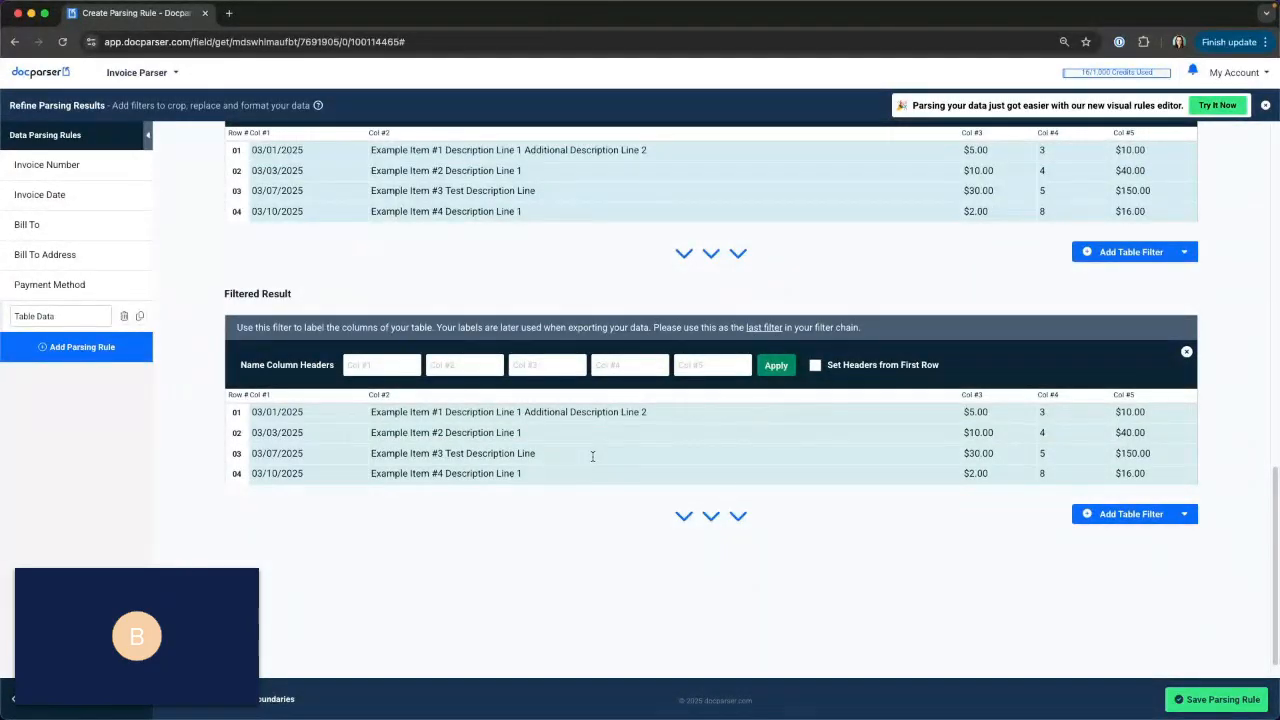
click(408, 364)
text(Date)
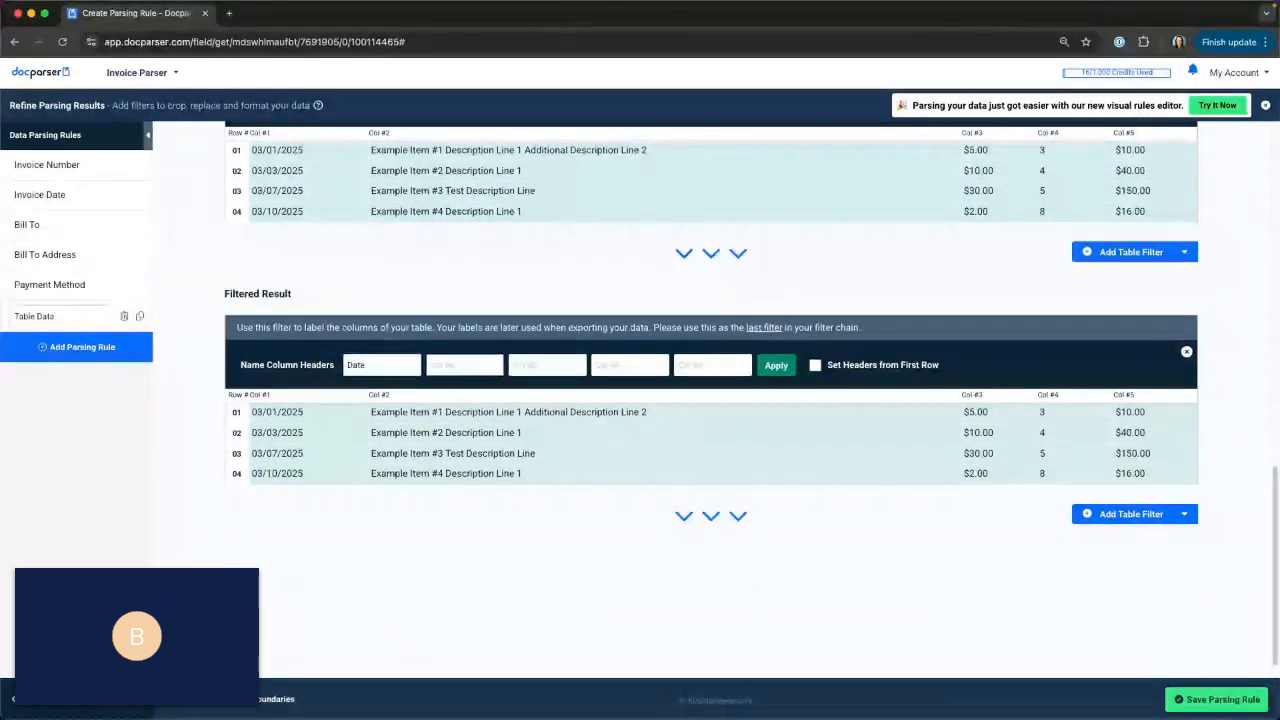
click(469, 368)
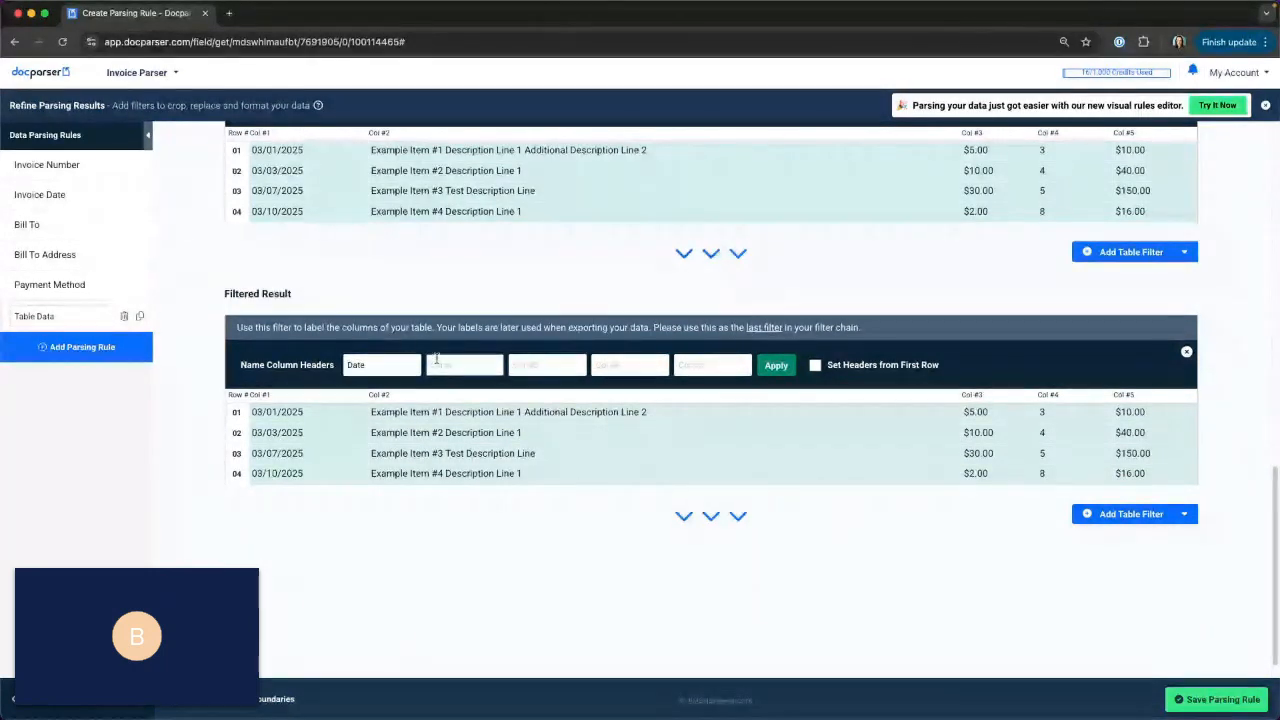
text(Description)
key(Tab)
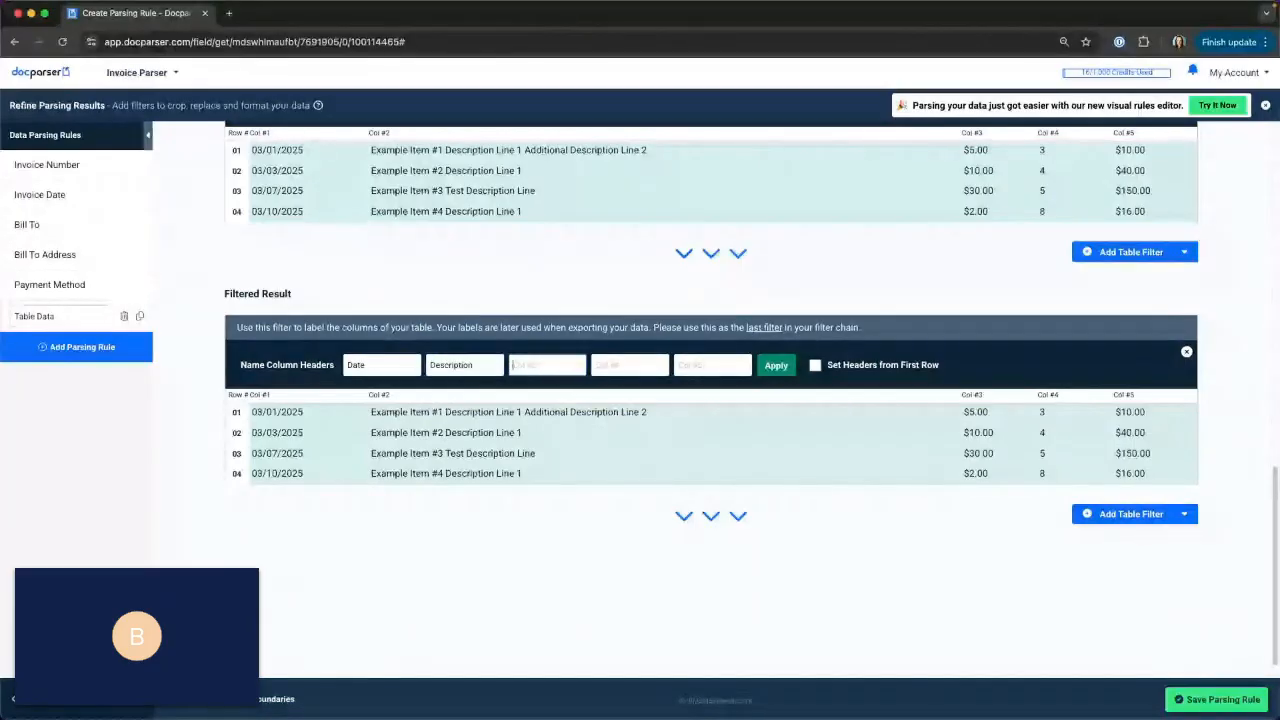
text(Amount)
key(Tab)
text(Qty)
key(Tab)
text(Line Total)
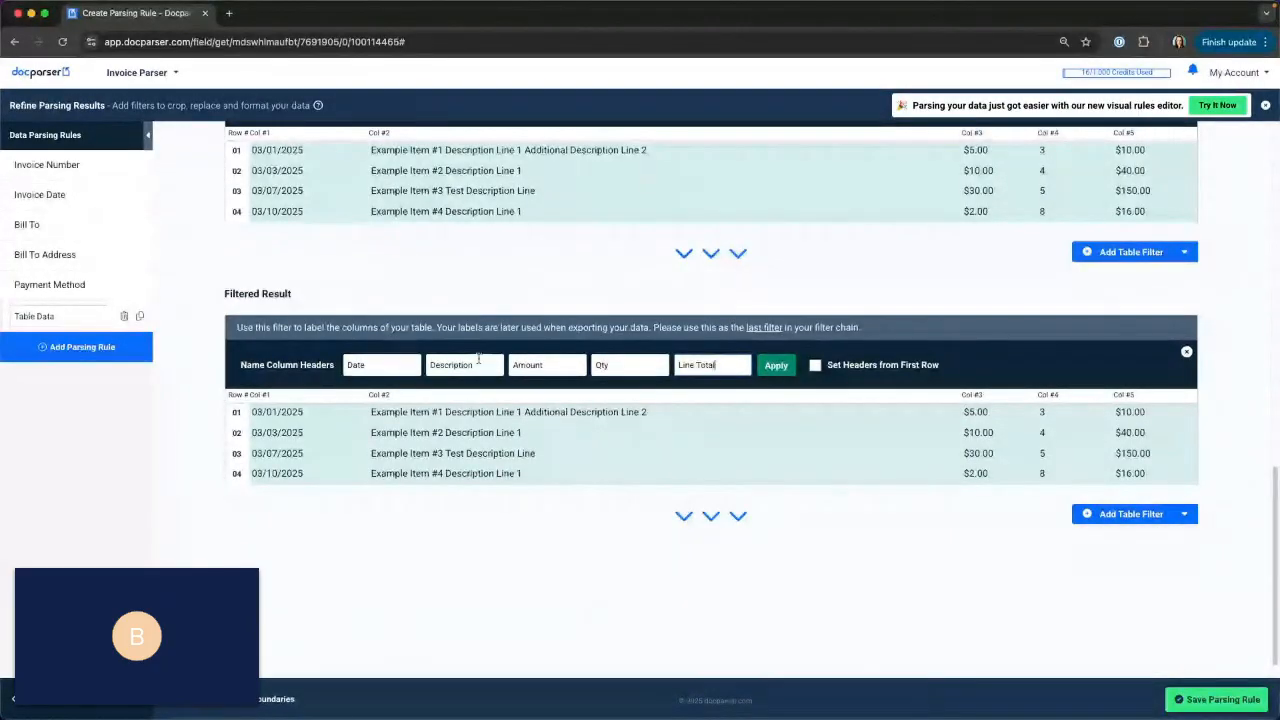
click(781, 366)
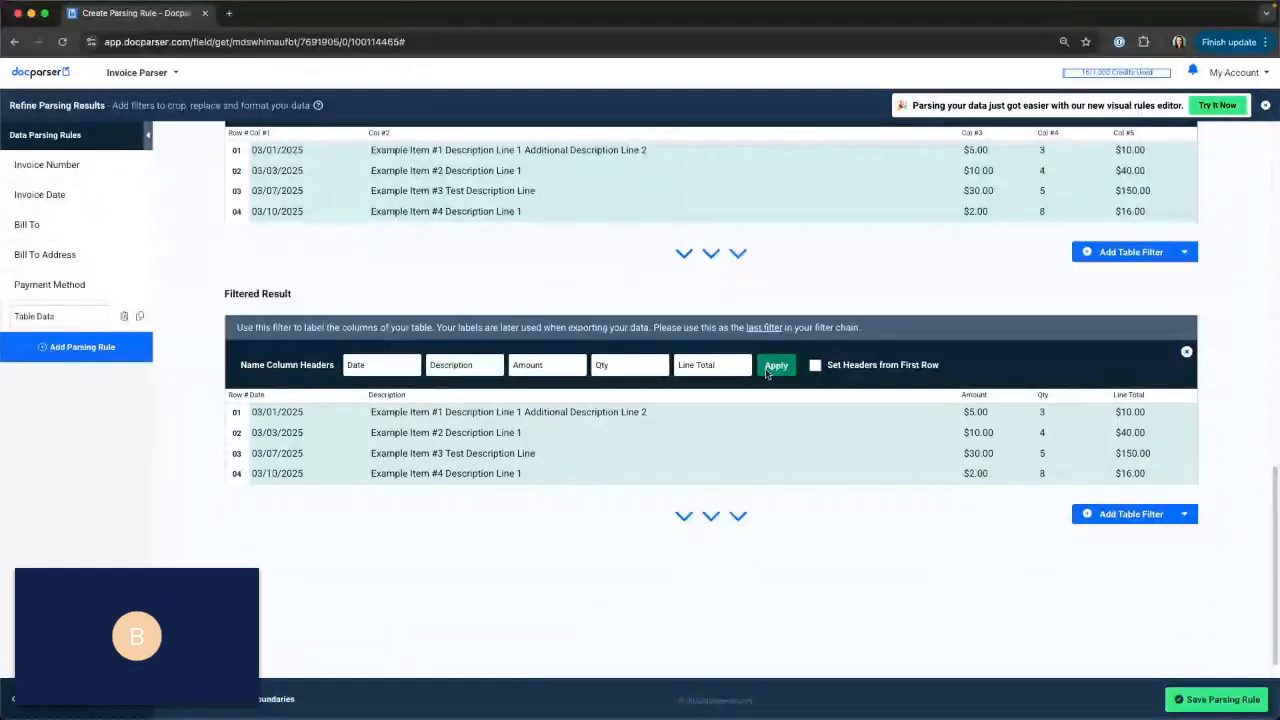
click(1188, 700)
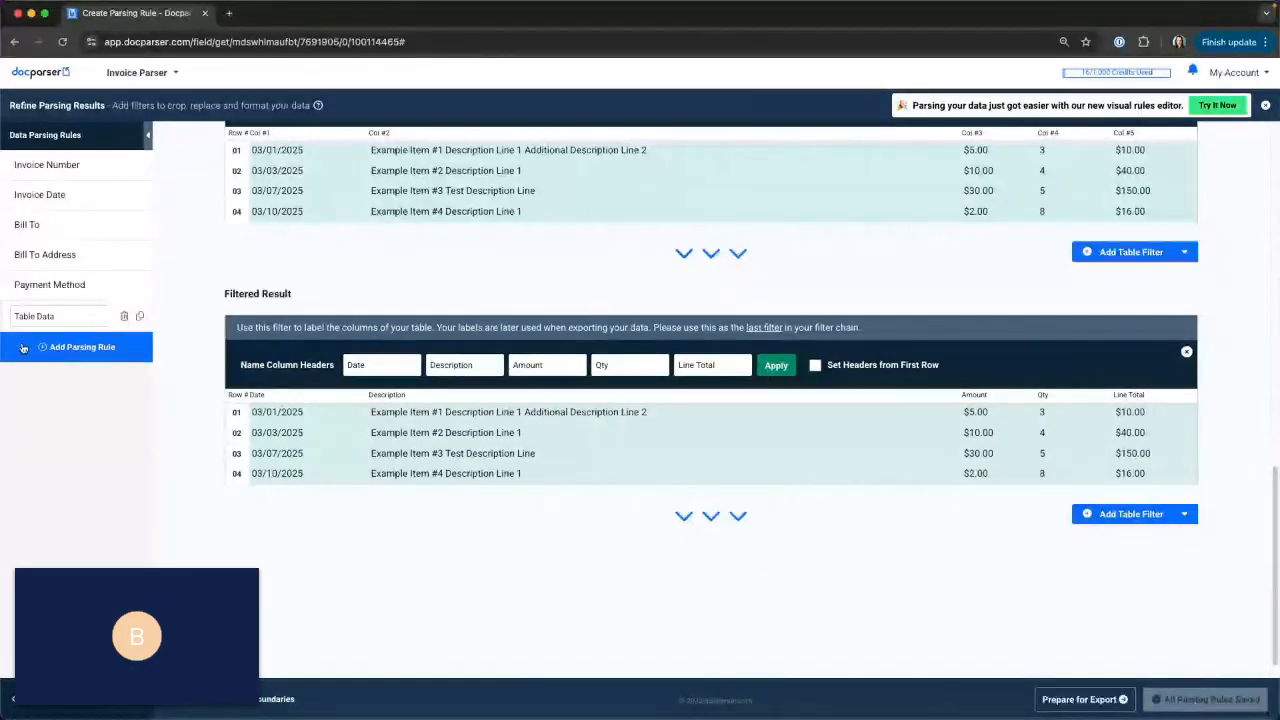
Add a Total, Net & Tax parsing rule named Totals and check the subtotal, tax and total lines in its raw data.
click(70, 358)
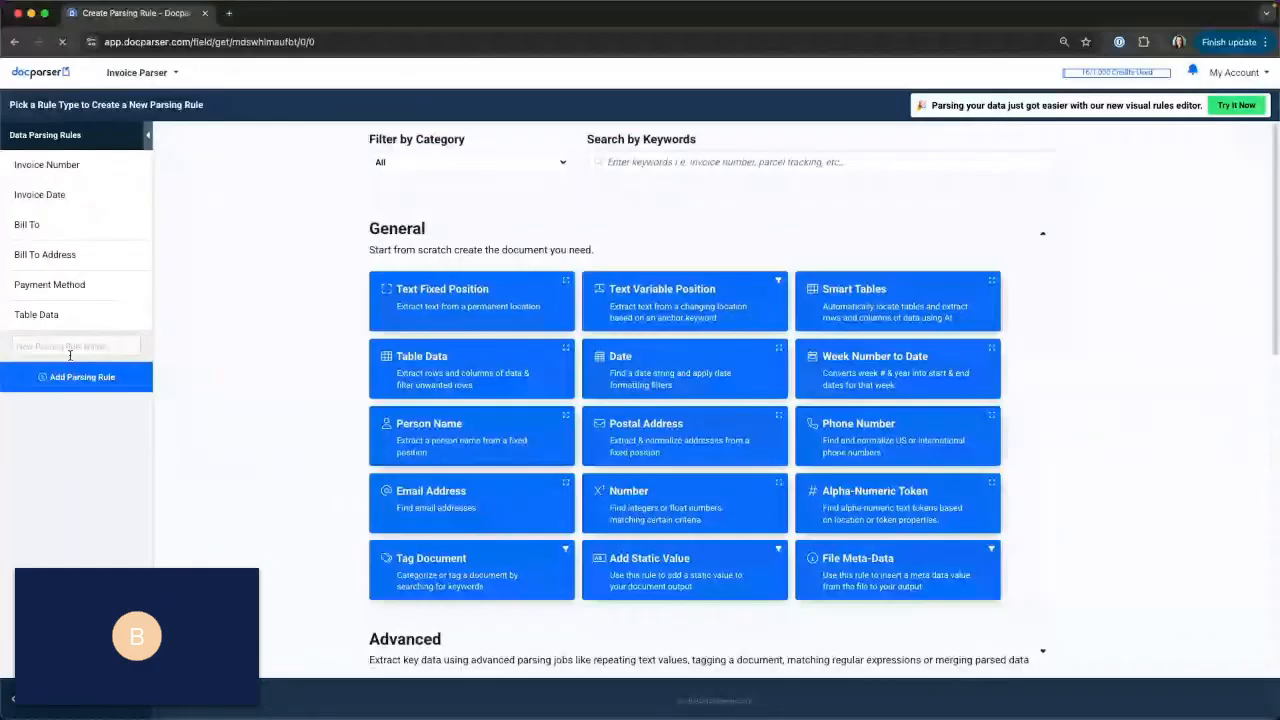
scroll(660, 372, down, 1)
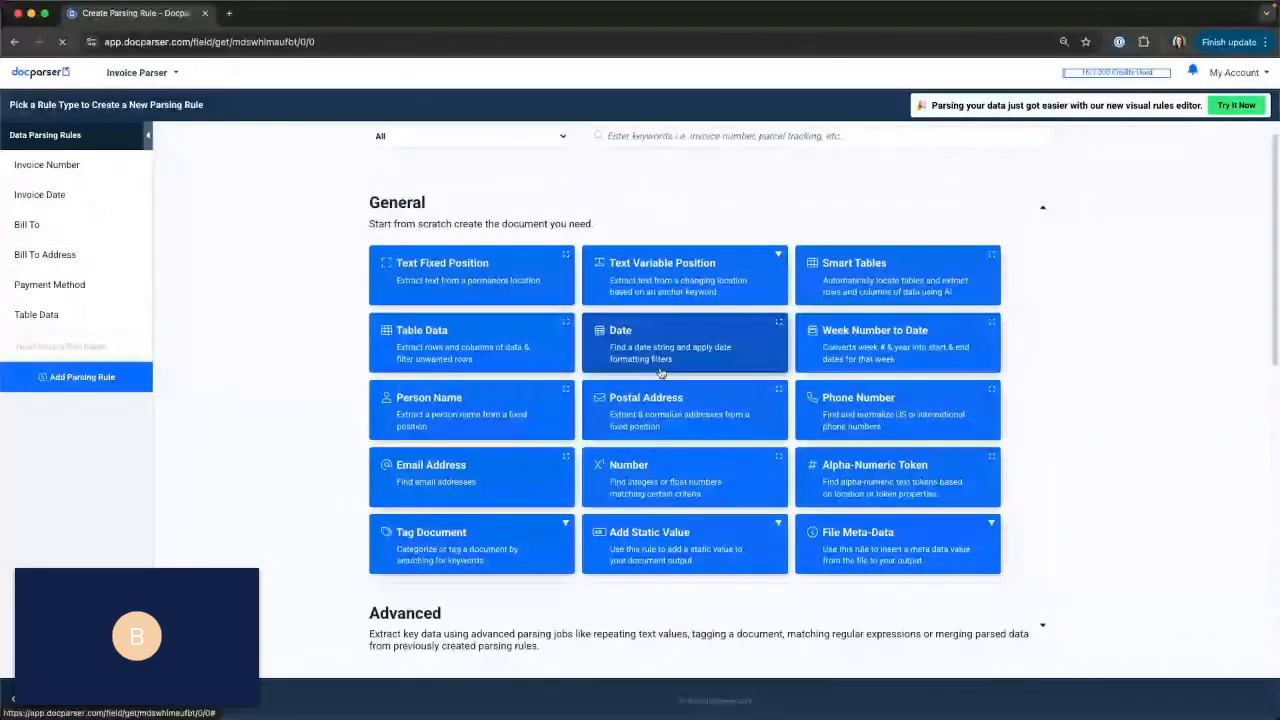
scroll(660, 372, down, 5)
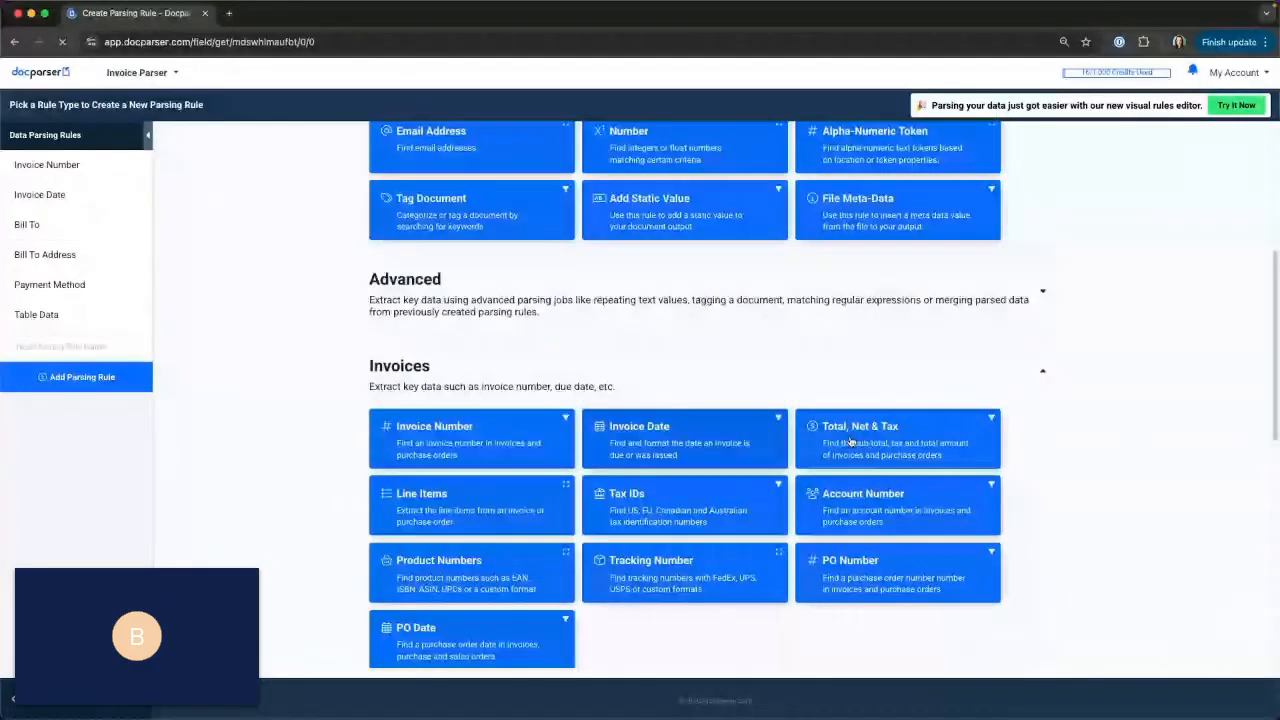
click(907, 431)
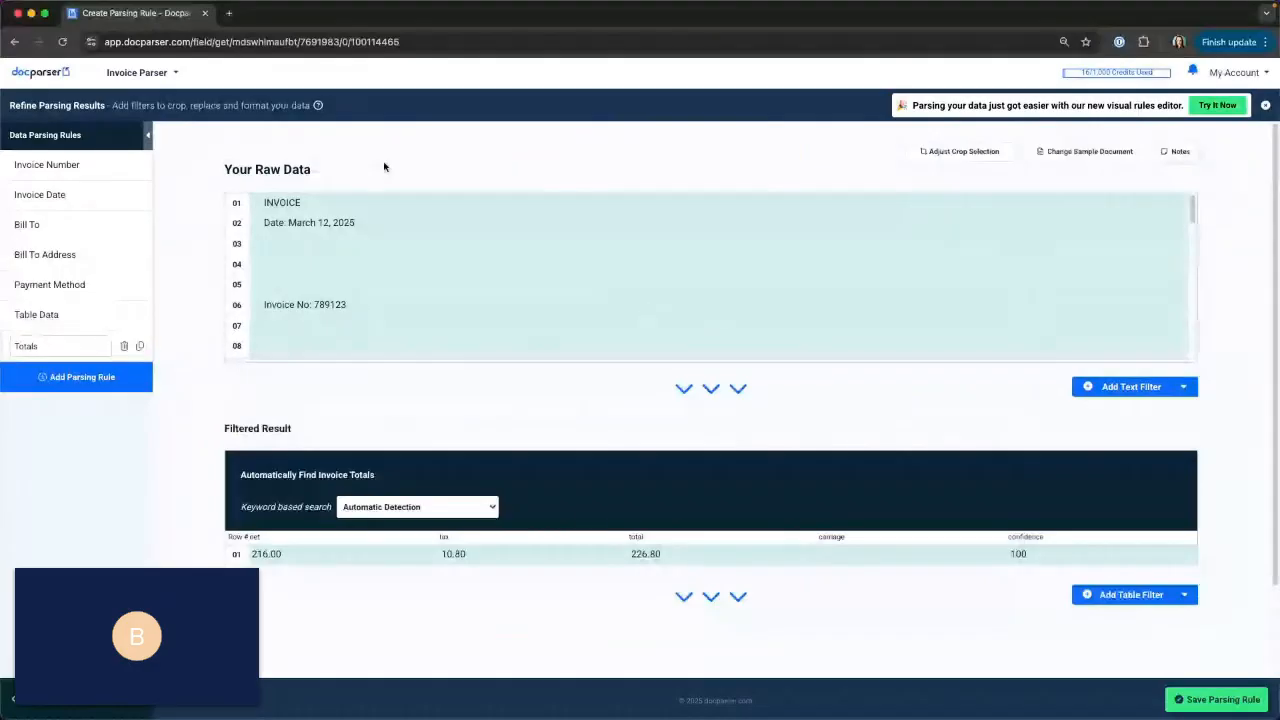
drag(471, 357, 464, 447)
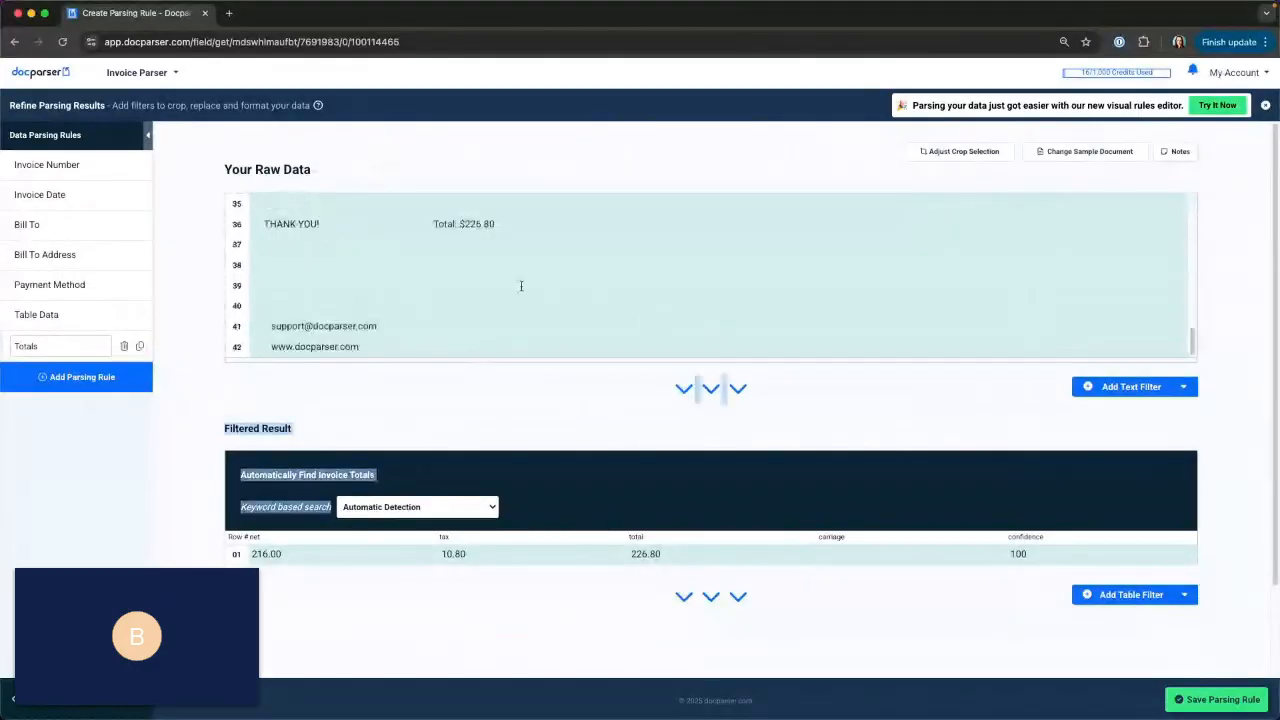
click(520, 286)
scroll(516, 284, up, 2)
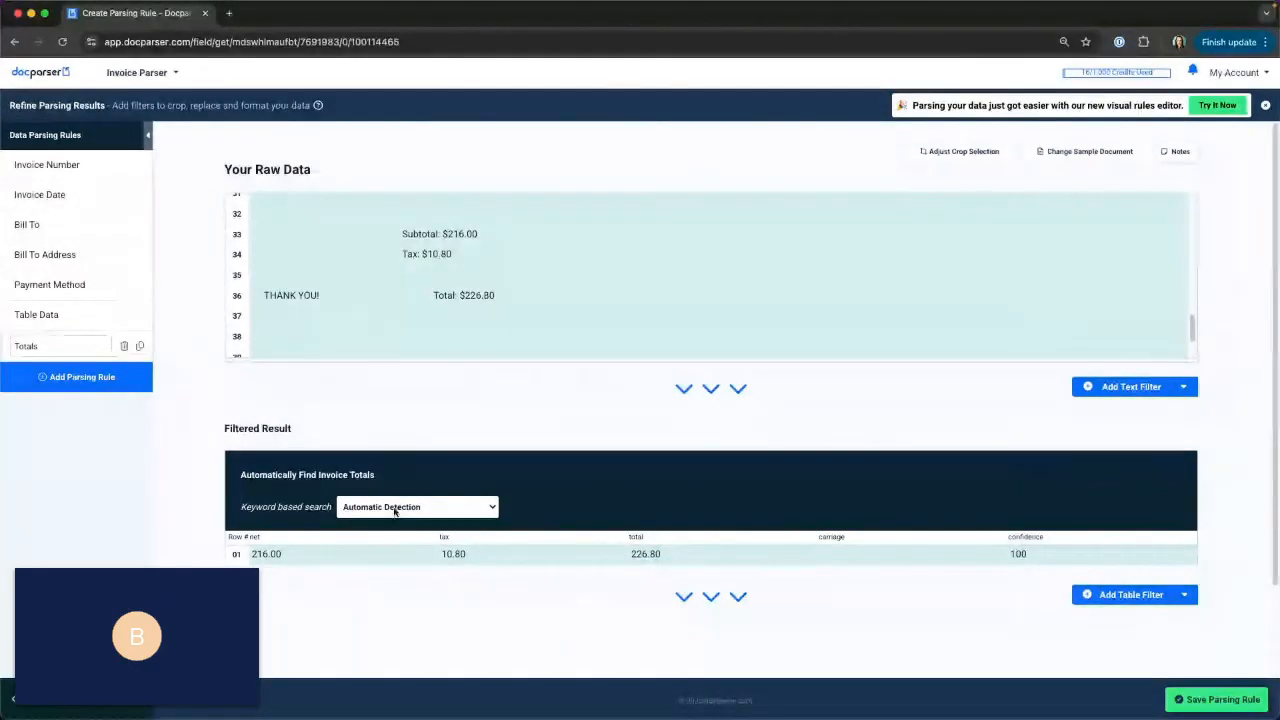
Set the keyword based search for invoice totals to English and review its keyword dictionary without saving changes.
click(395, 508)
click(388, 563)
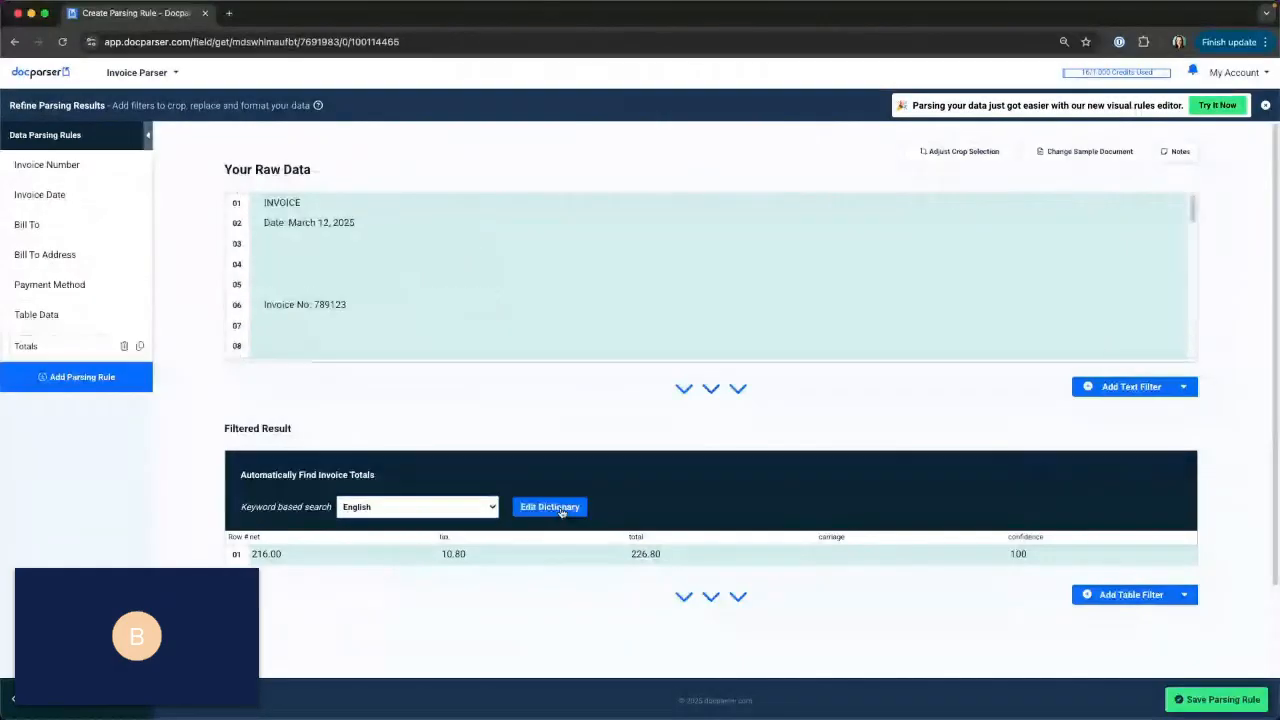
click(550, 507)
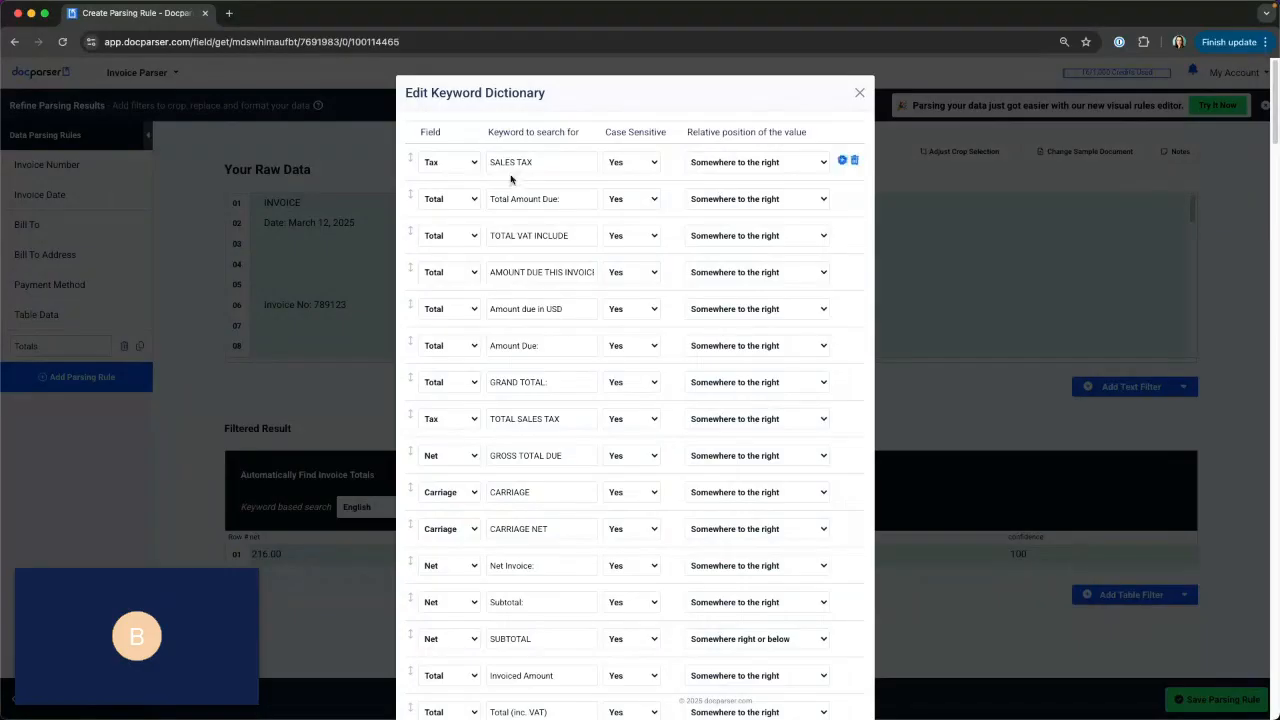
click(440, 164)
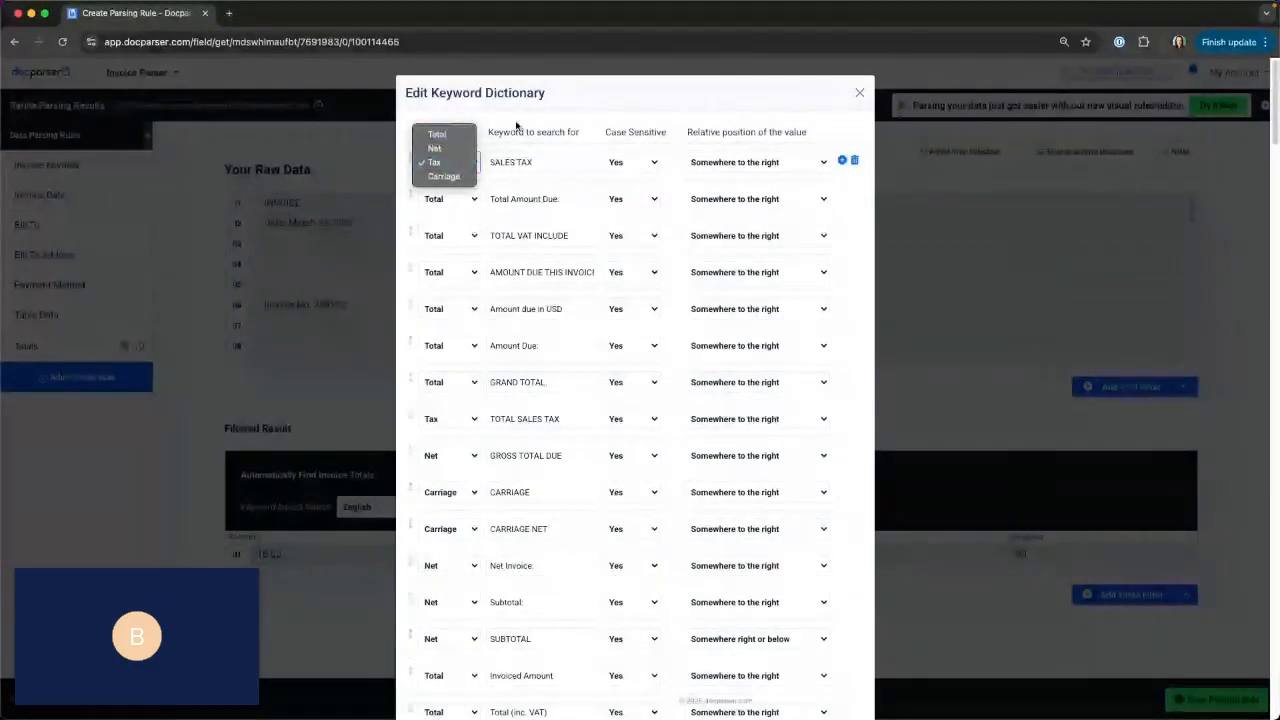
scroll(483, 349, down, 20)
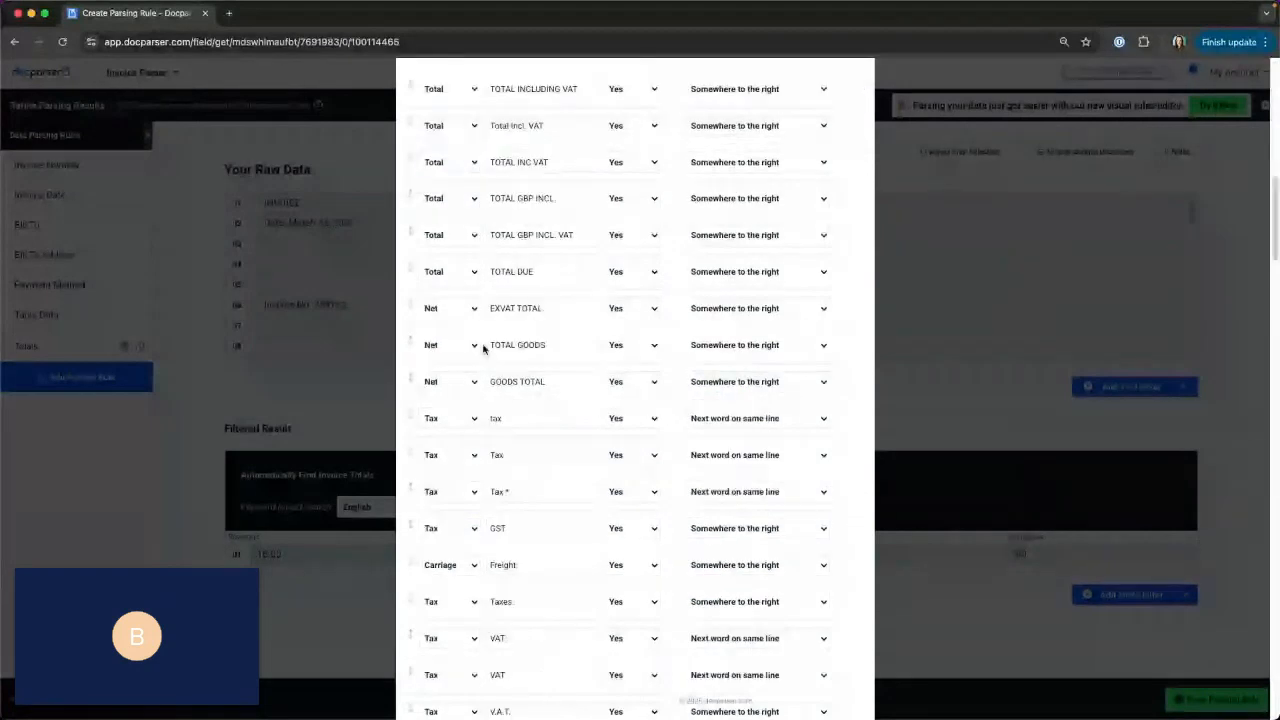
scroll(483, 349, down, 5)
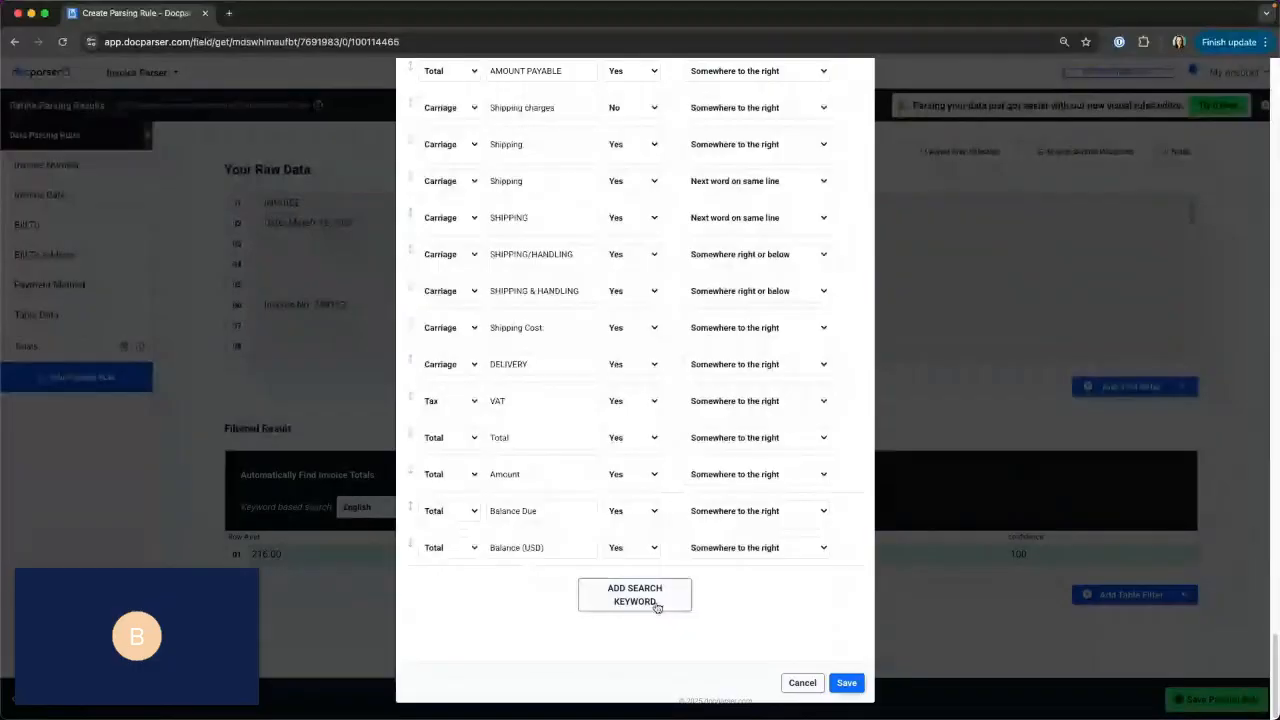
click(800, 684)
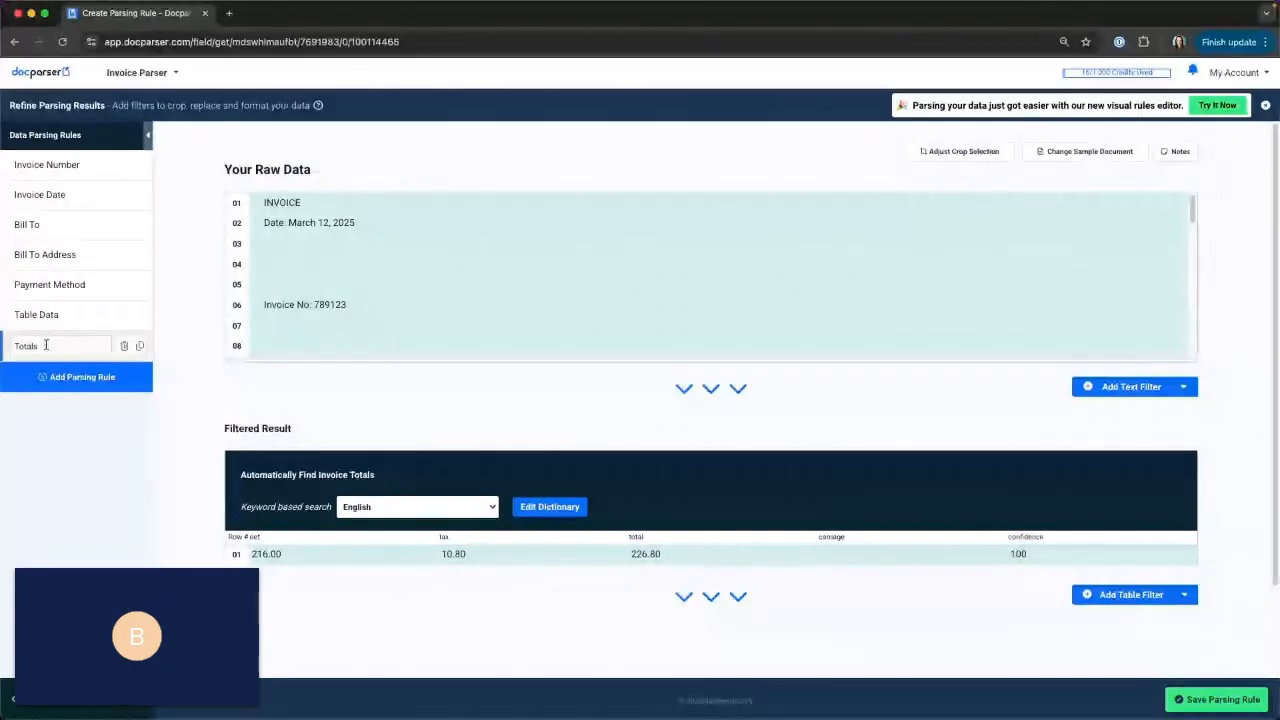
Save the Totals parsing rule and leave the rules editor by preparing the documents for export.
click(1212, 700)
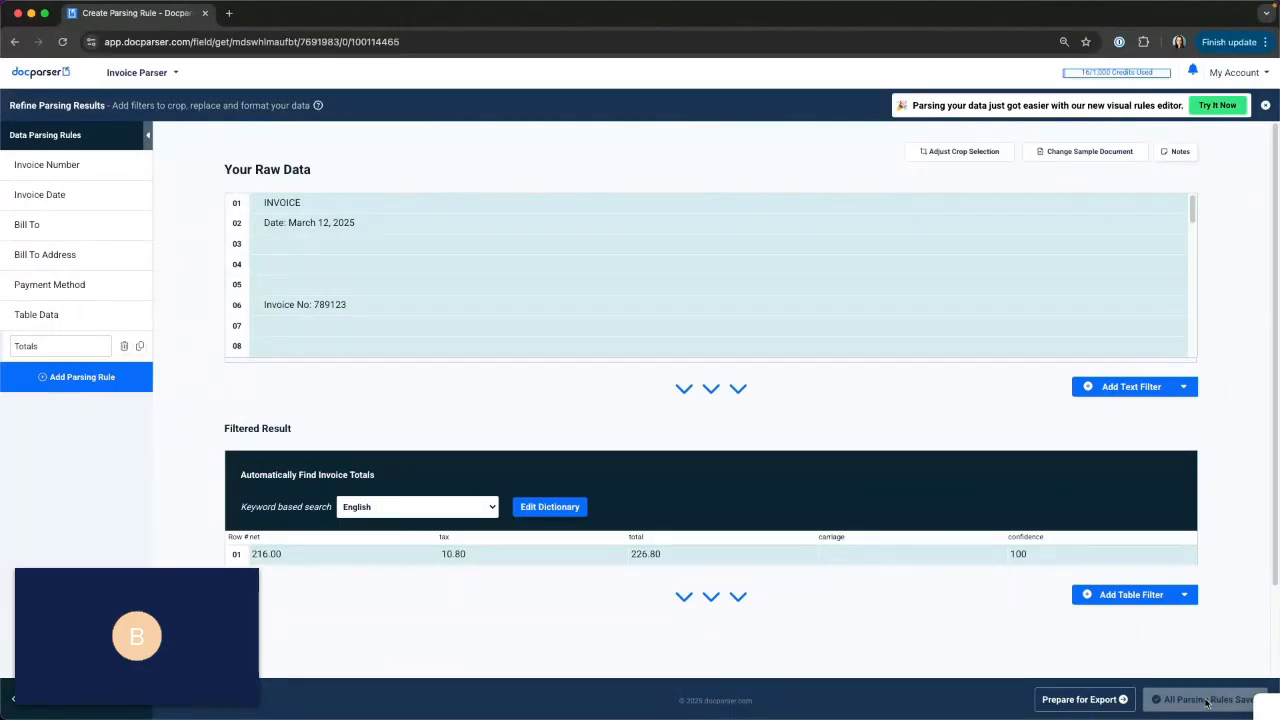
click(1060, 702)
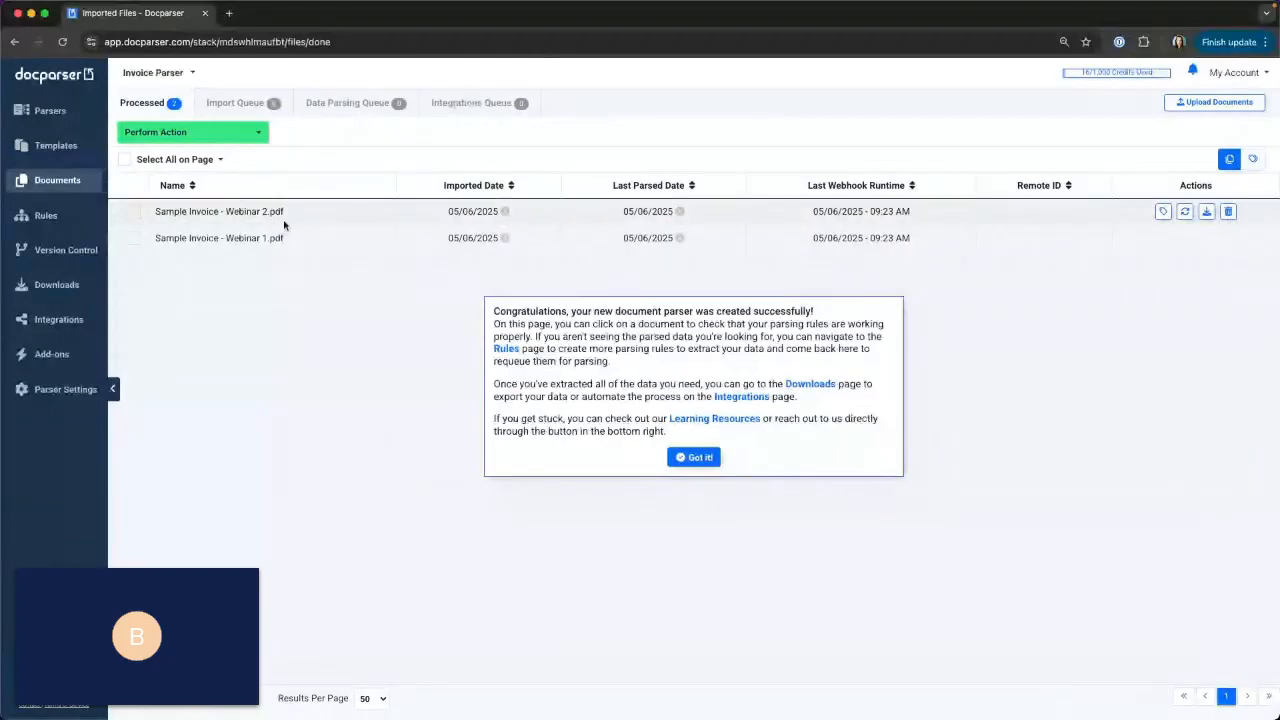
Review the parsed data of Sample Invoice - Webinar 1.pdf and Sample Invoice - Webinar 2.pdf.
click(275, 247)
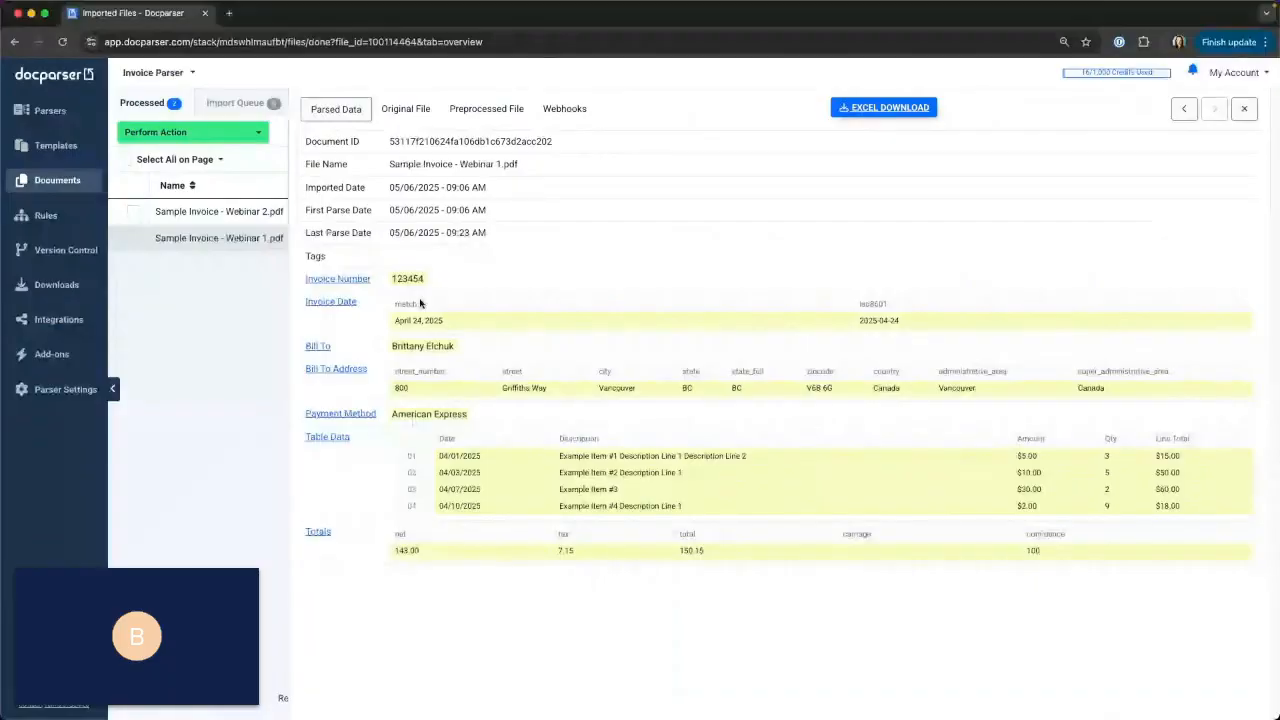
click(1185, 107)
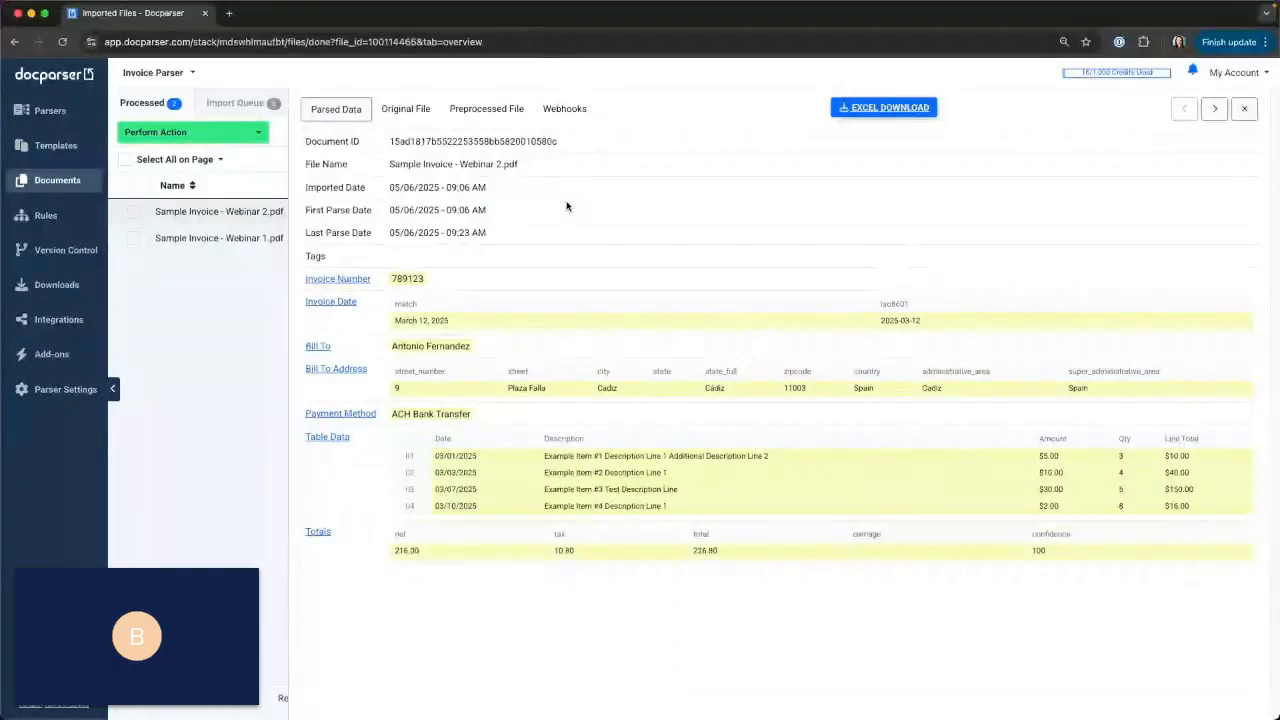
click(1247, 110)
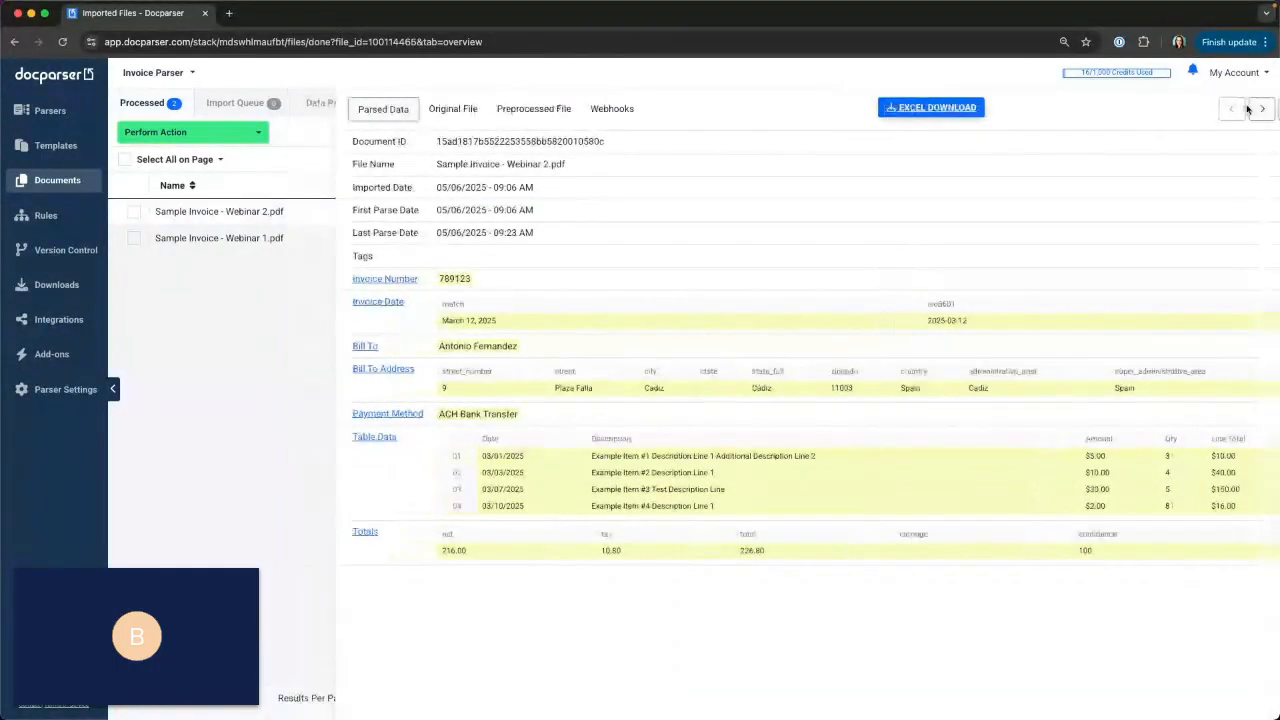
Start a new MS Excel spreadsheet download link with the file name EXAMPLE.
click(57, 287)
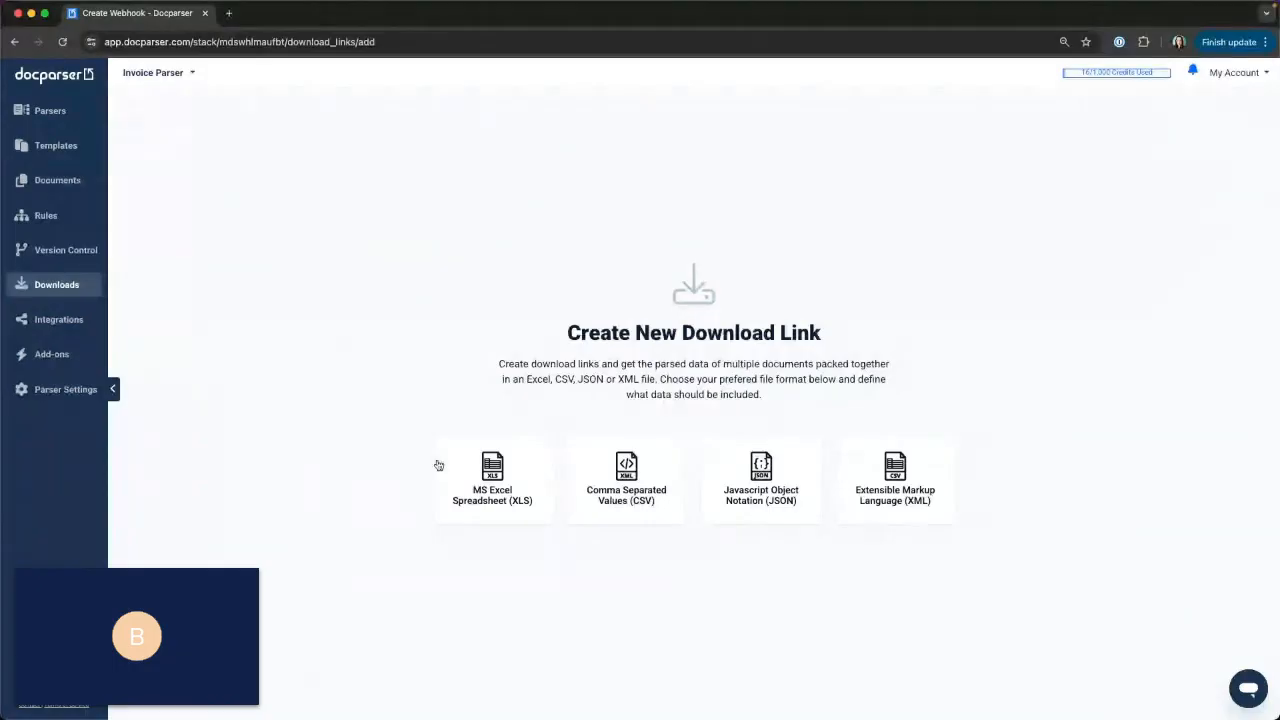
click(500, 476)
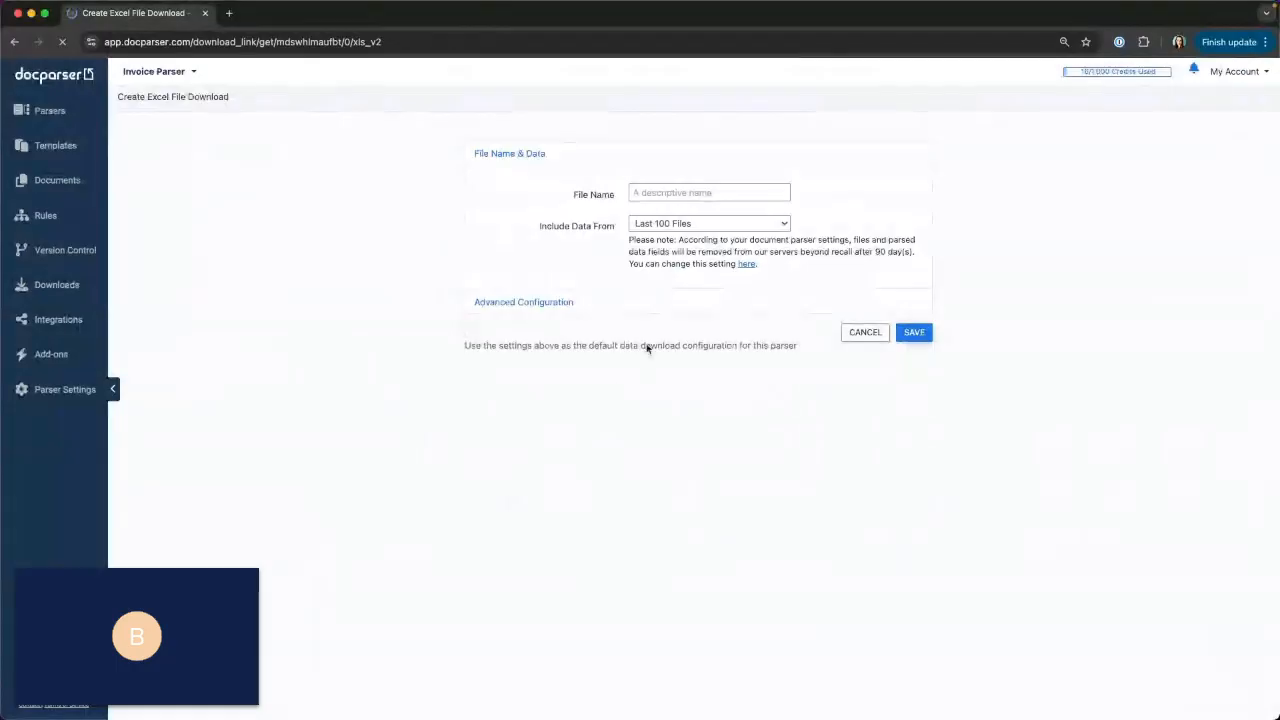
click(683, 190)
text(EXAMPLE)
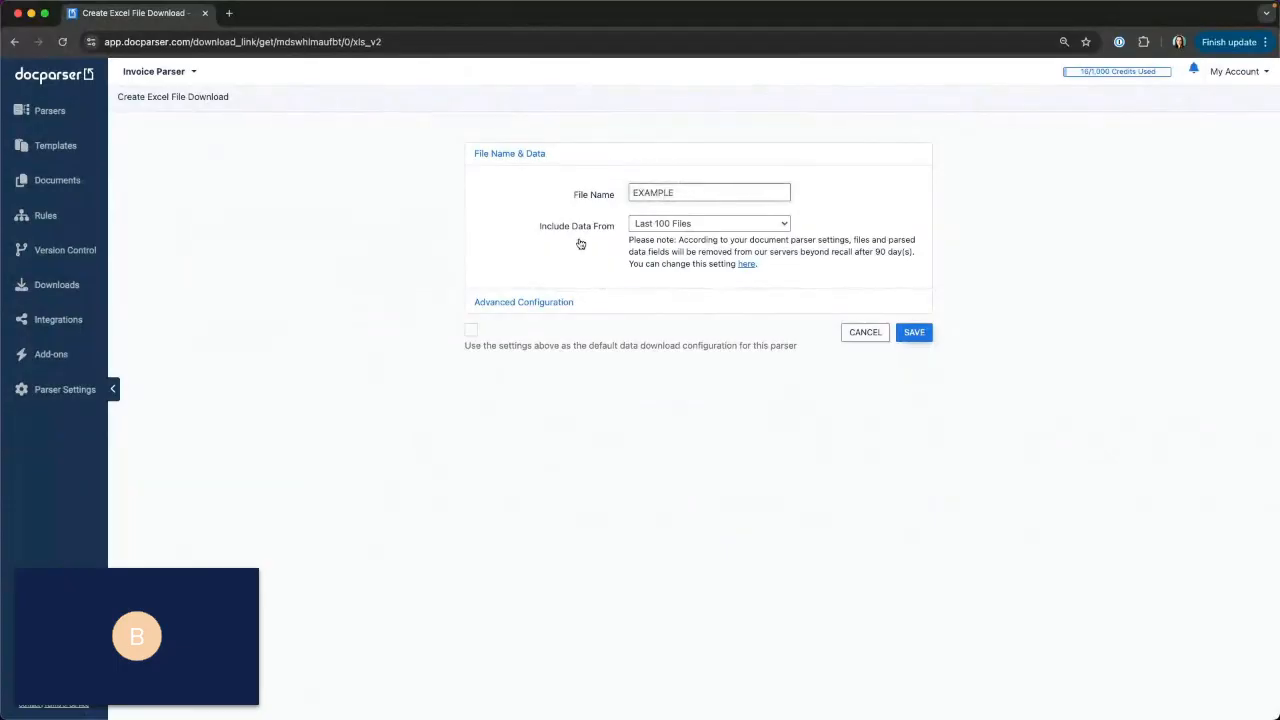
Examine the file range choices for included data and the label choices in the download's advanced configuration.
click(667, 224)
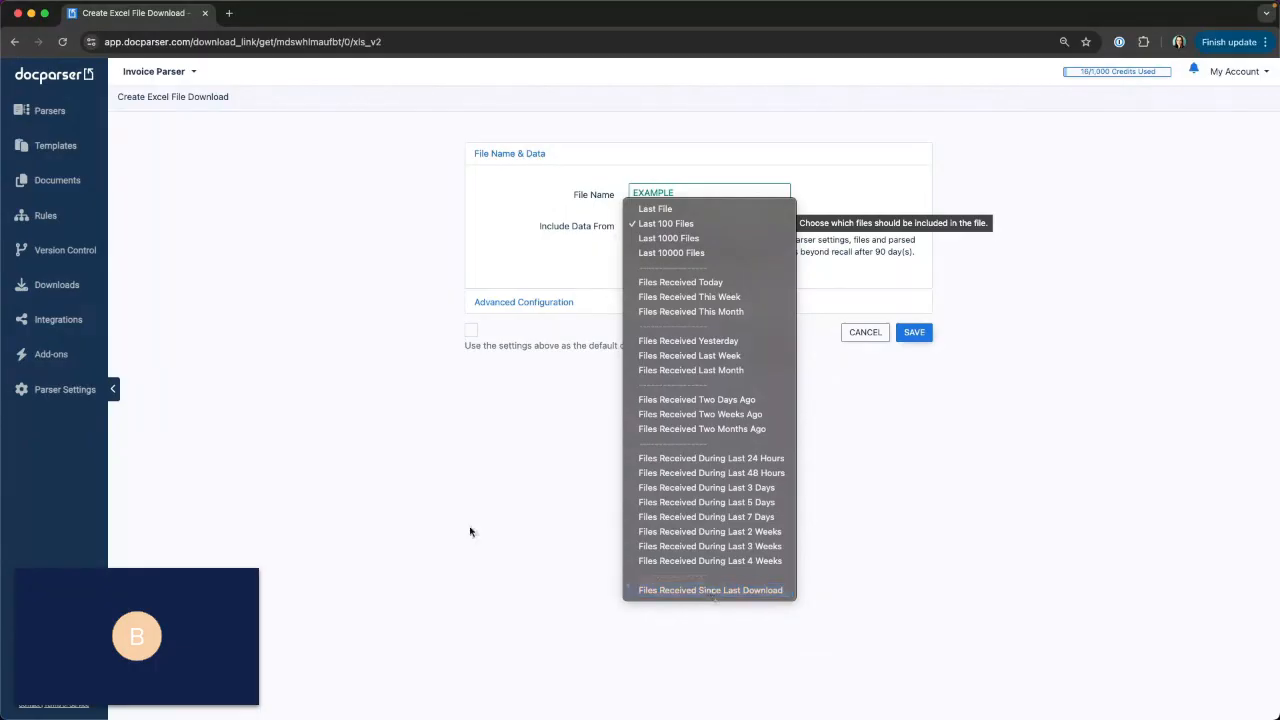
click(553, 310)
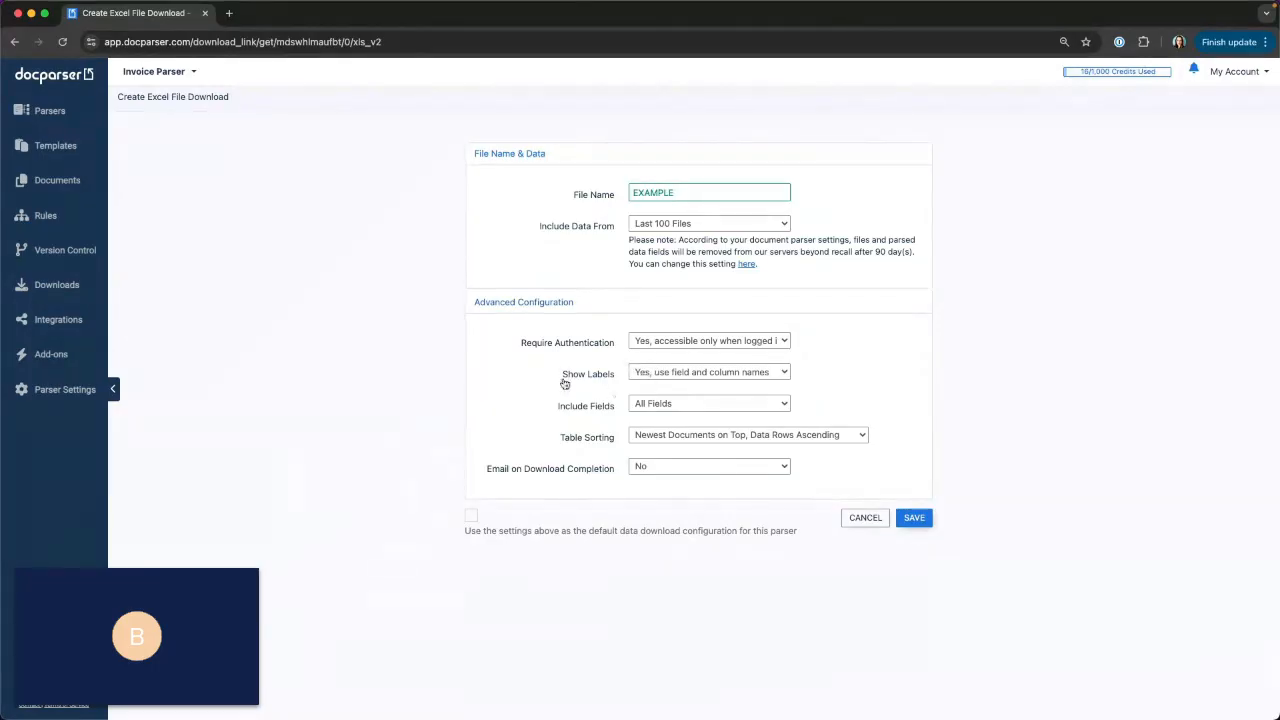
click(676, 378)
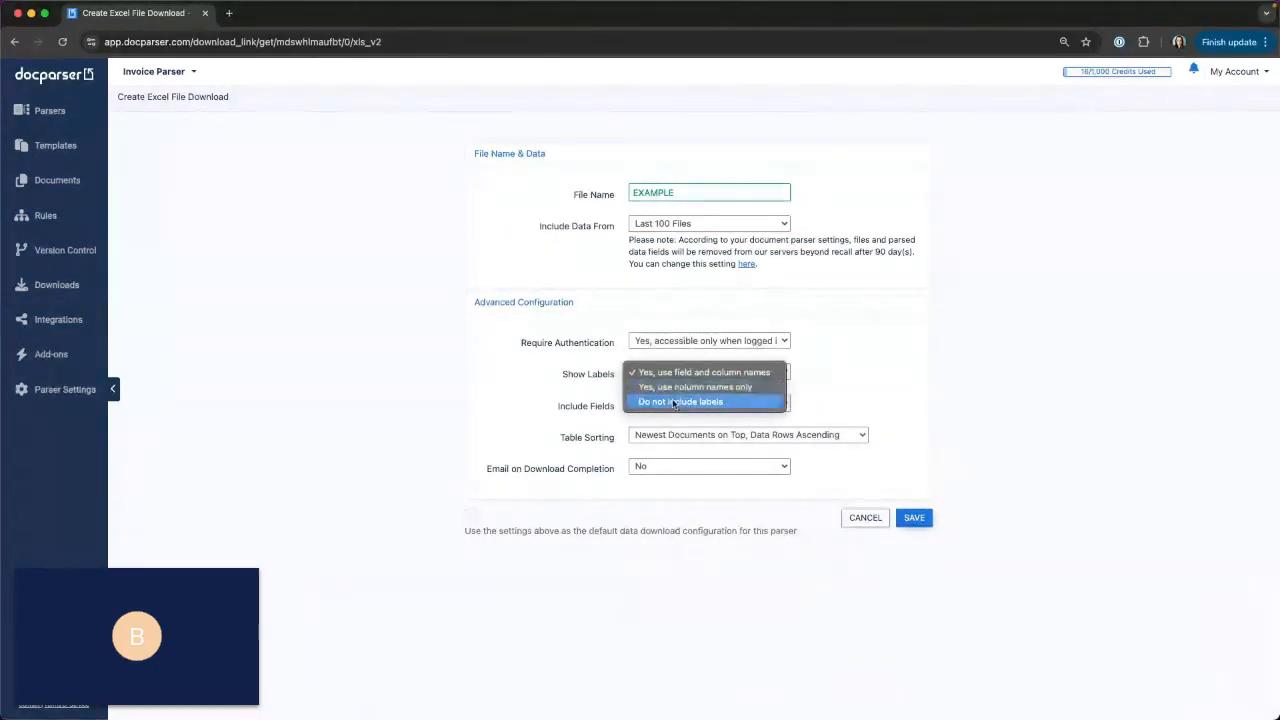
click(500, 381)
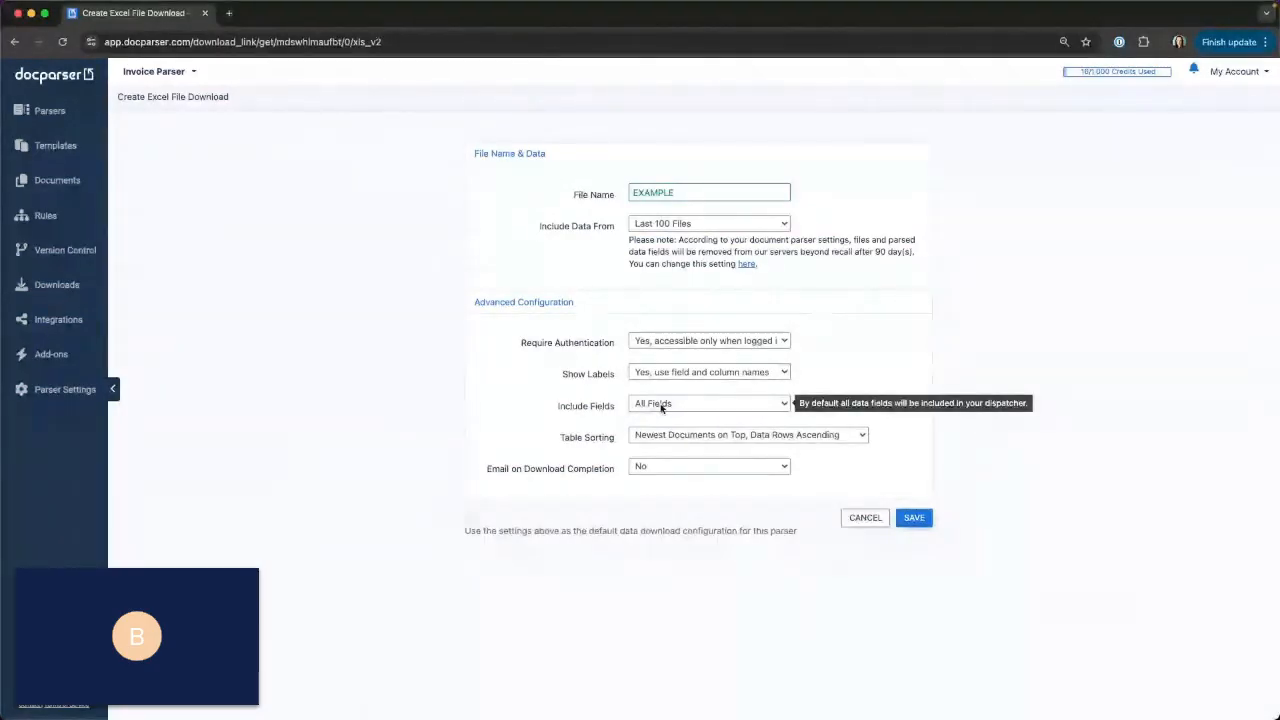
Set the download's included fields to Select Fields & Output Format and look through the list of fields and formats.
click(661, 405)
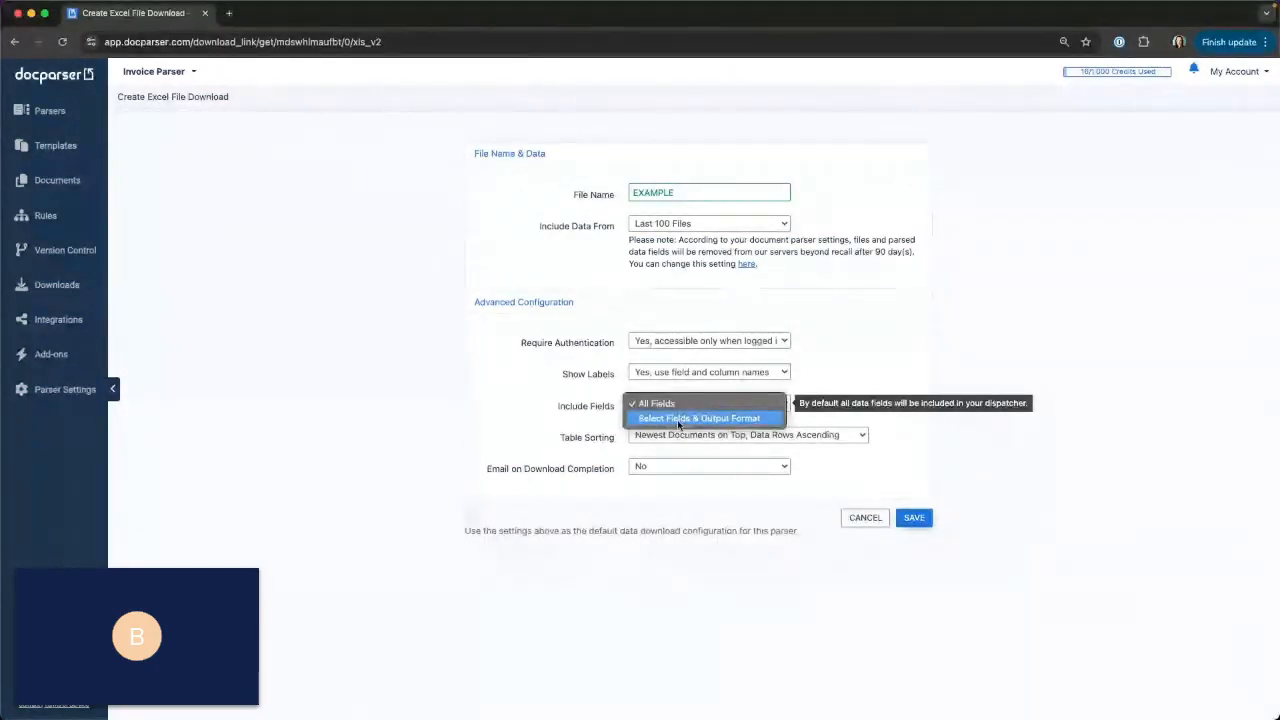
click(679, 420)
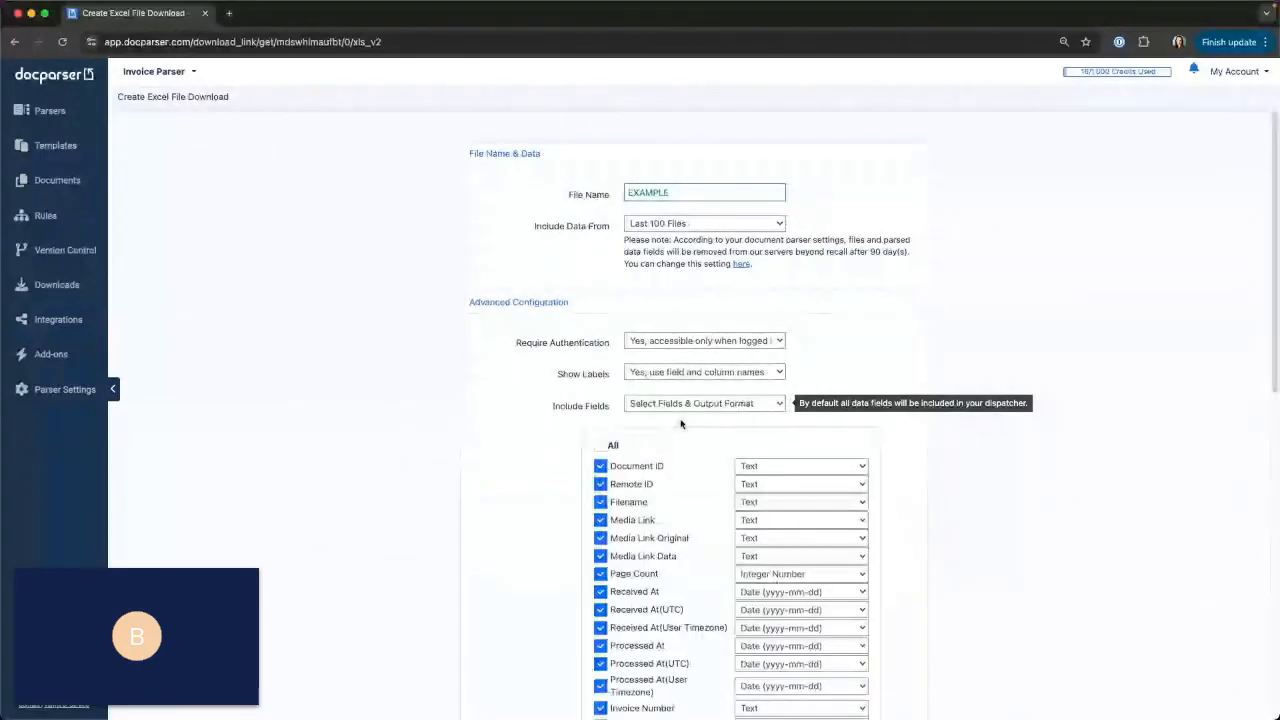
scroll(897, 416, down, 2)
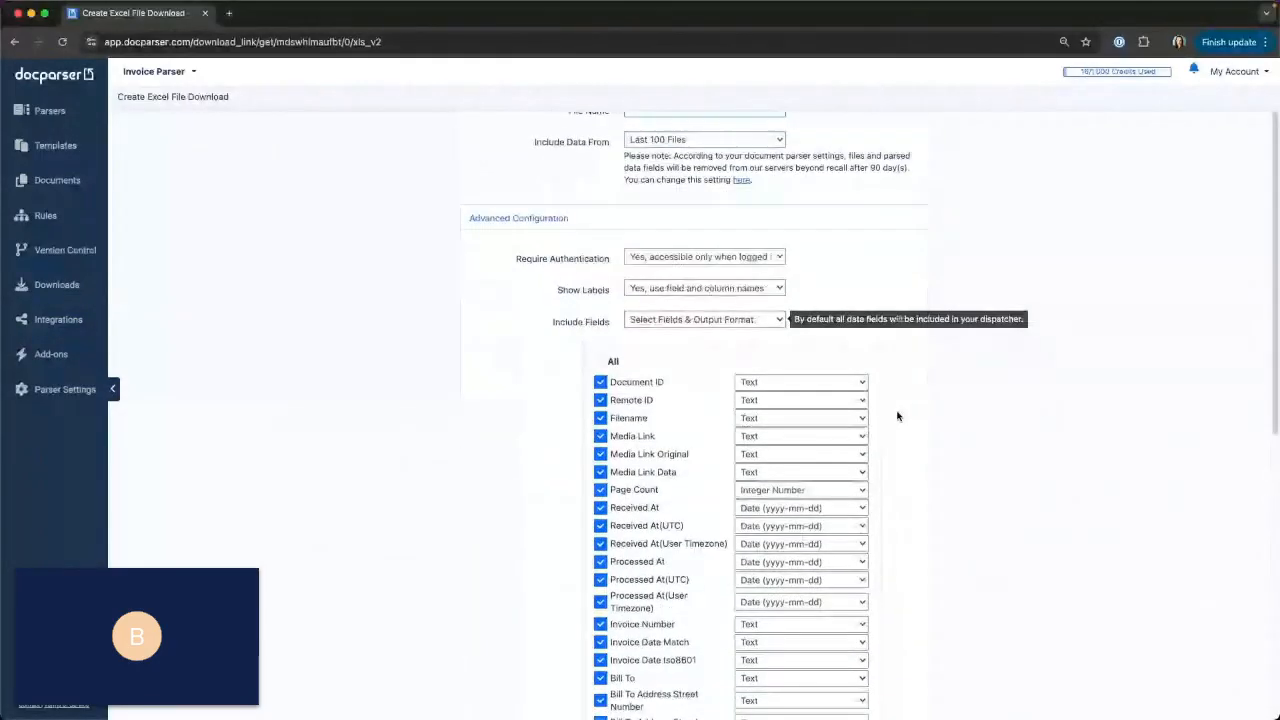
scroll(897, 416, down, 6)
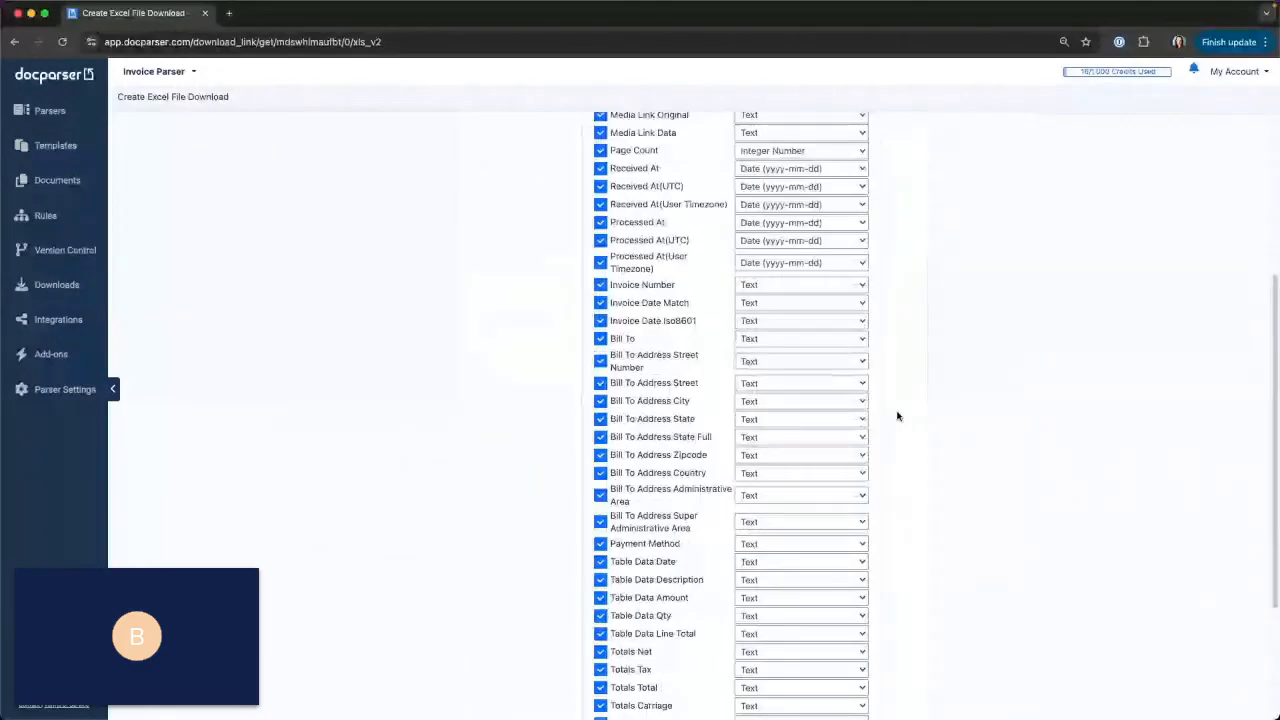
Exclude the document fields from Document ID through Processed At(User Timezone), plus Invoice Date Match, from the download.
scroll(897, 416, up, 5)
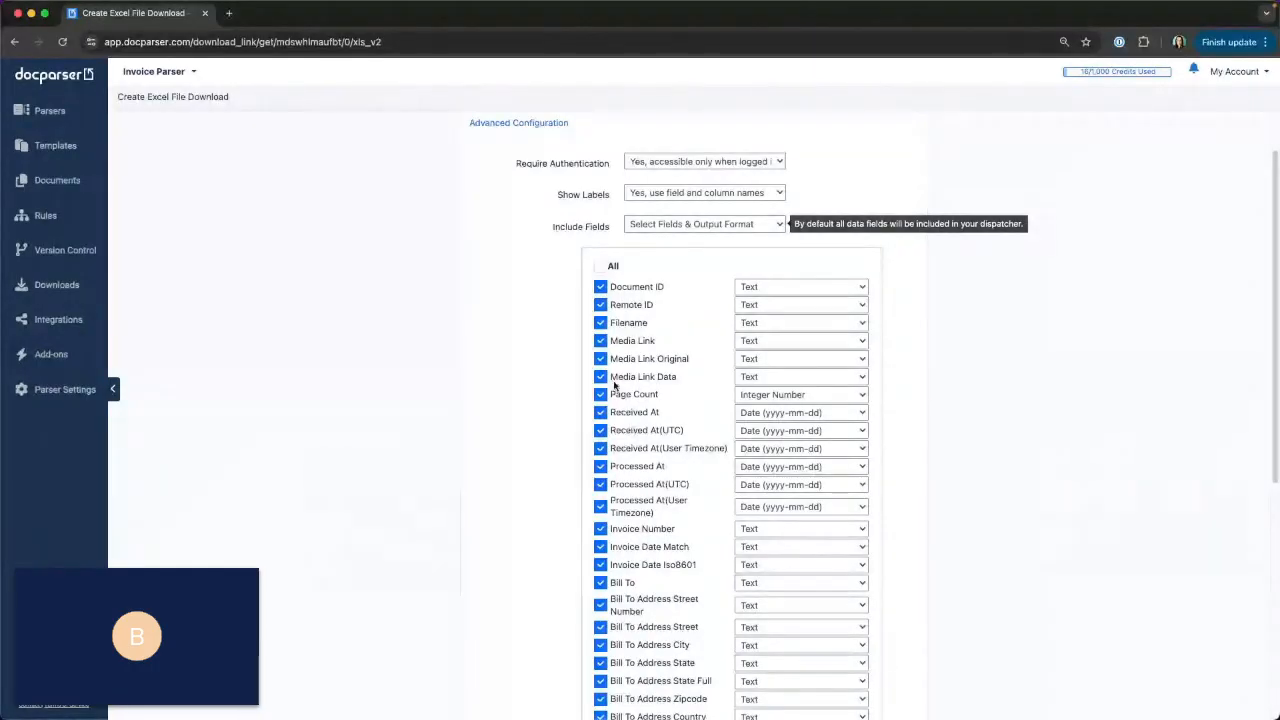
click(602, 288)
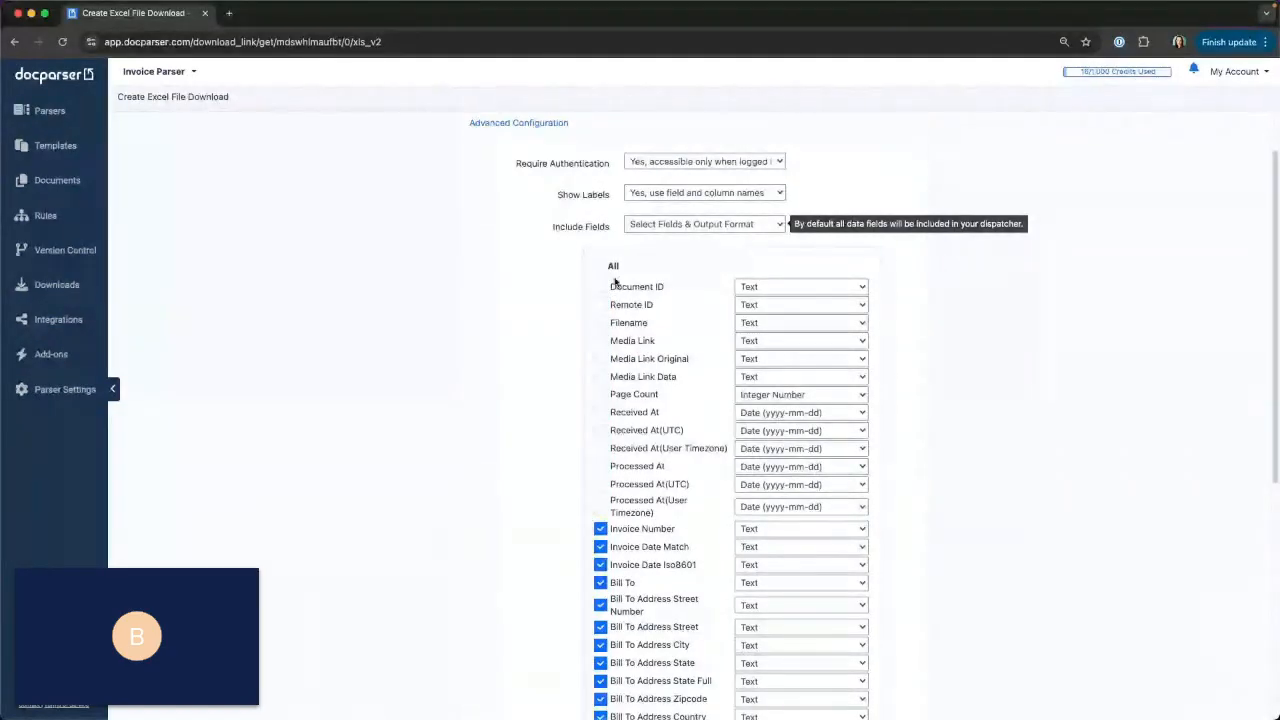
scroll(668, 454, down, 2)
scroll(668, 454, down, 6)
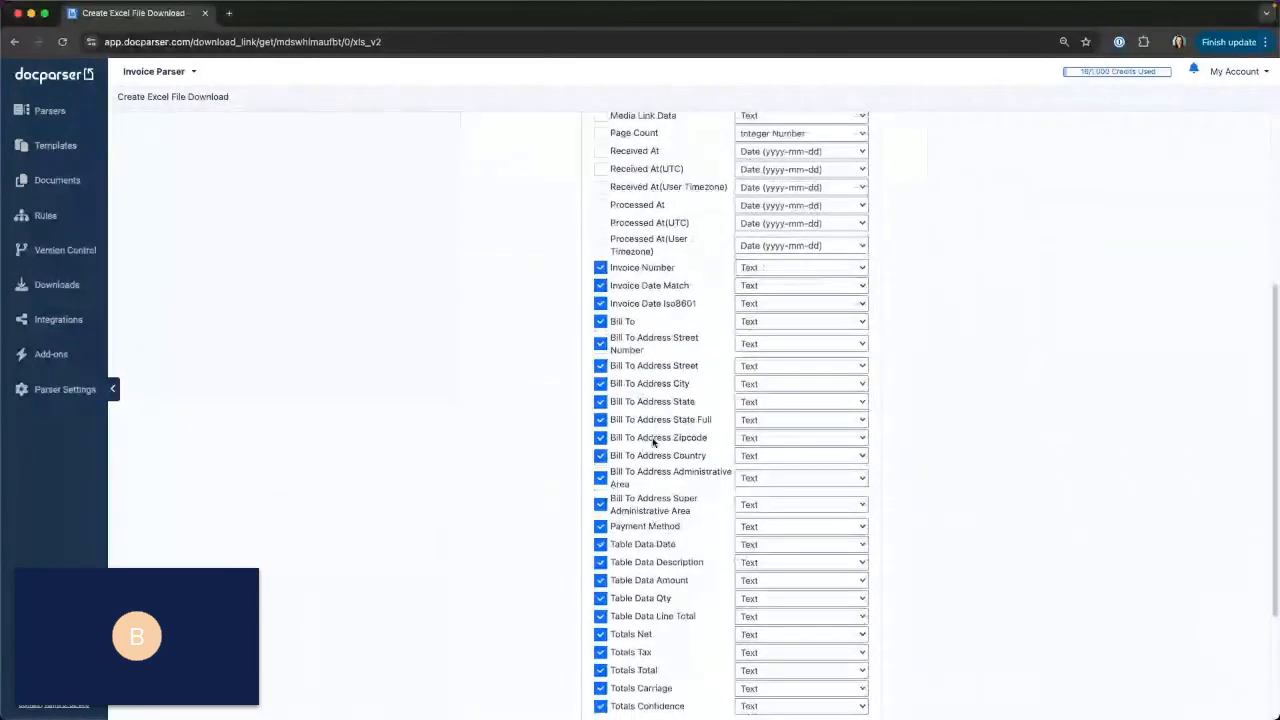
scroll(653, 442, down, 3)
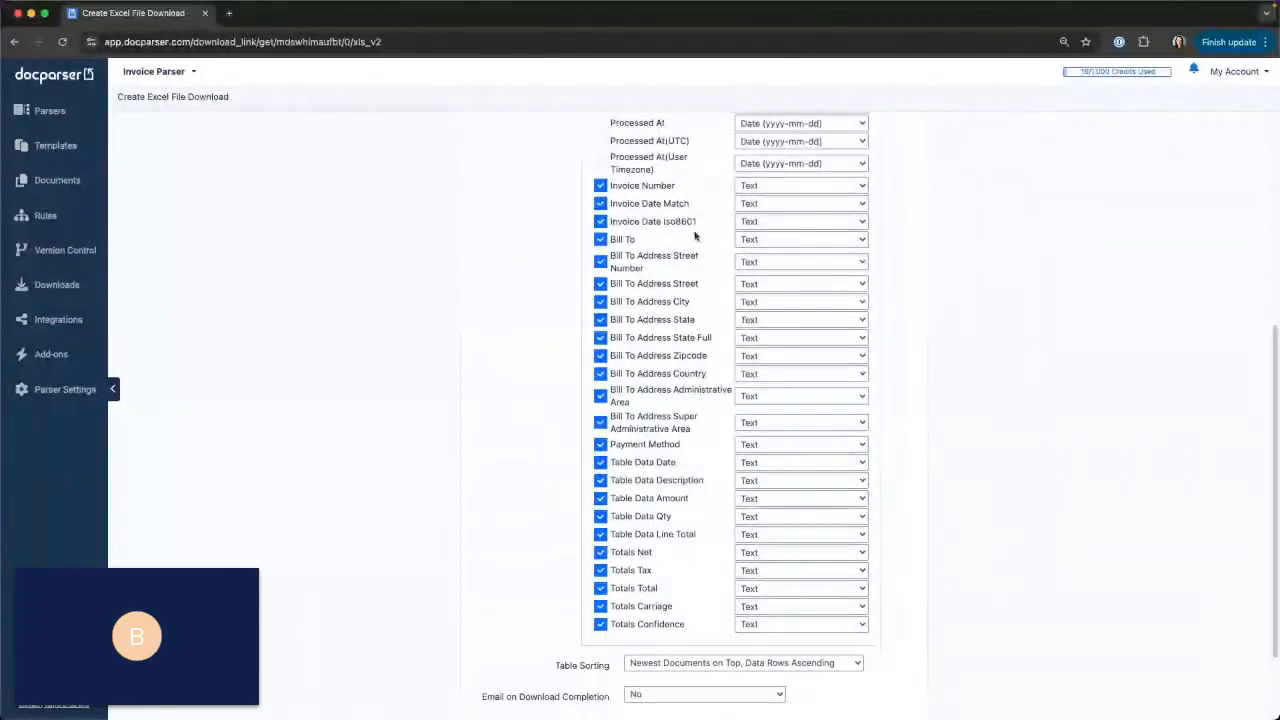
click(601, 204)
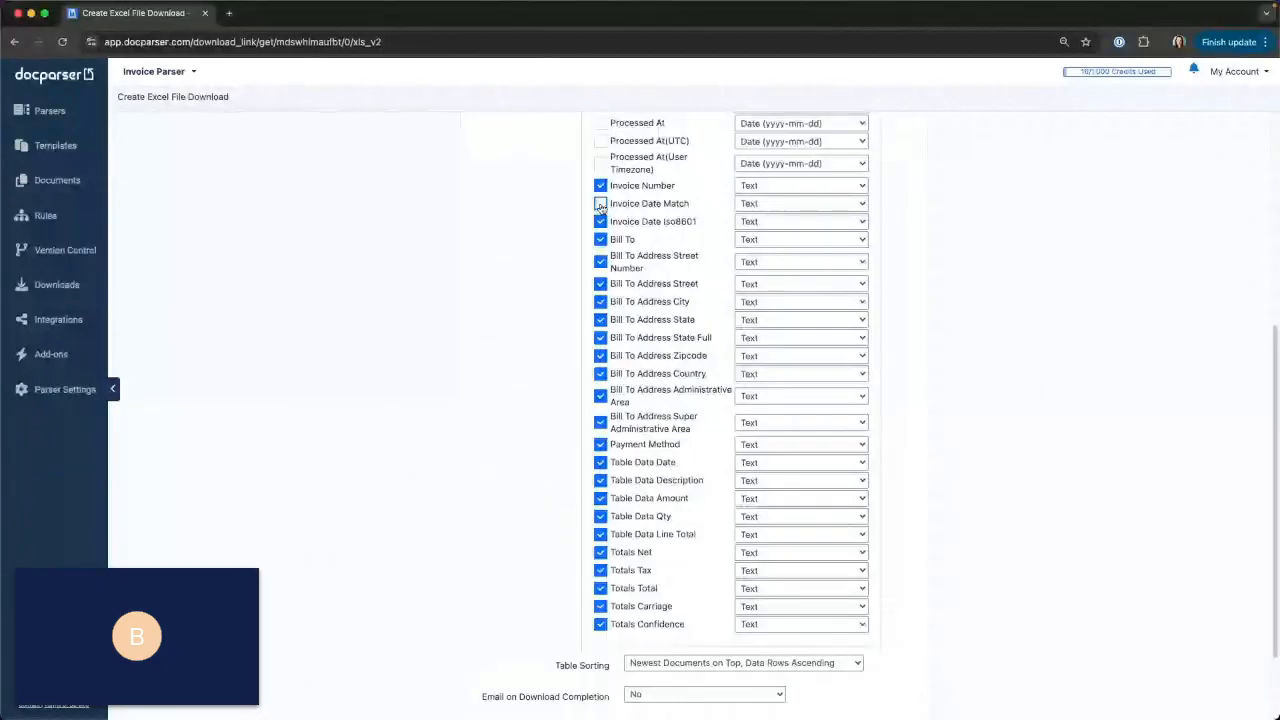
Set the output format of Invoice Date Iso8601 to Date (yyyy-mm-dd) and of Table Data Qty to Integer Number.
click(763, 228)
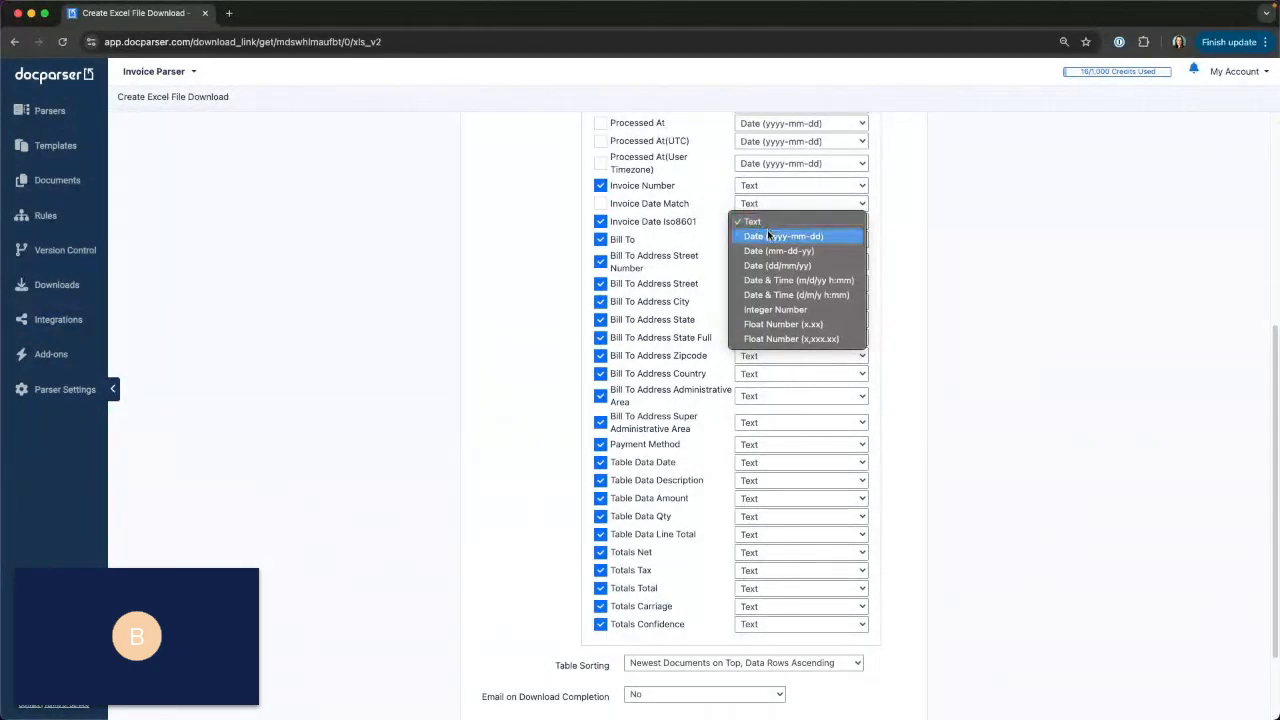
click(768, 235)
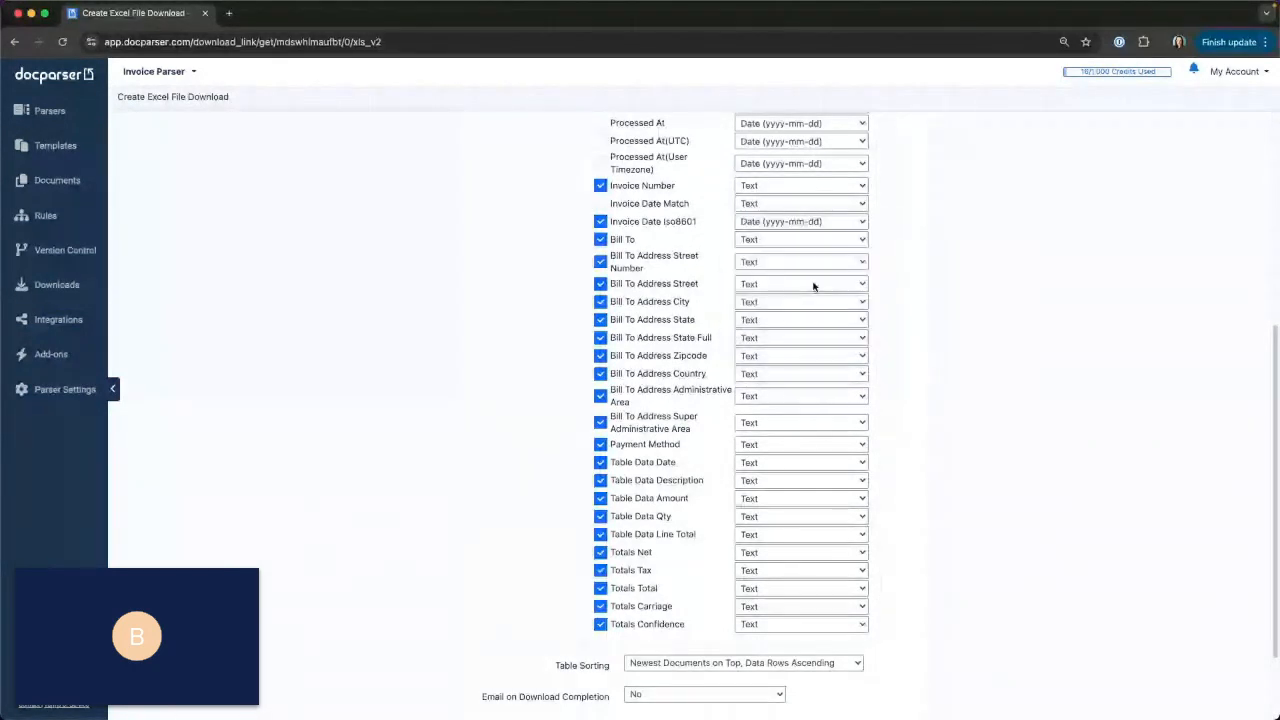
click(765, 516)
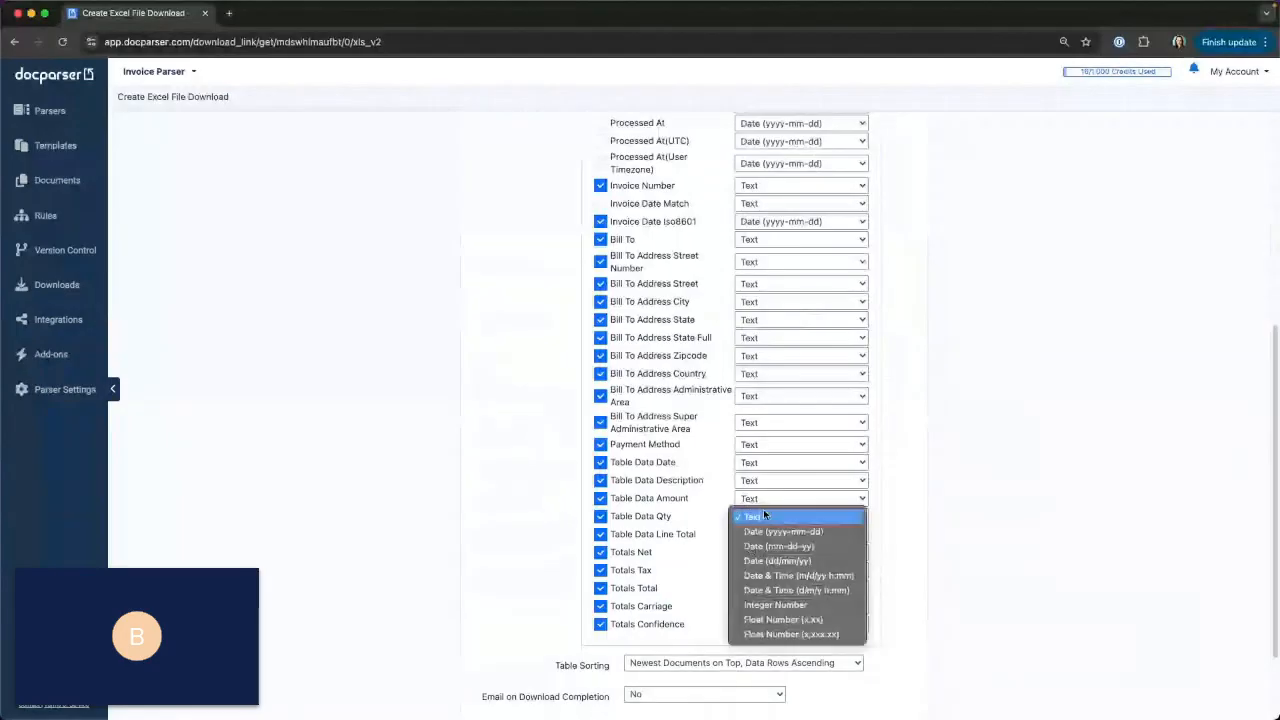
click(796, 603)
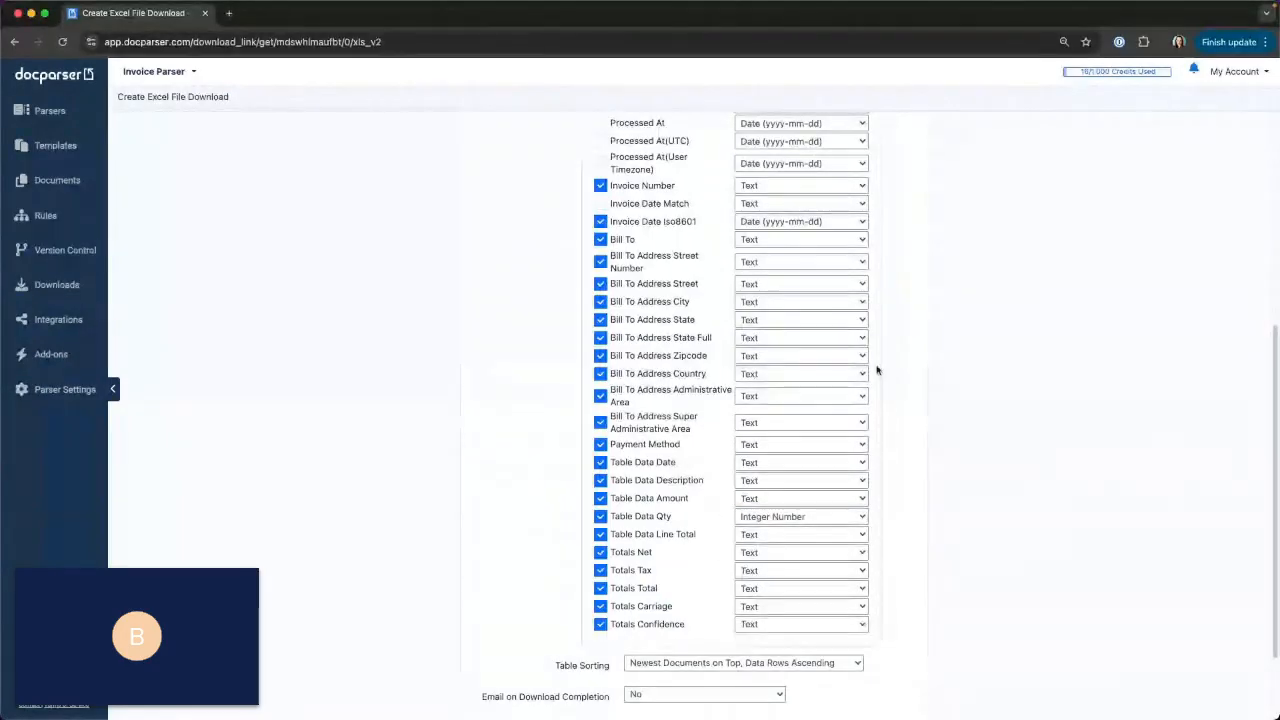
Make these settings the parser's default data download configuration and save the download link.
scroll(880, 356, down, 3)
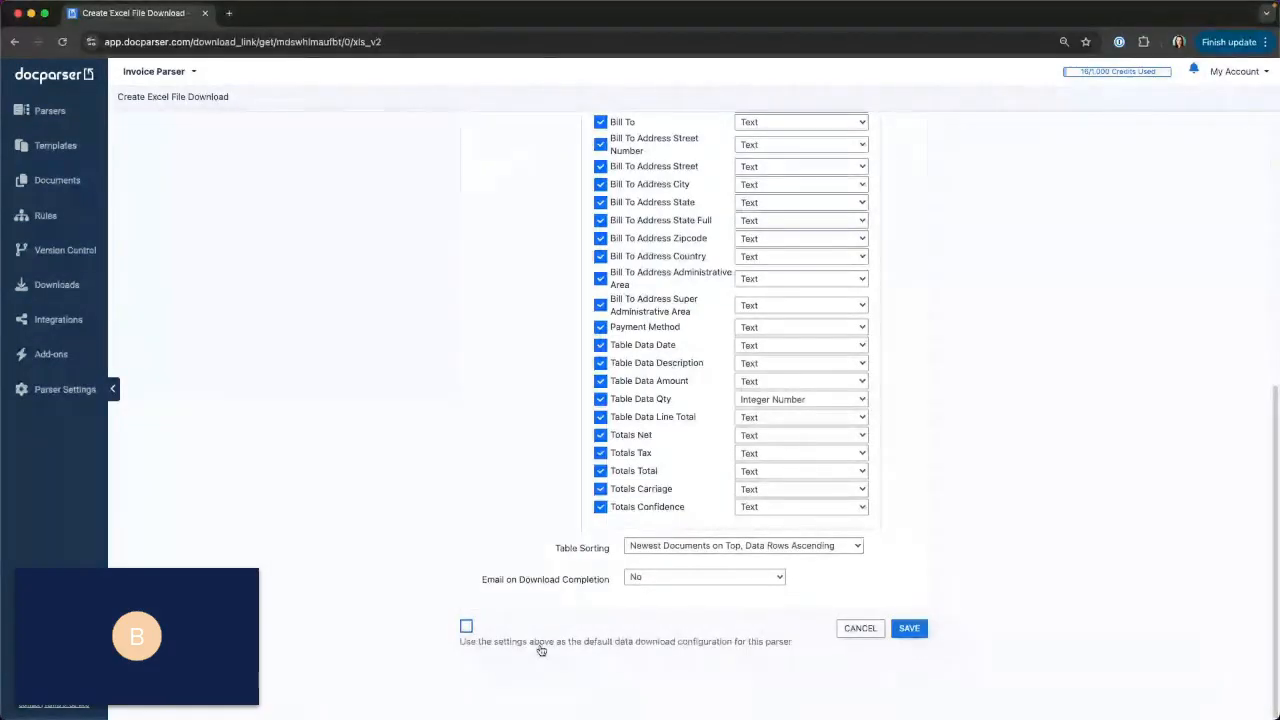
click(466, 627)
click(916, 634)
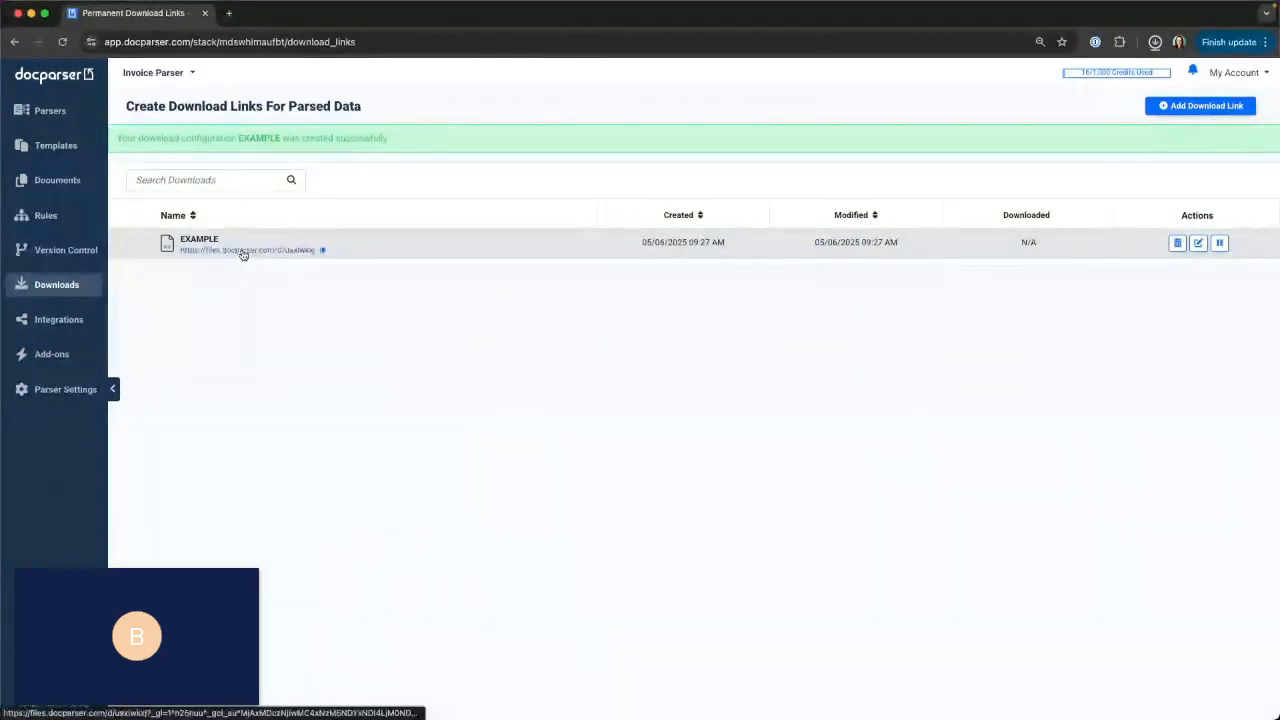
Download the spreadsheet from the EXAMPLE link and enlarge its Excel window to fill the screen.
click(242, 250)
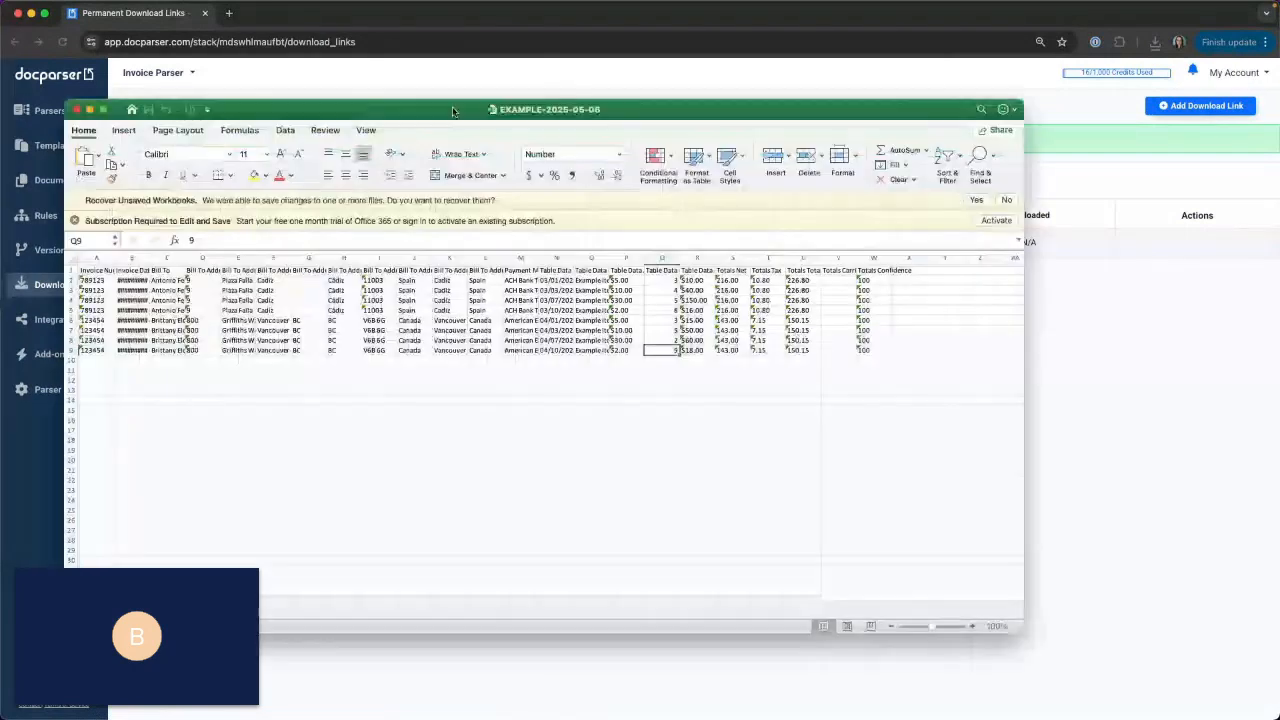
drag(453, 112, 450, 58)
double_click(450, 58)
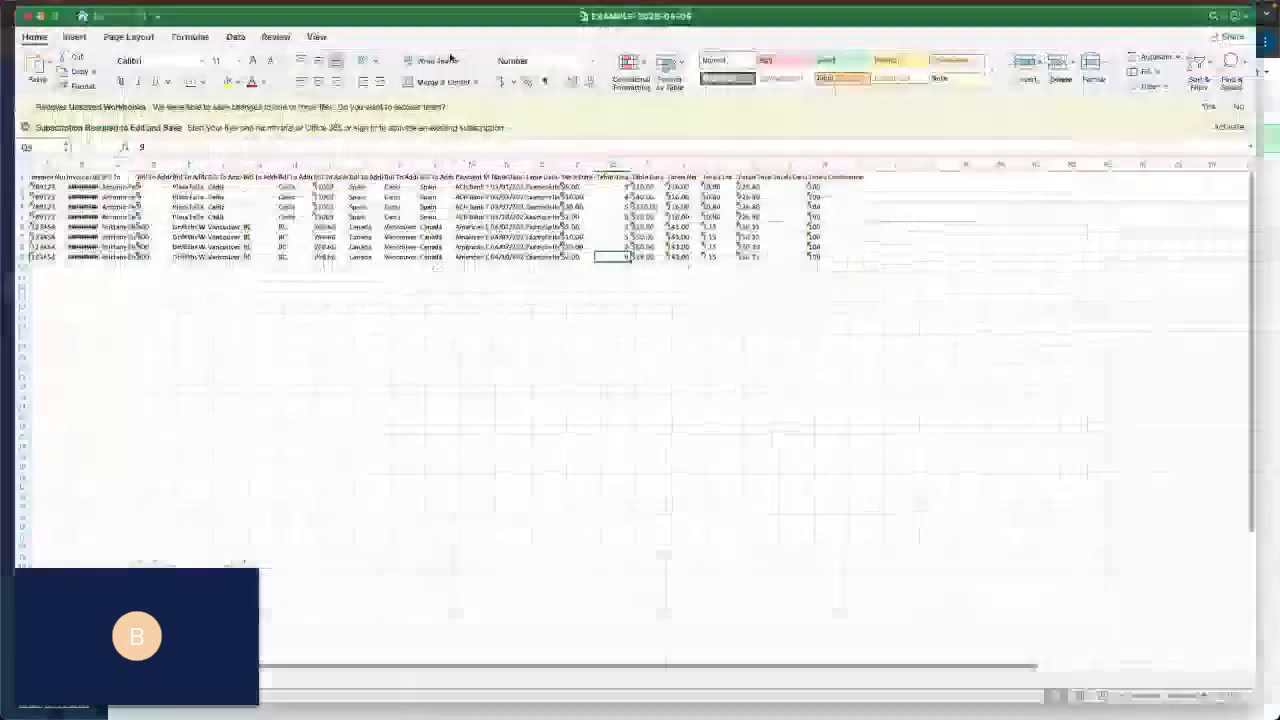
Fit the Invoice Date Iso8601, Bill To and Table Data Description columns to their contents, then minimize the workbook.
double_click(85, 160)
double_click(156, 160)
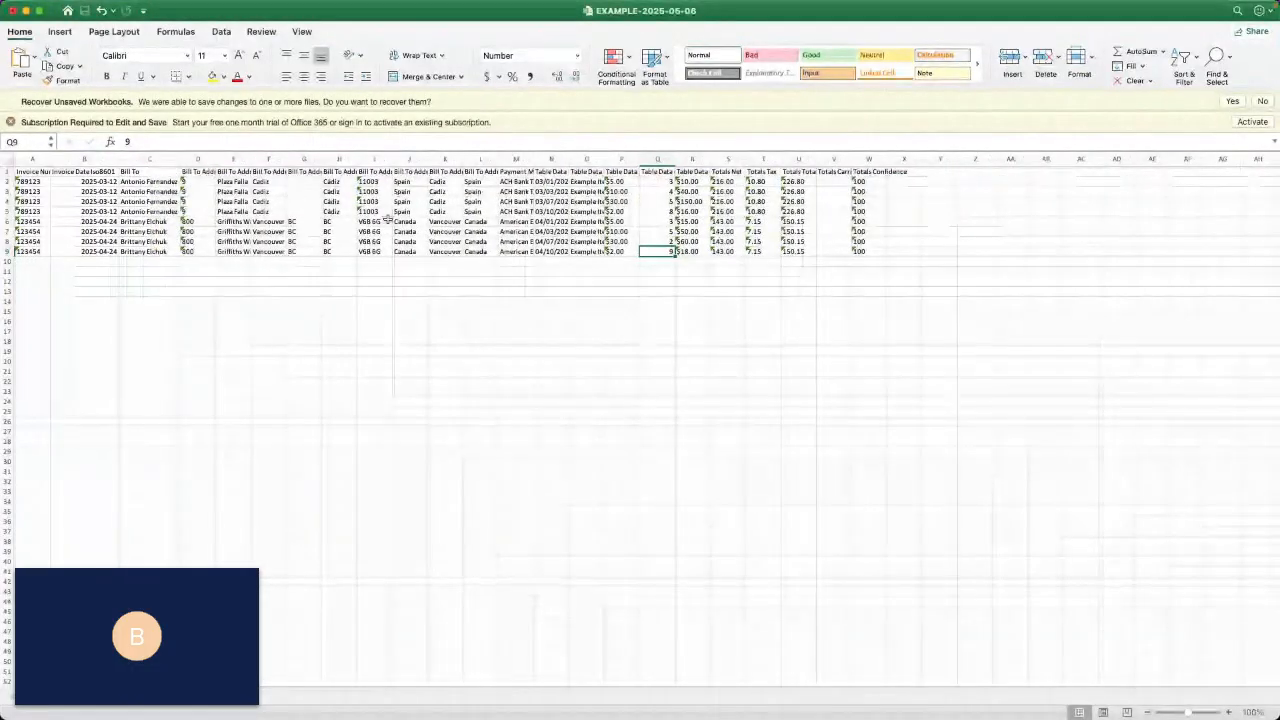
double_click(604, 158)
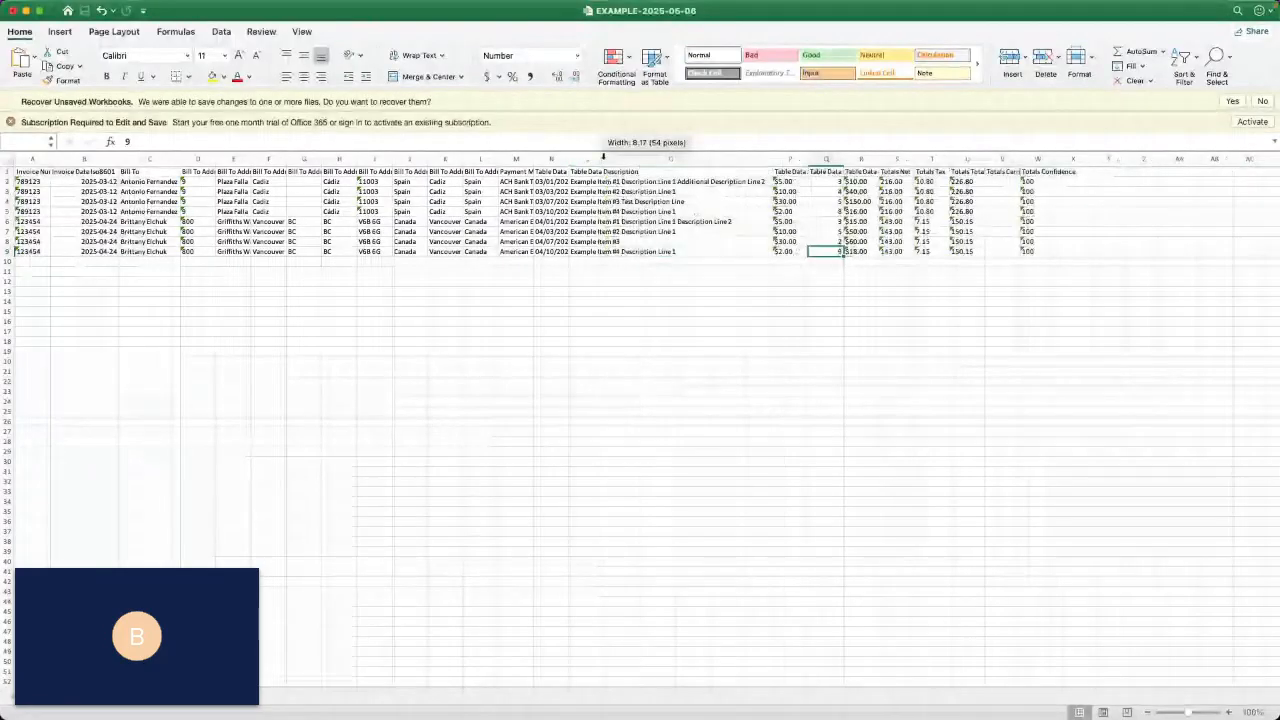
click(690, 368)
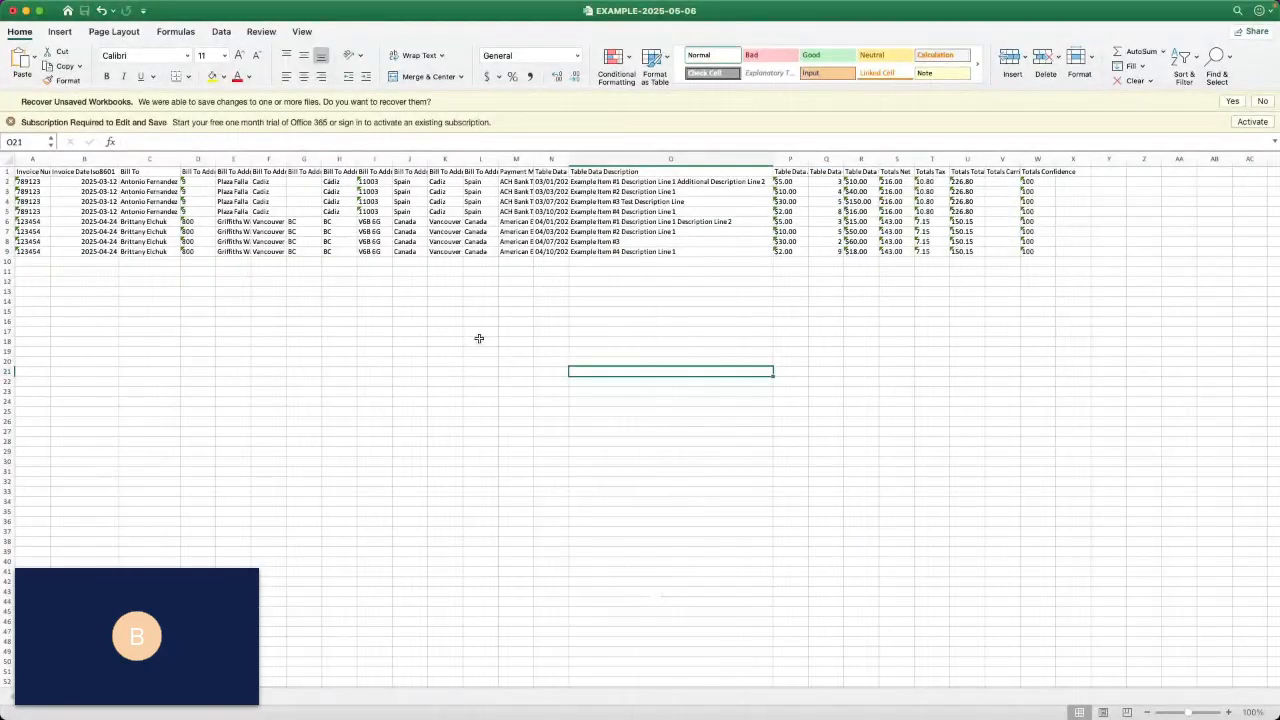
click(26, 11)
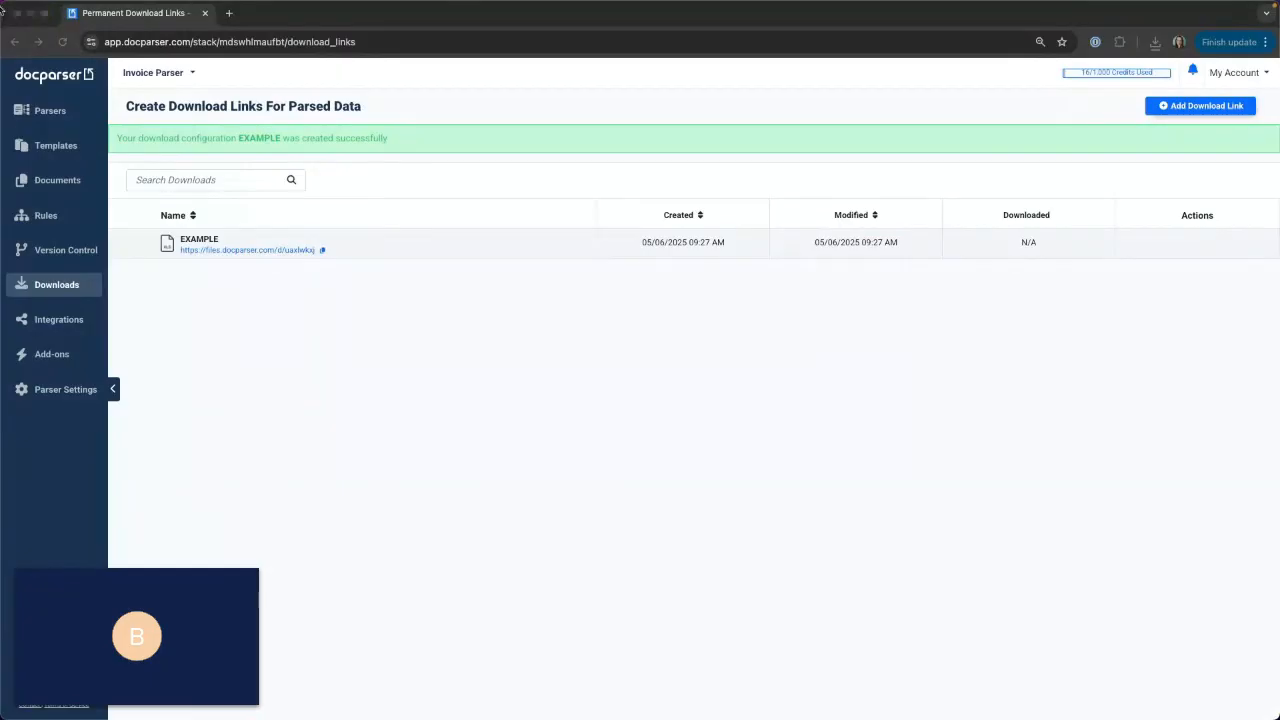
Open the parser's integrations in Docparser and look through the inbound direct, platform and custom integration options.
click(53, 330)
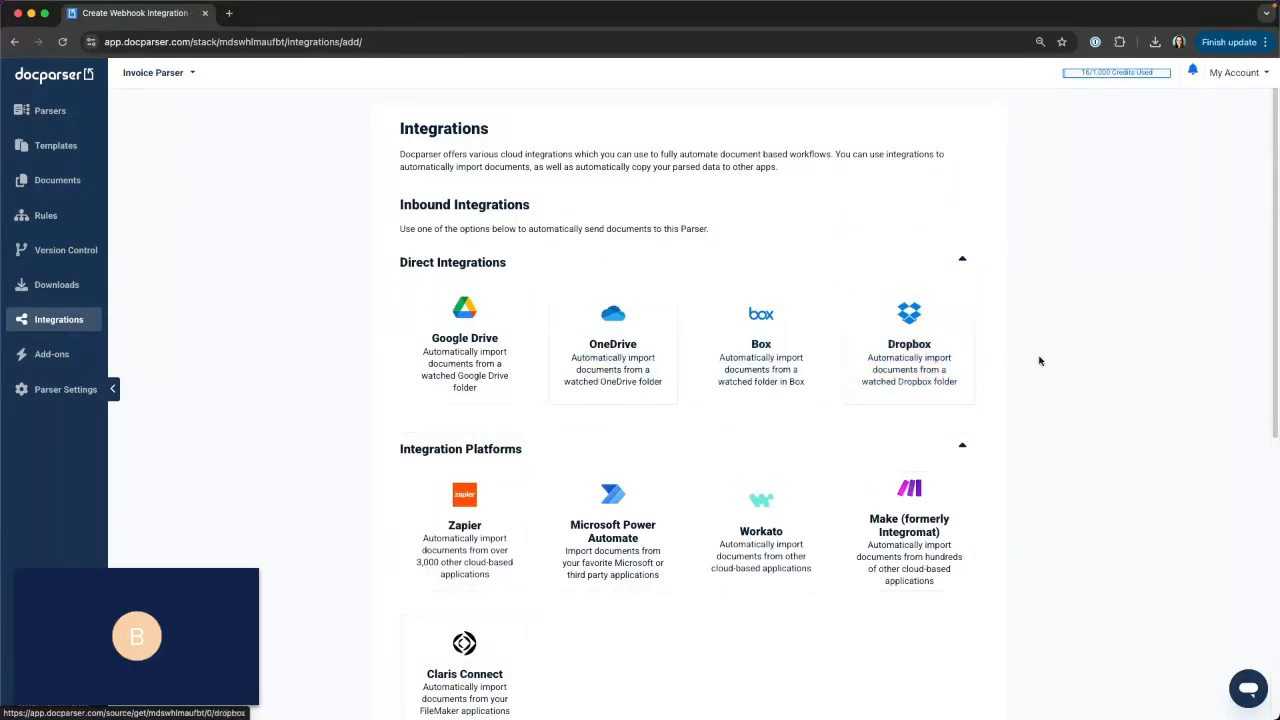
scroll(1037, 360, down, 2)
scroll(1062, 370, down, 5)
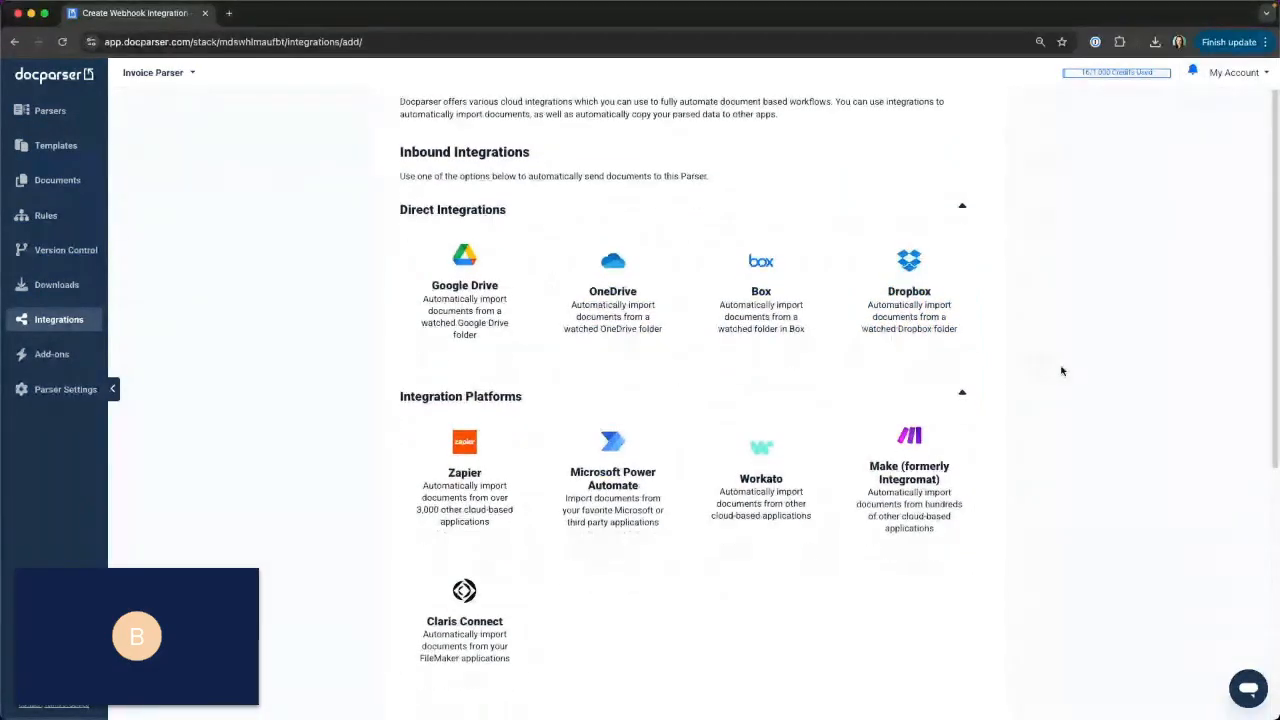
scroll(1062, 371, down, 2)
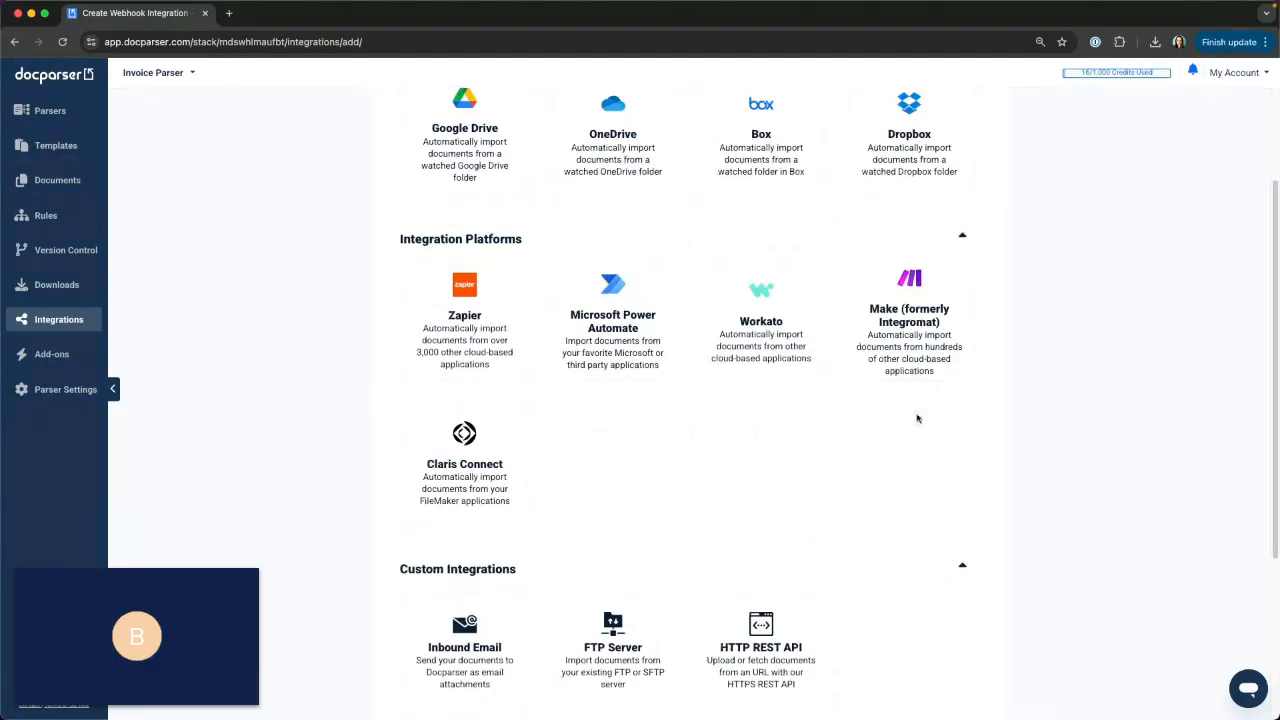
scroll(917, 421, down, 3)
scroll(917, 421, down, 3)
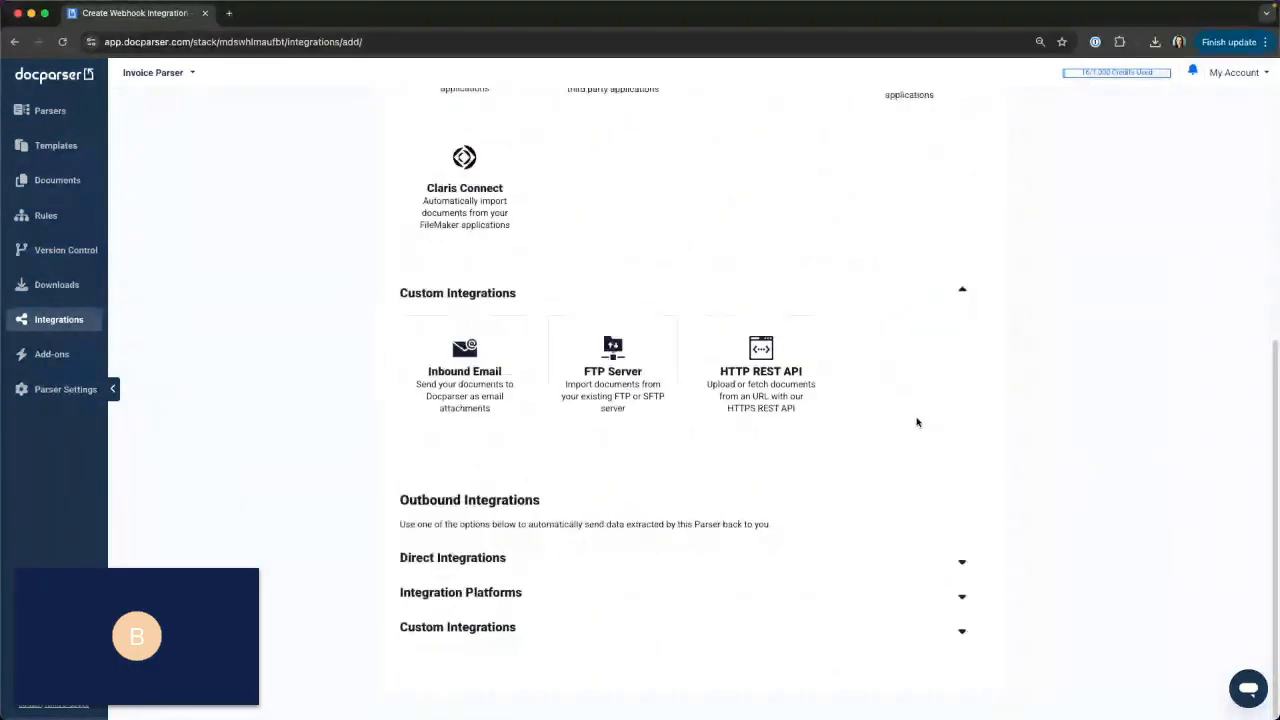
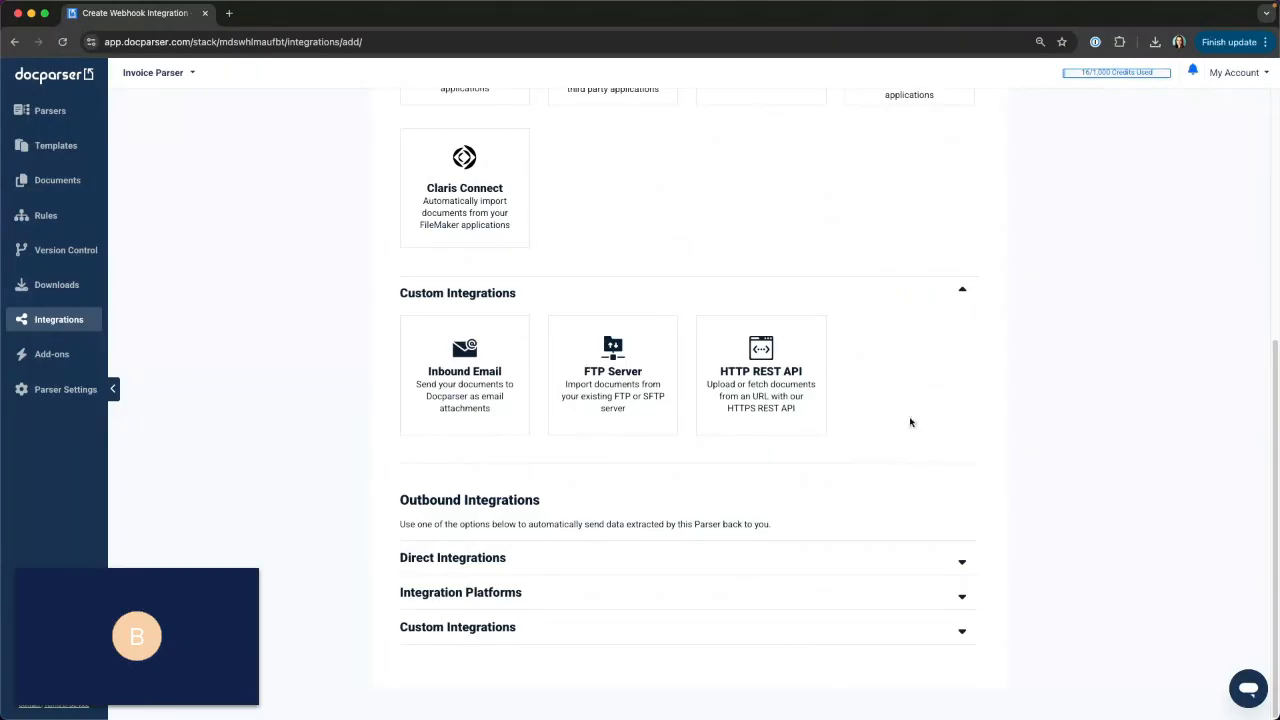
Look through the outbound direct integrations, integration platforms and custom integrations available for the parser.
click(962, 562)
scroll(1084, 443, down, 2)
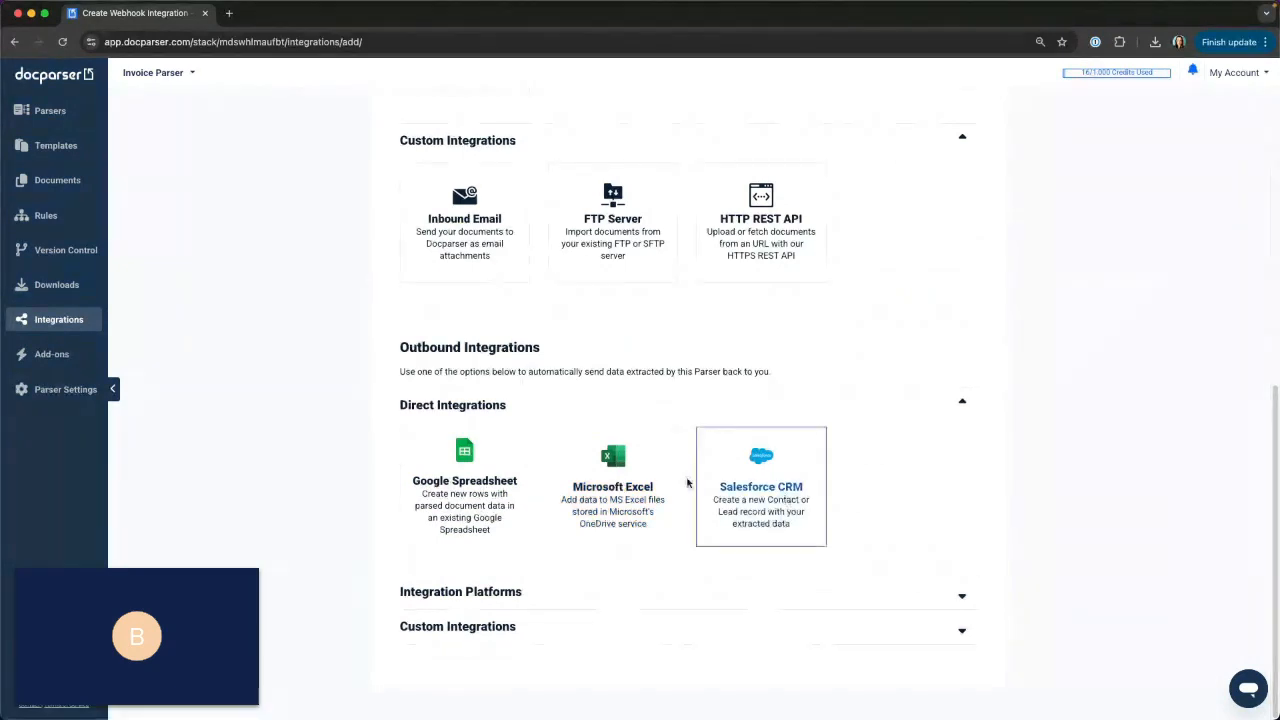
click(654, 598)
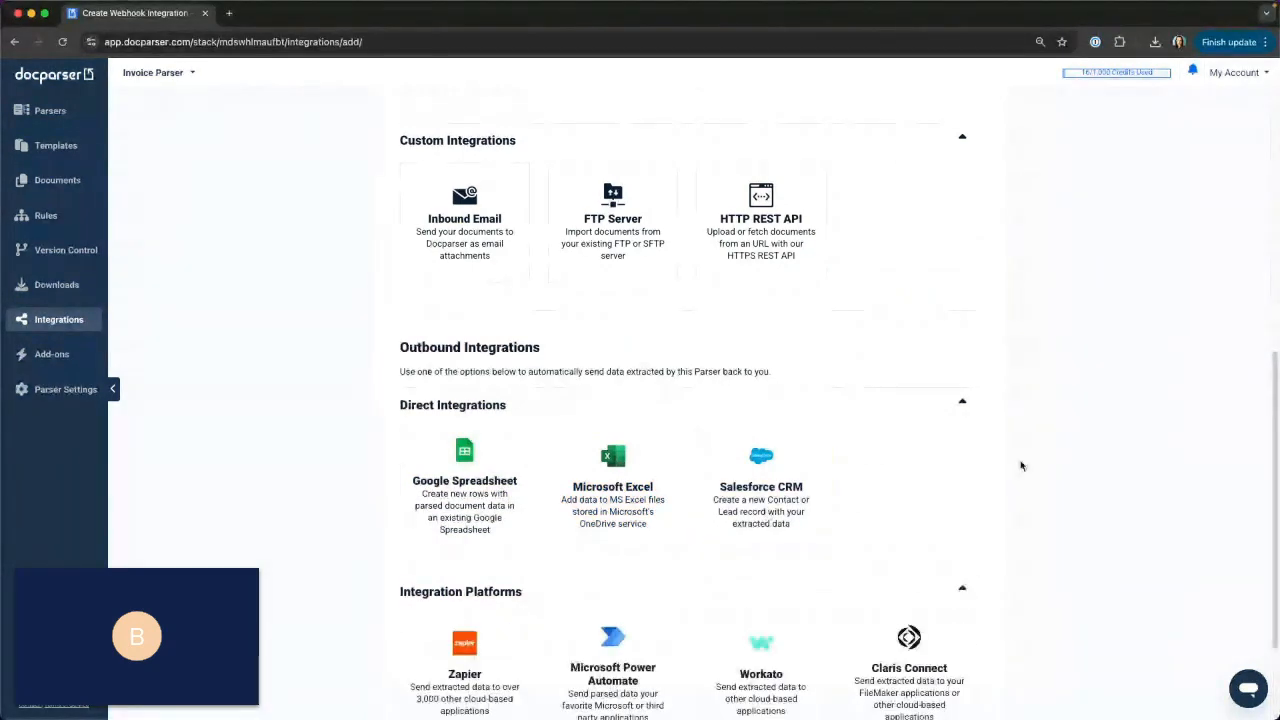
scroll(1021, 465, down, 3)
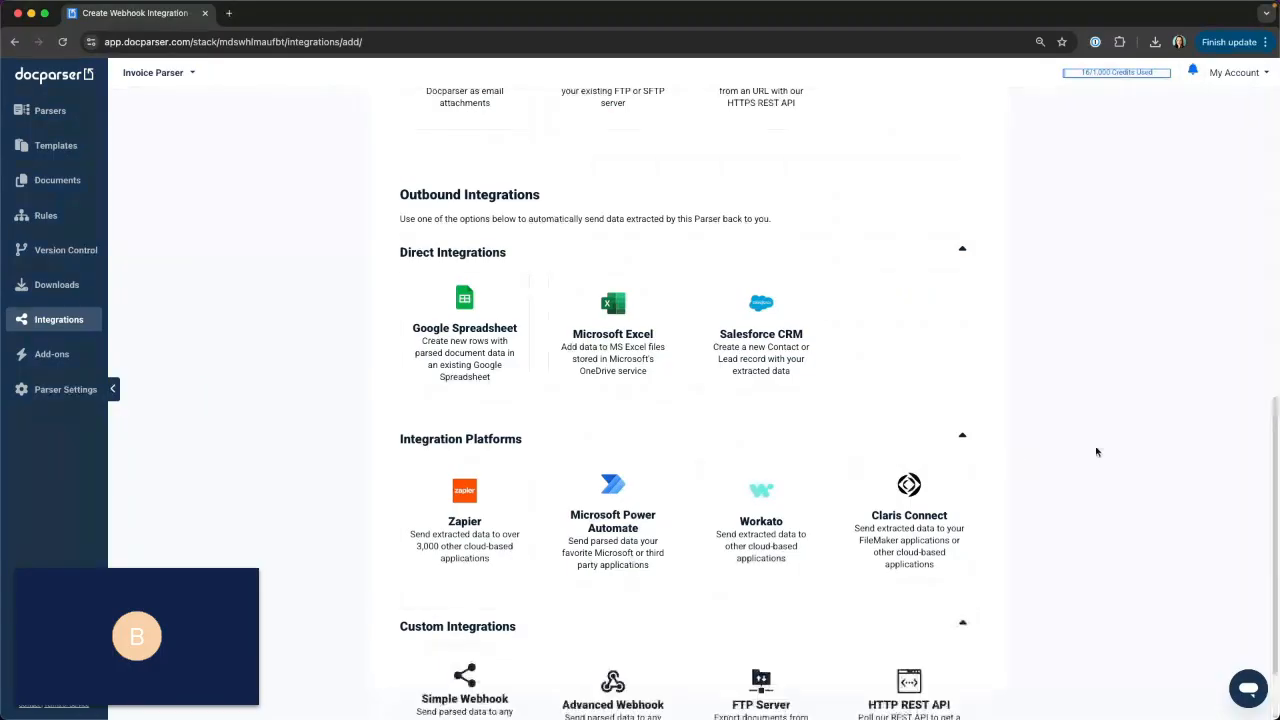
scroll(1168, 418, down, 3)
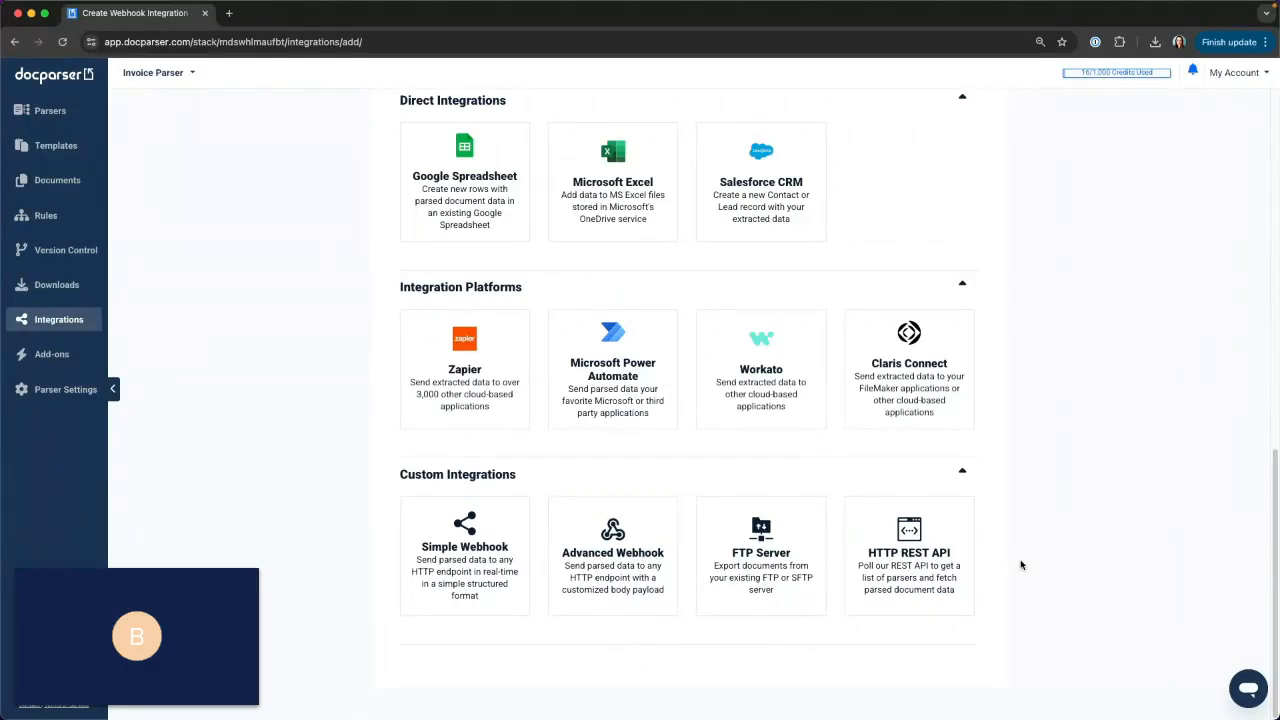
Start a Google Spreadsheet outbound integration and choose the connected Google account for it.
click(471, 165)
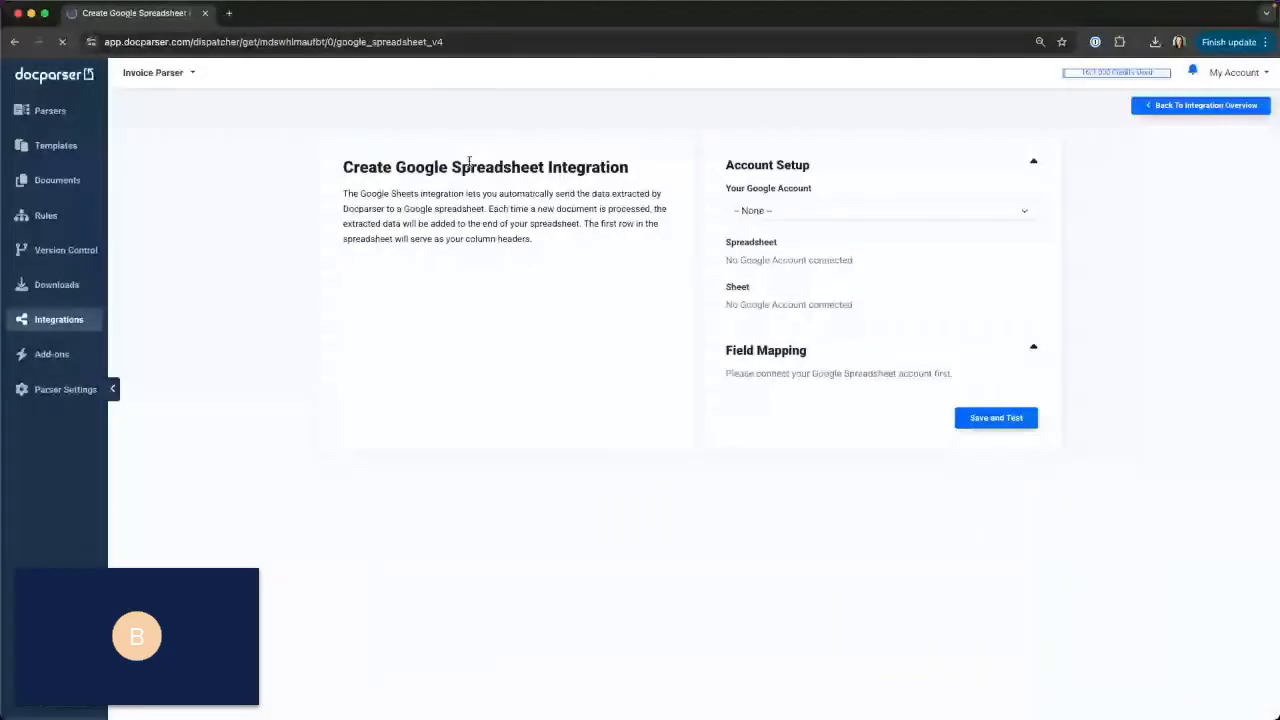
click(756, 210)
click(760, 226)
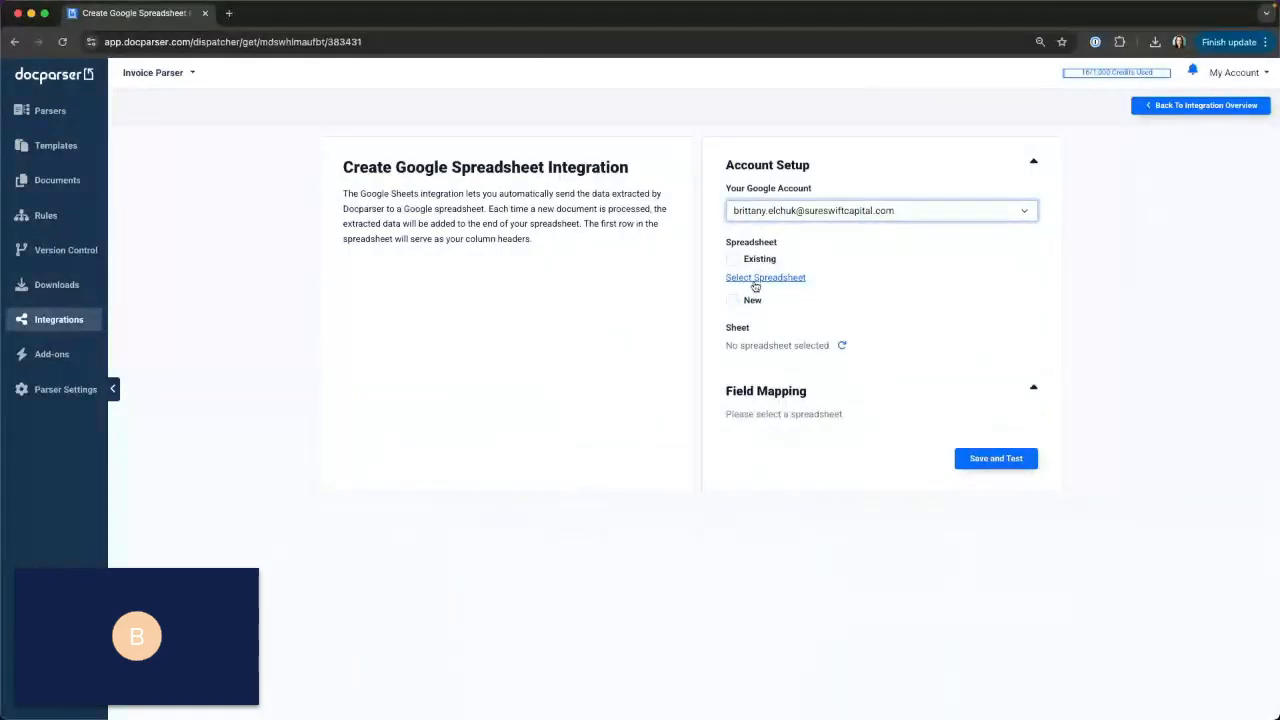
Search Google Drive for "Webinar" and select the existing *01- Webinar - Demo Spreadsheet as the integration's target.
click(757, 279)
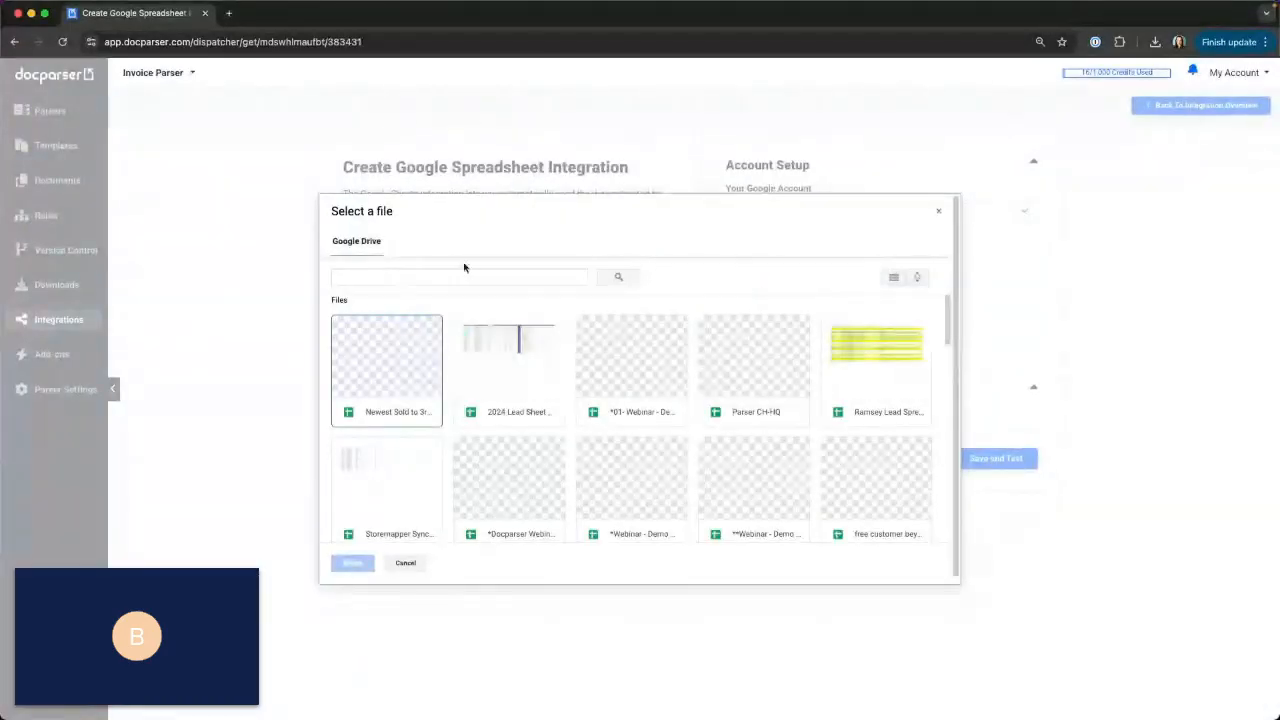
click(395, 273)
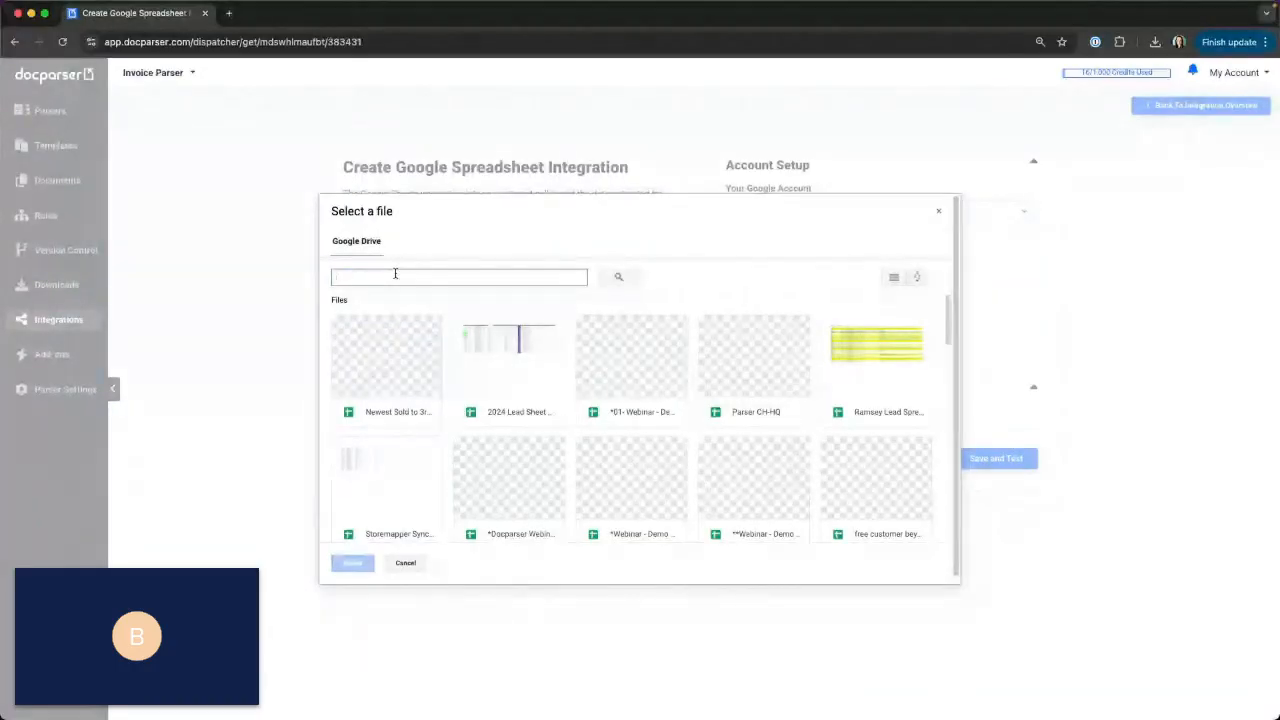
text(Webinar)
key(Return)
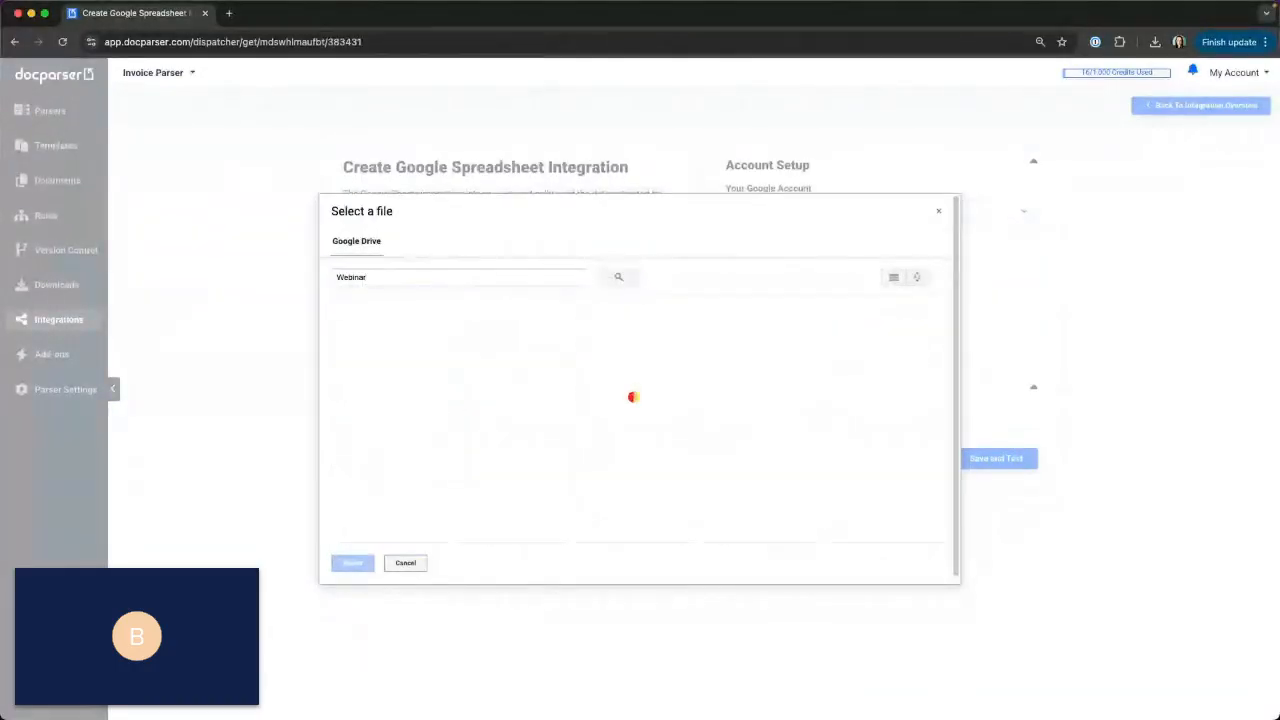
click(368, 354)
click(368, 355)
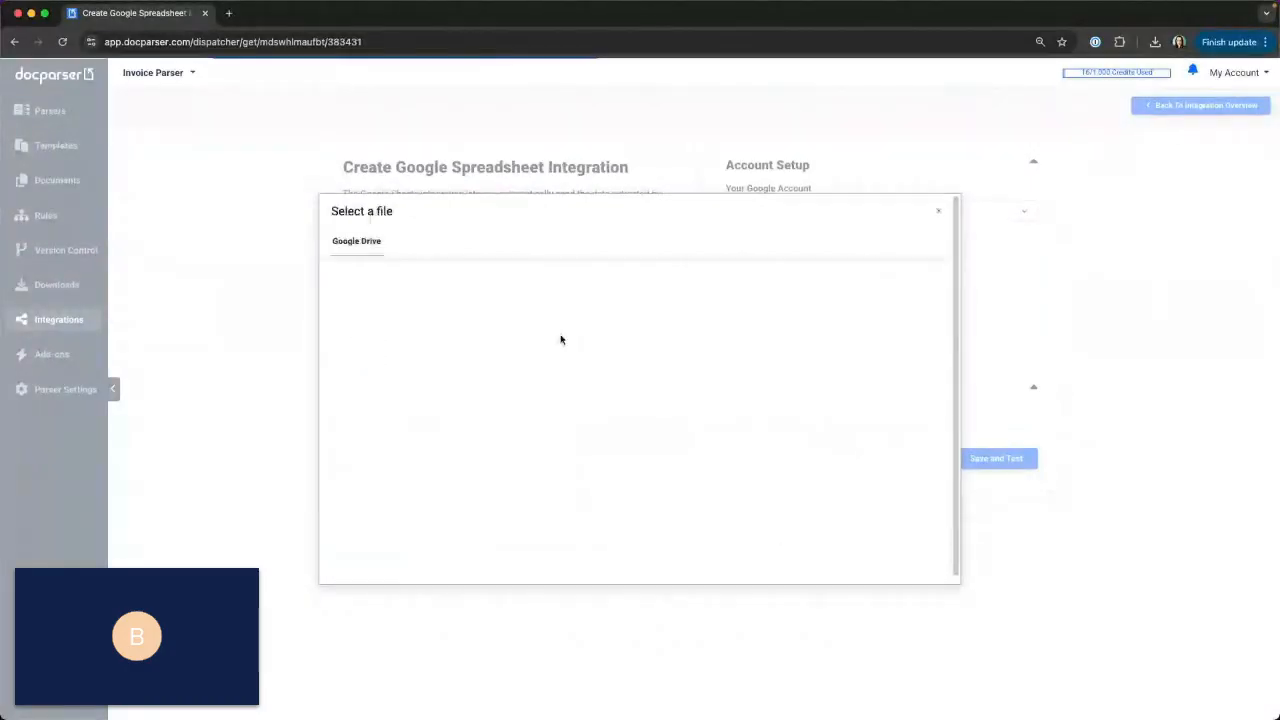
click(937, 212)
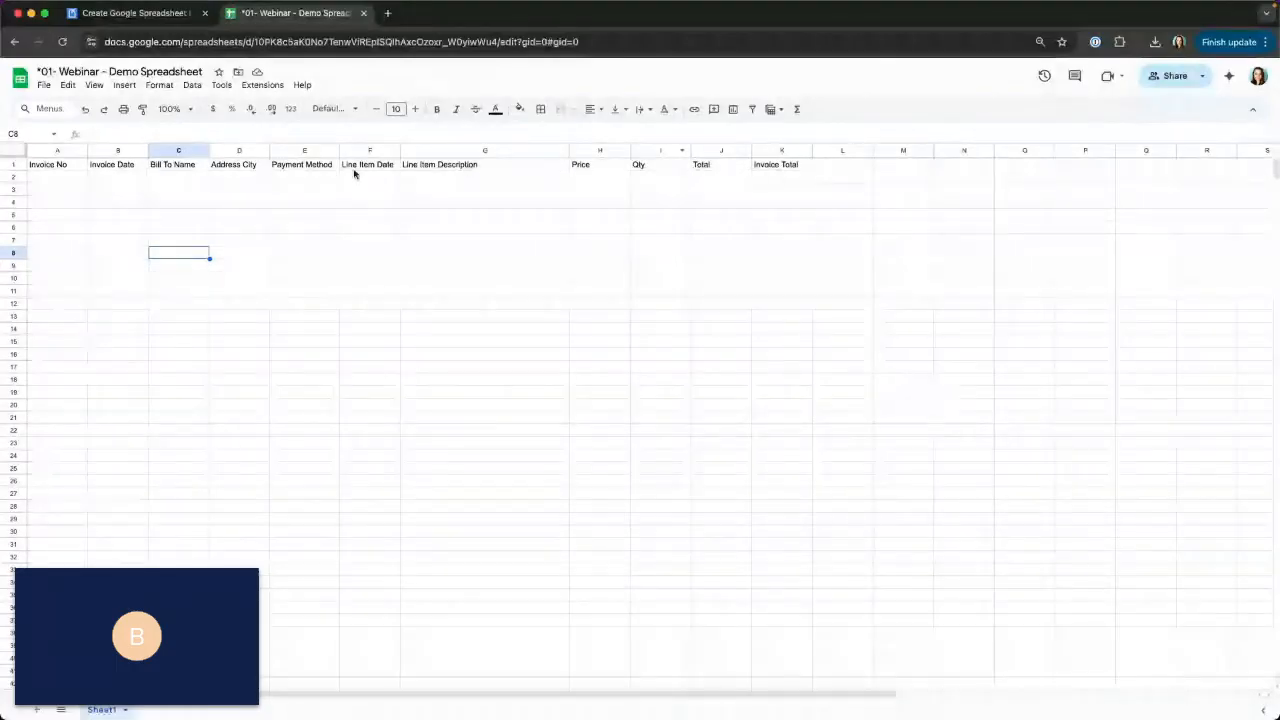
Return to the Docparser integration's field mapping and map Invoice No to invoice_number and Invoice Date to invoice_date_iso8601.
click(128, 12)
scroll(1066, 408, down, 1)
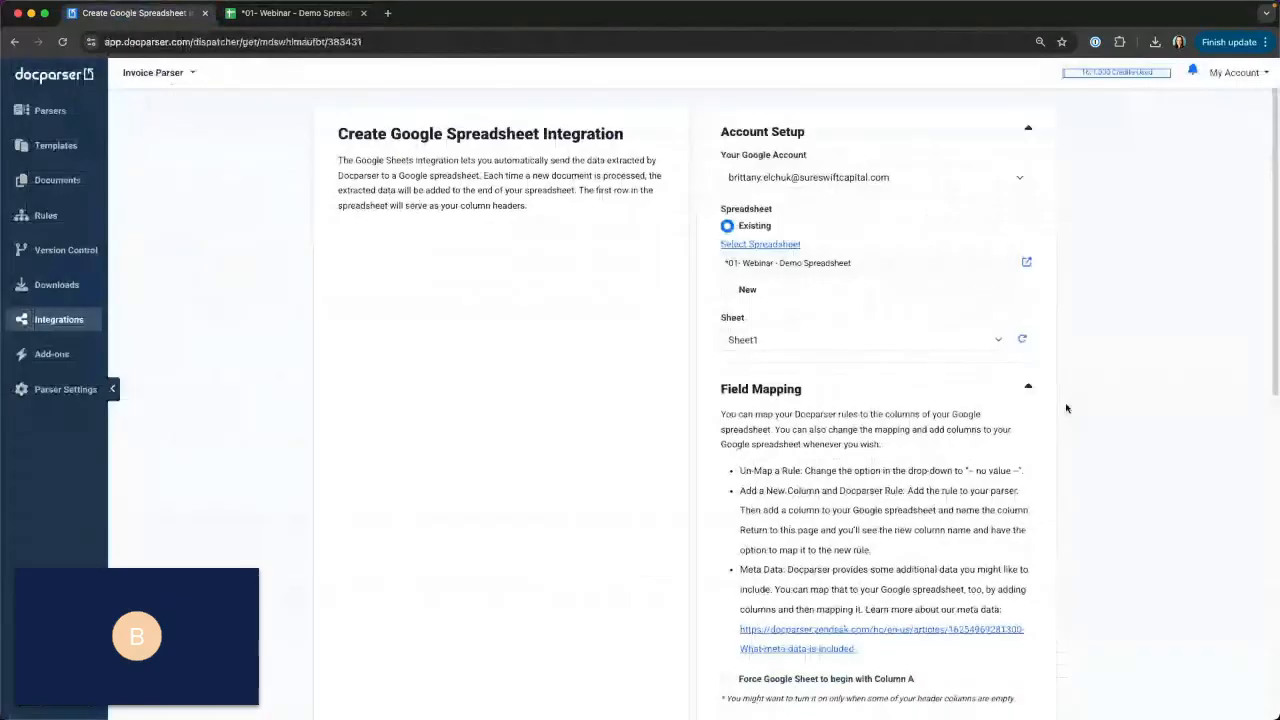
scroll(1066, 408, down, 1)
scroll(1066, 408, down, 10)
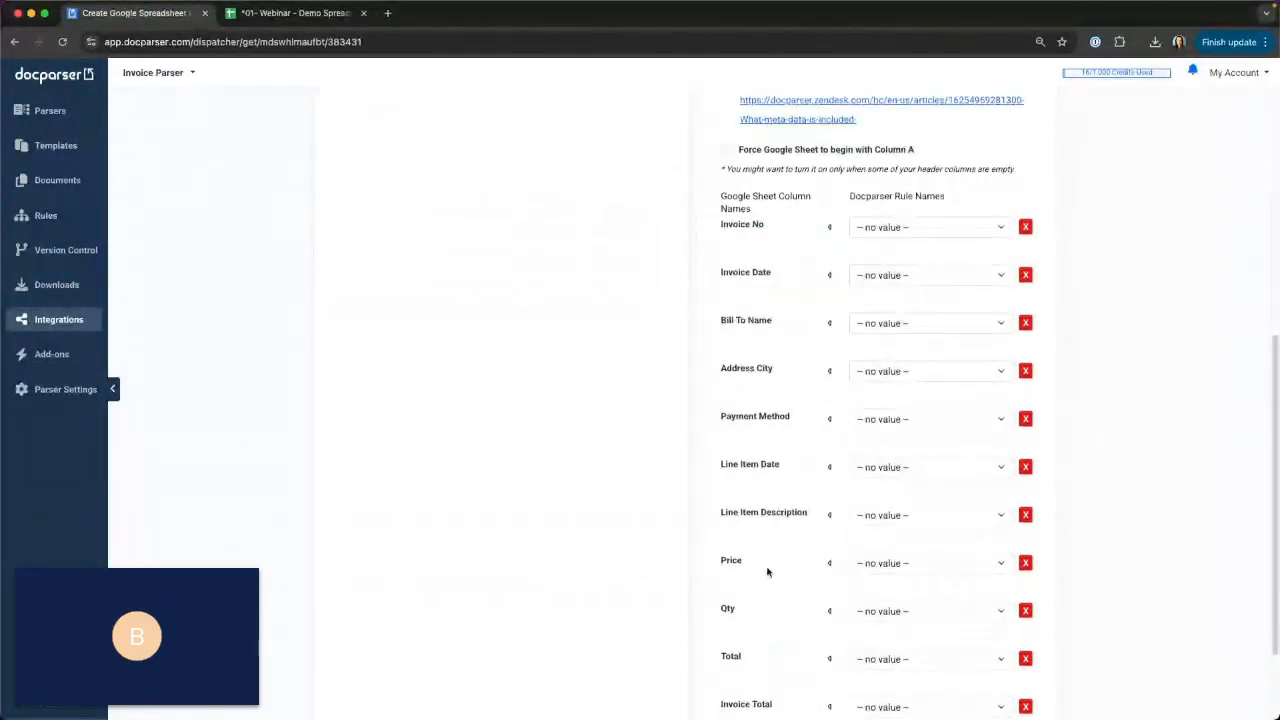
scroll(766, 571, down, 1)
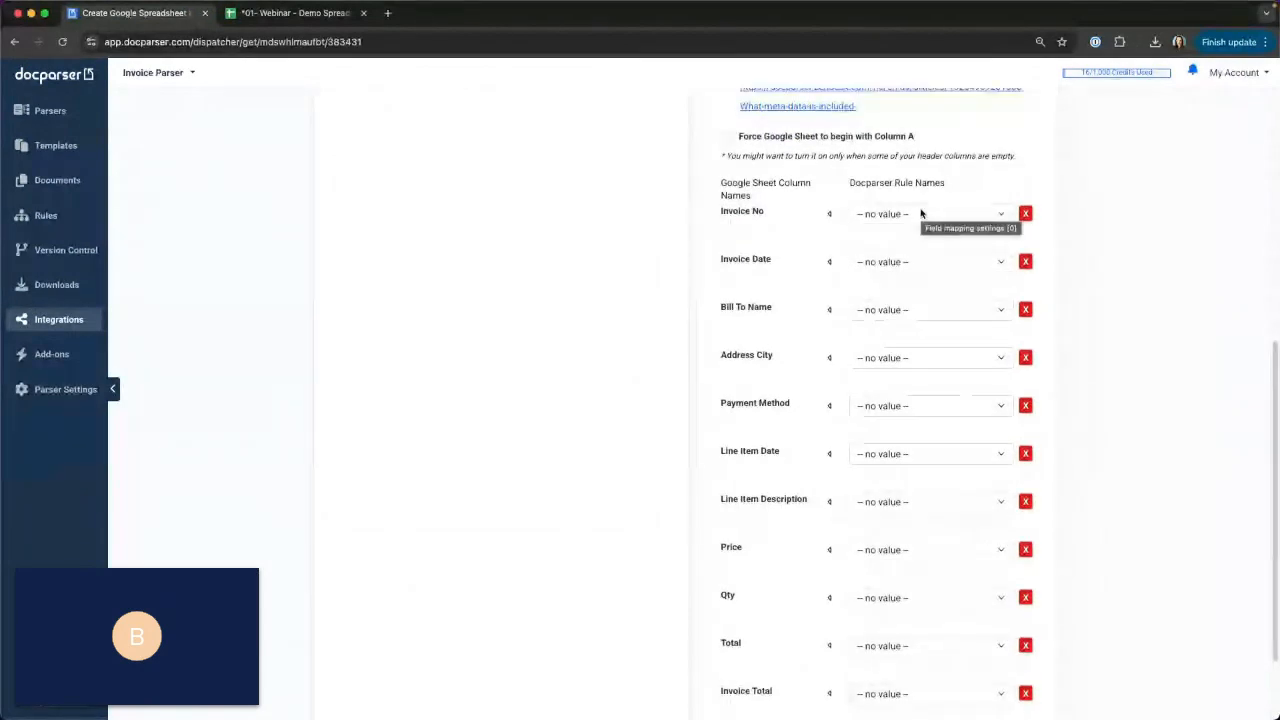
click(919, 217)
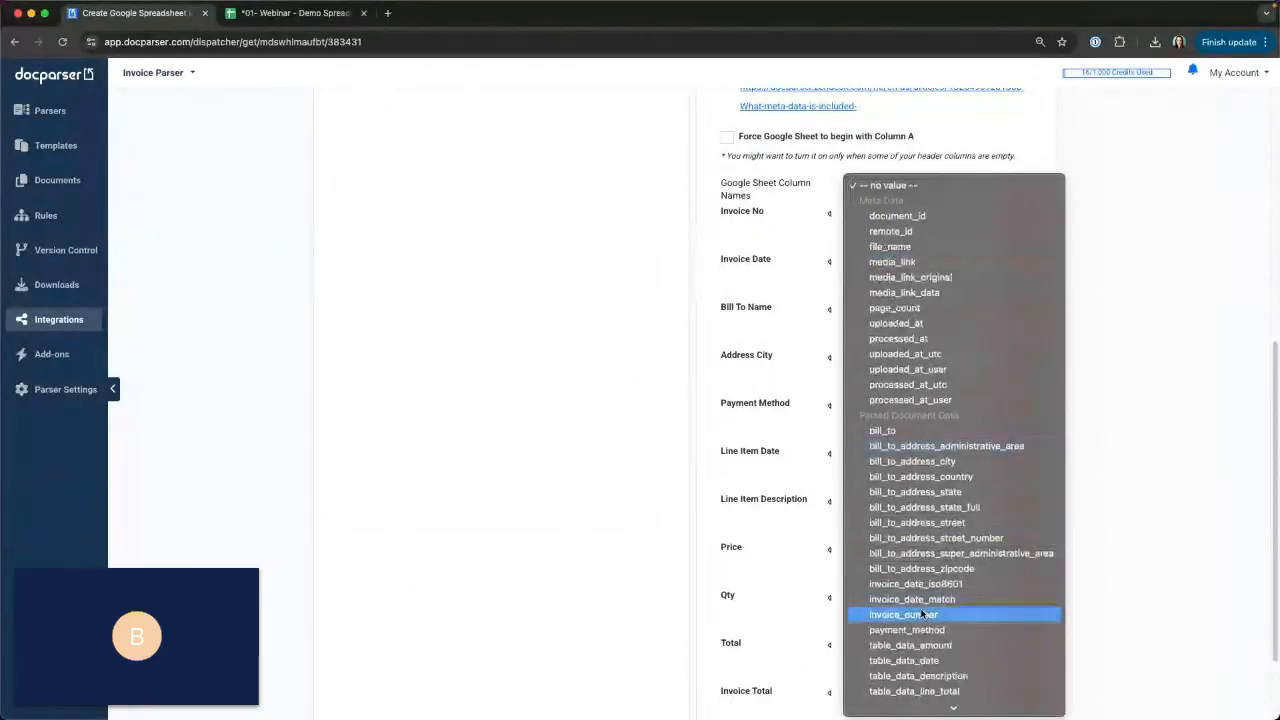
click(923, 615)
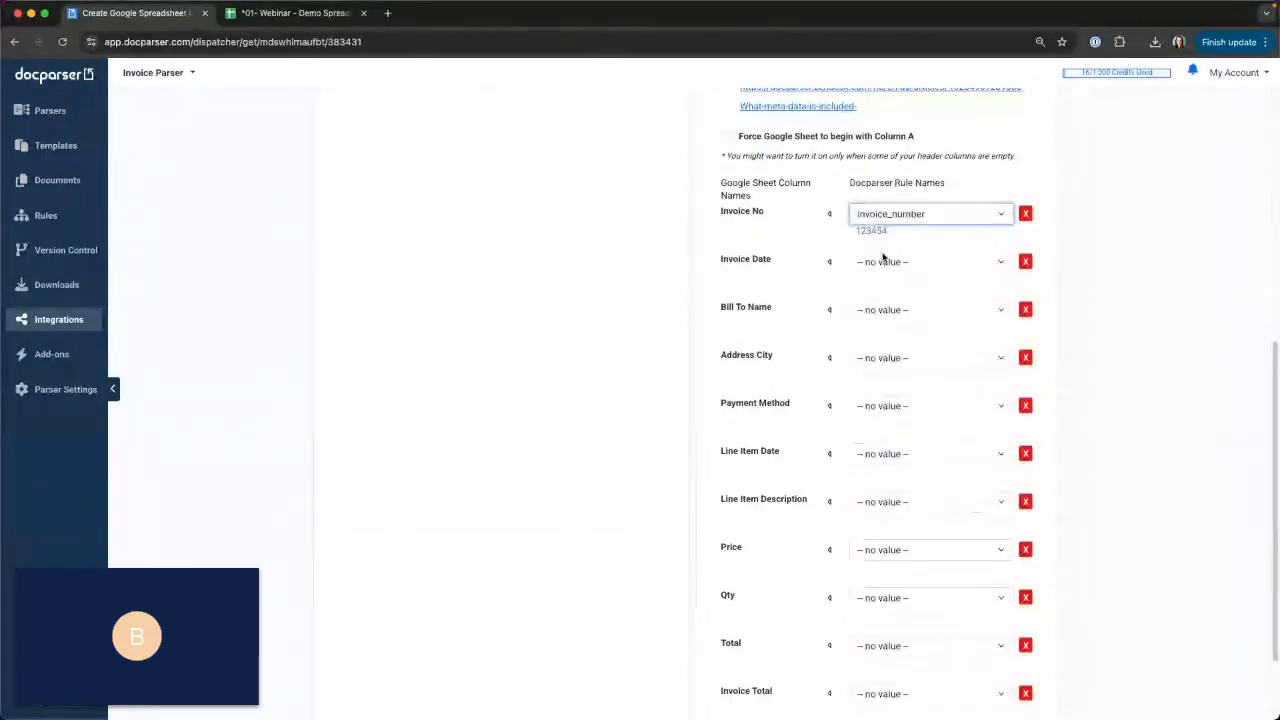
click(881, 259)
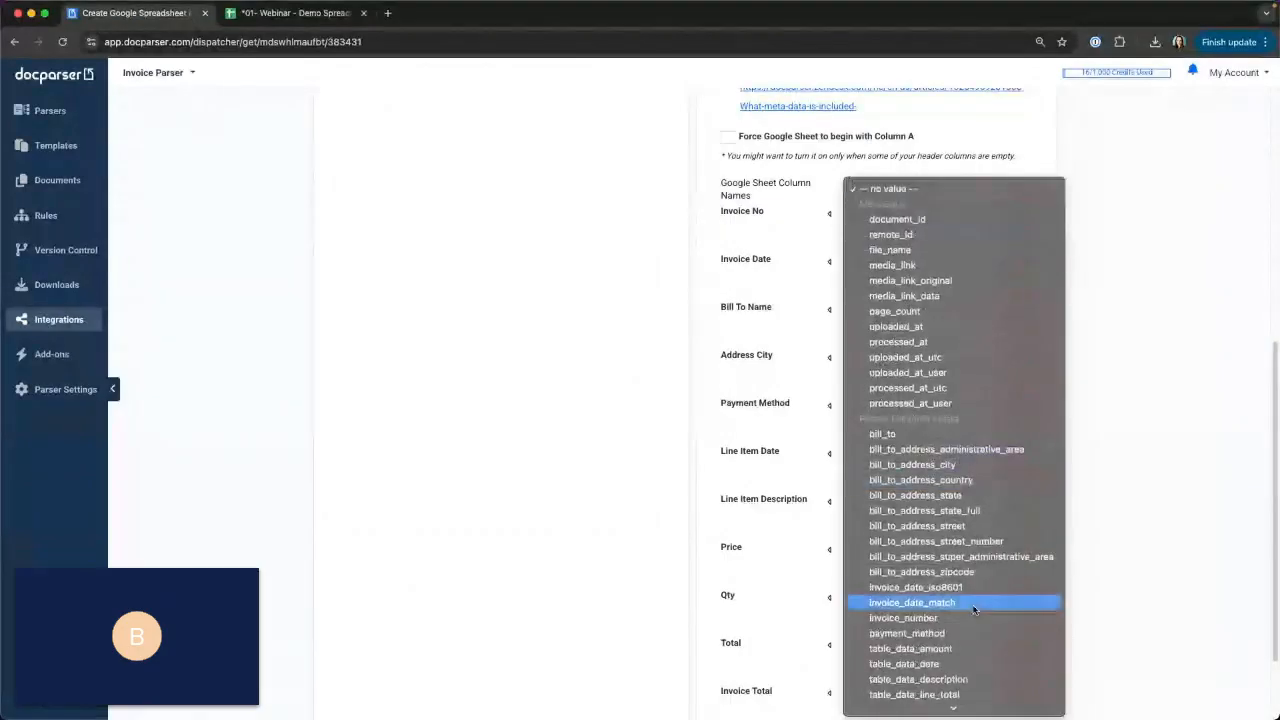
click(910, 583)
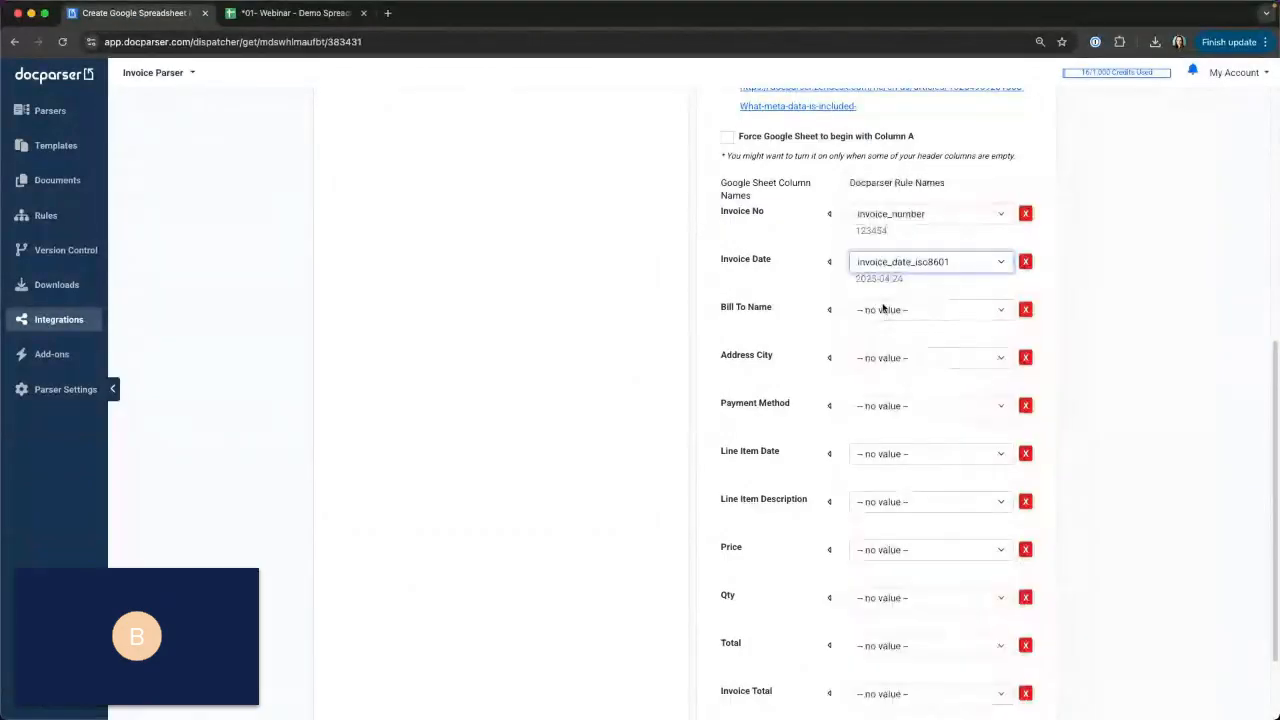
Map the Bill To Name column to bill_to and the Address City column to bill_to_address_city.
click(883, 310)
scroll(946, 453, down, 3)
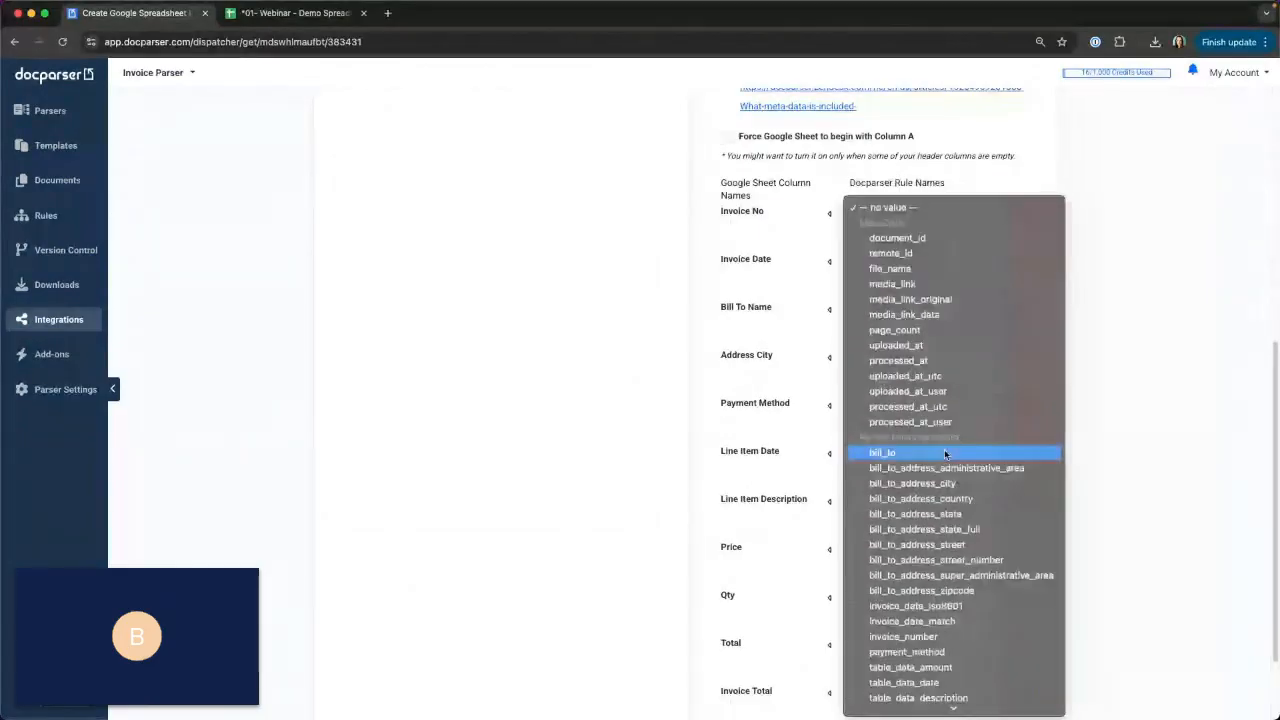
scroll(946, 454, down, 2)
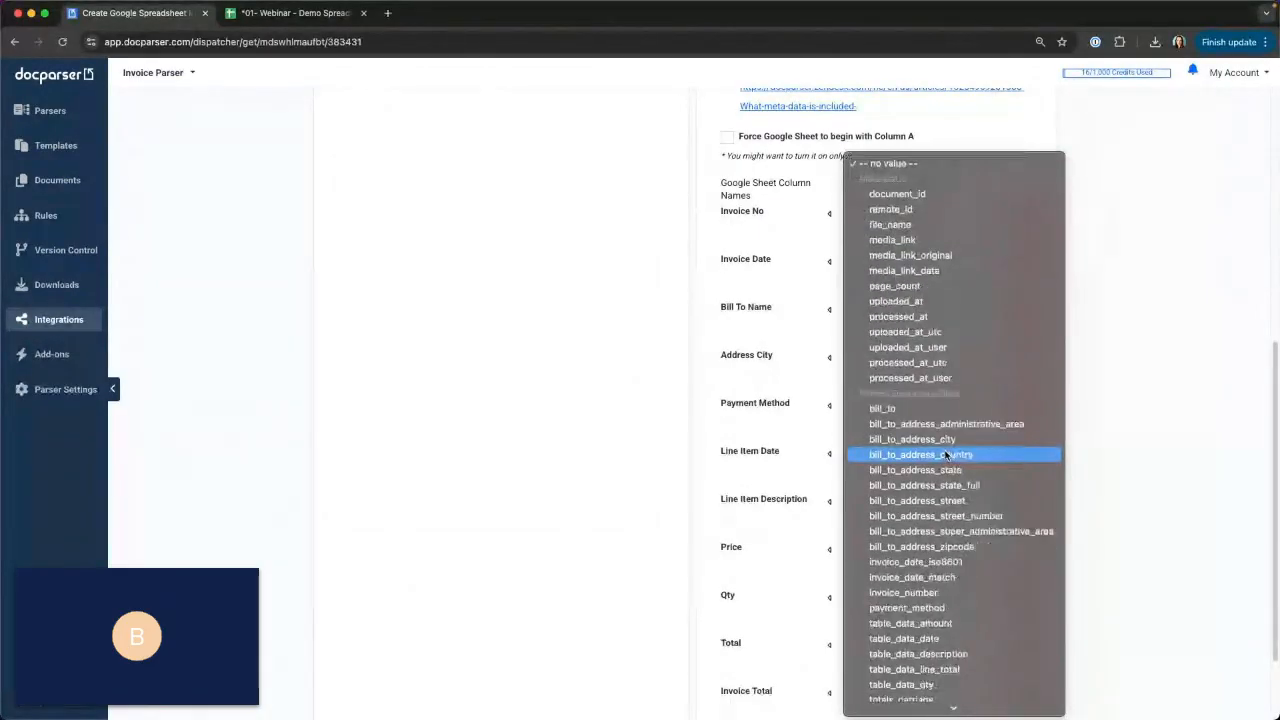
click(902, 380)
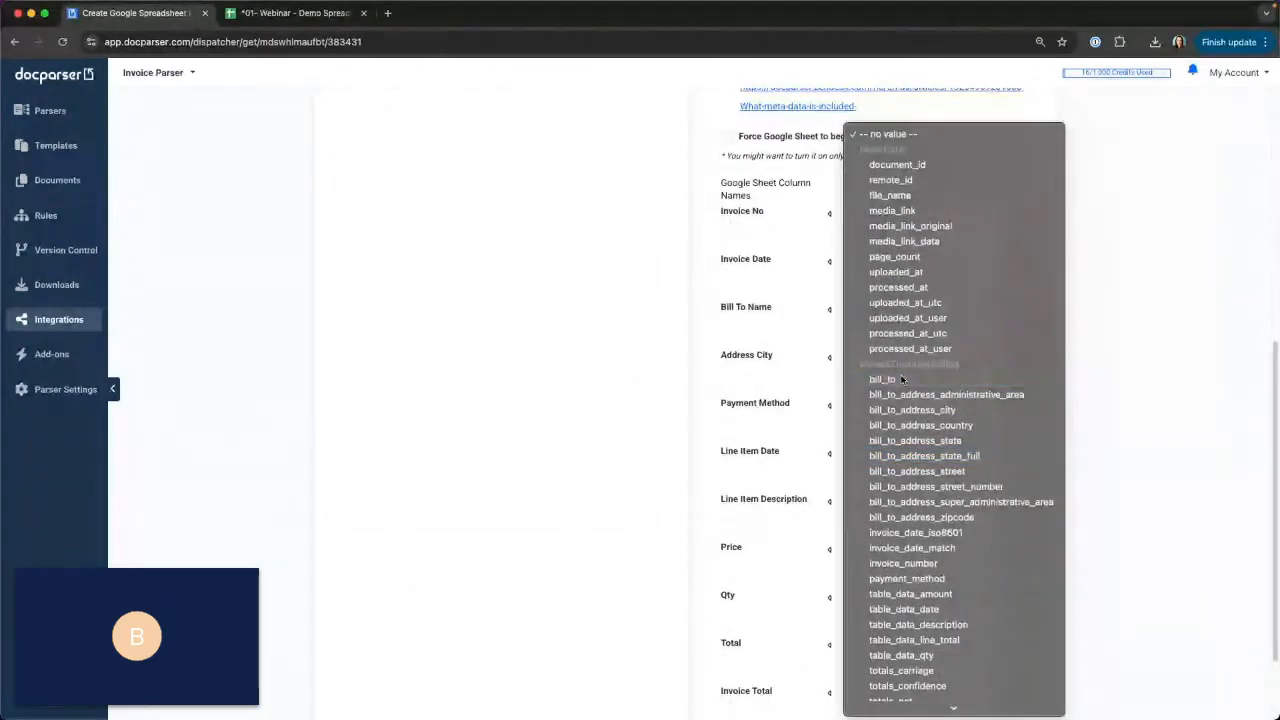
click(899, 360)
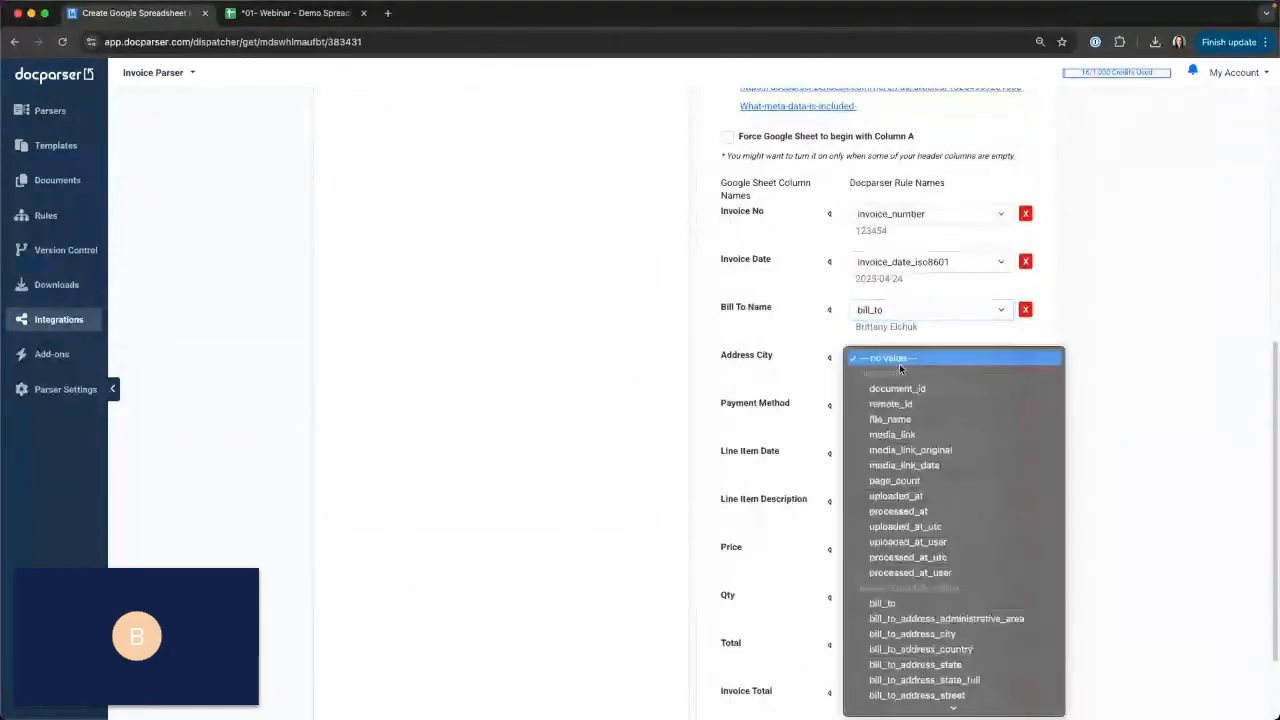
scroll(932, 492, down, 5)
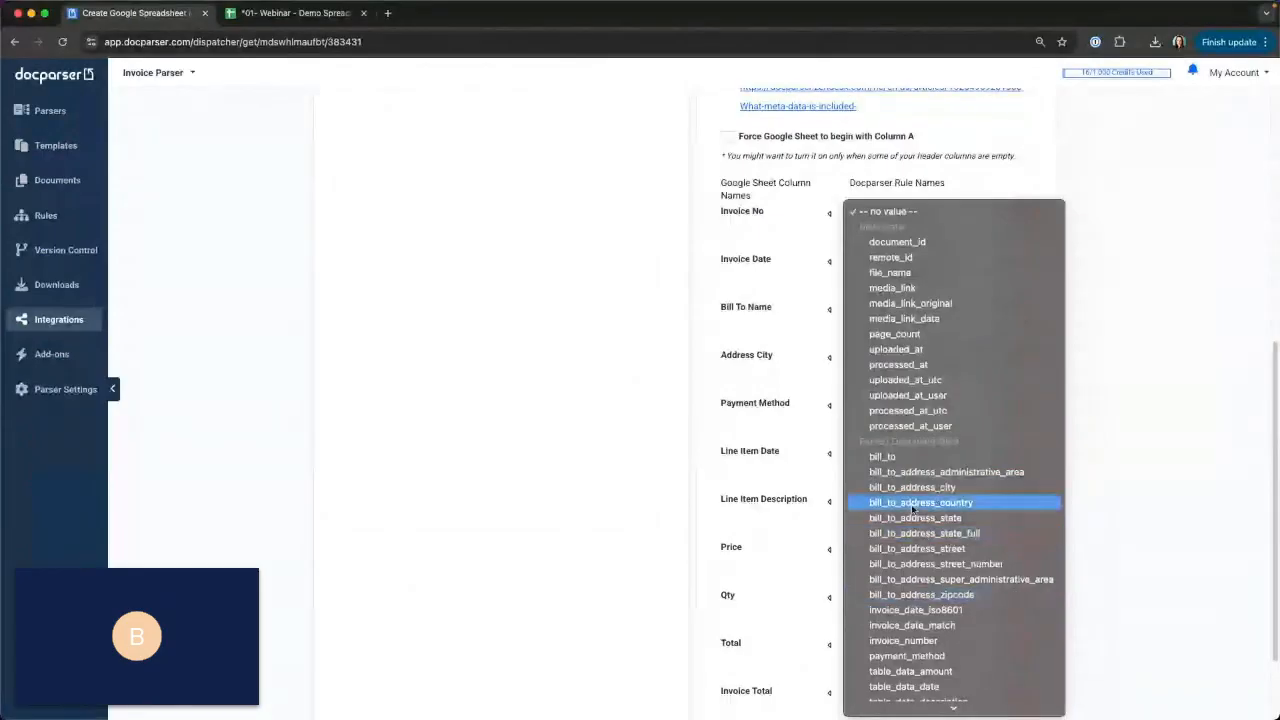
click(912, 487)
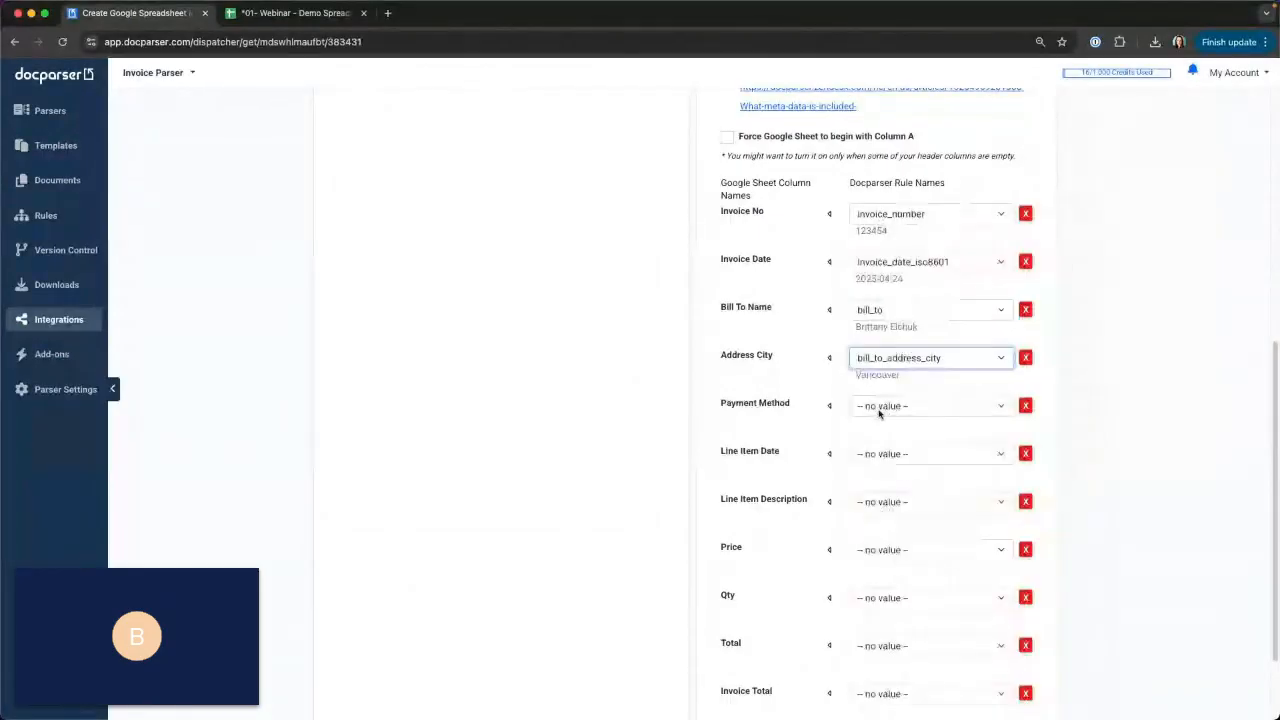
Map the Payment Method column to payment_method and the Line Item Date column to table_data_date.
click(957, 410)
scroll(953, 477, down, 3)
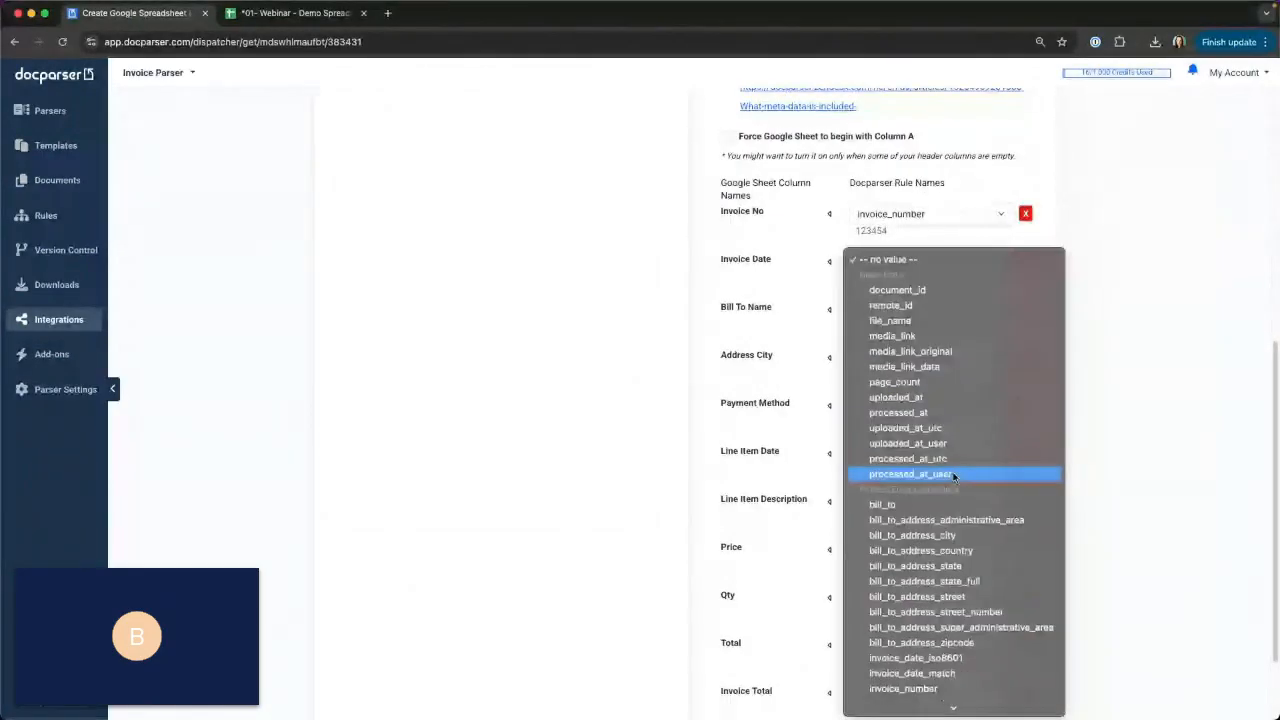
scroll(953, 477, down, 3)
click(930, 571)
click(911, 454)
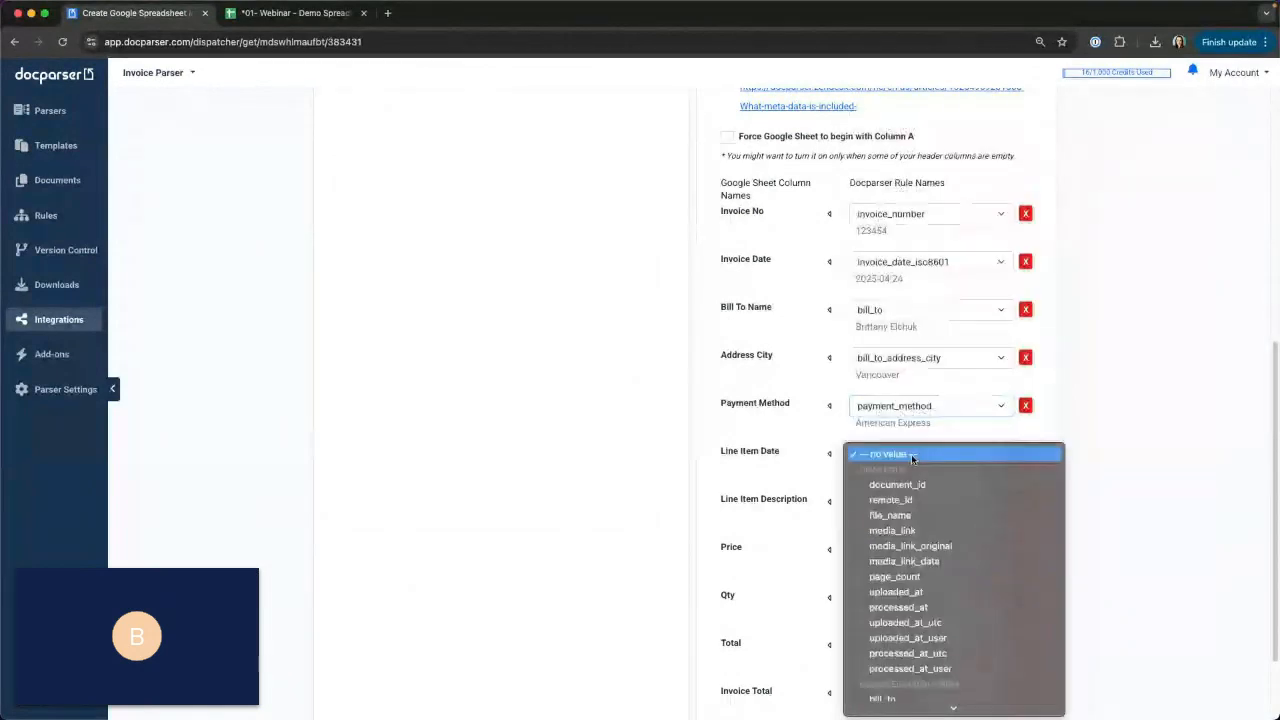
scroll(918, 476, down, 3)
scroll(918, 477, down, 3)
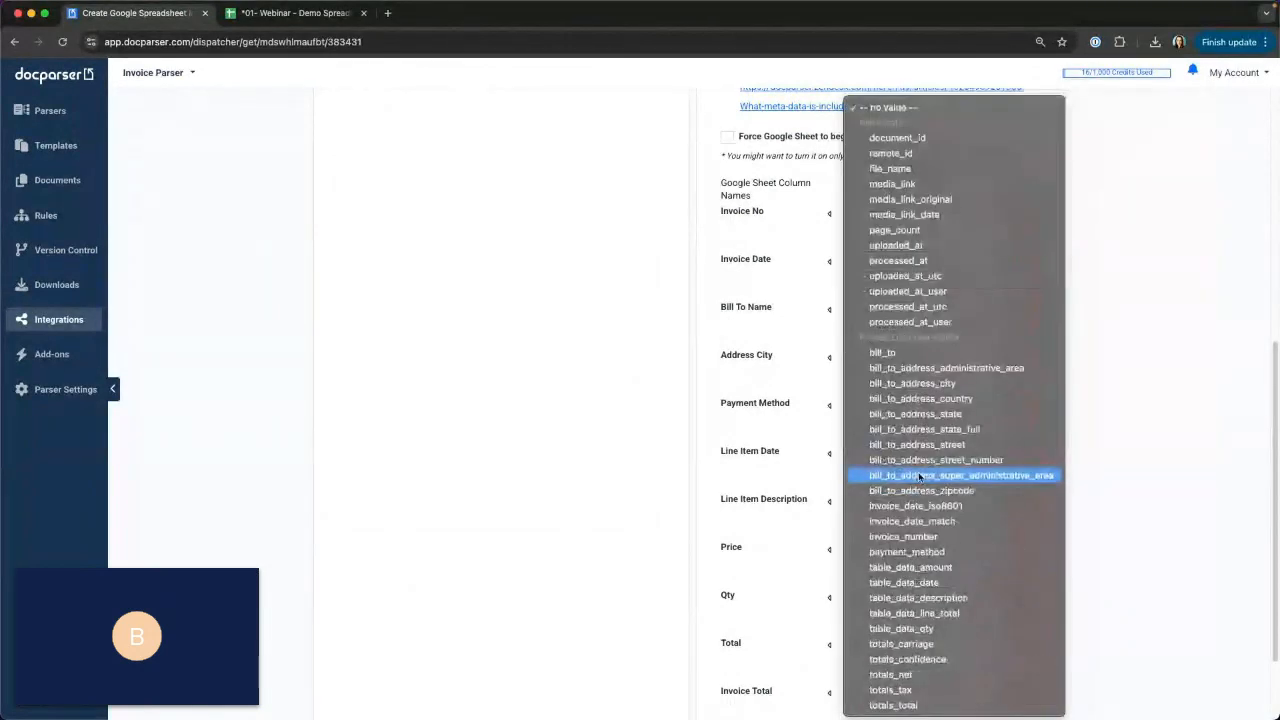
click(937, 584)
Map the Line Item Description column to table_data_description and the Price column to table_data_amount.
click(923, 500)
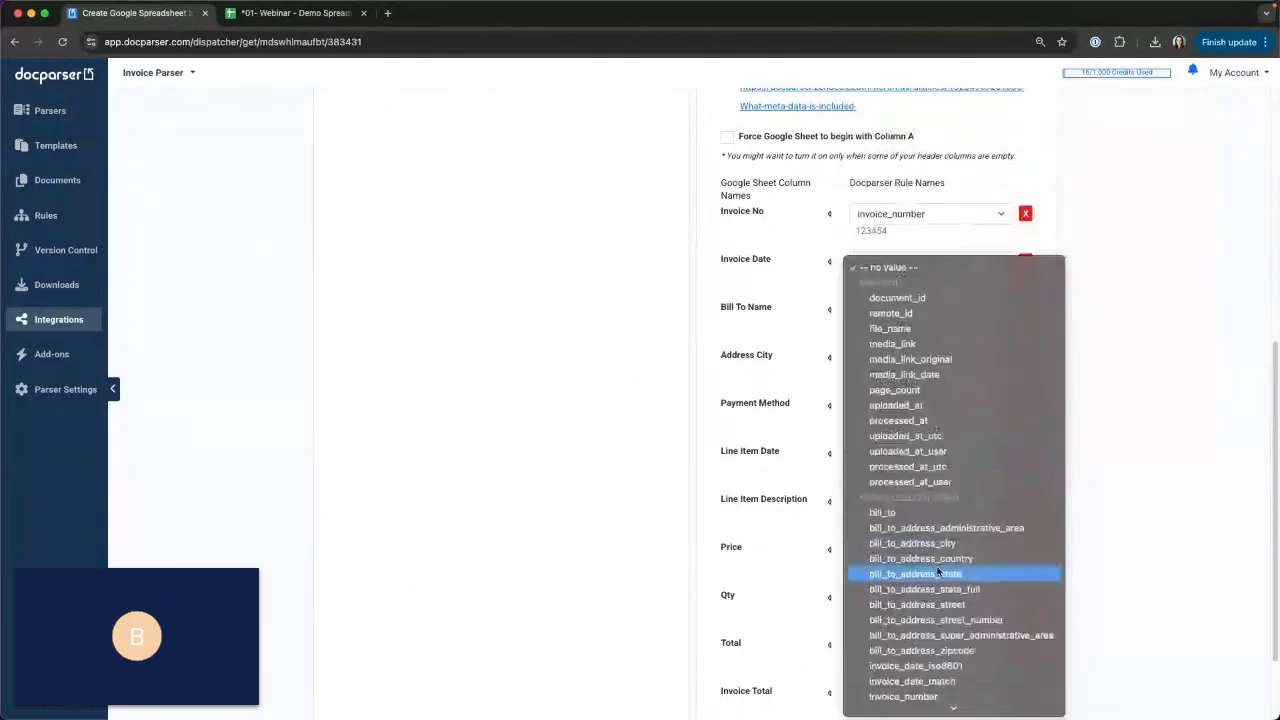
scroll(938, 568, down, 2)
scroll(937, 568, down, 2)
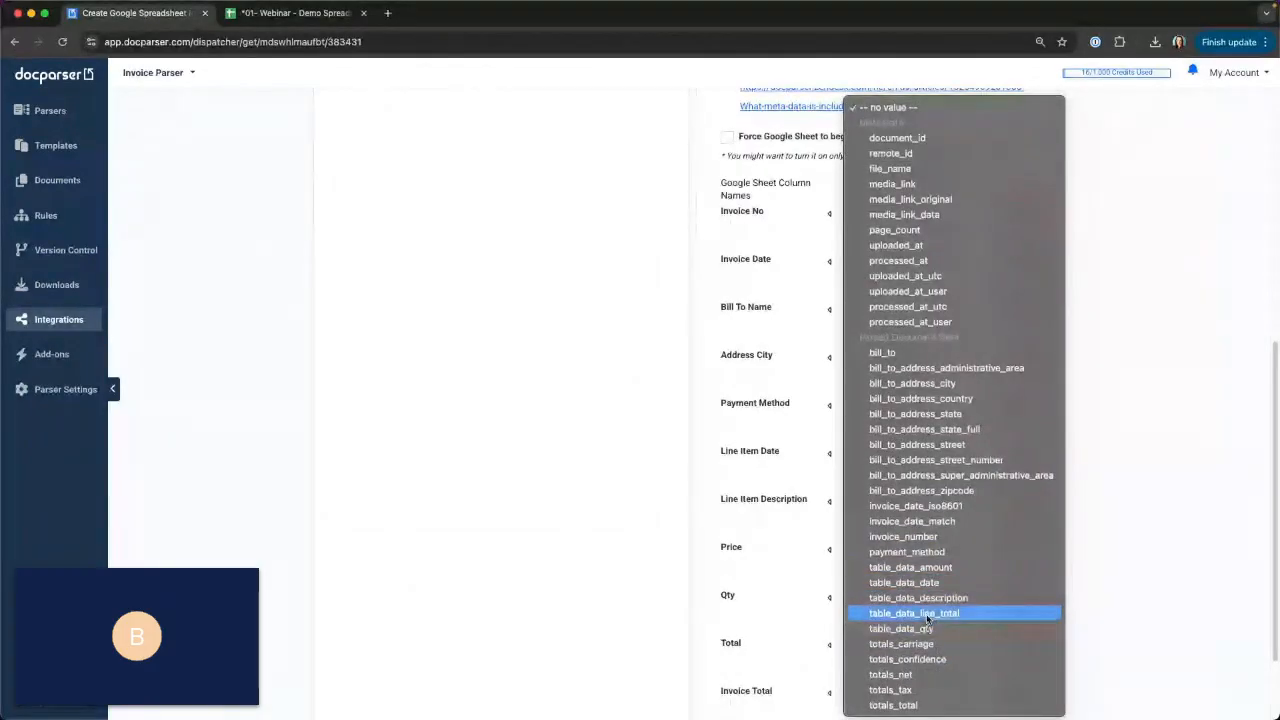
click(925, 597)
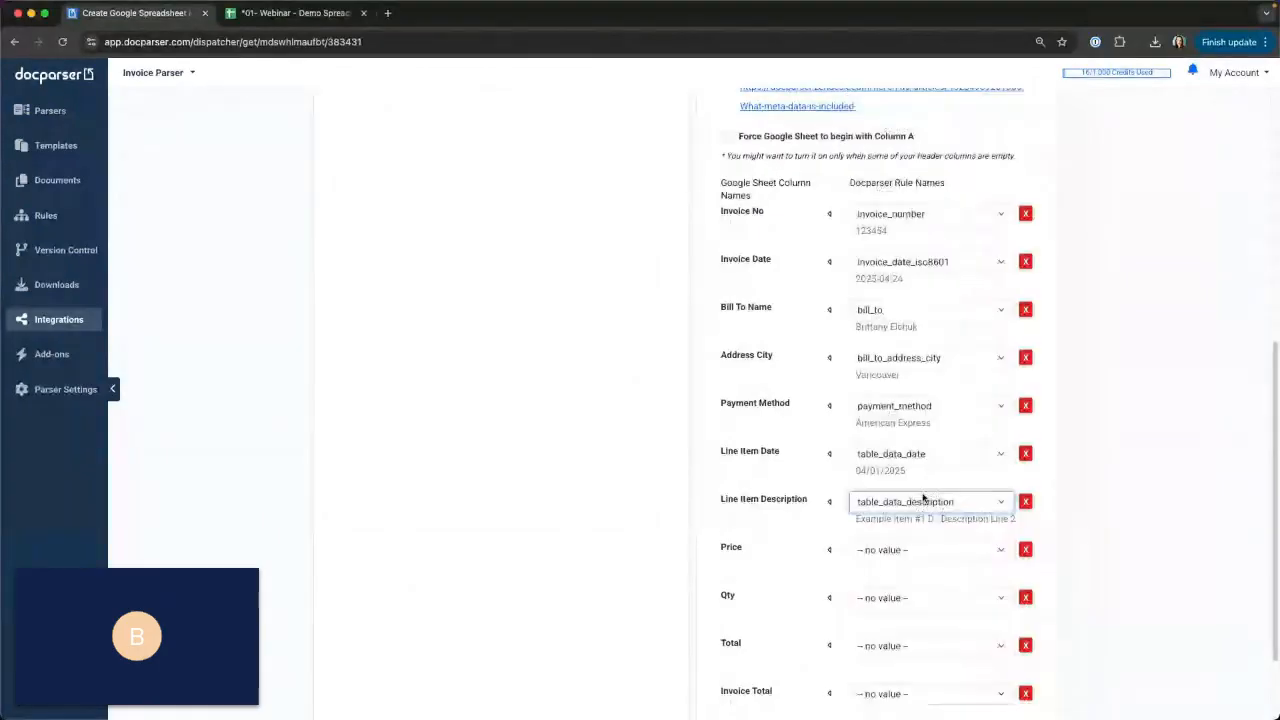
click(890, 549)
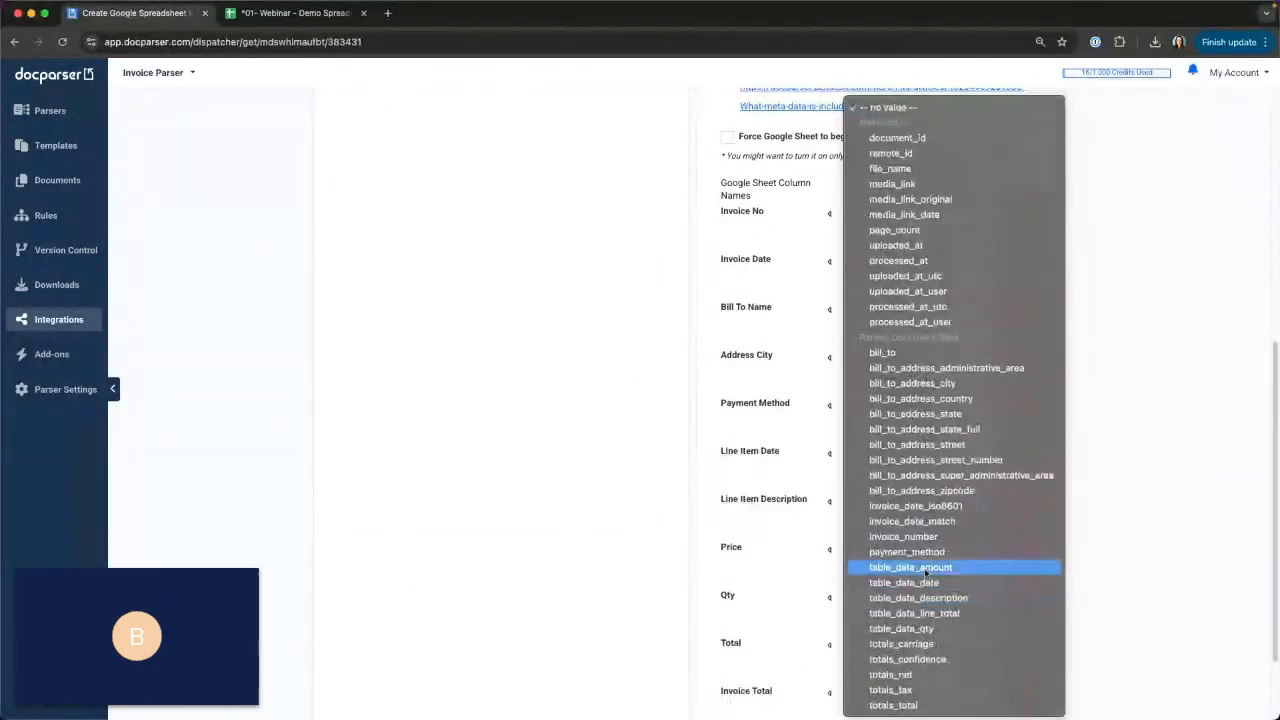
click(897, 568)
Map the Qty column to table_data_qty and the Total column to table_data_line_total.
click(897, 598)
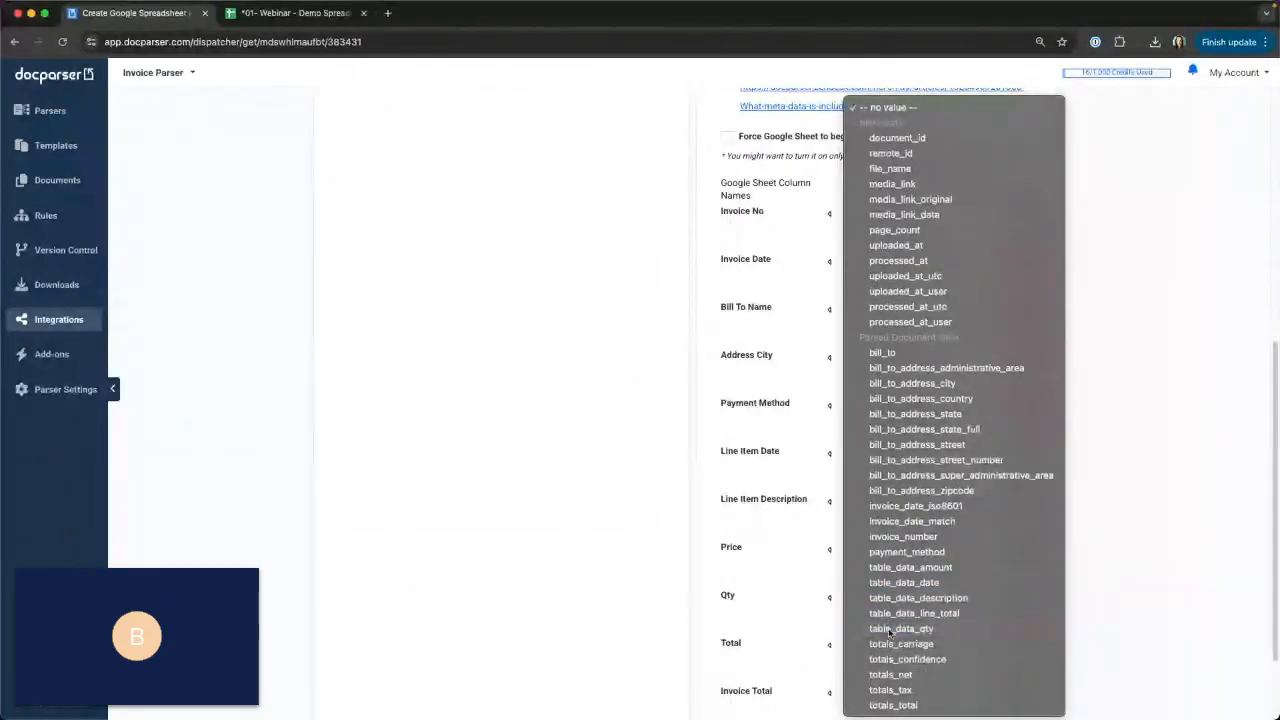
click(889, 629)
click(884, 530)
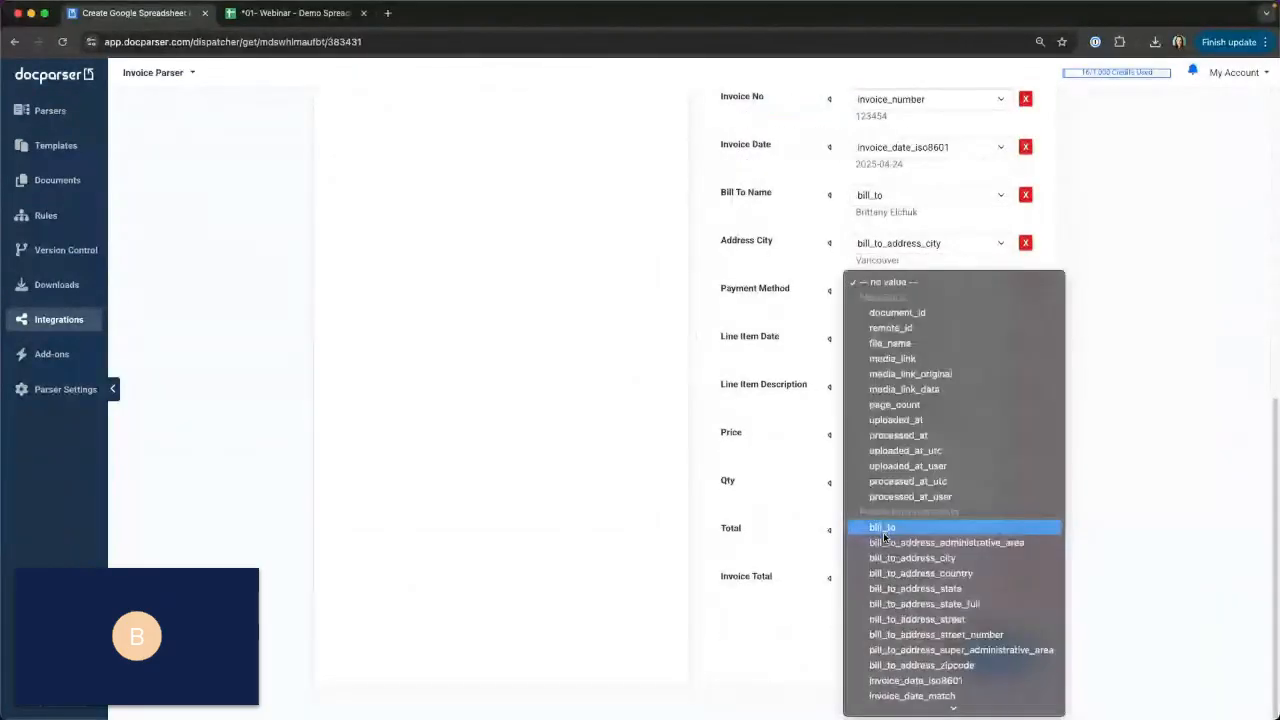
scroll(884, 540, down, 3)
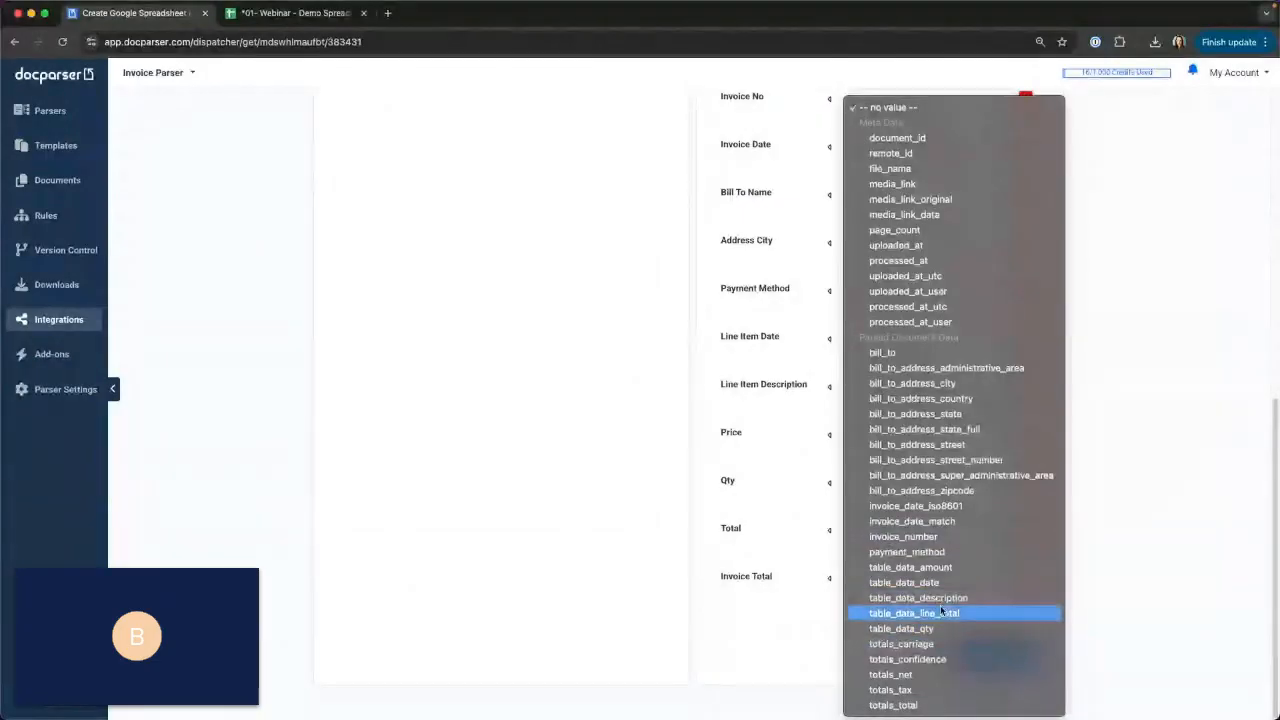
click(941, 613)
Map the Invoice Total column to the totals_total field.
click(885, 580)
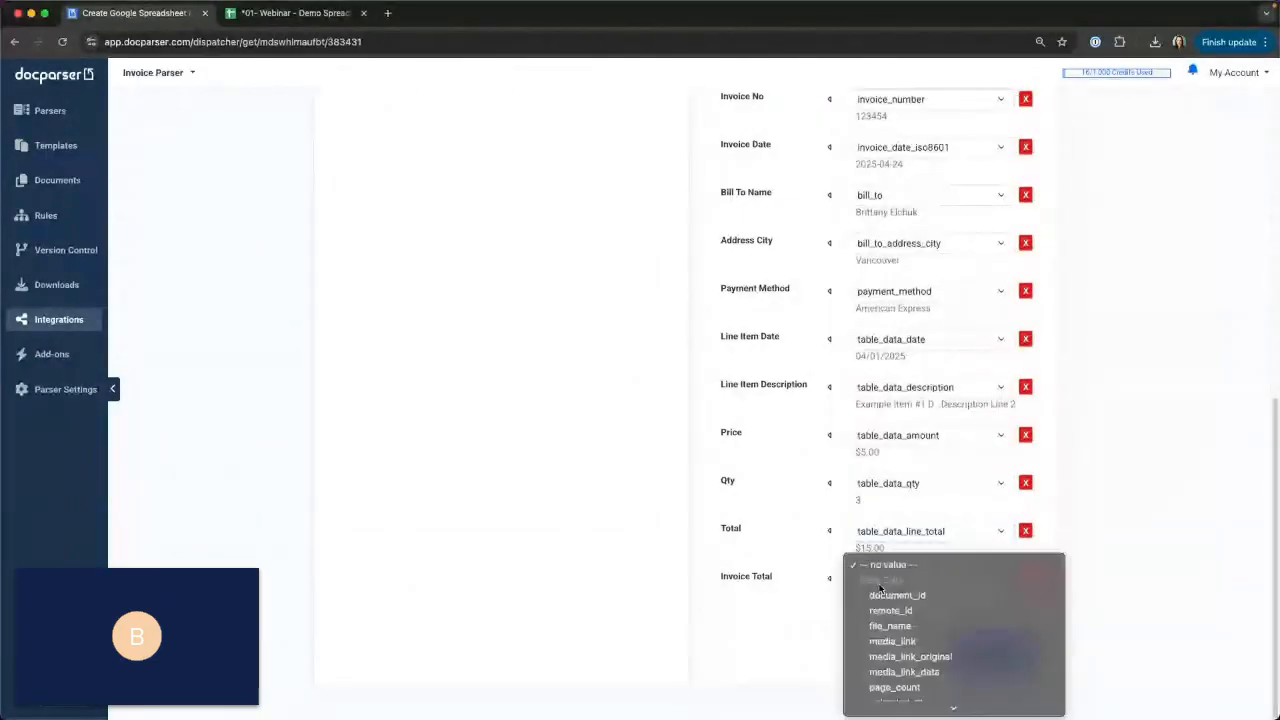
scroll(883, 619, down, 3)
scroll(890, 640, down, 1)
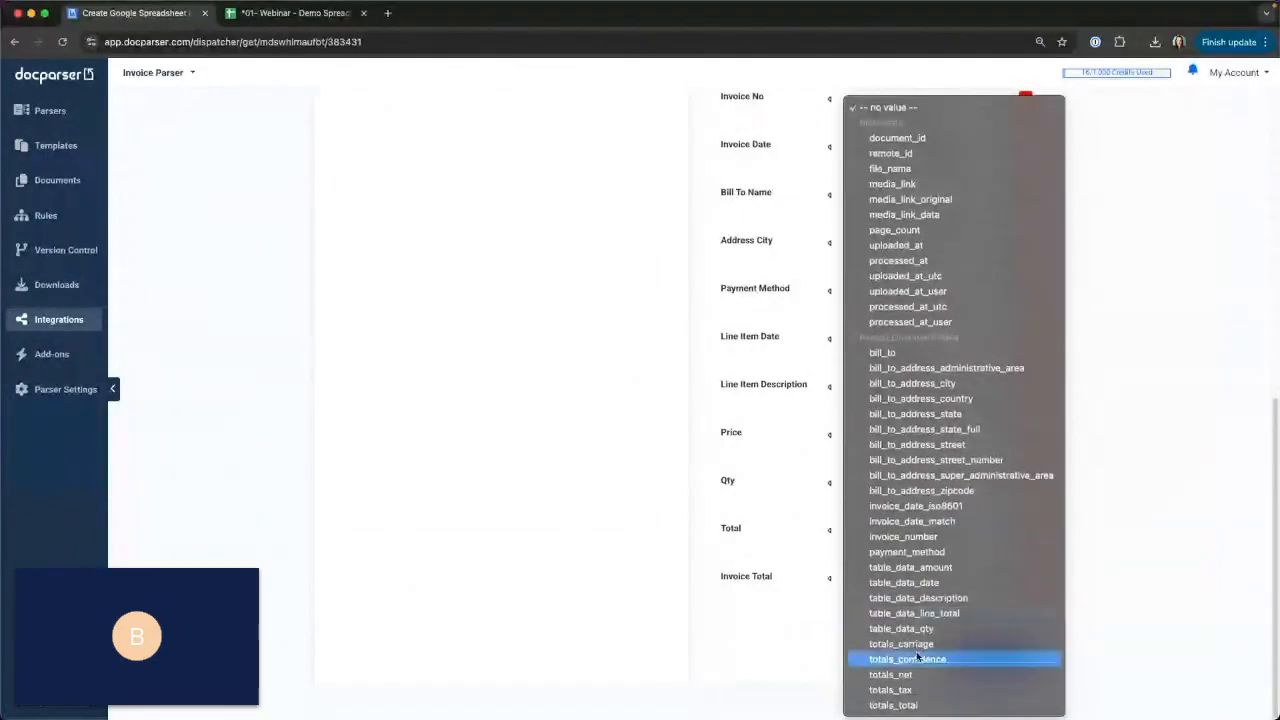
click(900, 705)
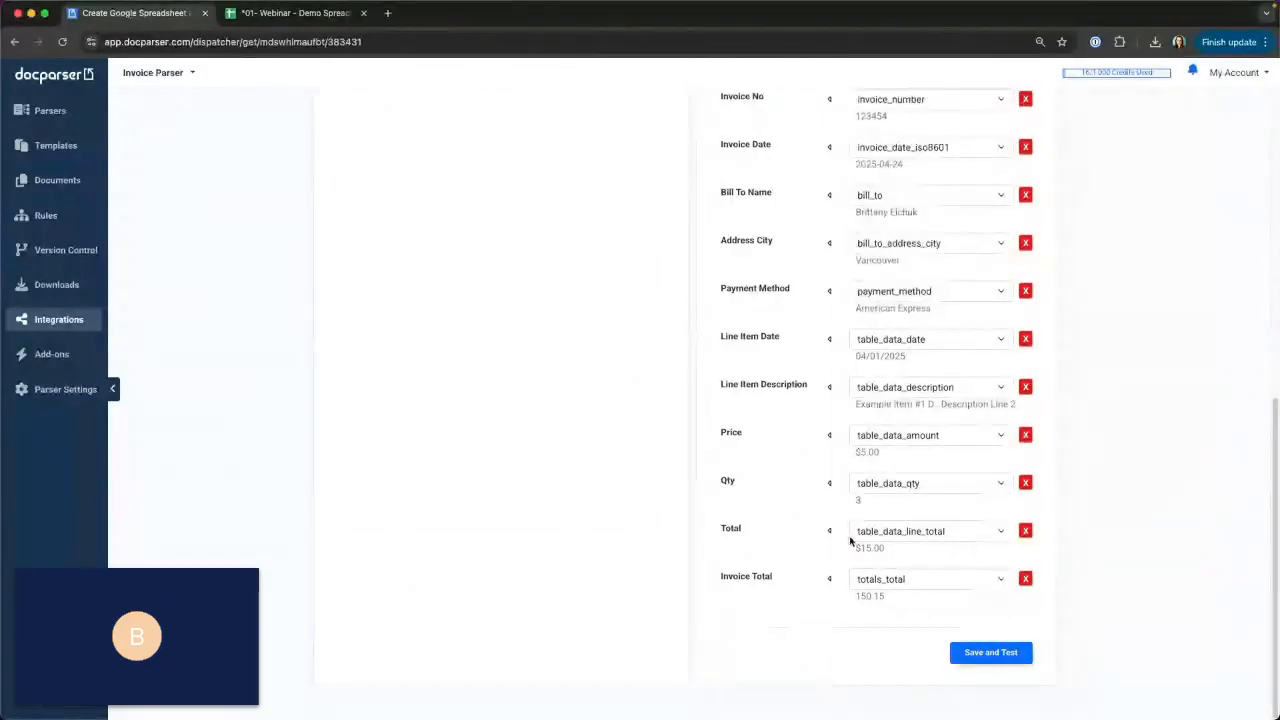
Save the Google Spreadsheet integration and send test data to the linked spreadsheet.
scroll(886, 500, up, 1)
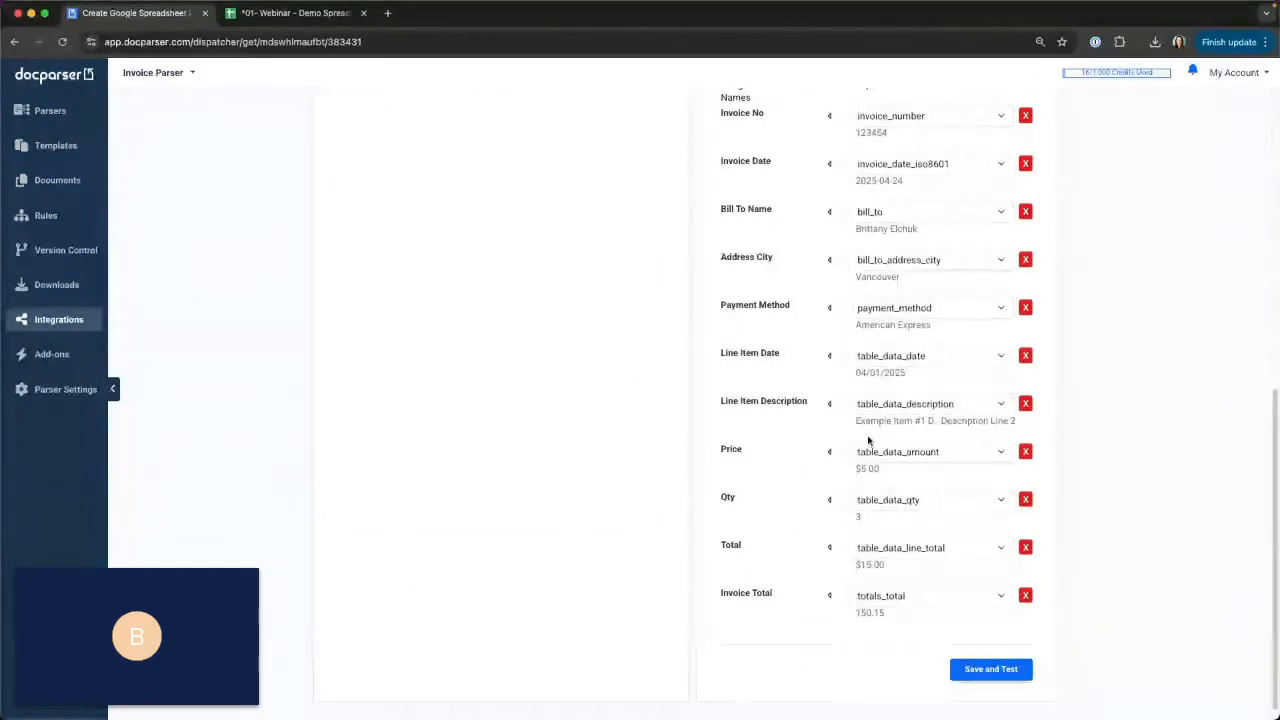
click(1000, 673)
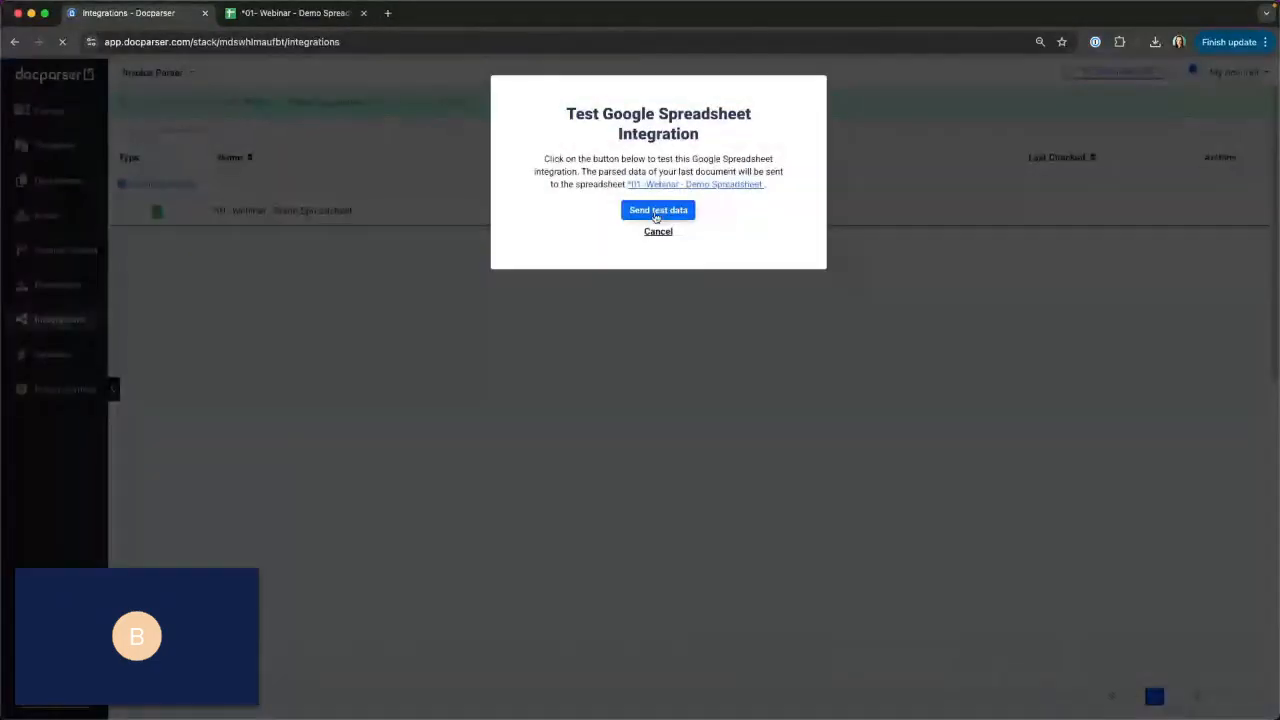
click(655, 212)
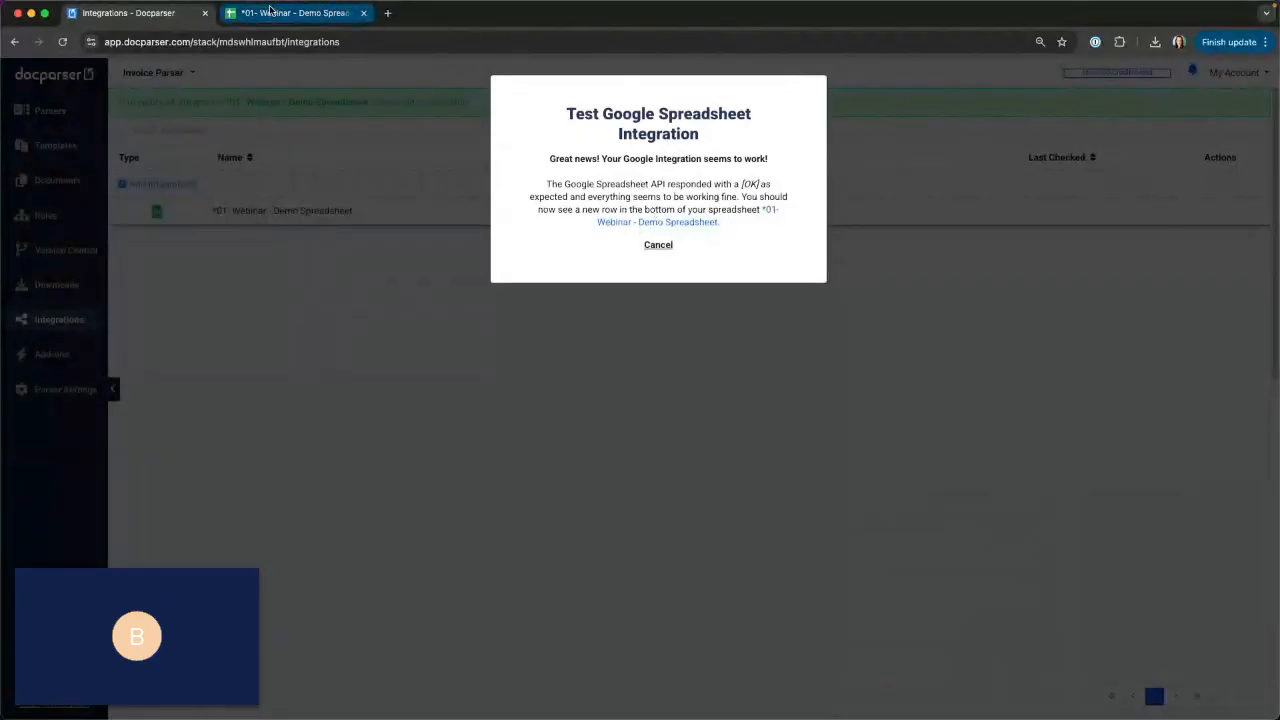
Check the test invoice rows in the *01- Webinar - Demo Spreadsheet, then return to Docparser and close the integration test dialog.
click(270, 10)
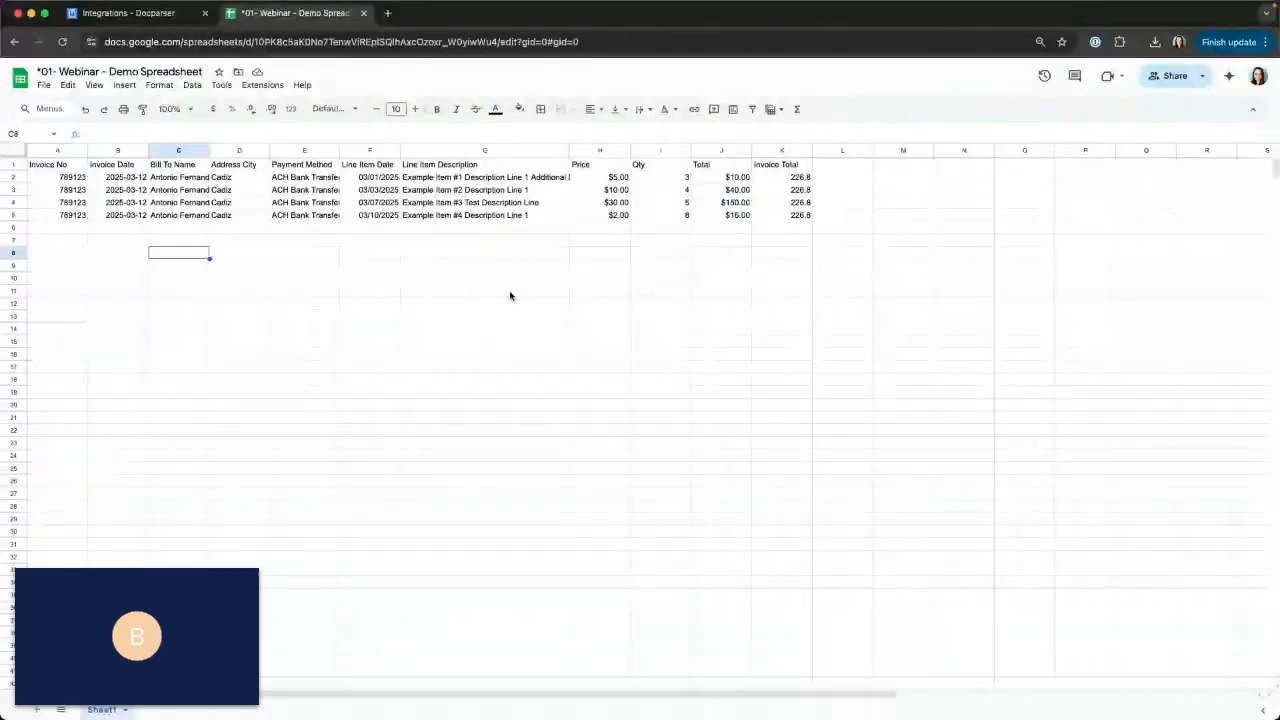
click(307, 253)
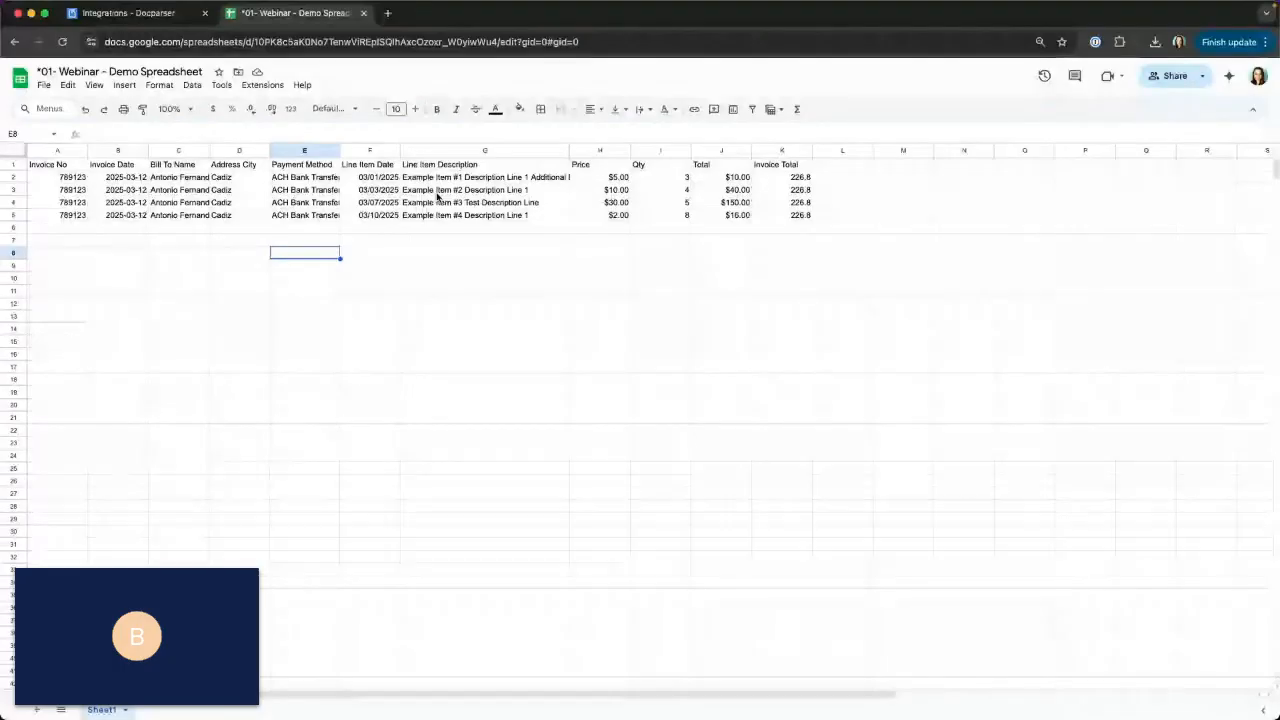
click(190, 5)
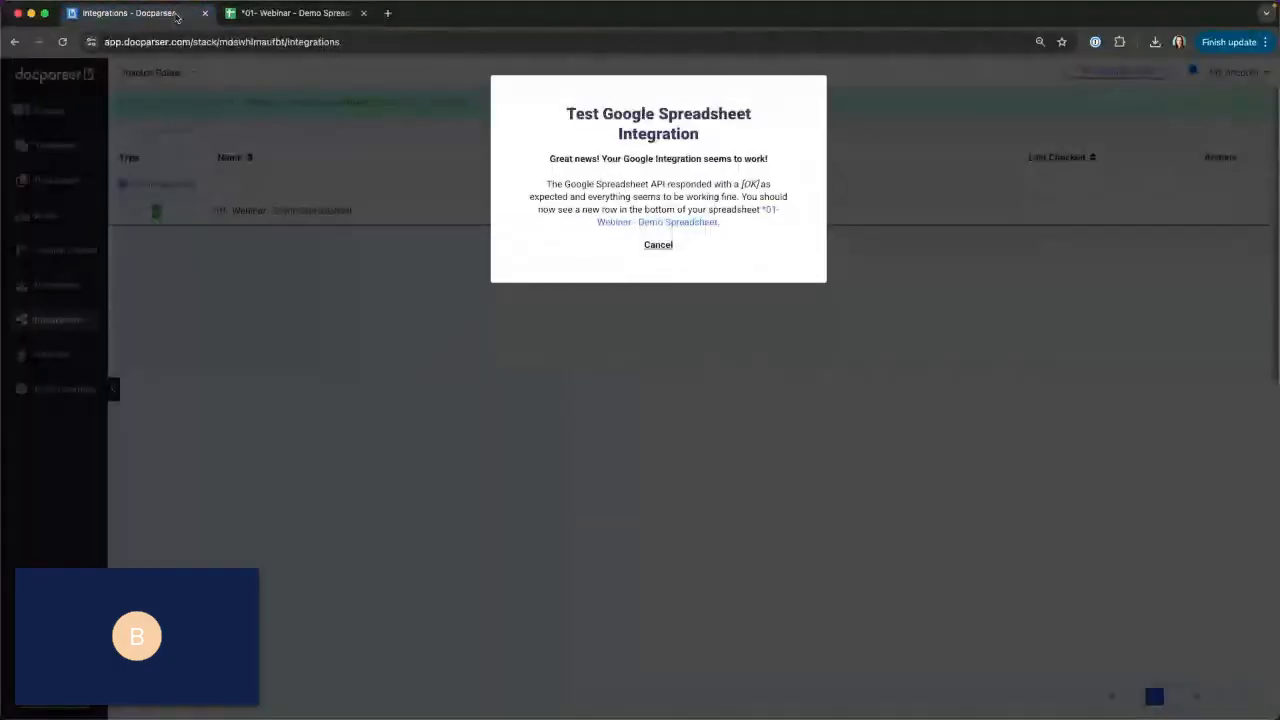
click(664, 247)
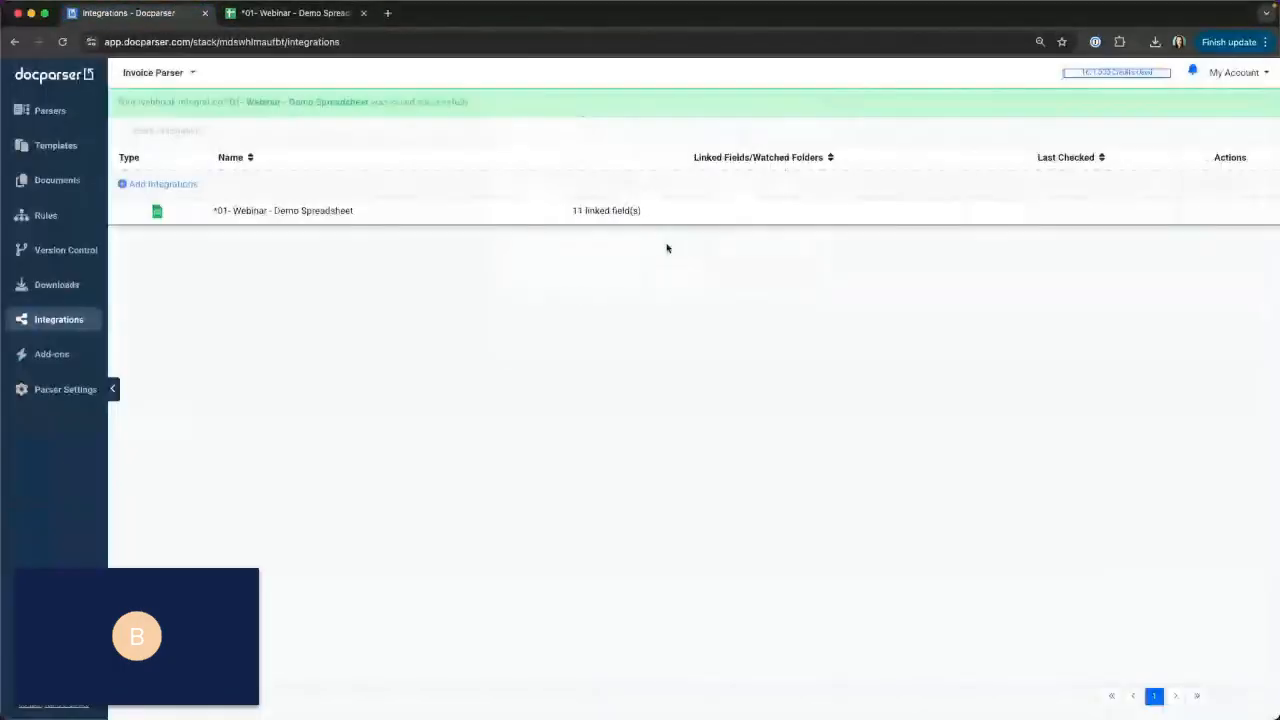
Upload Sample Invoice - Webinar 3.pdf to the Invoice Parser's documents.
click(53, 182)
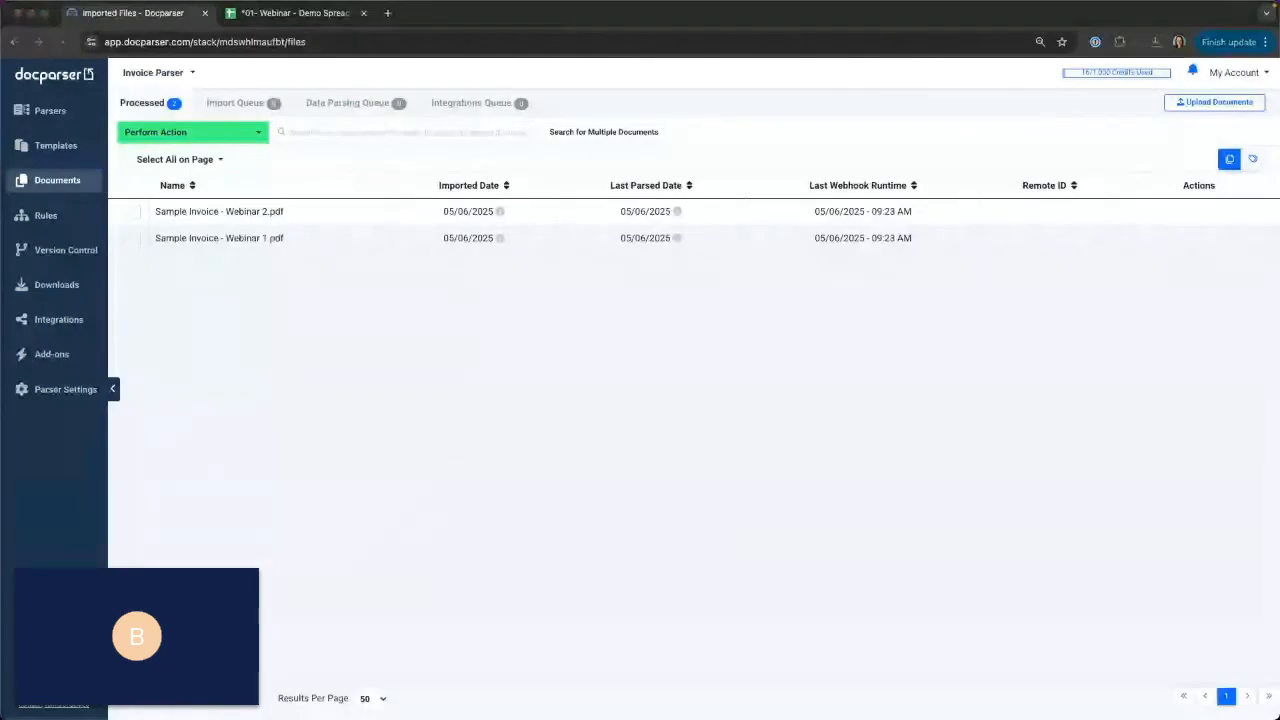
drag(2, 308, 399, 312)
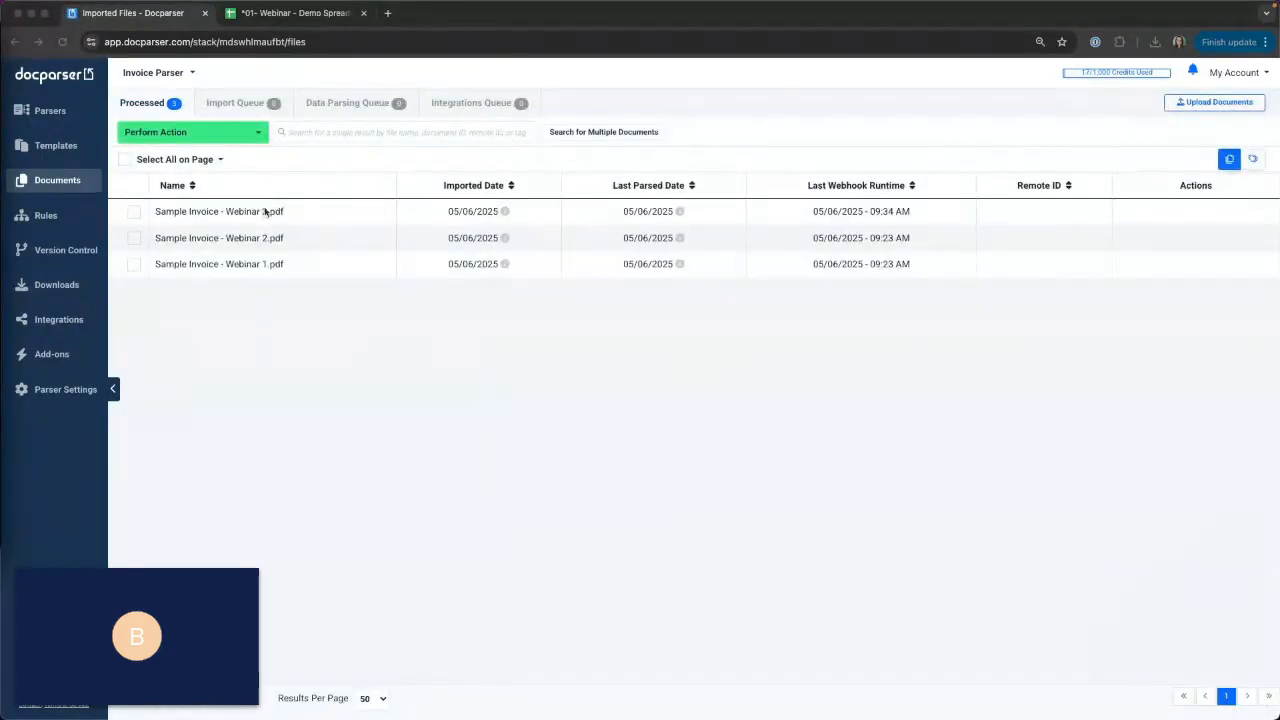
Review the parsed data of Sample Invoice - Webinar 3.pdf, check its rows in the Google spreadsheet, and return to Docparser.
click(224, 212)
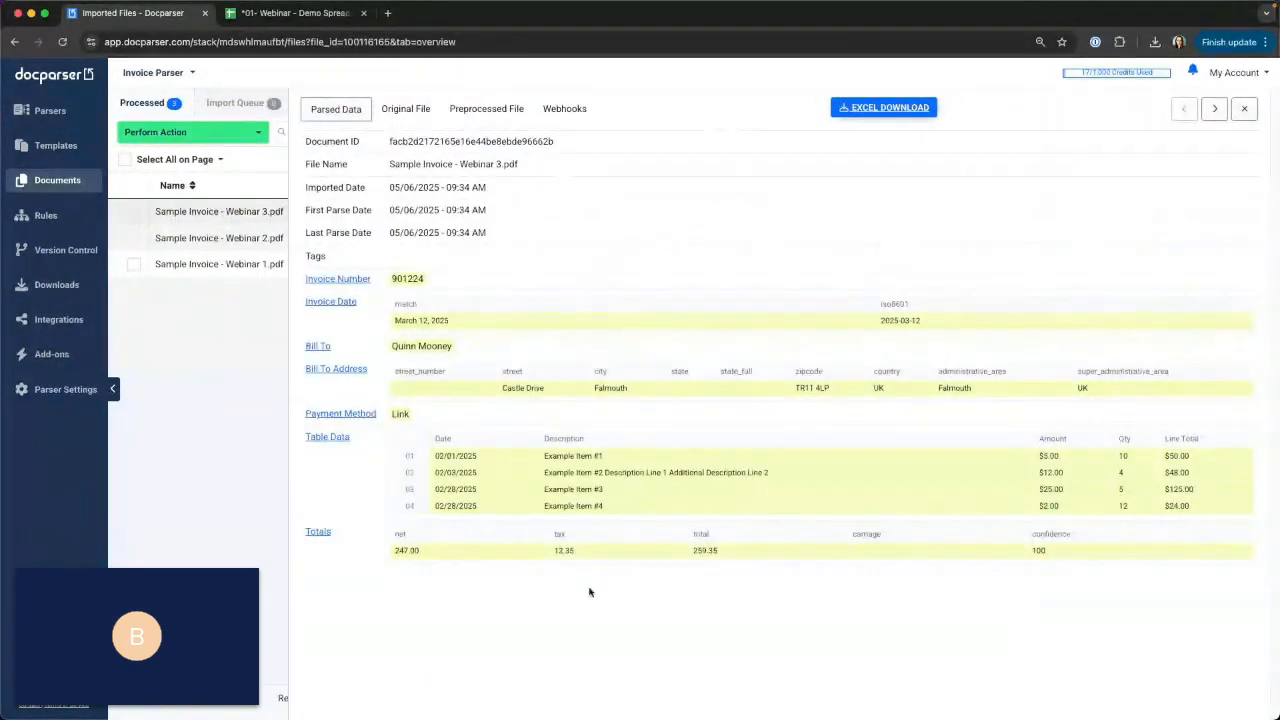
click(326, 16)
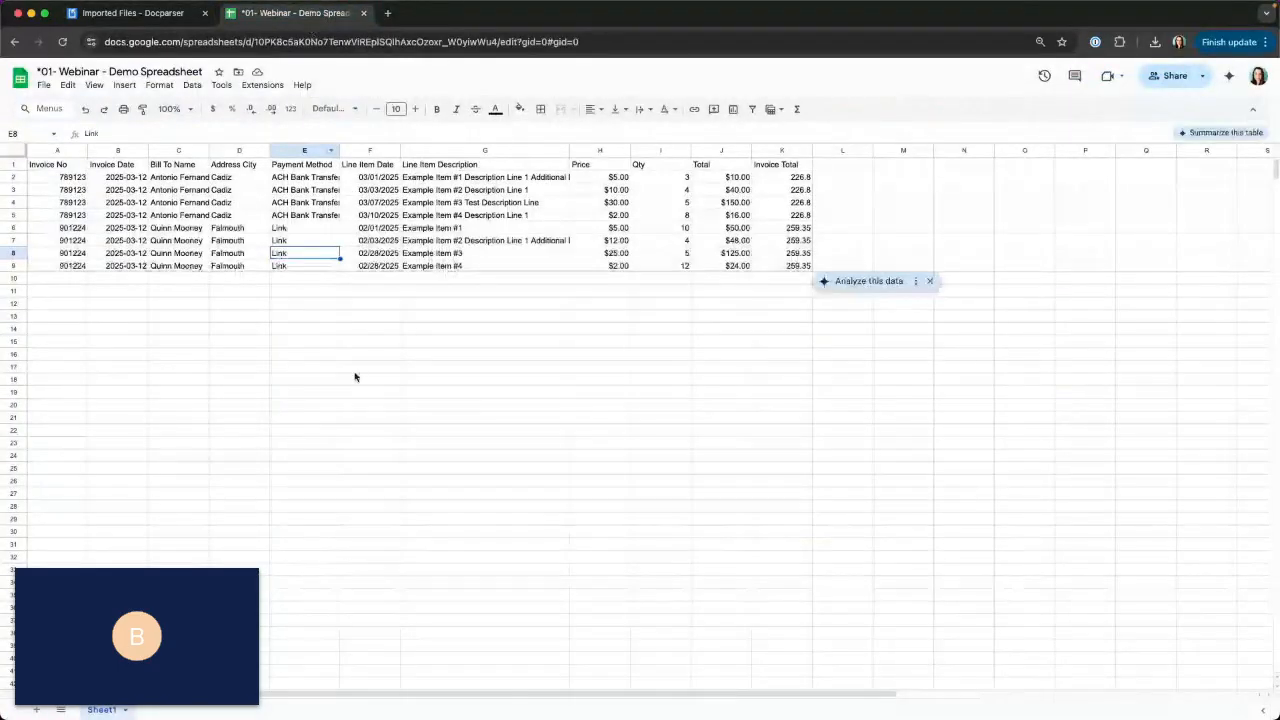
click(355, 370)
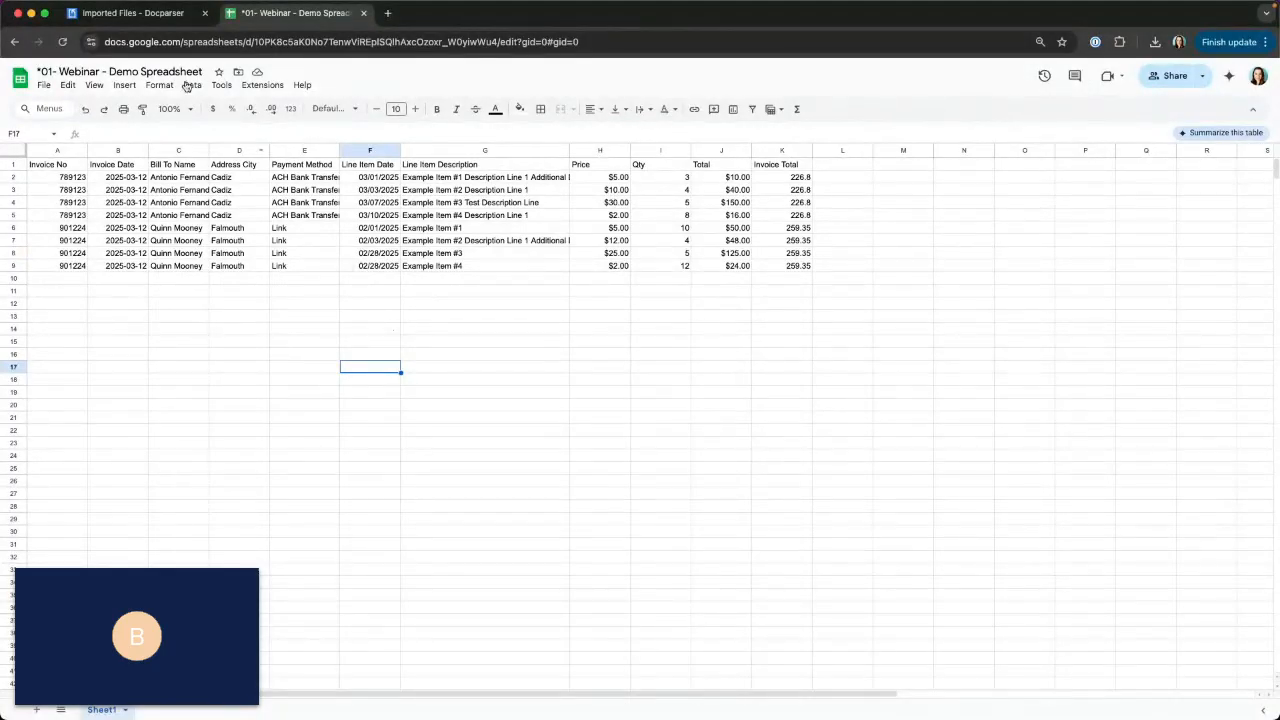
click(135, 11)
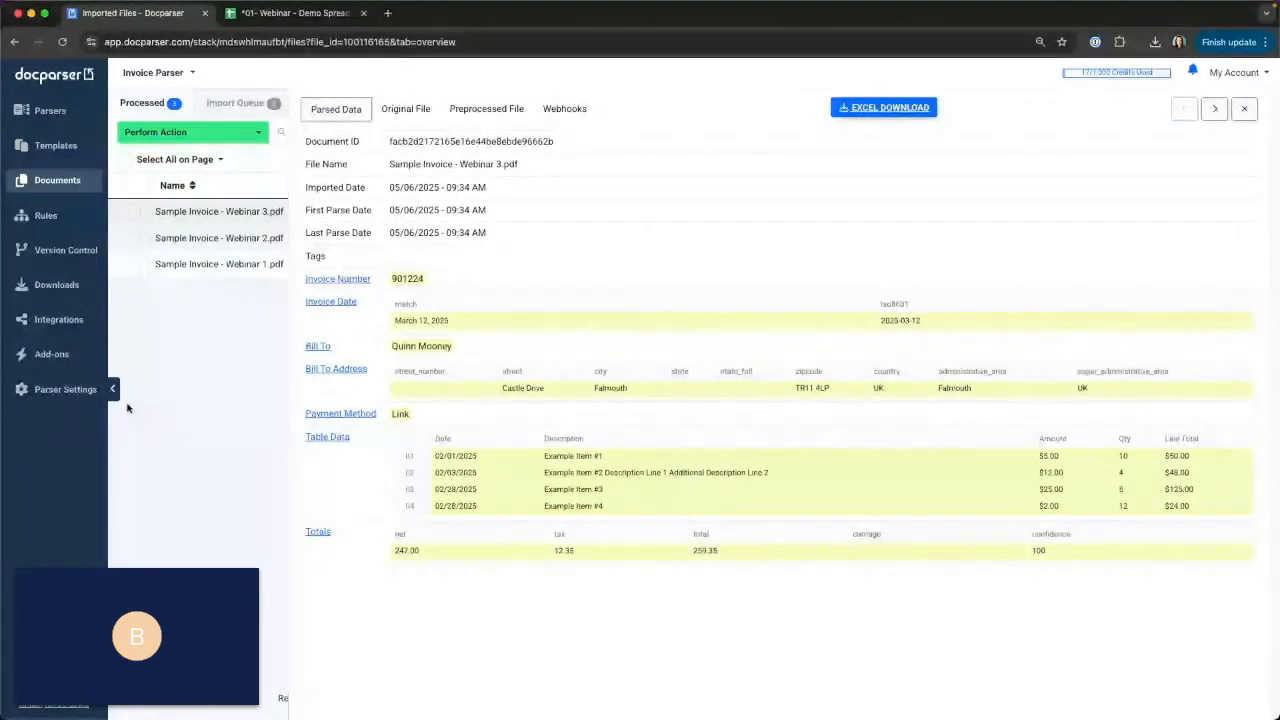
click(345, 710)
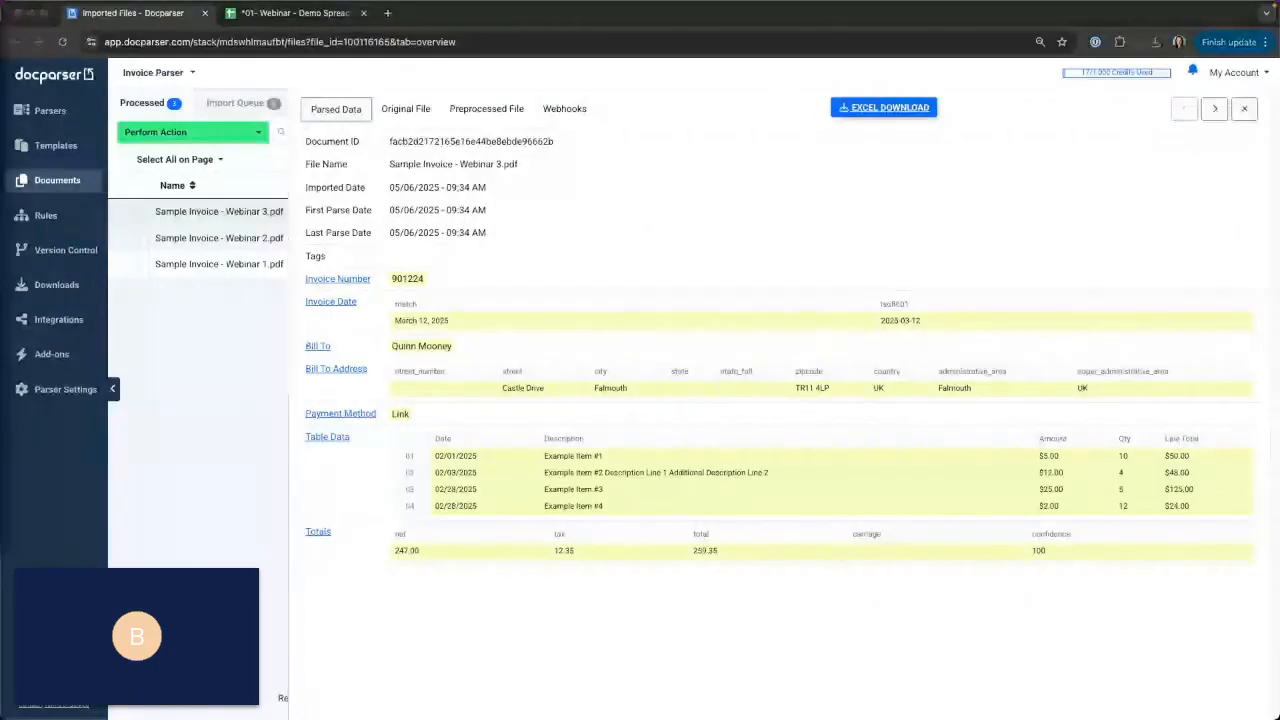
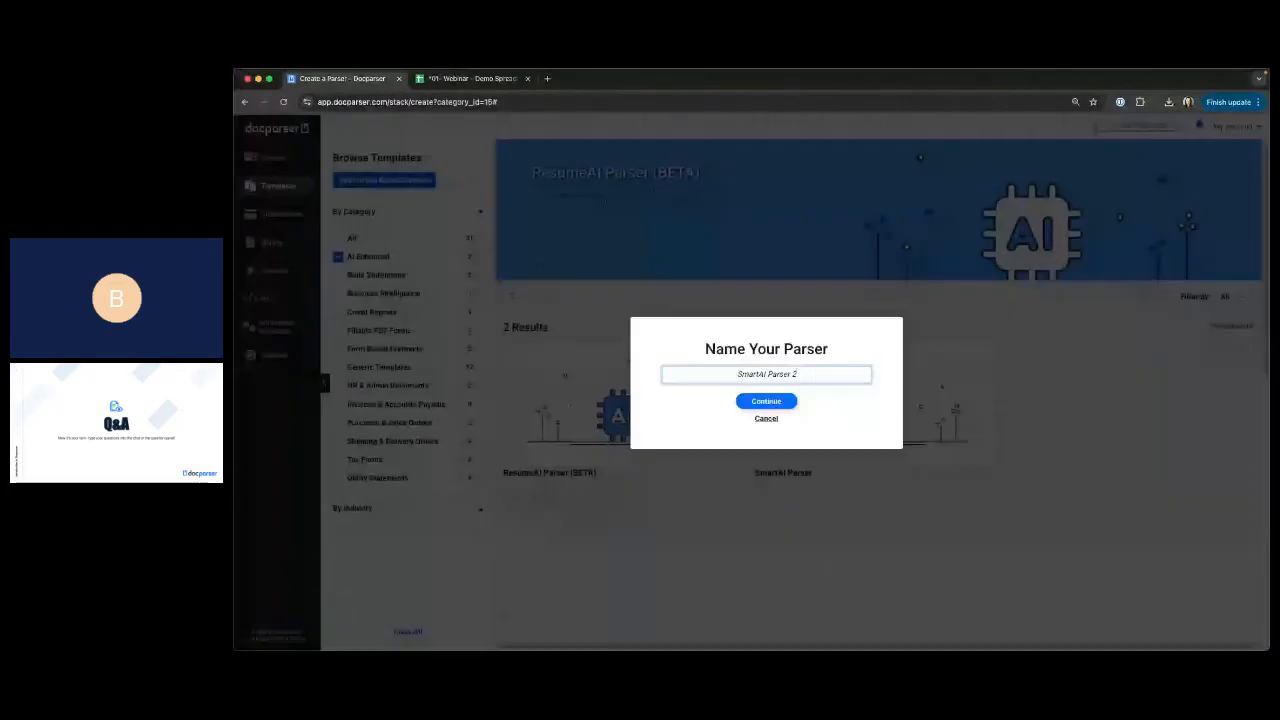
Create the new parser under the name SmartAI Parser 2.
click(768, 401)
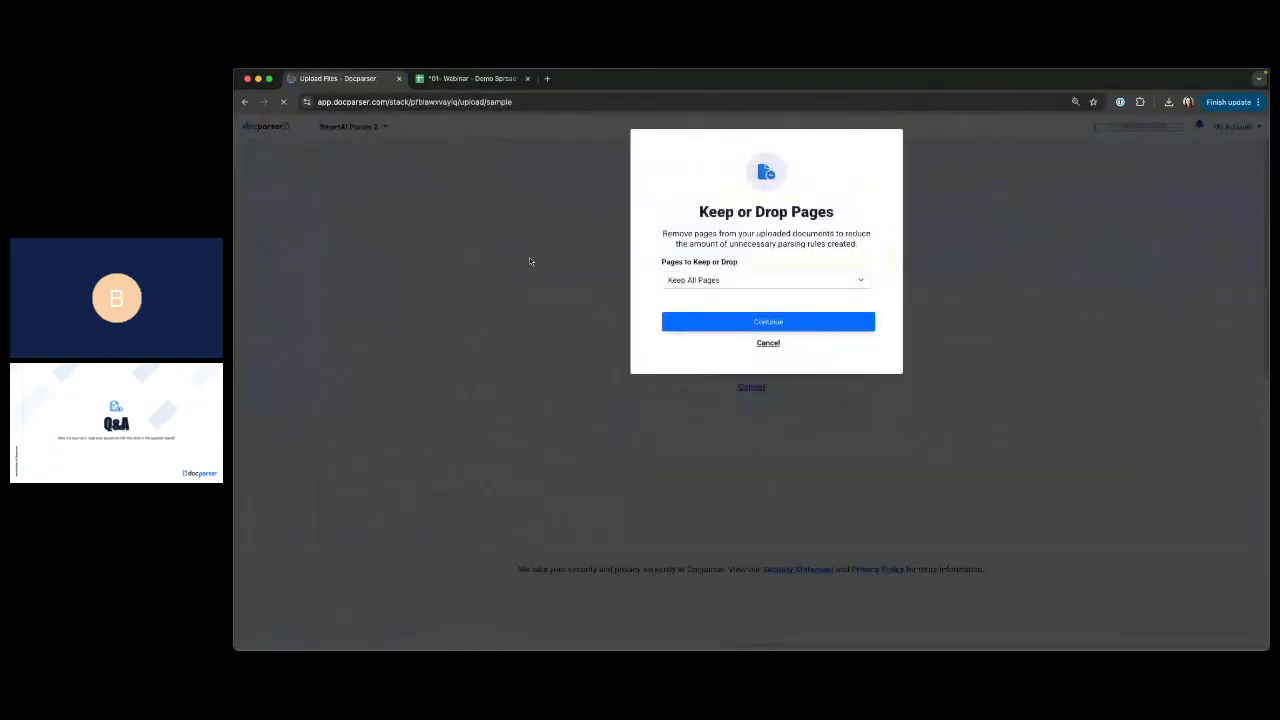
Try keeping pages based on keywords, and set the pages to keep by page range to 1,2,3.
click(693, 281)
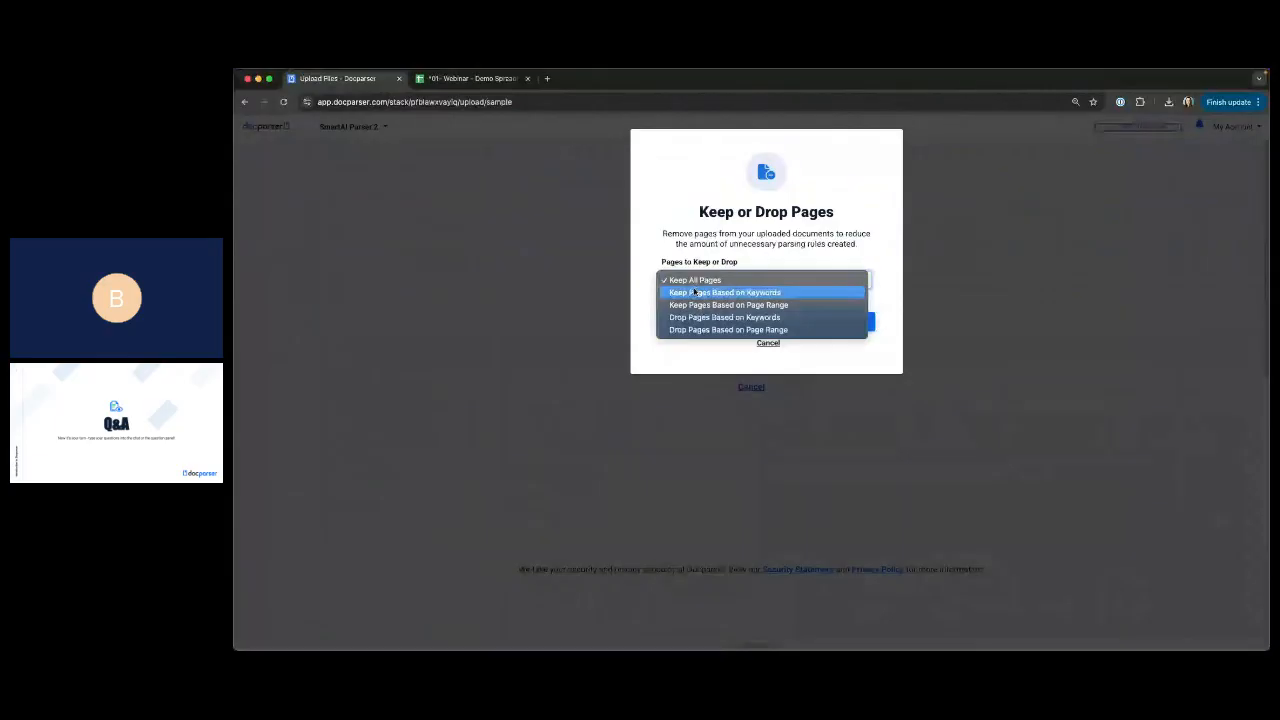
click(695, 292)
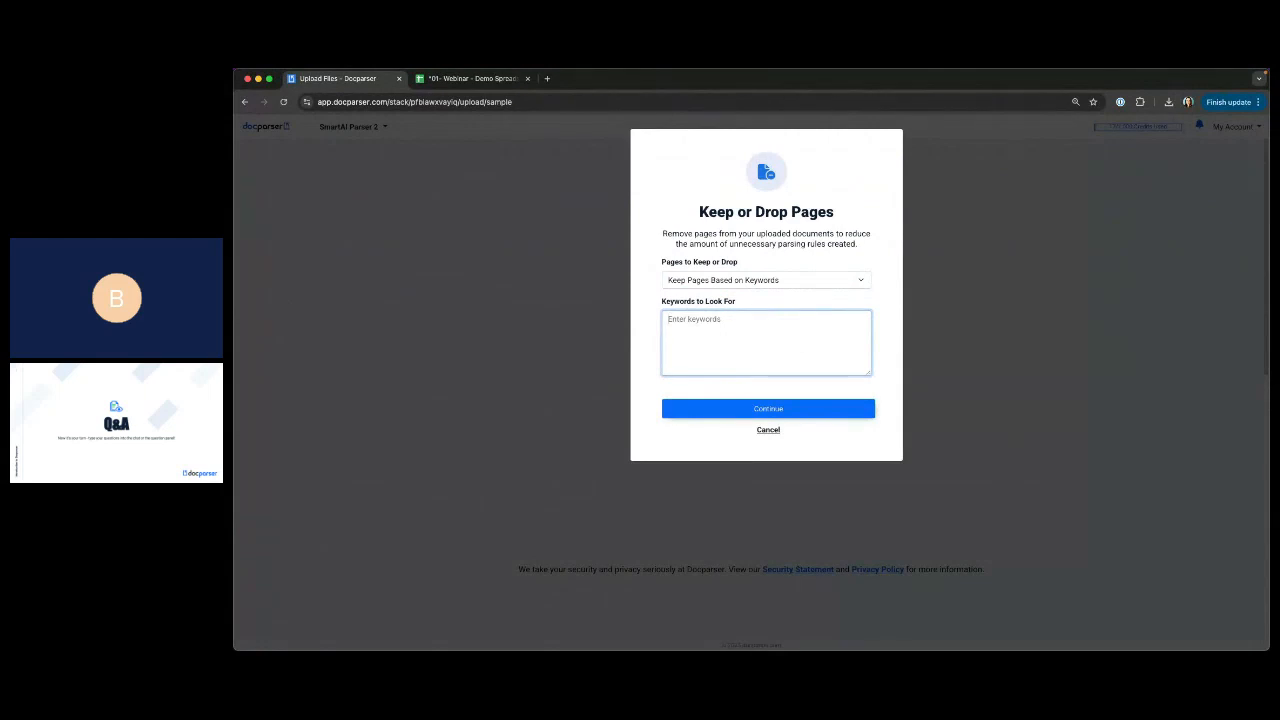
click(806, 282)
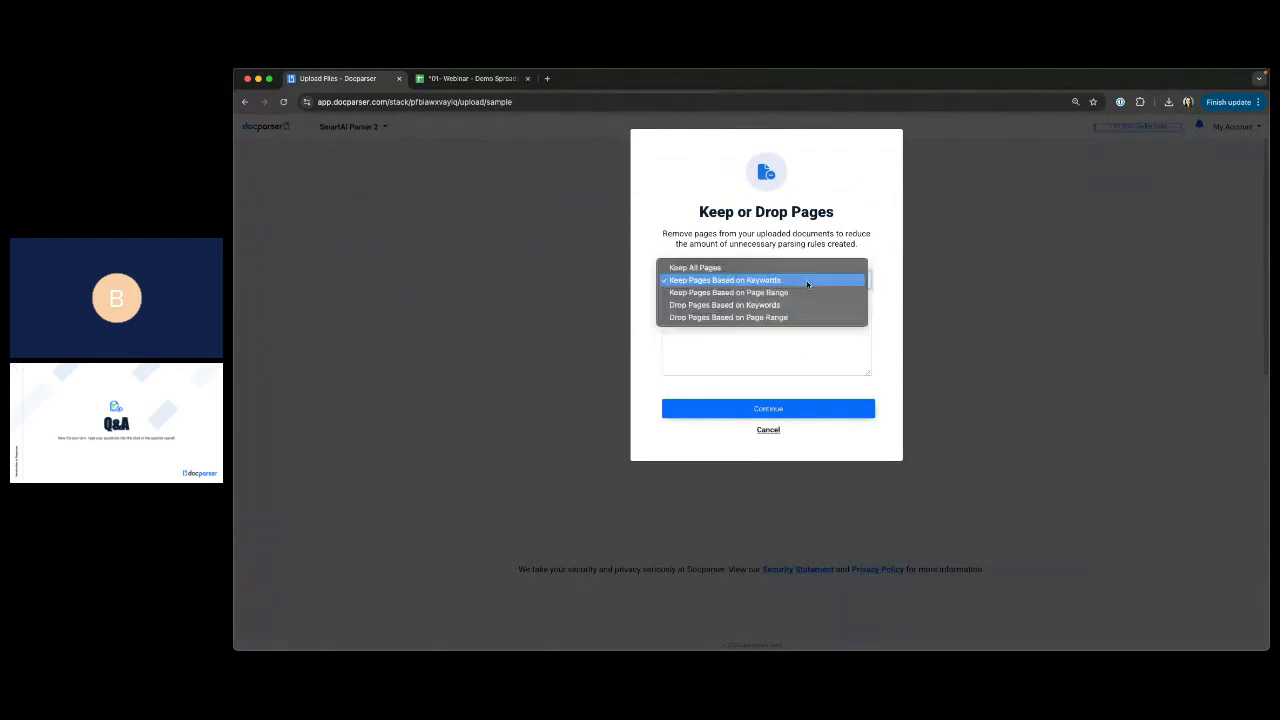
click(797, 292)
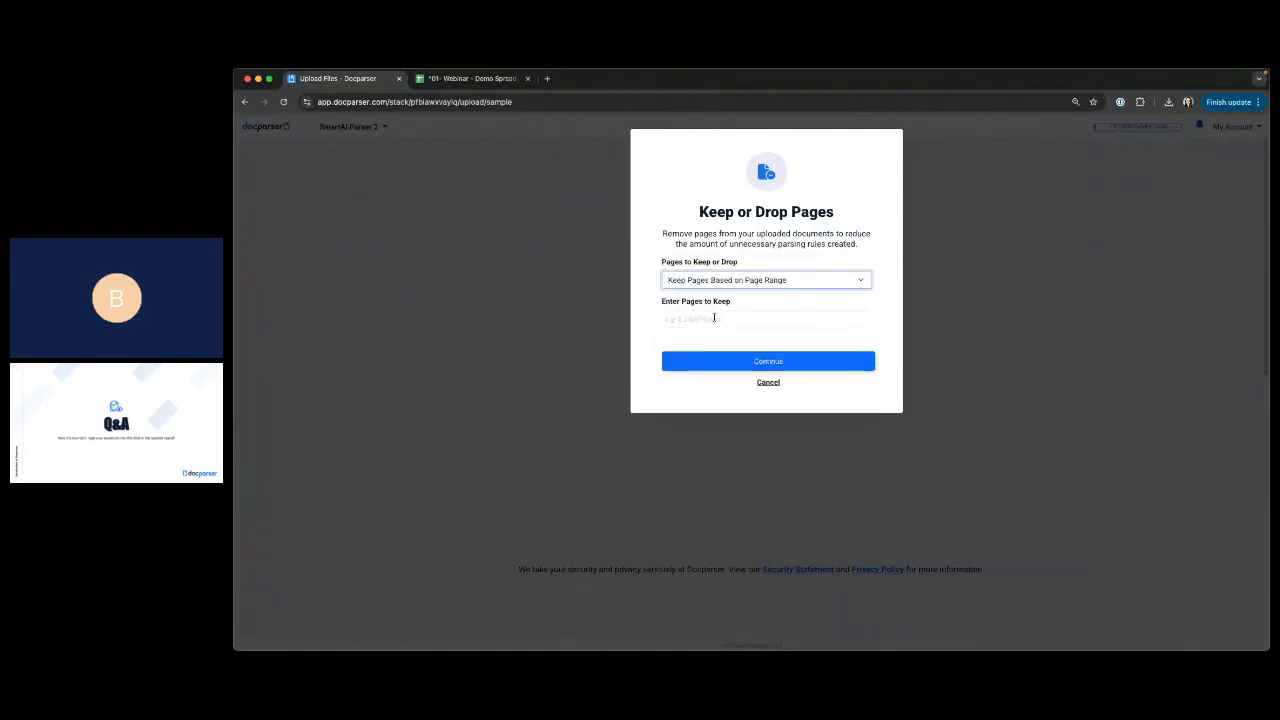
click(711, 318)
text(1-2)
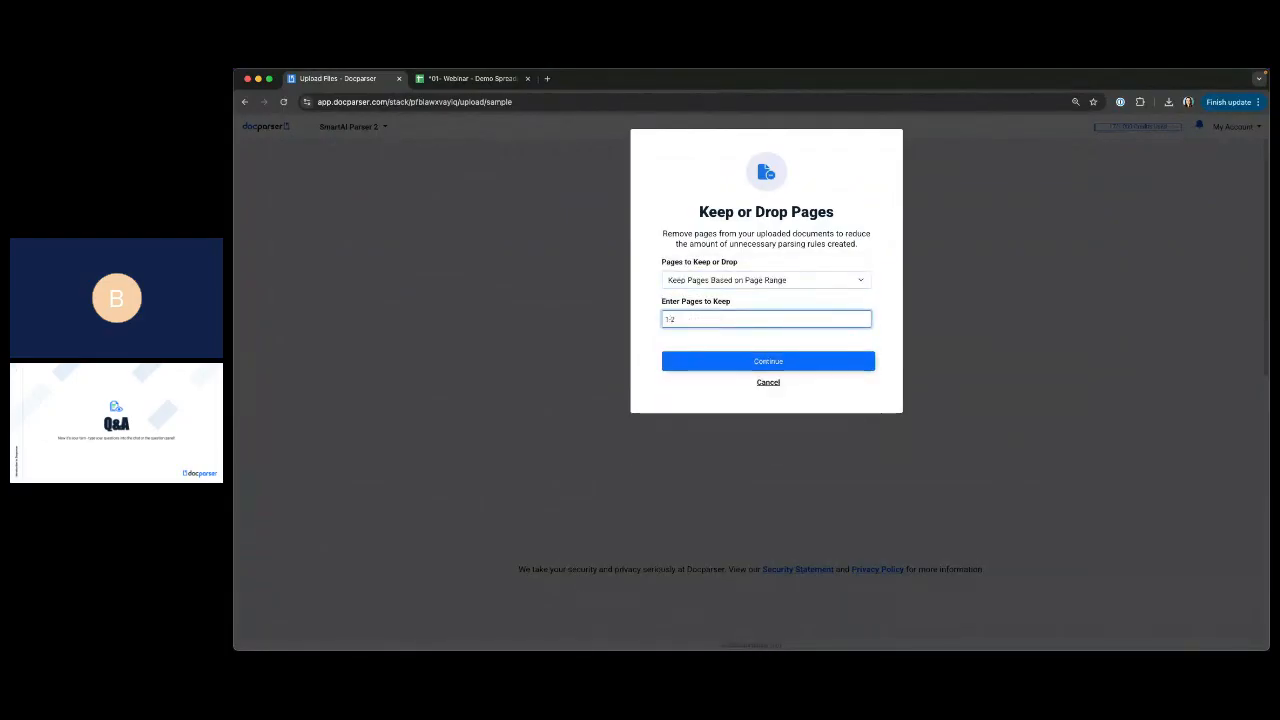
key(BackSpace)
key(BackSpace)
text(,2,3)
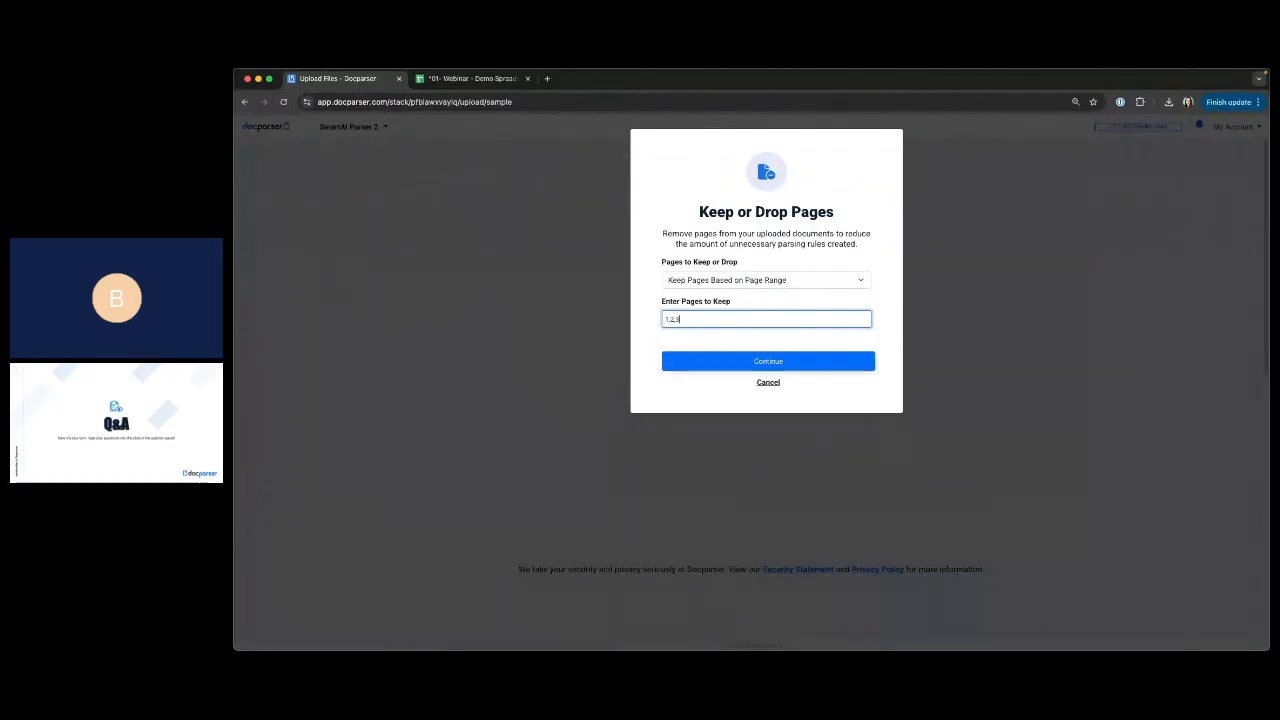
Try dropping pages based on keywords and on page range, and cancel the Keep or Drop Pages dialog.
click(737, 280)
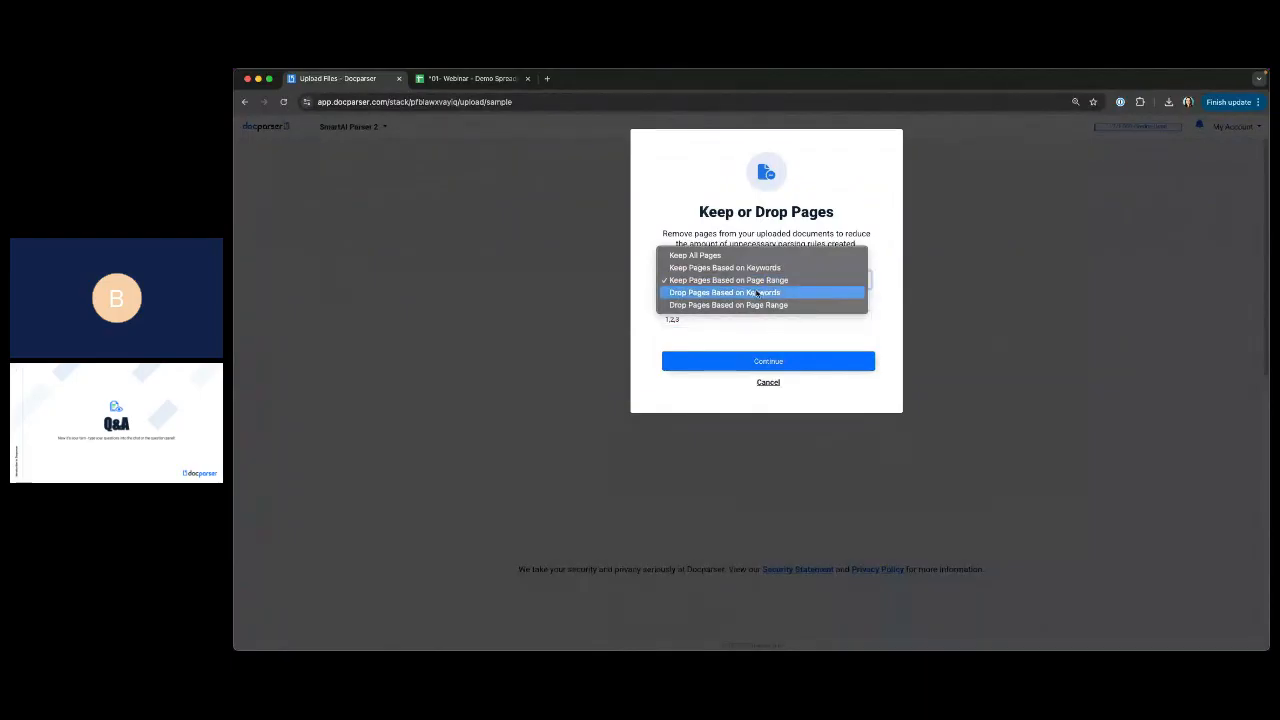
click(757, 293)
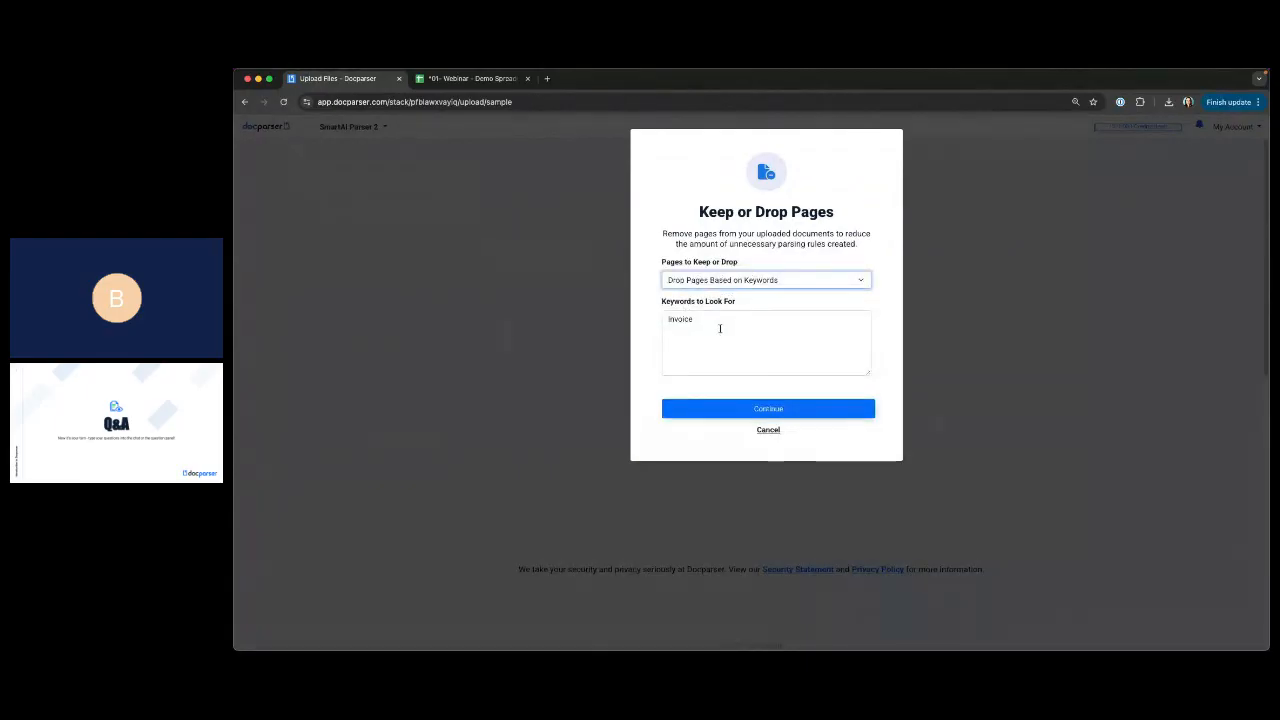
click(733, 279)
click(728, 292)
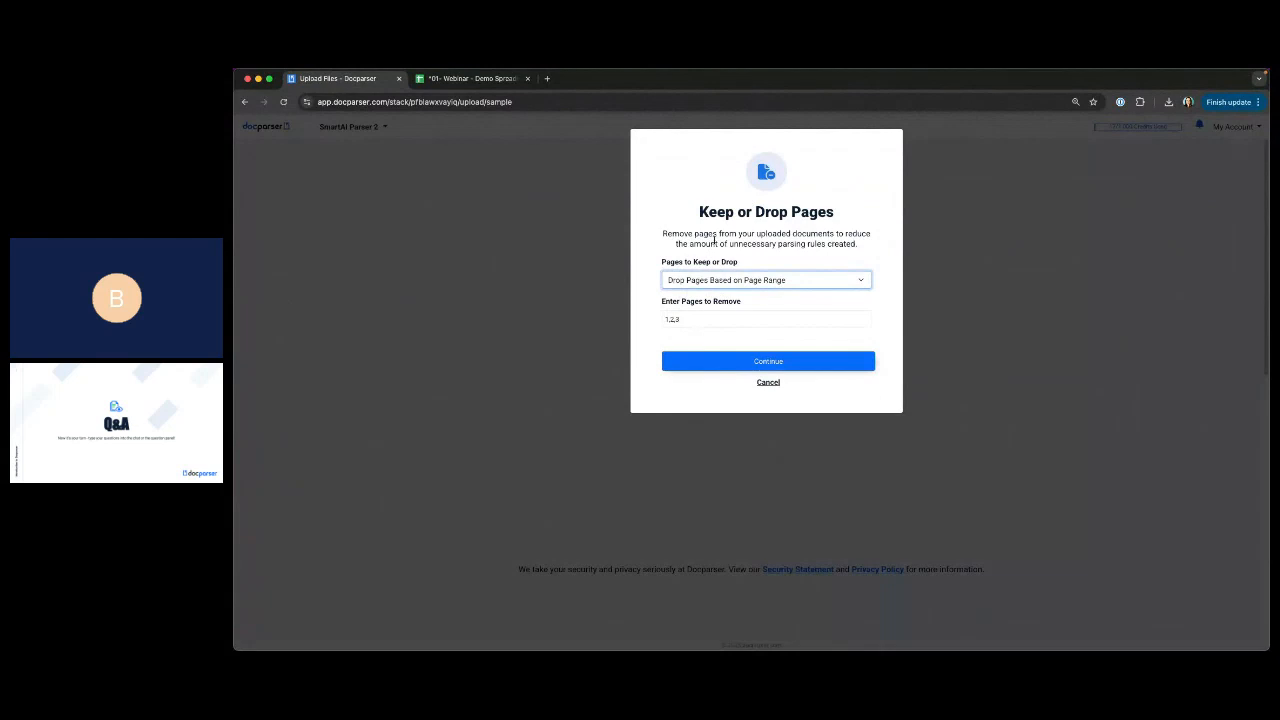
click(772, 386)
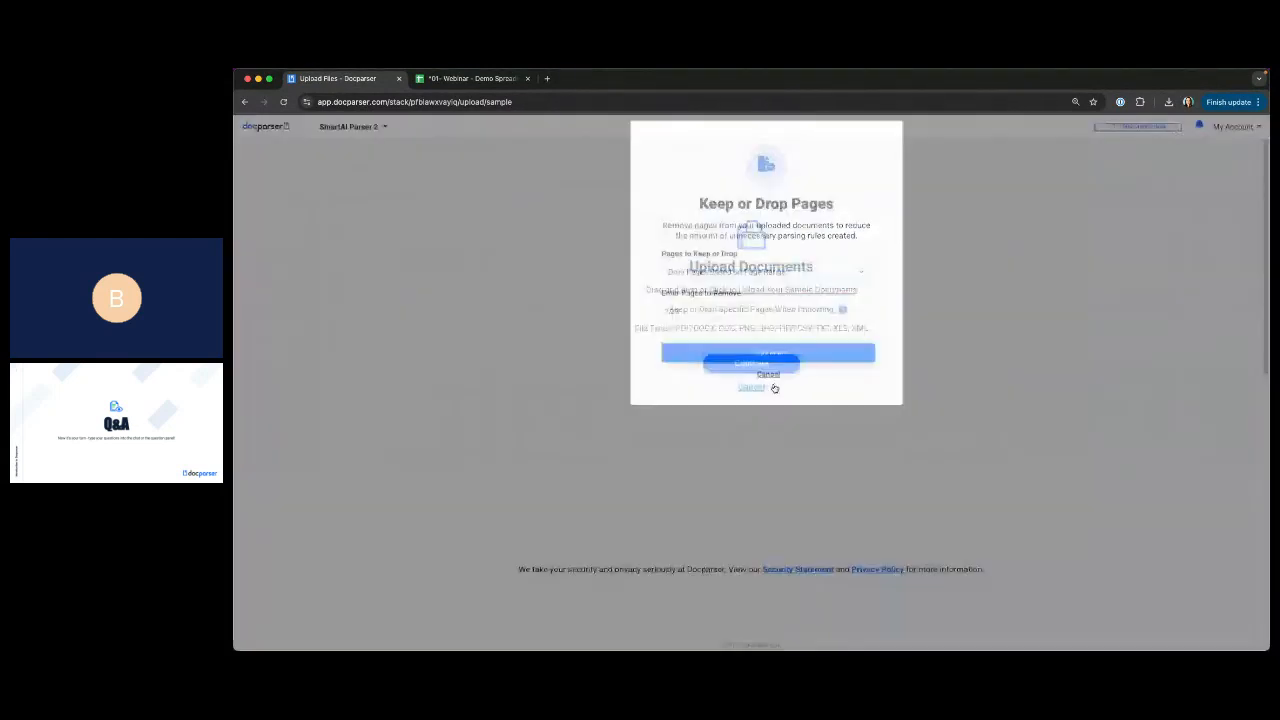
Return to the parsers list and open the Preprocessing settings of the Invoice Parser.
click(252, 129)
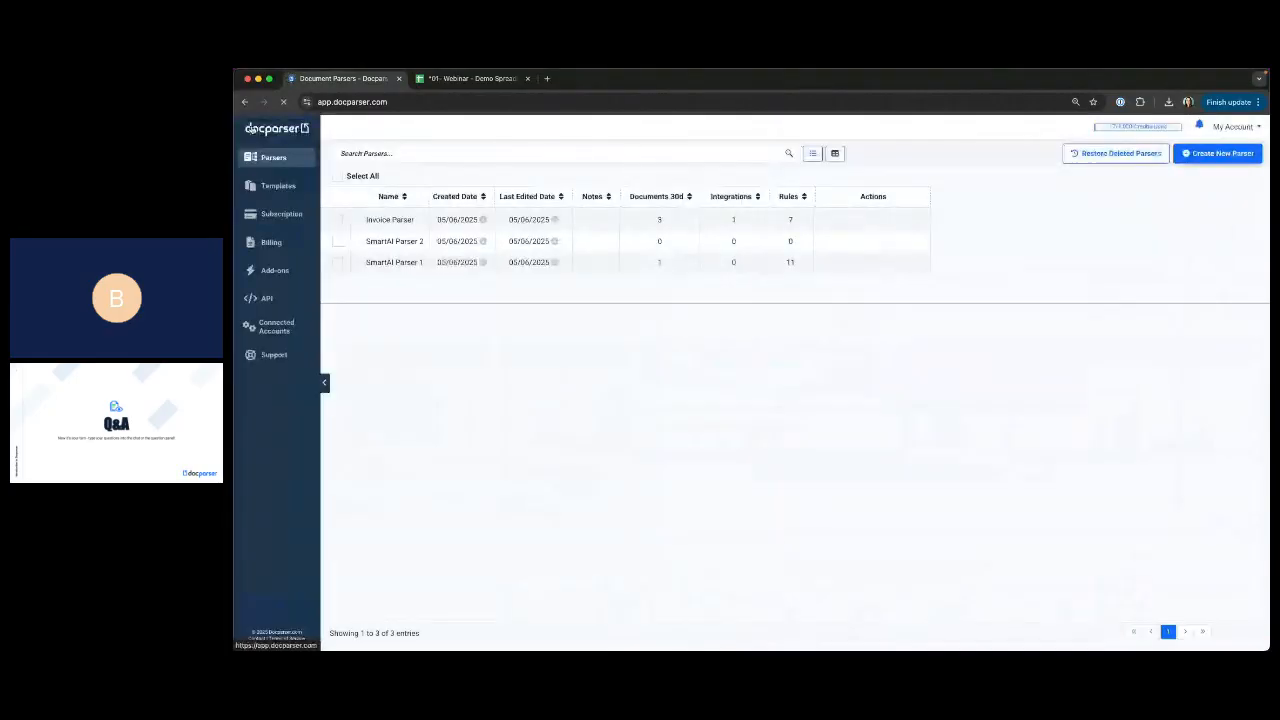
click(399, 221)
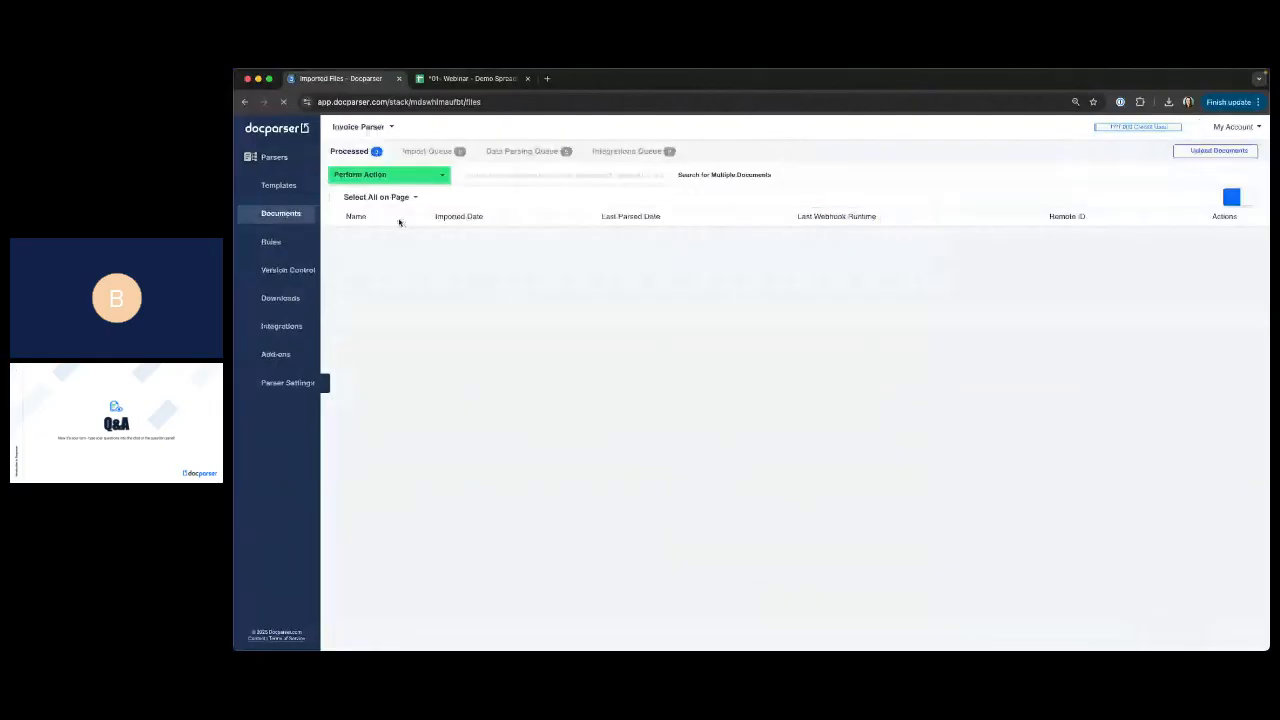
click(280, 388)
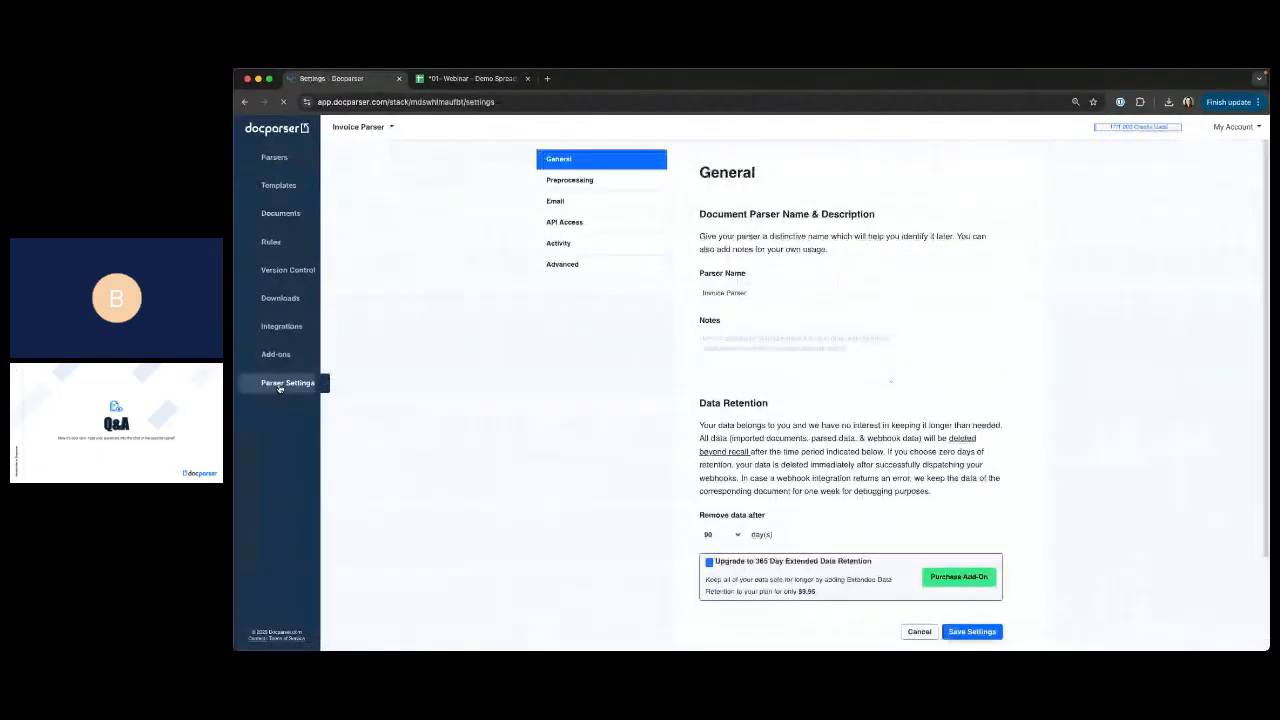
click(558, 181)
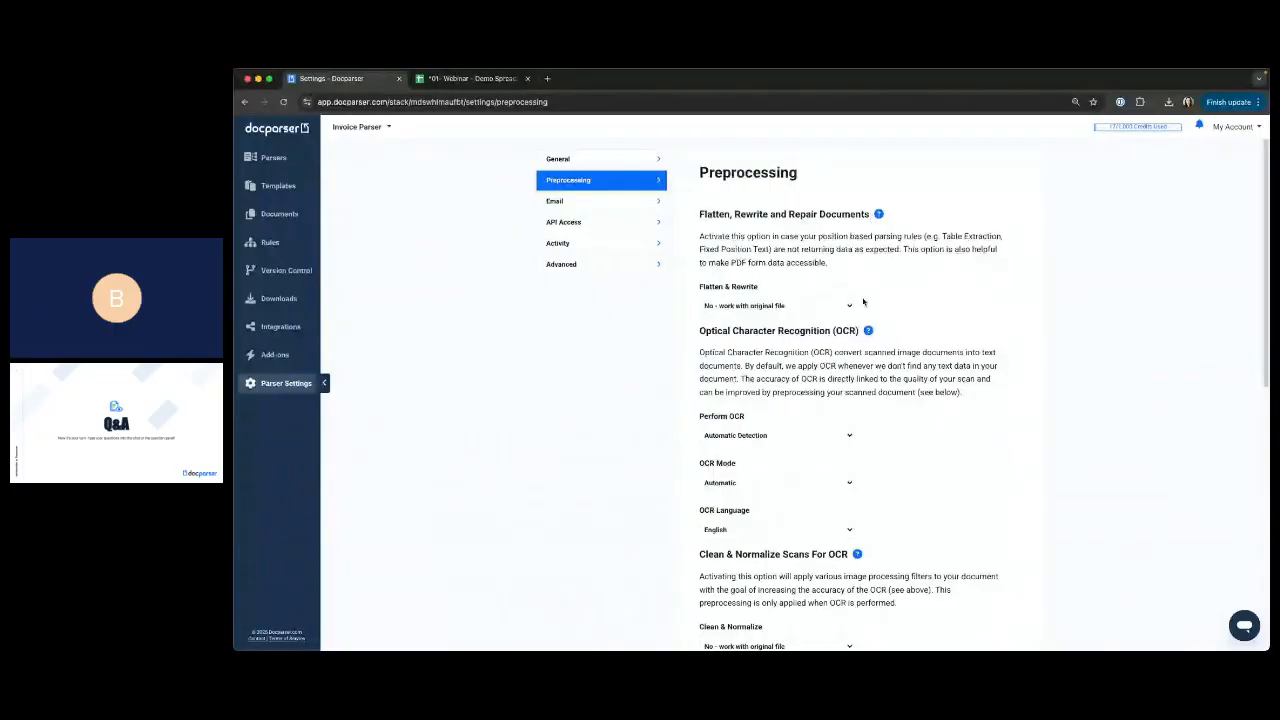
Set Clean & Normalize to preprocess scans and review the options for pages to keep or drop when importing.
scroll(855, 304, down, 1)
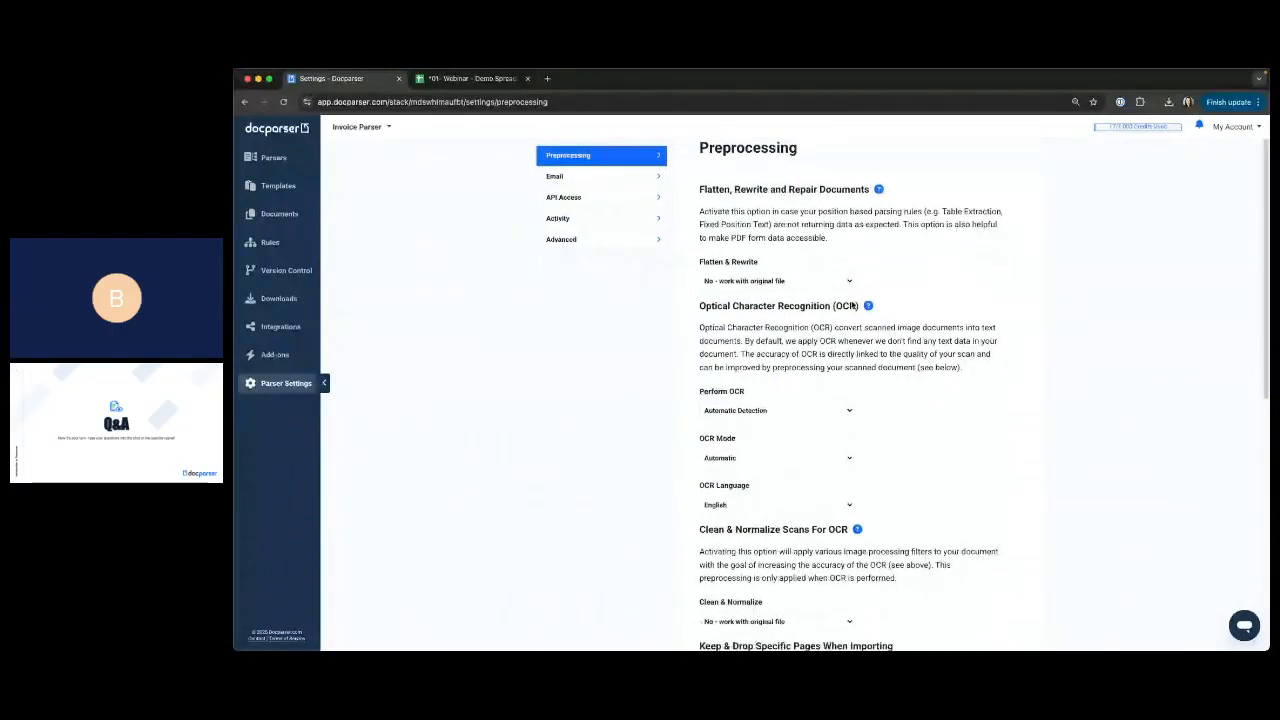
scroll(853, 306, down, 3)
click(766, 478)
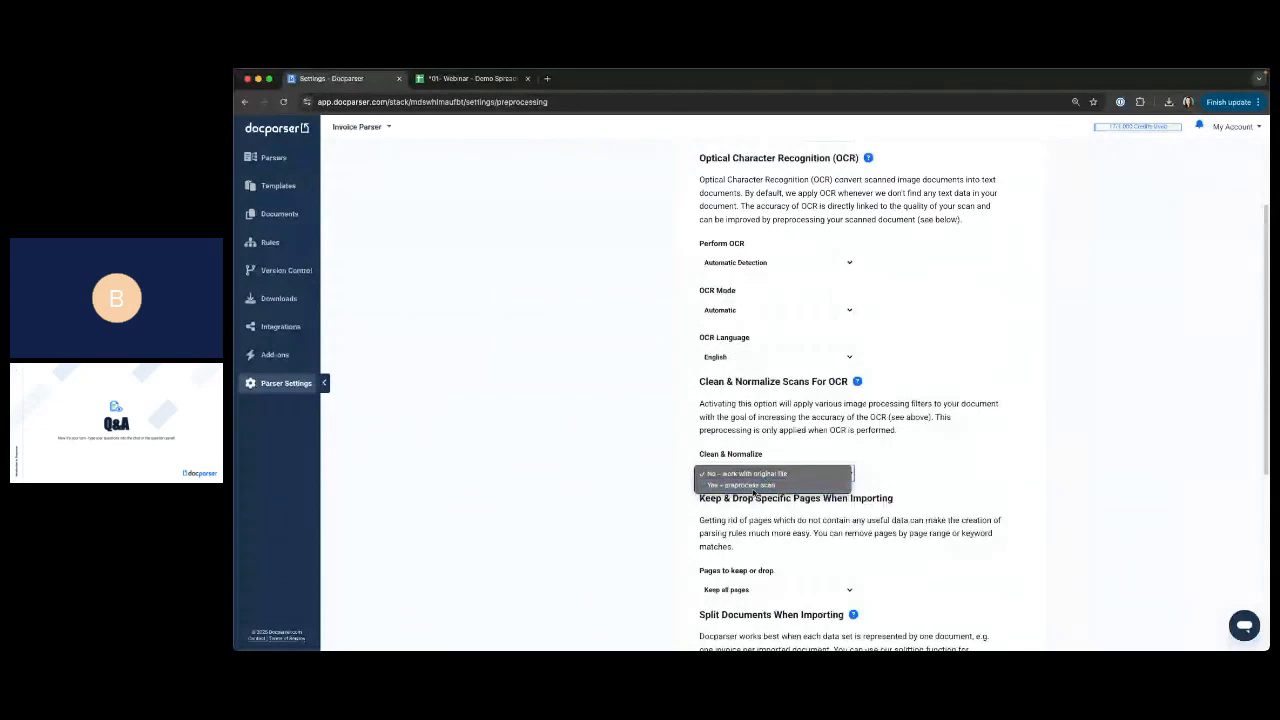
click(752, 485)
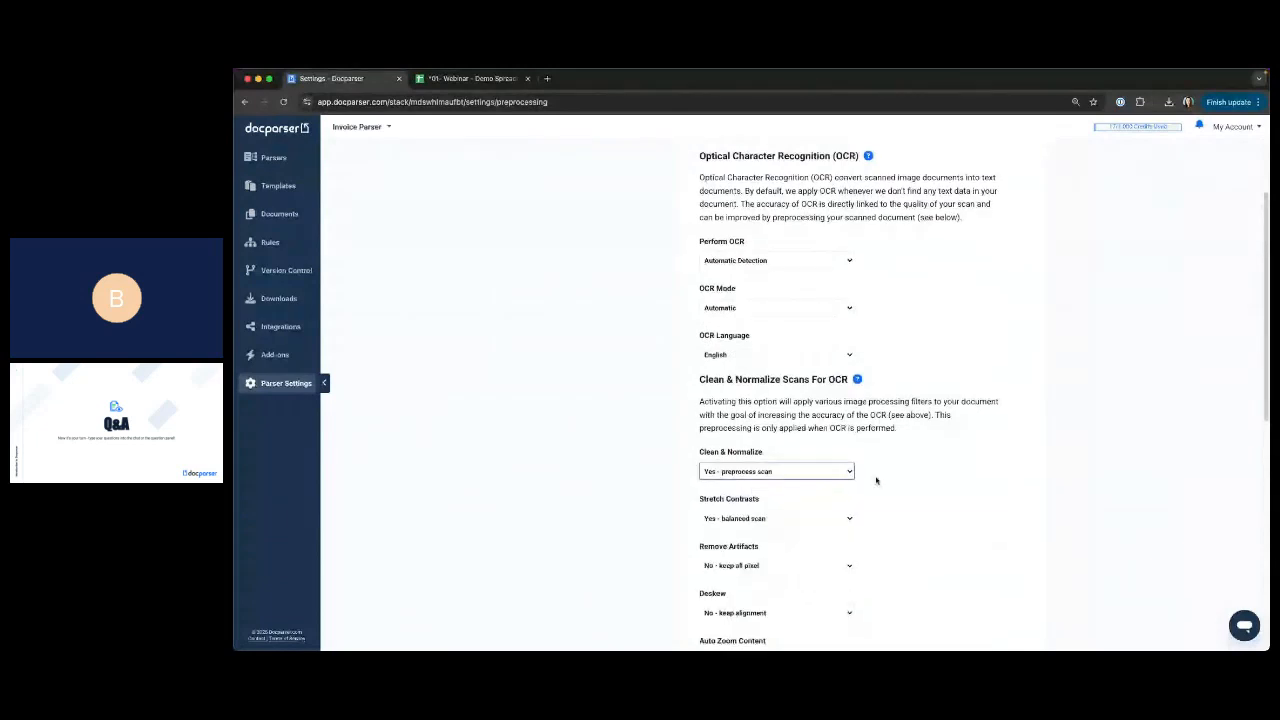
scroll(876, 480, down, 10)
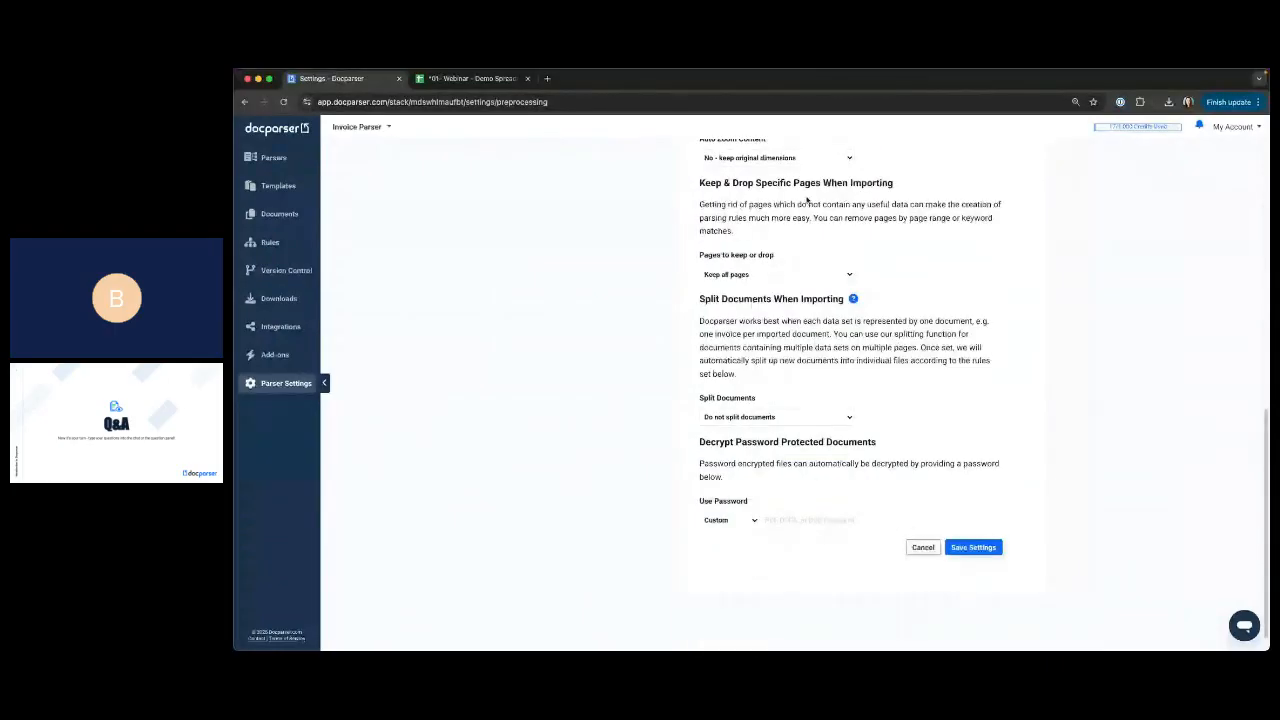
click(745, 274)
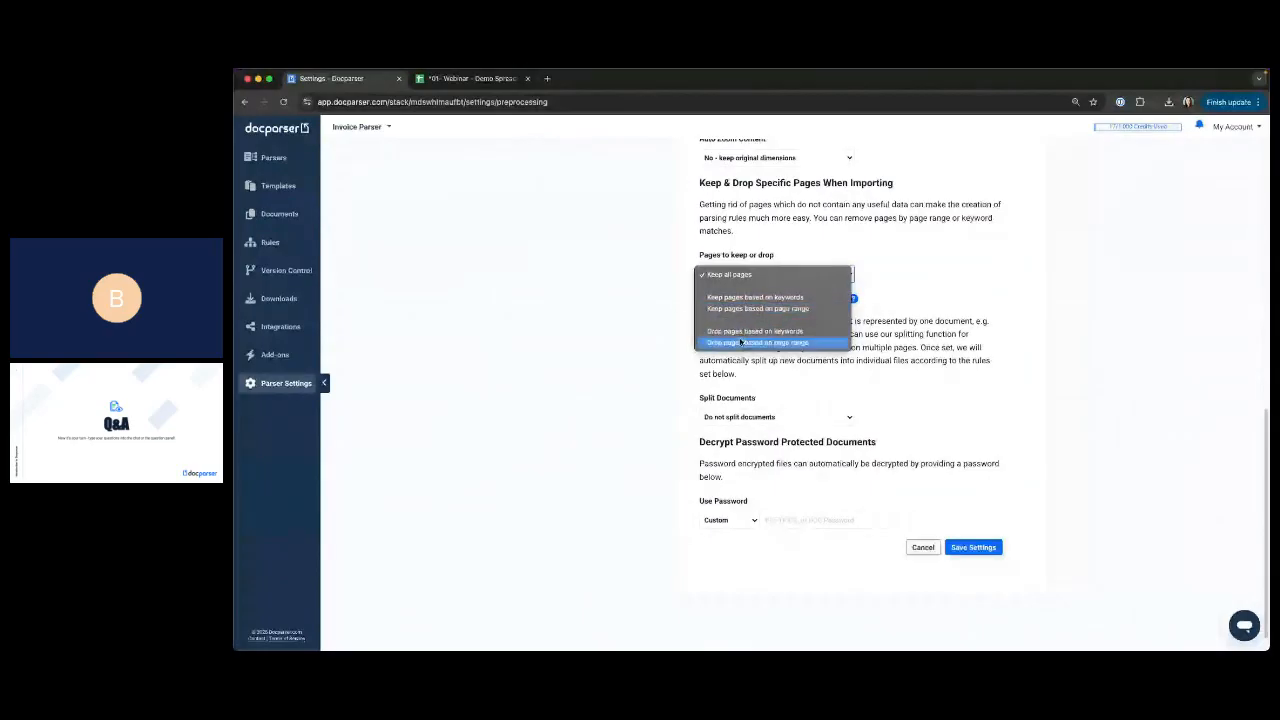
click(527, 320)
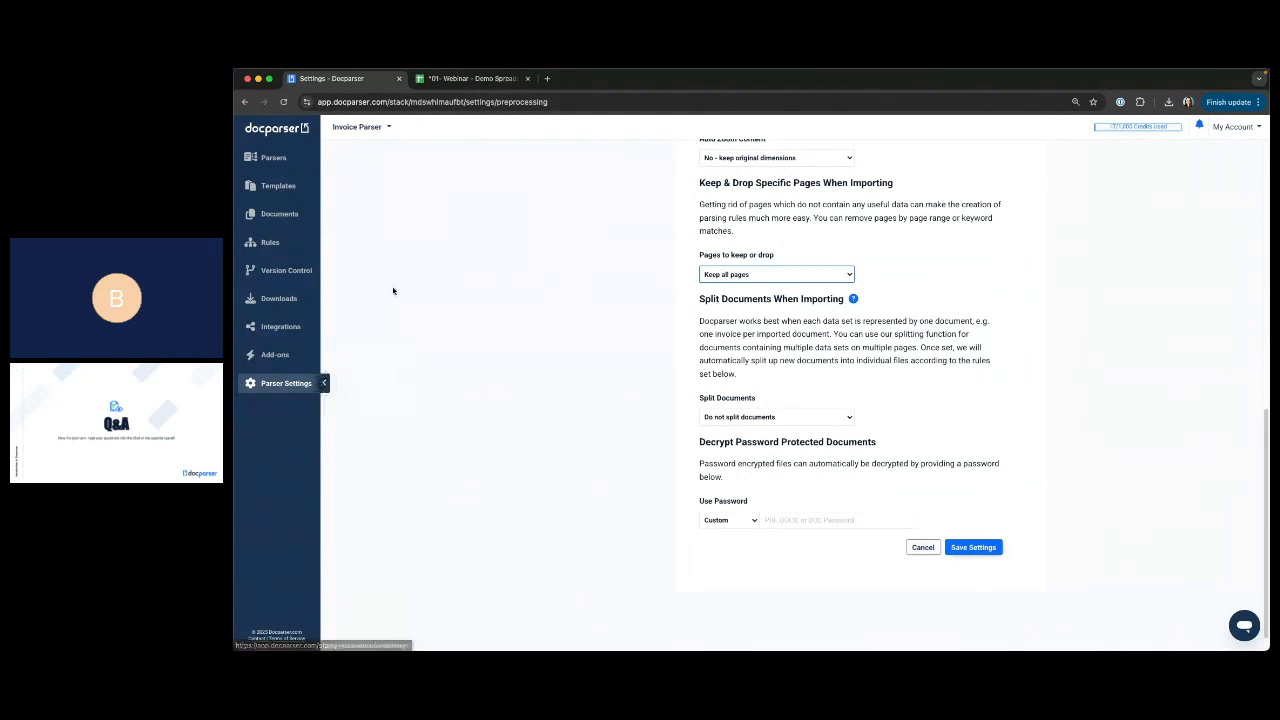
Open the Invoice Parser's Table Data rule and add a Copy & Move Cell Content filter ahead of the Name Column Headers filter.
click(267, 242)
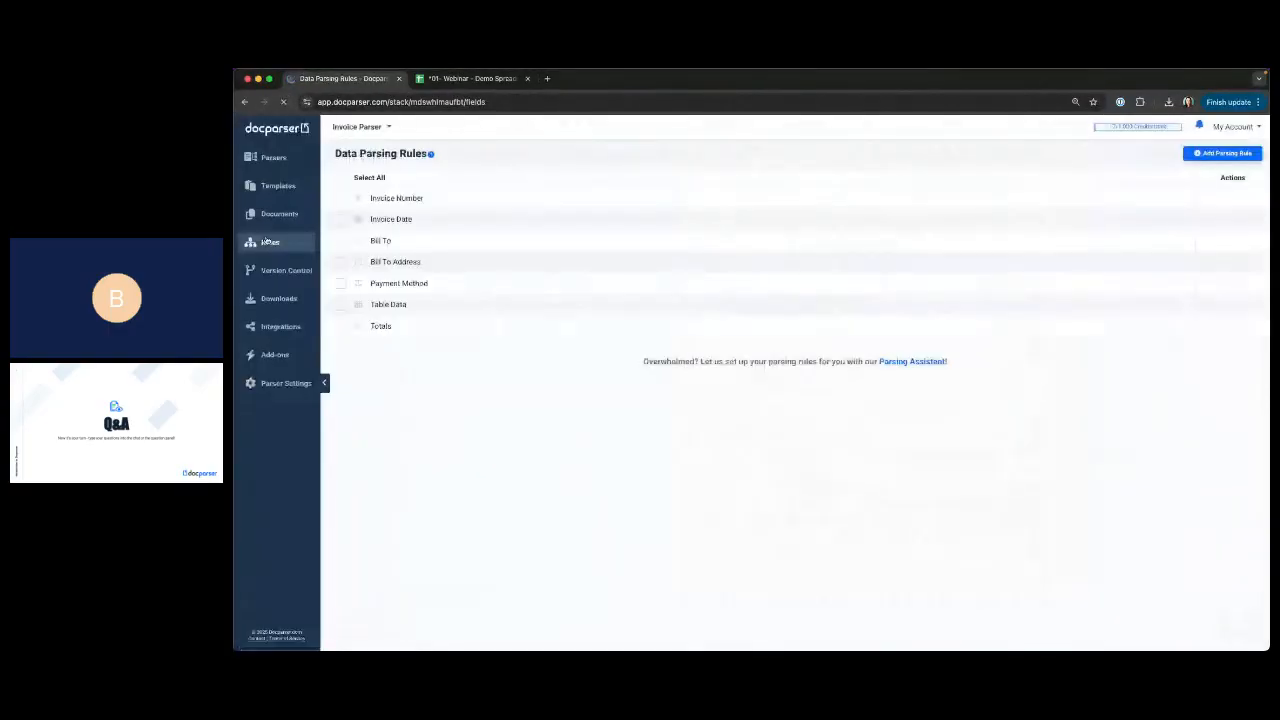
click(401, 306)
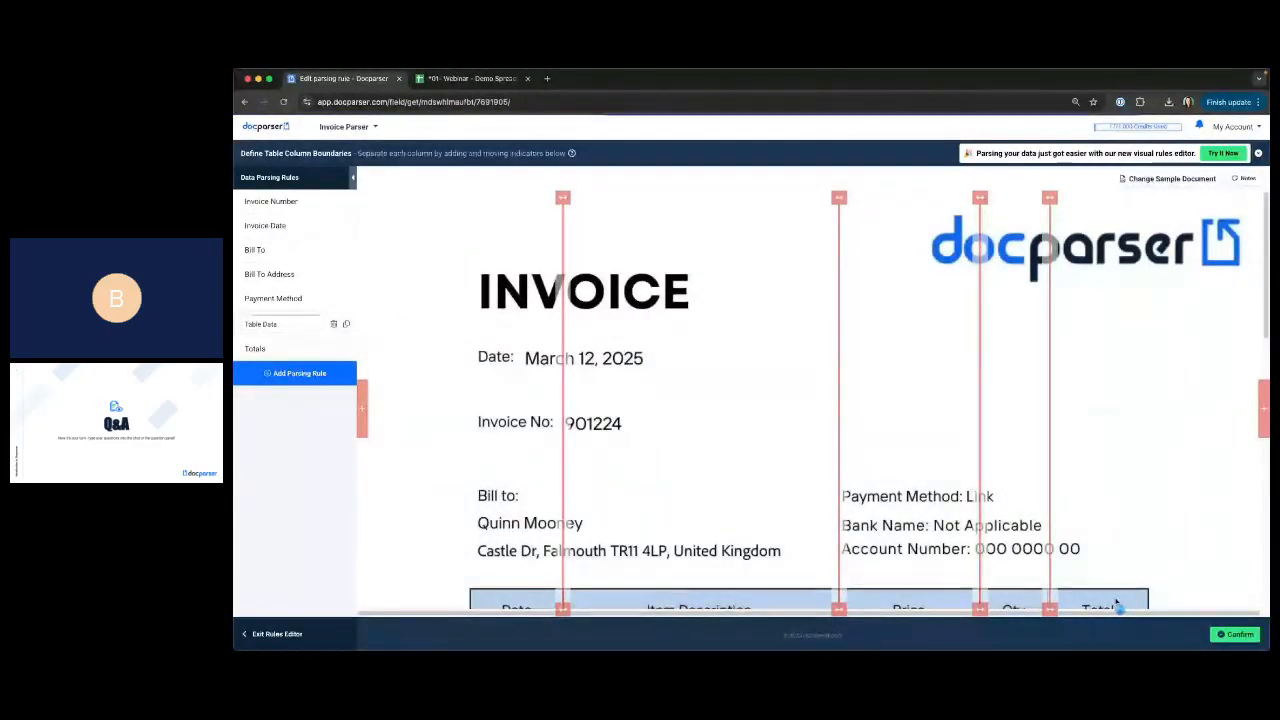
scroll(1221, 441, down, 1)
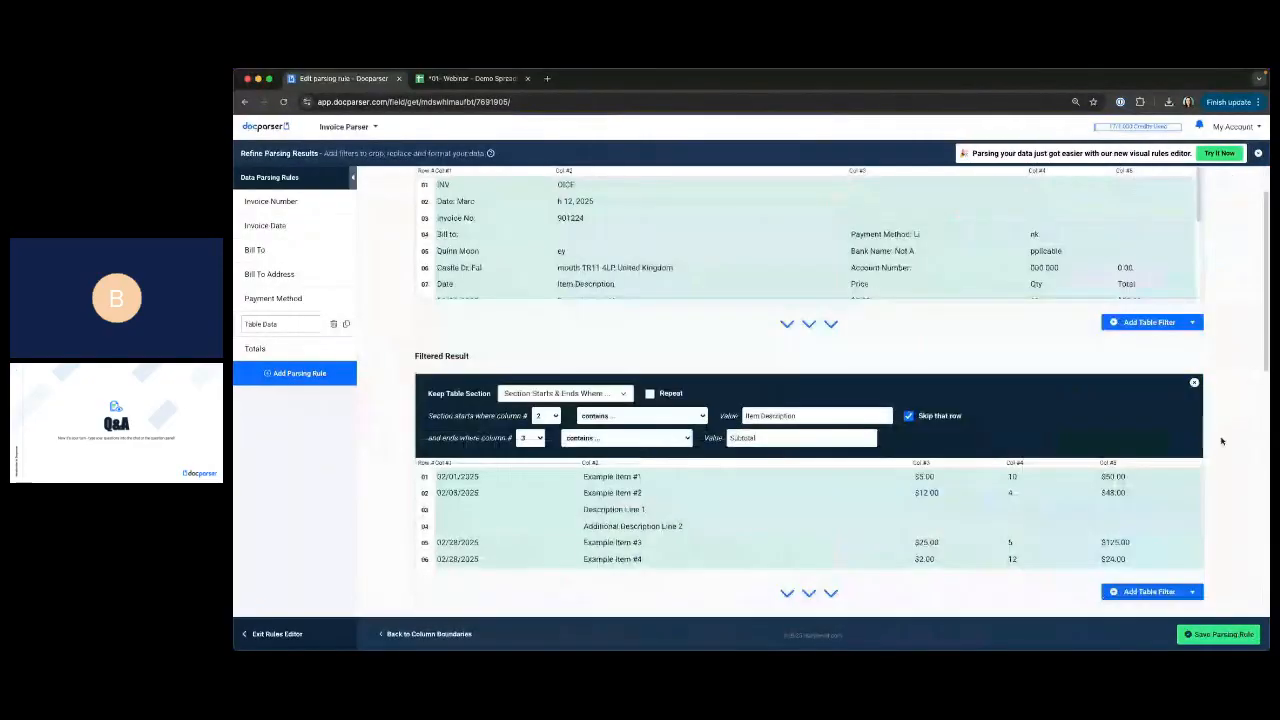
scroll(1221, 441, down, 10)
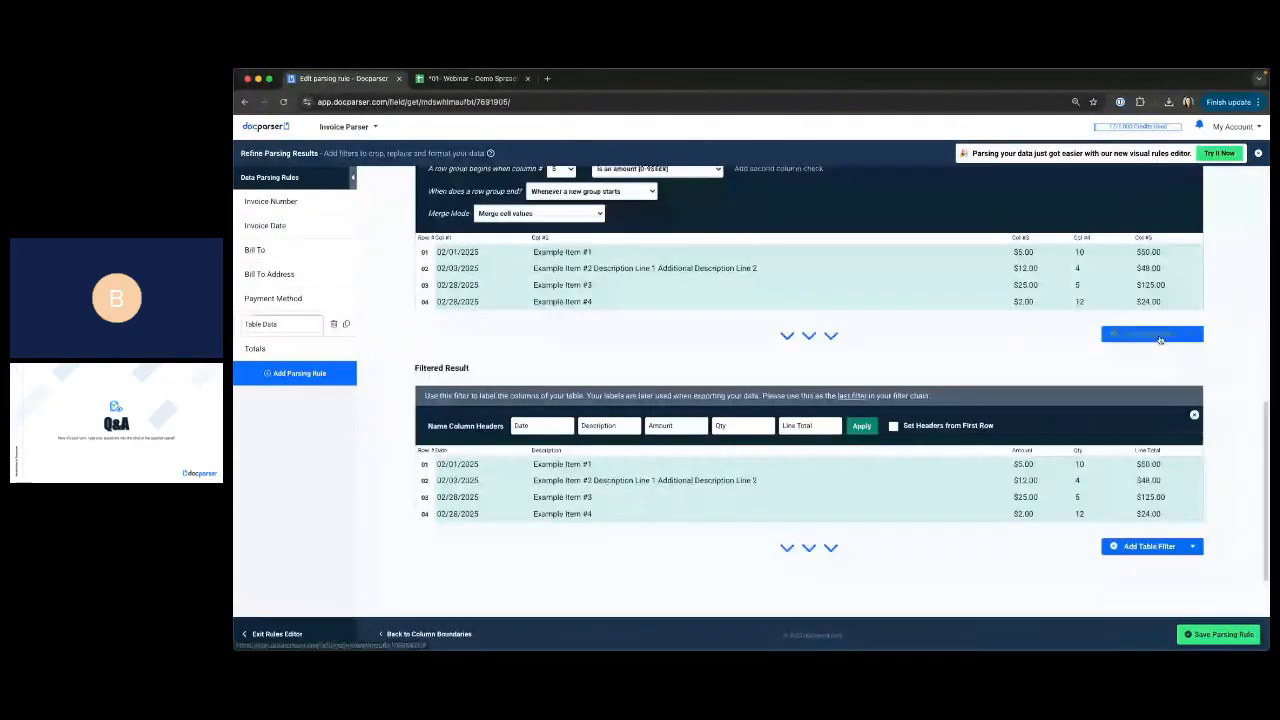
click(1160, 340)
mouse_move(1157, 369)
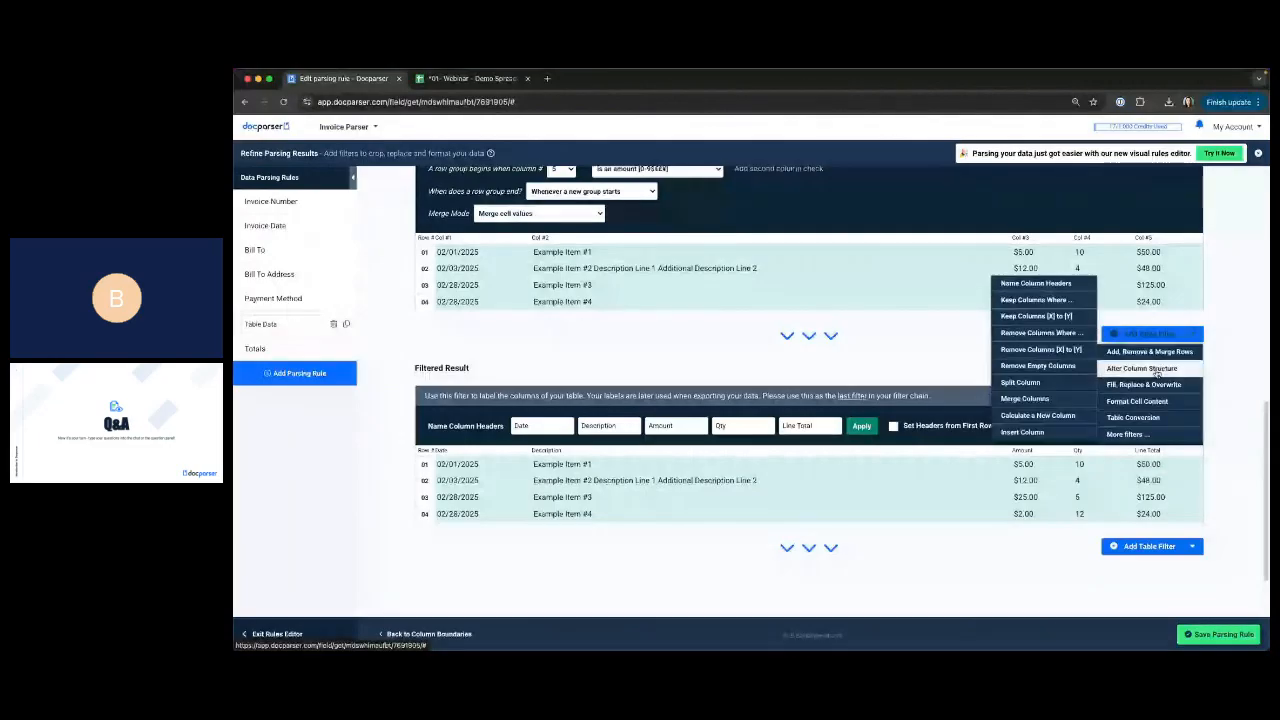
mouse_move(1157, 401)
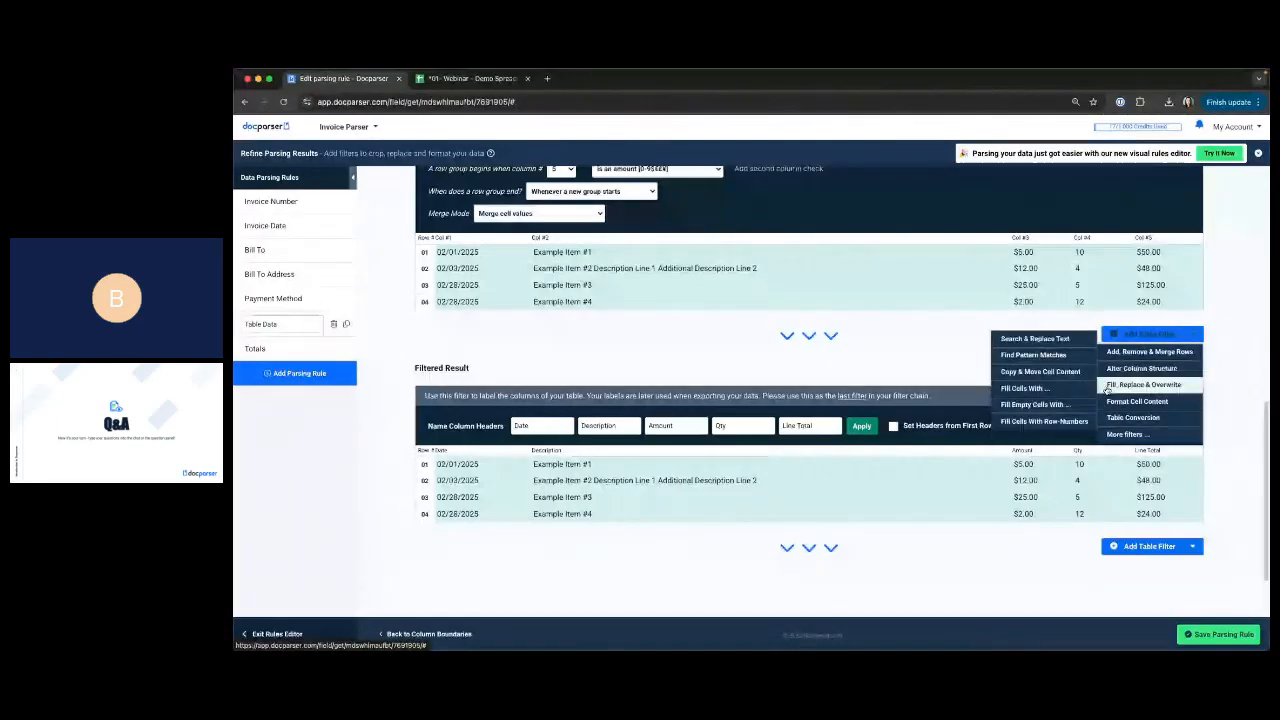
click(997, 372)
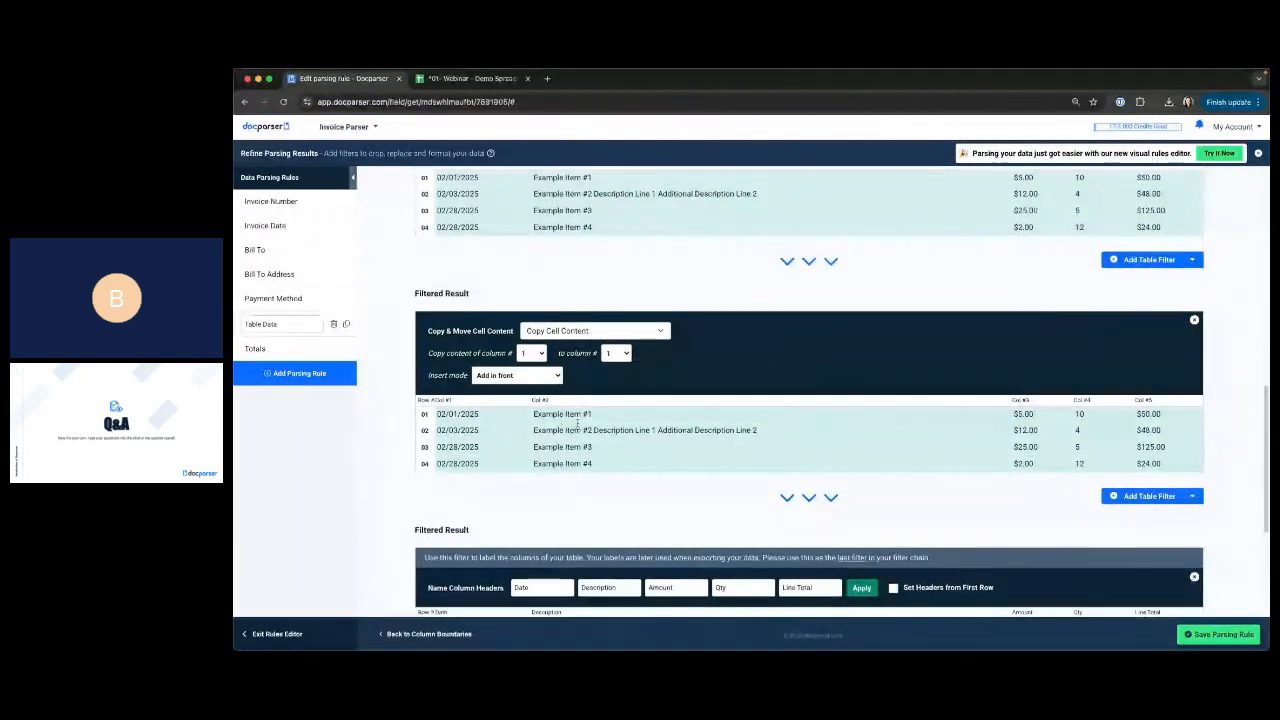
Set the Copy & Move Cell Content filter to copy the content of the Last column.
scroll(577, 424, down, 1)
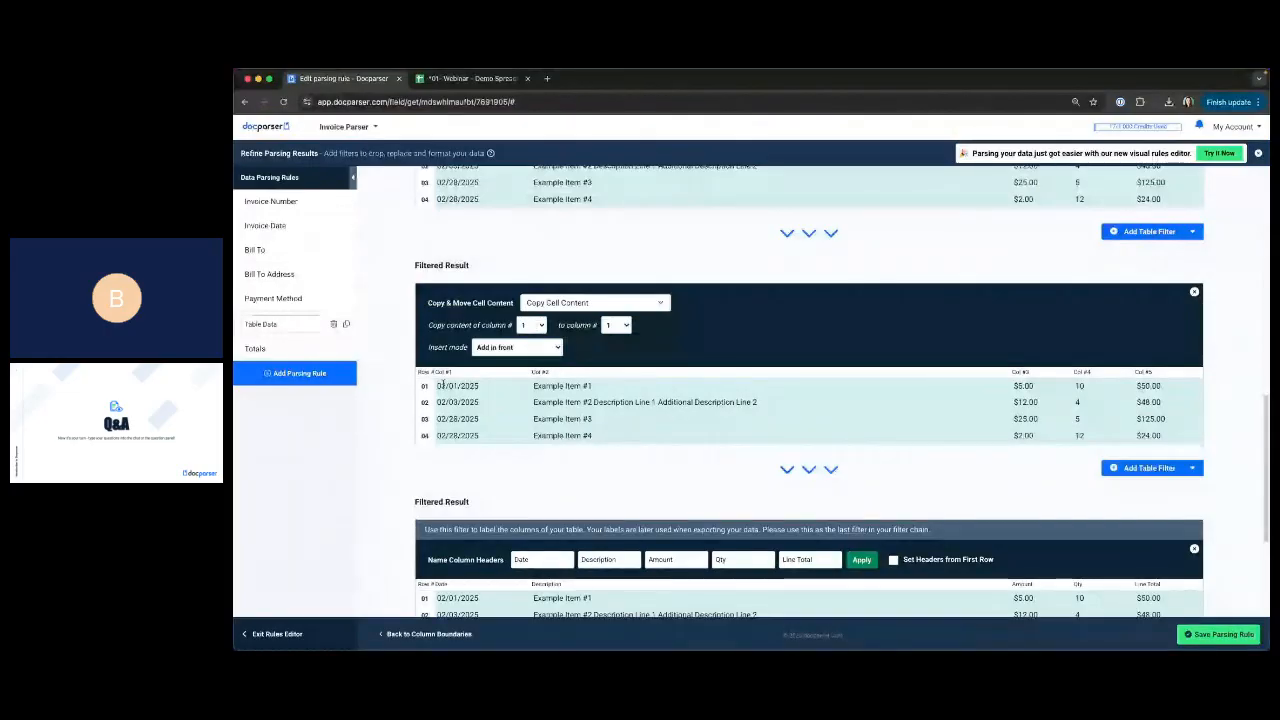
click(532, 326)
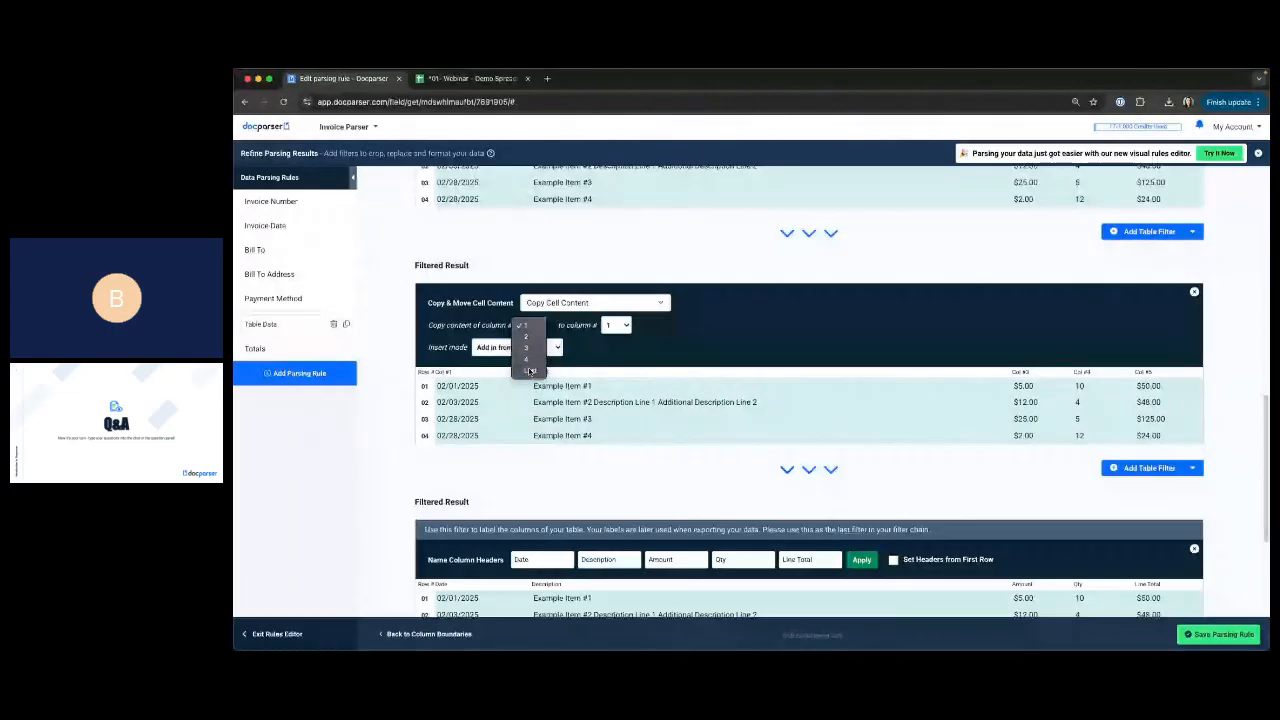
click(530, 371)
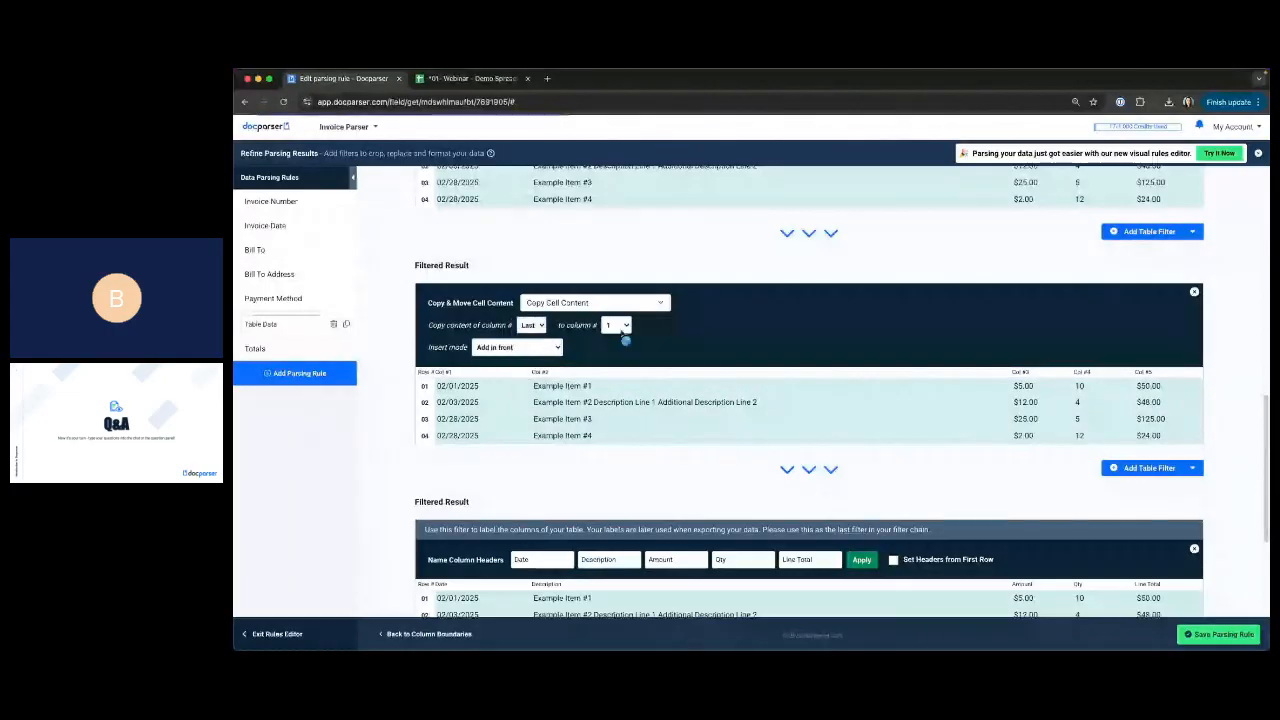